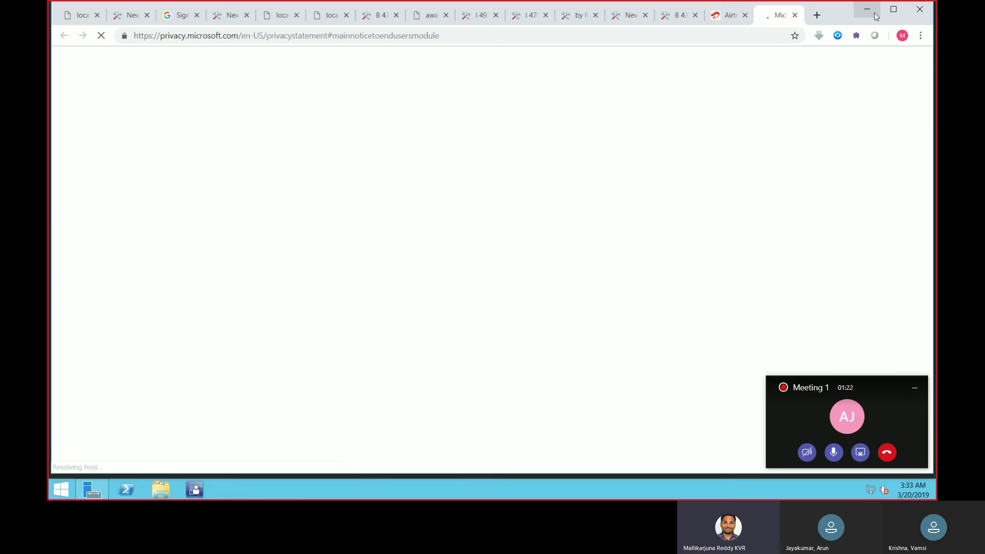
- Bring the 40.117.124.47 session full screen, close Server Manager and dismiss the Teams call window
{"action": "left_click", "coordinate": [868, 9]}
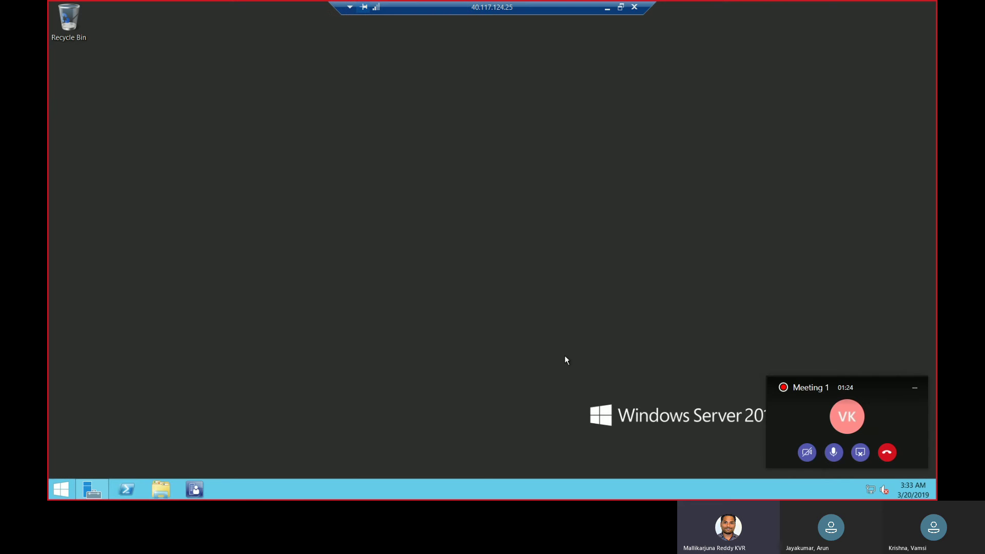
{"action": "left_click", "coordinate": [607, 8]}
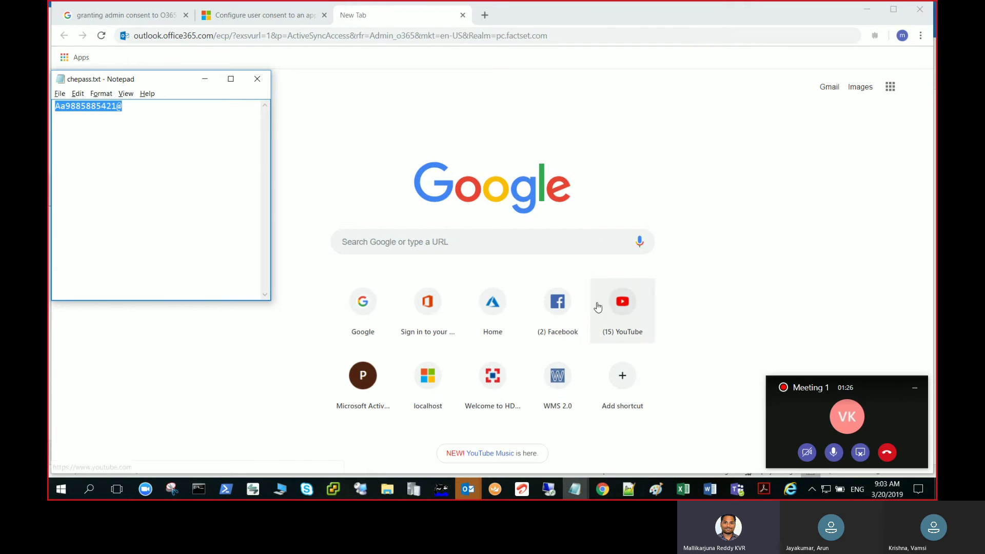
{"action": "mouse_move", "coordinate": [551, 495]}
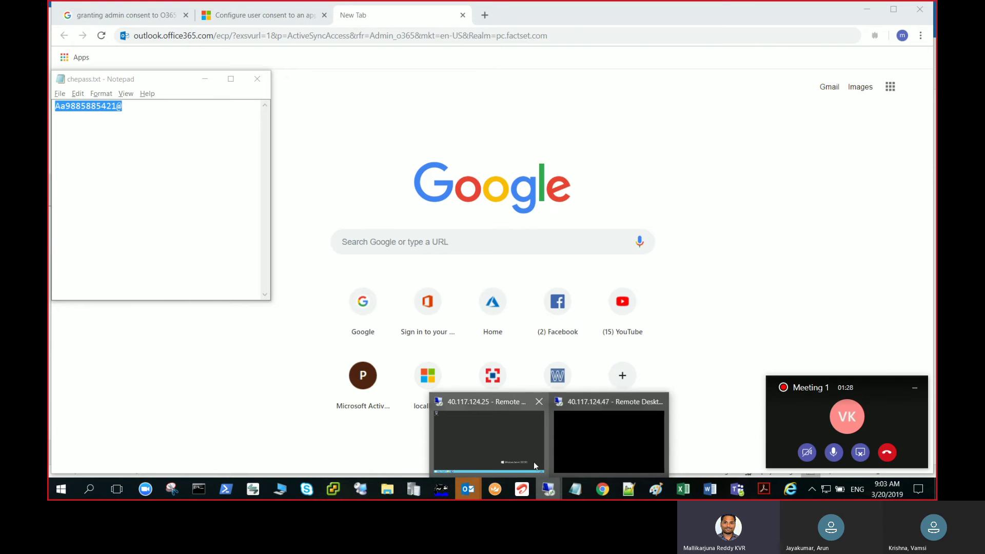
{"action": "left_click", "coordinate": [522, 450]}
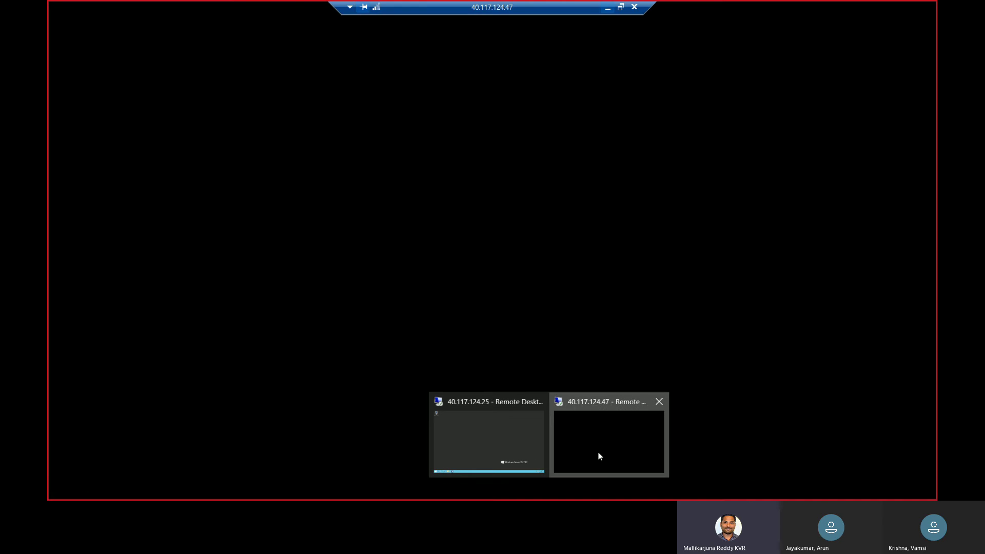
{"action": "left_click", "coordinate": [599, 452]}
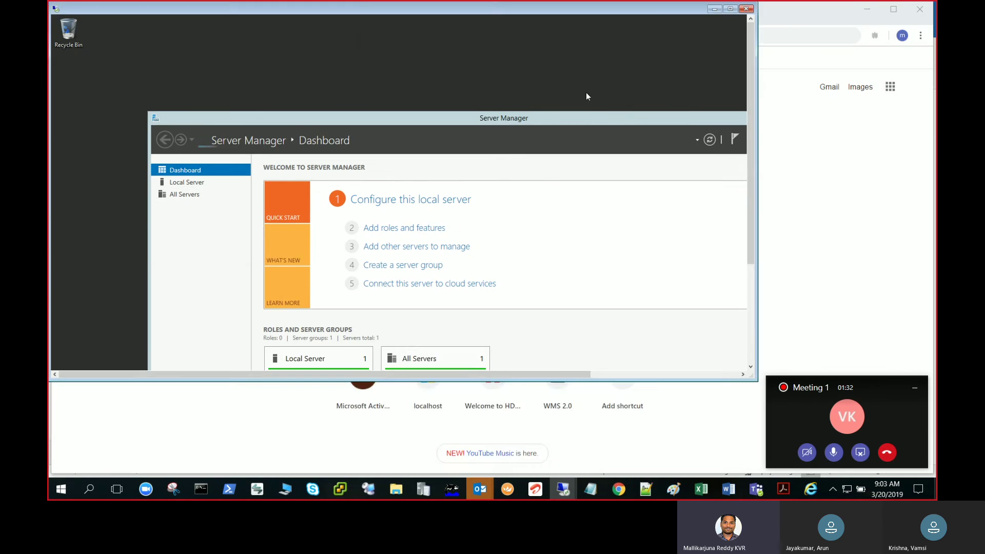
{"action": "double_click", "coordinate": [586, 92]}
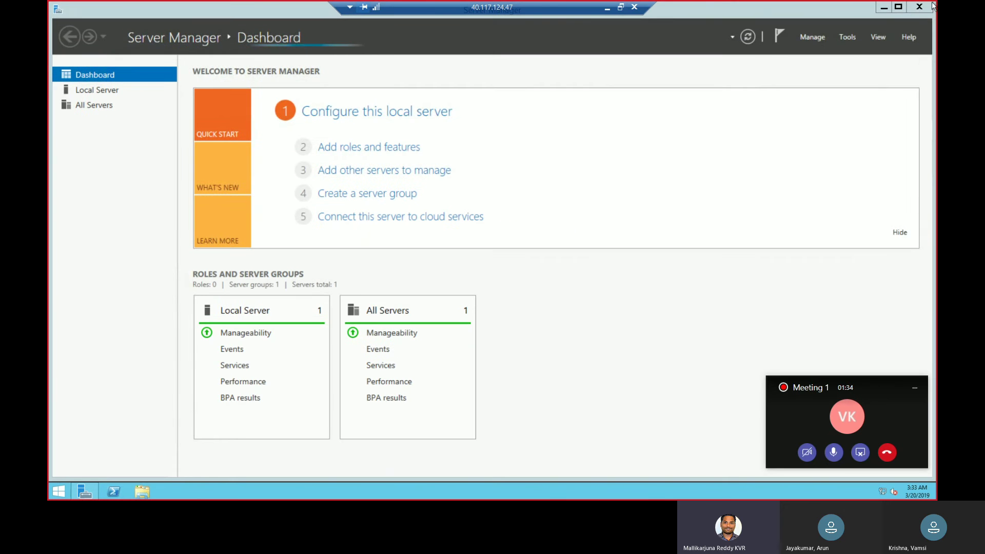
{"action": "left_click", "coordinate": [921, 7]}
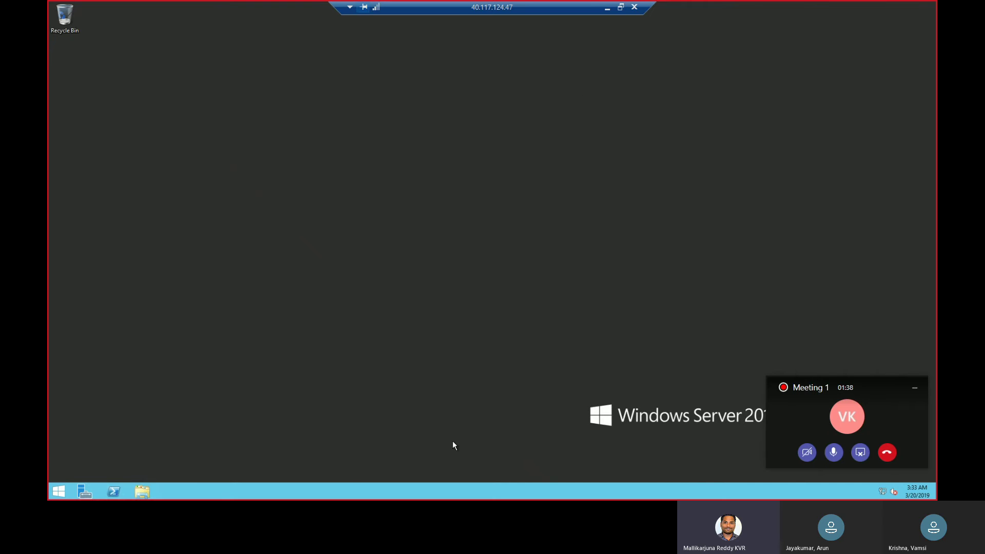
{"action": "left_click", "coordinate": [915, 387]}
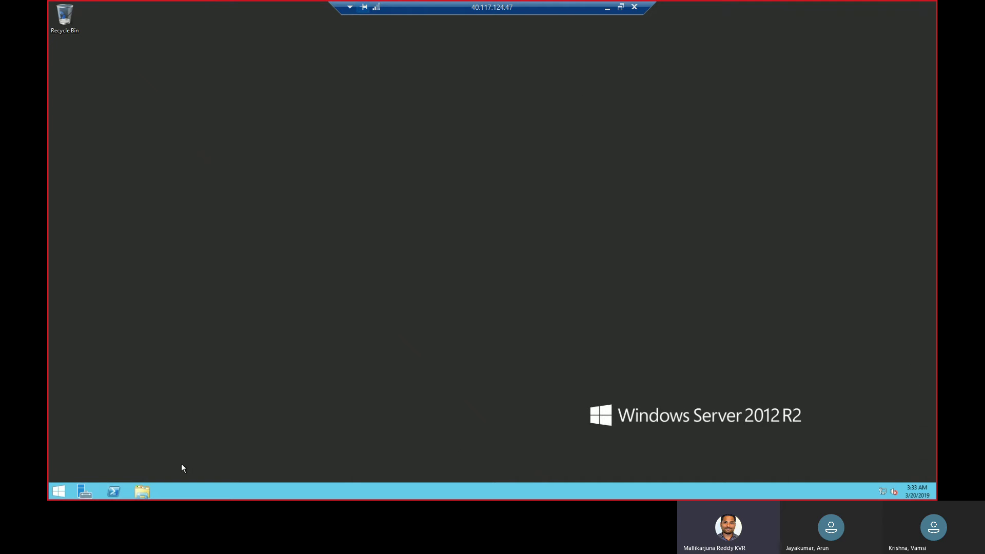
- Search 'conf' from Start, then switch to the 40.117.124.25 session and launch the Configuration Manager console
{"action": "left_click", "coordinate": [57, 493]}
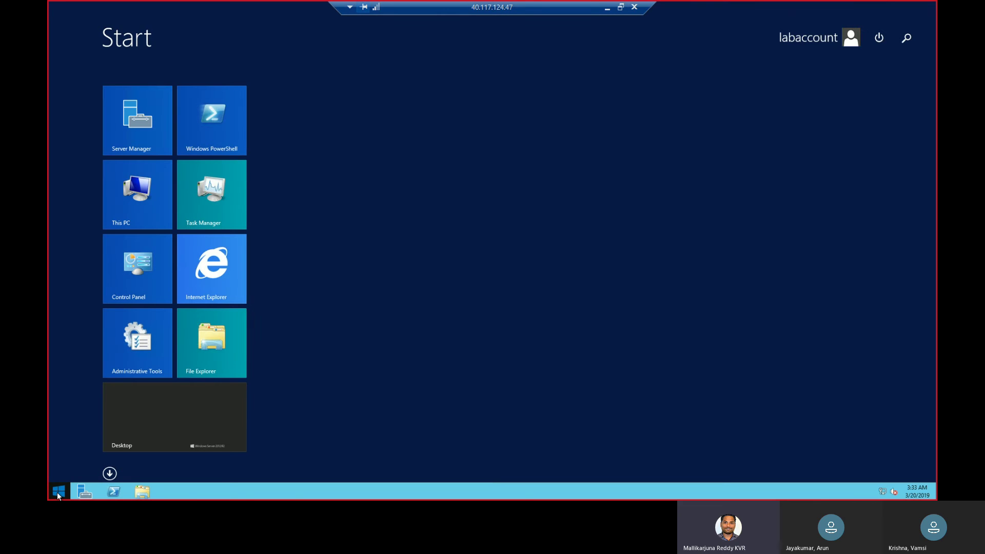
{"action": "type", "text": "configuration"}
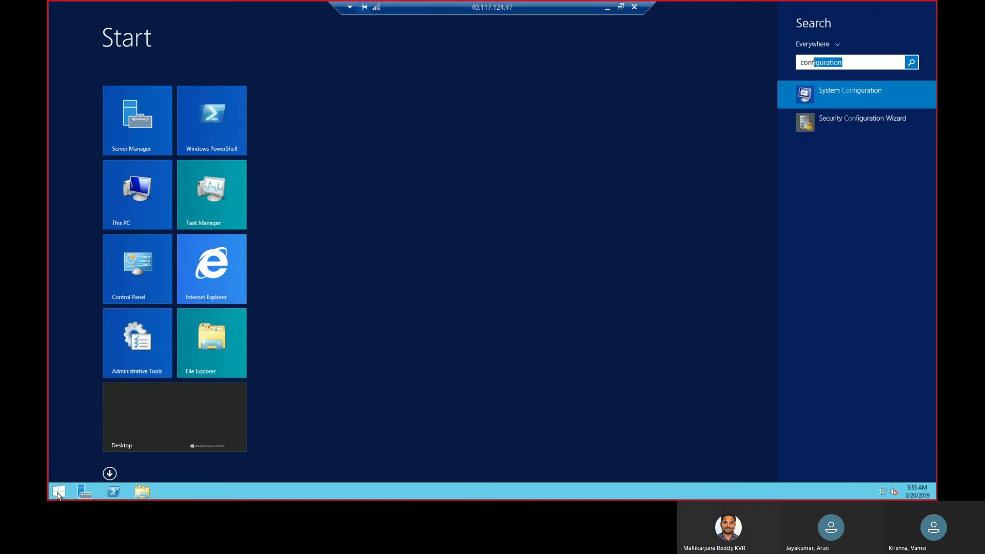
{"action": "left_click", "coordinate": [608, 11]}
{"action": "mouse_move", "coordinate": [549, 489]}
{"action": "left_click", "coordinate": [476, 445]}
{"action": "left_click", "coordinate": [196, 491]}
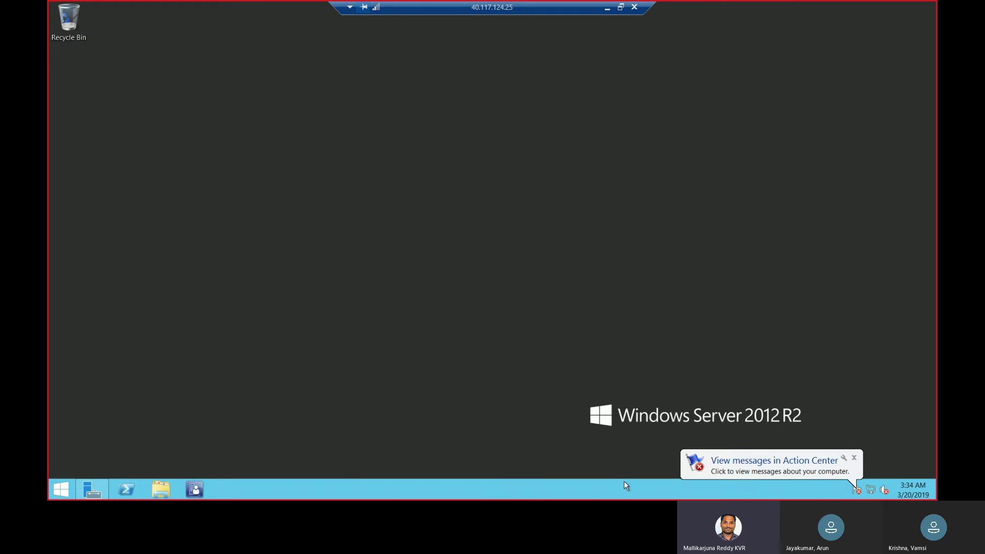
- Dismiss the Action Center notice, launch the Configuration Manager console, close the stray File Explorer and maximize the console
{"action": "left_click", "coordinate": [851, 456]}
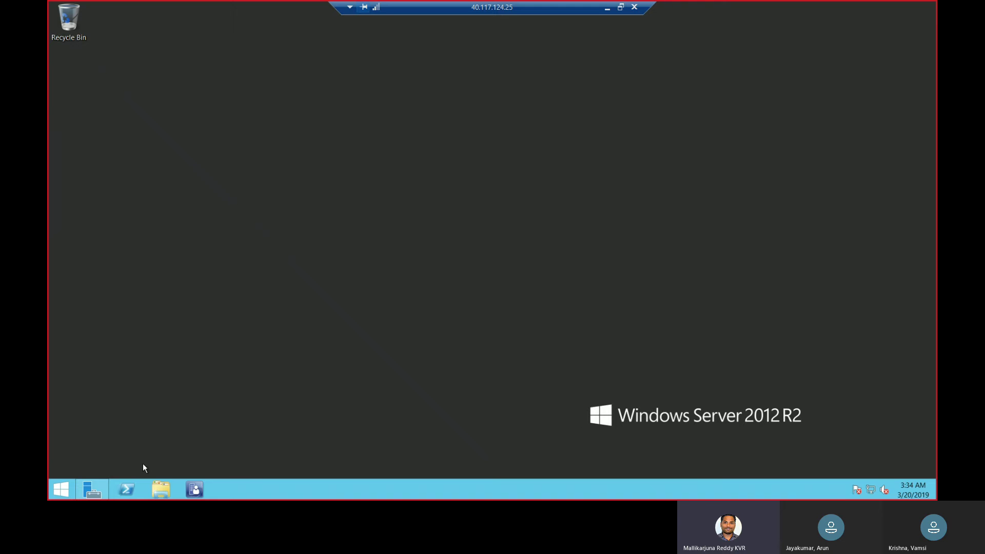
{"action": "left_click", "coordinate": [196, 489]}
{"action": "right_click", "coordinate": [395, 234]}
{"action": "left_click", "coordinate": [396, 234]}
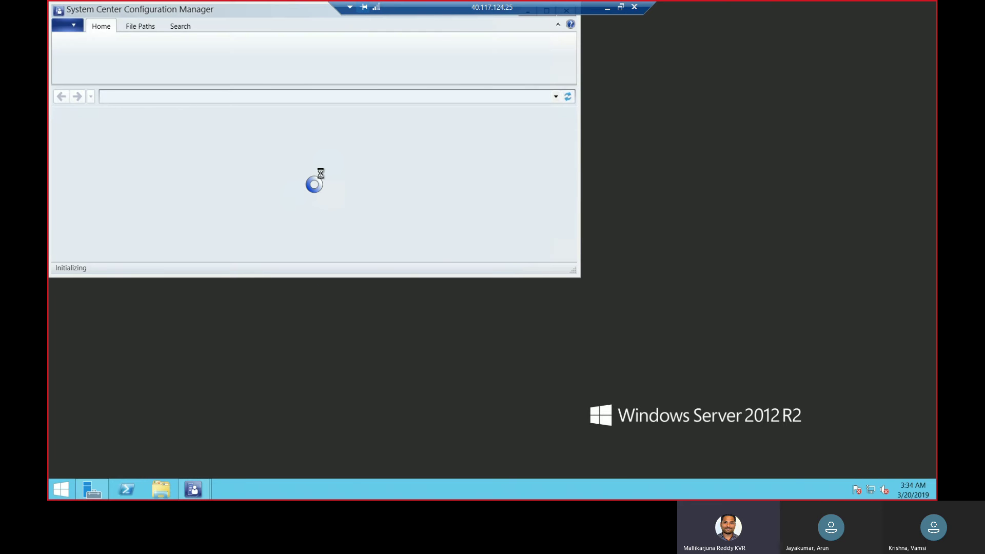
{"action": "key", "text": "super+e"}
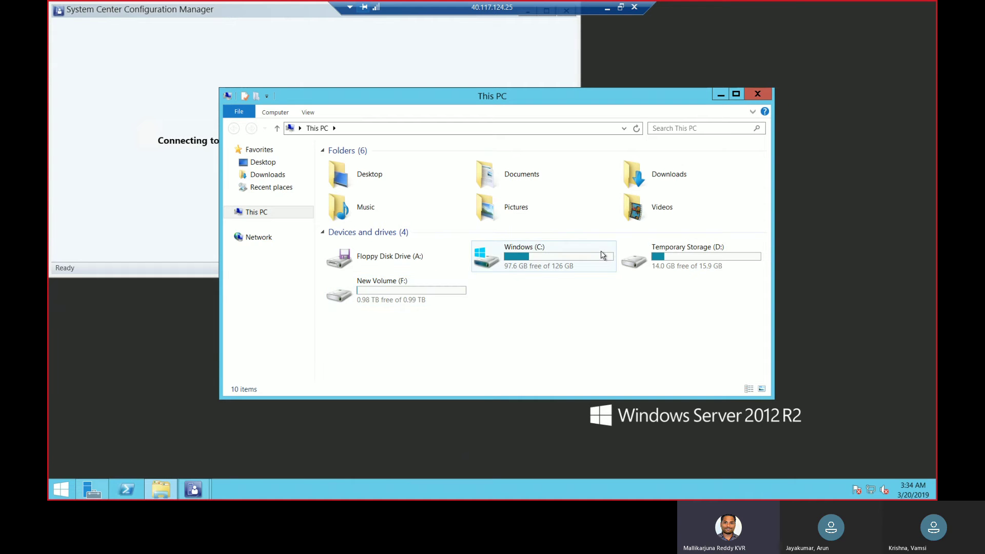
{"action": "left_click", "coordinate": [757, 97]}
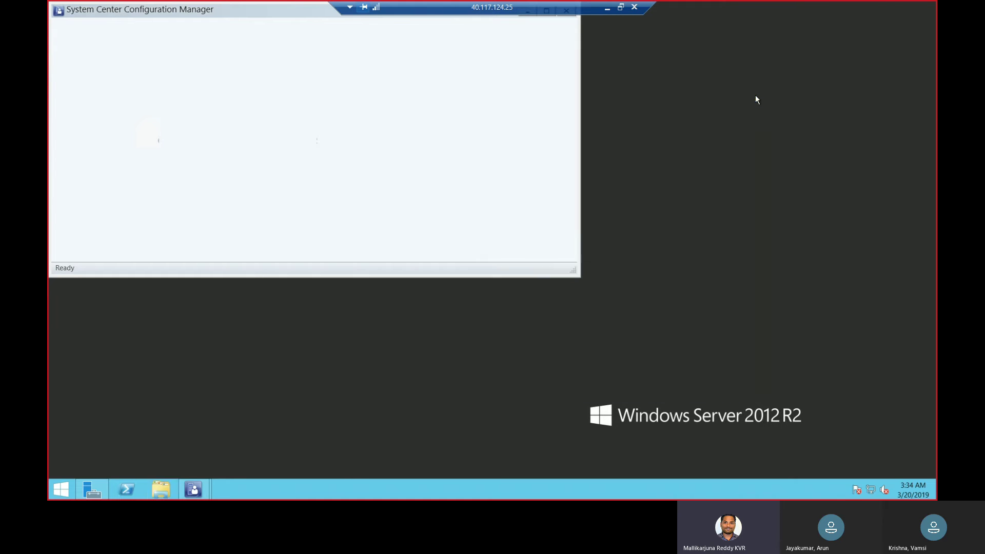
{"action": "double_click", "coordinate": [241, 11]}
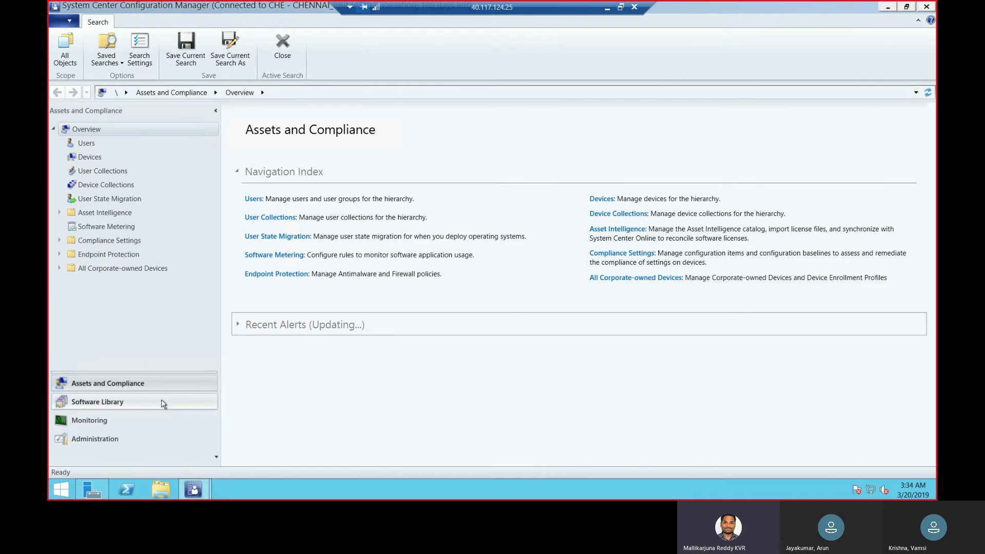
- Go to Administration > Hierarchy Configuration > Discovery Methods and open Active Directory System Discovery's properties
{"action": "left_click", "coordinate": [113, 439]}
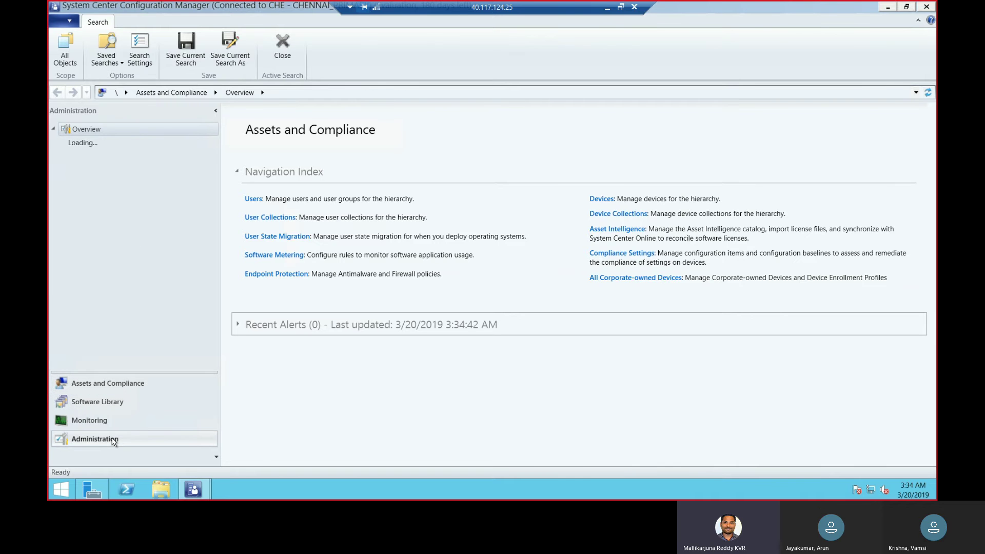
{"action": "left_click", "coordinate": [61, 143]}
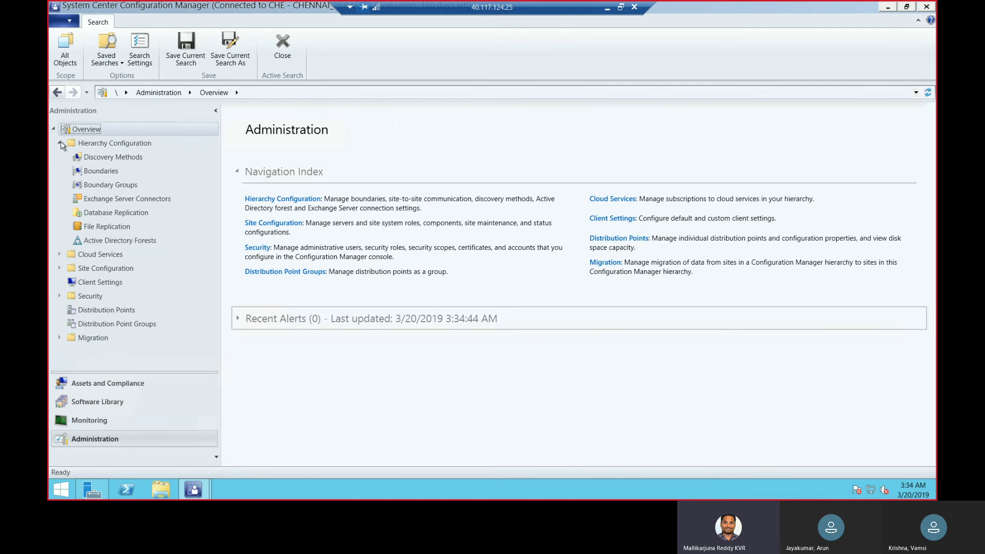
{"action": "left_click", "coordinate": [88, 159]}
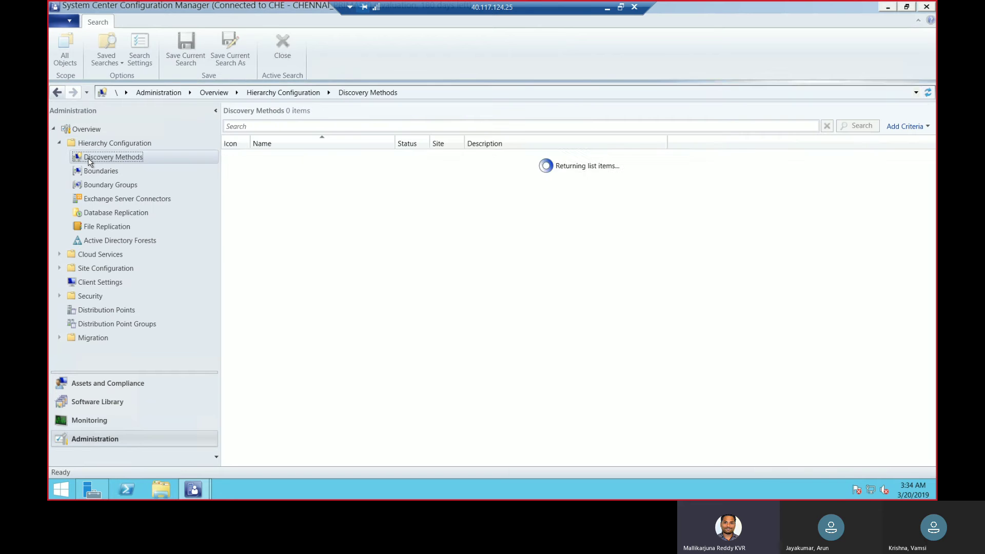
{"action": "left_click", "coordinate": [246, 172]}
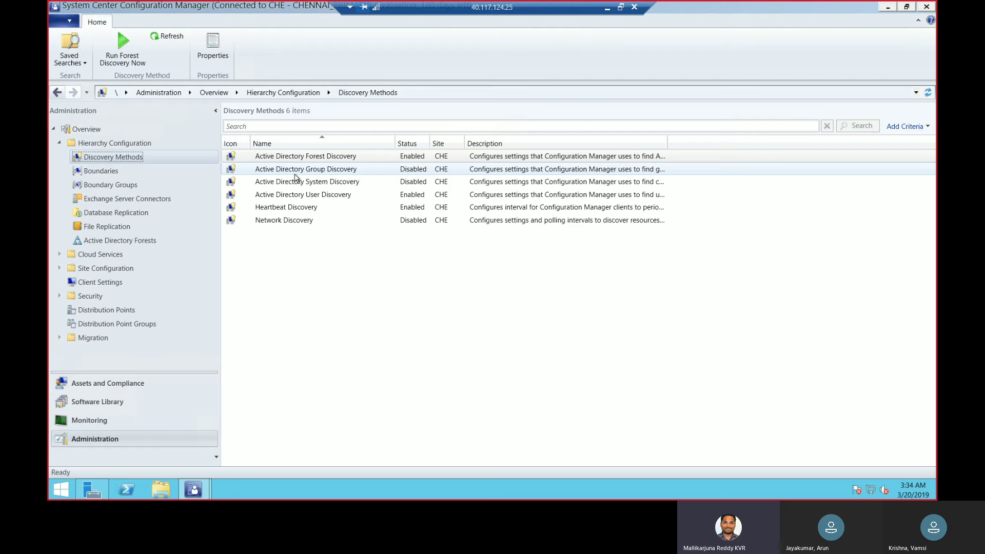
{"action": "left_click", "coordinate": [340, 183]}
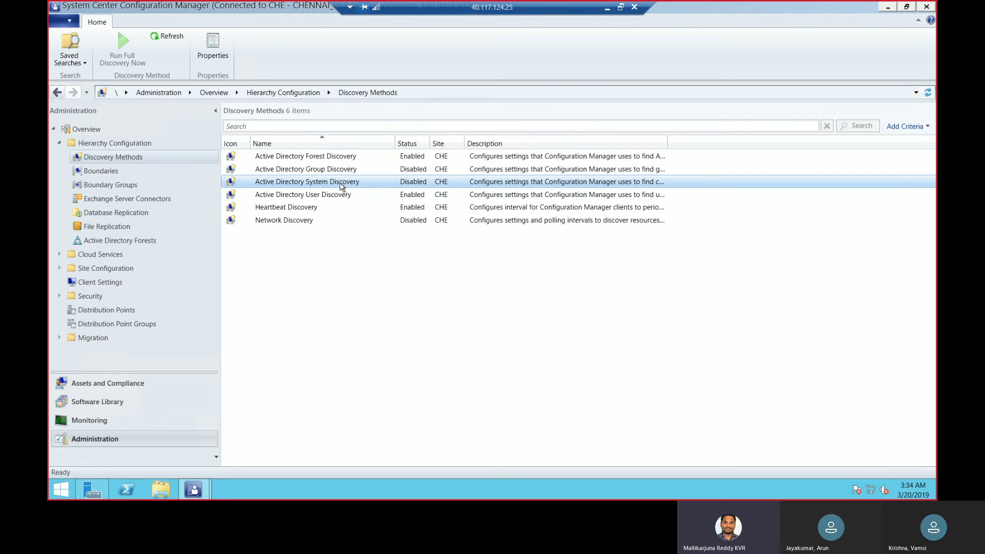
{"action": "right_click", "coordinate": [339, 183]}
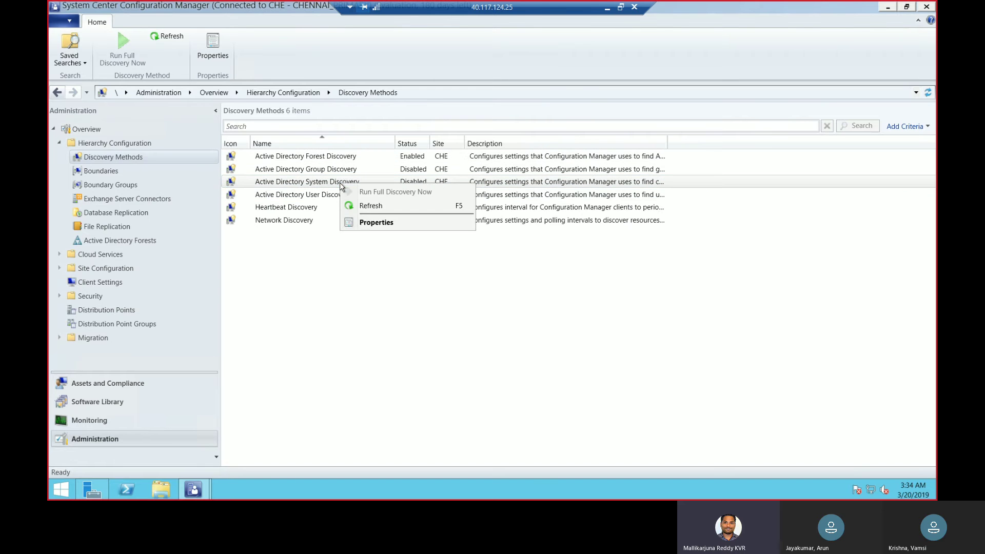
{"action": "left_click", "coordinate": [373, 224]}
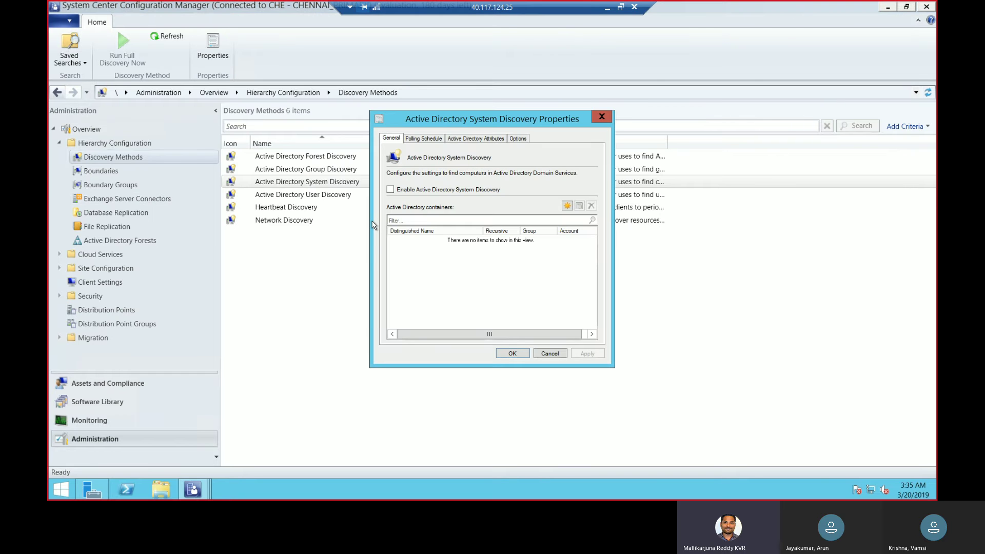
- Enable Active Directory System Discovery and add Corporate > Human Resource > Computers as a recursive container
{"action": "left_click", "coordinate": [404, 191]}
{"action": "left_click", "coordinate": [567, 206]}
{"action": "left_click", "coordinate": [584, 211]}
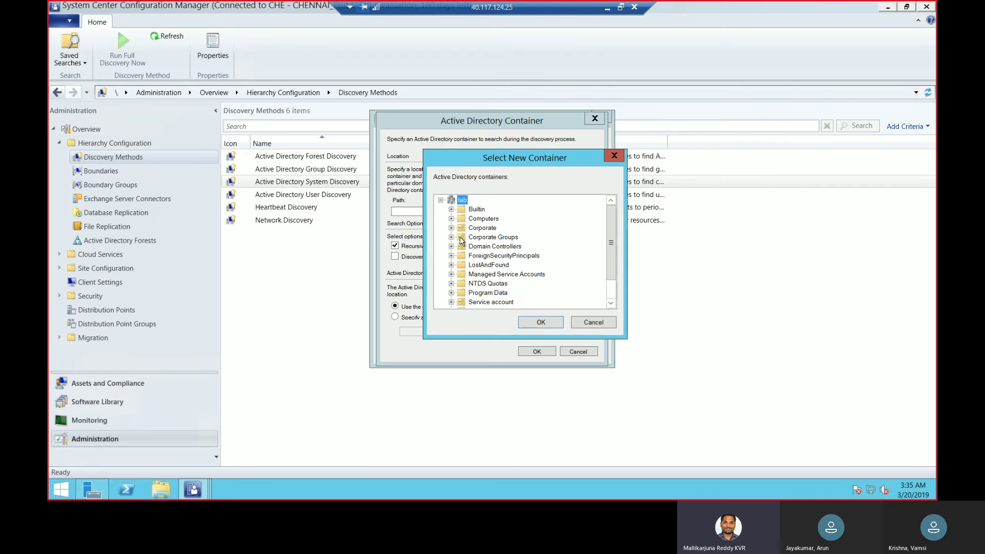
{"action": "left_click", "coordinate": [452, 228]}
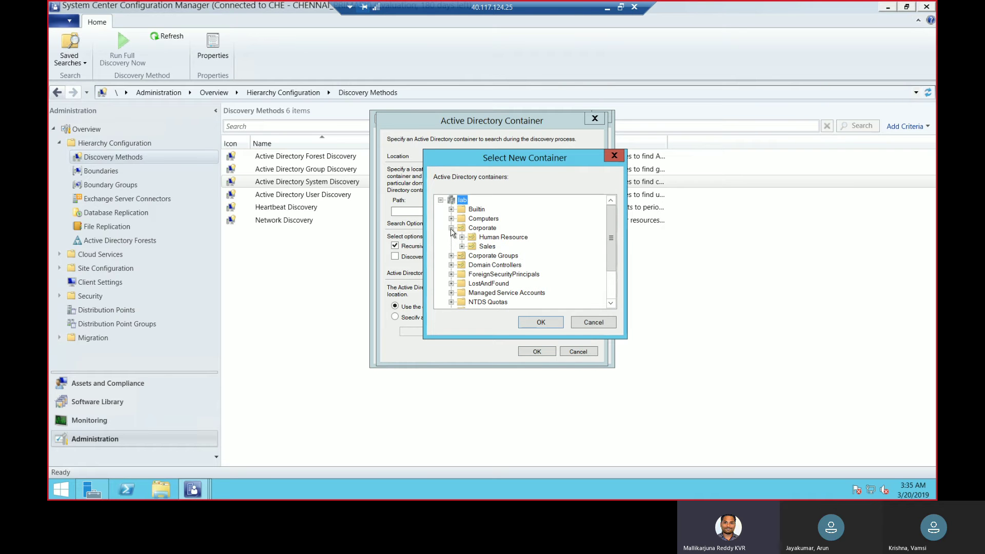
{"action": "left_click", "coordinate": [461, 238]}
{"action": "left_click", "coordinate": [500, 247]}
{"action": "left_click", "coordinate": [542, 322]}
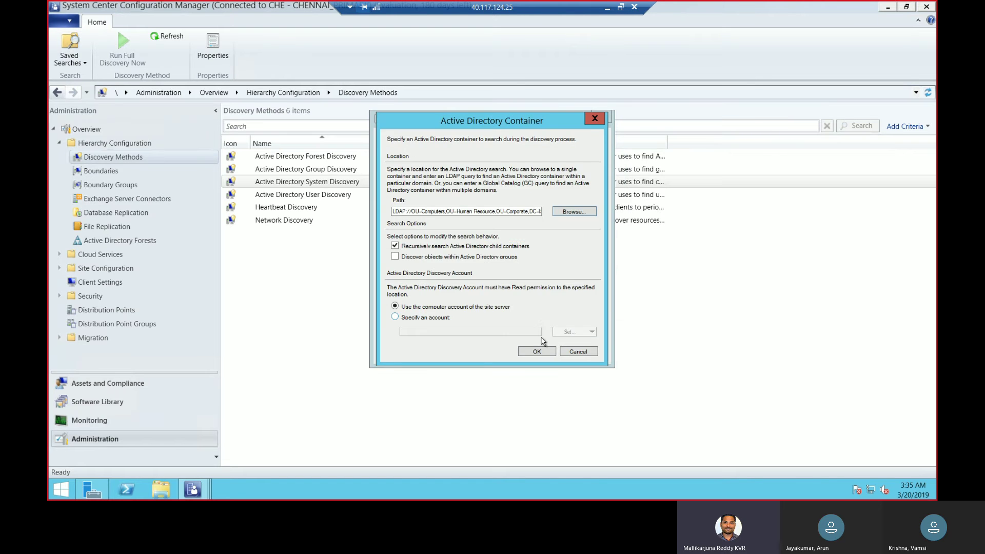
{"action": "left_click", "coordinate": [537, 352]}
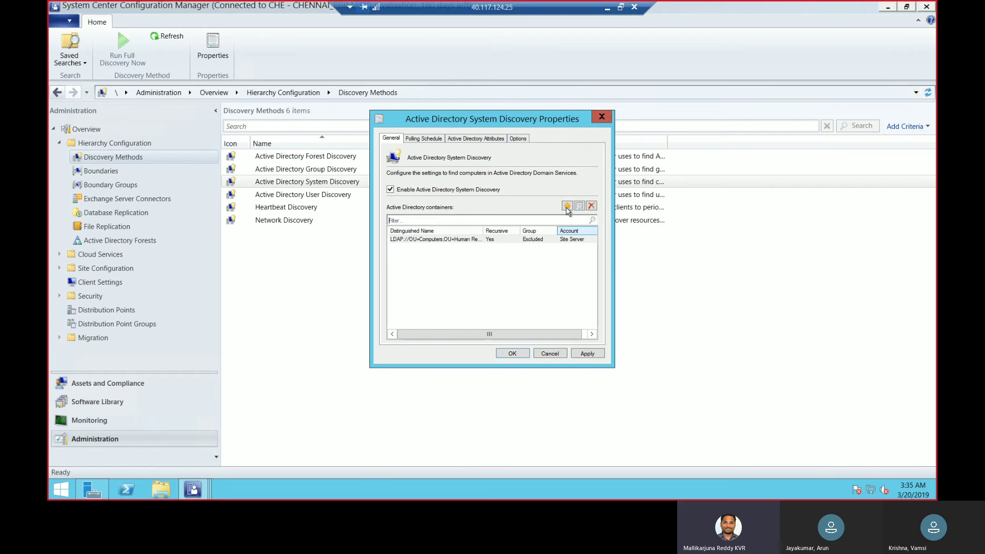
{"action": "left_click", "coordinate": [567, 208]}
- Browse to Corporate > Sales > computers and set it as the second container's path
{"action": "left_click", "coordinate": [569, 212]}
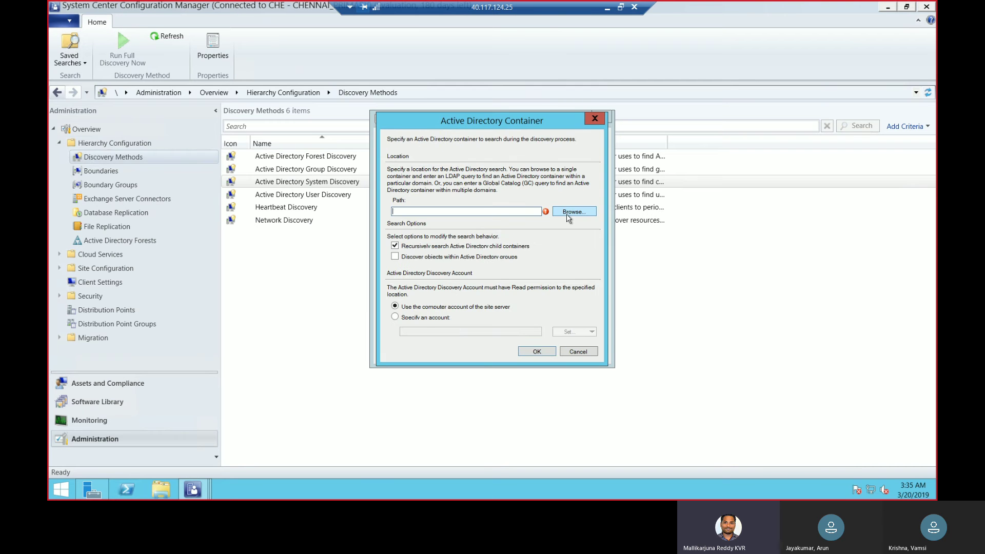
{"action": "left_click", "coordinate": [452, 228]}
{"action": "left_click", "coordinate": [462, 246]}
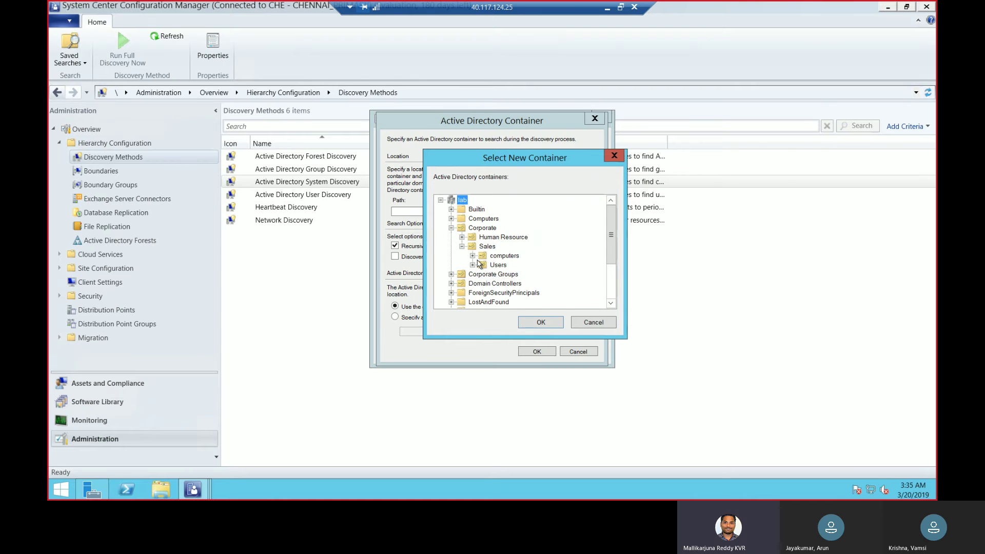
{"action": "left_click", "coordinate": [496, 257]}
{"action": "left_click", "coordinate": [532, 322]}
{"action": "left_click", "coordinate": [535, 323]}
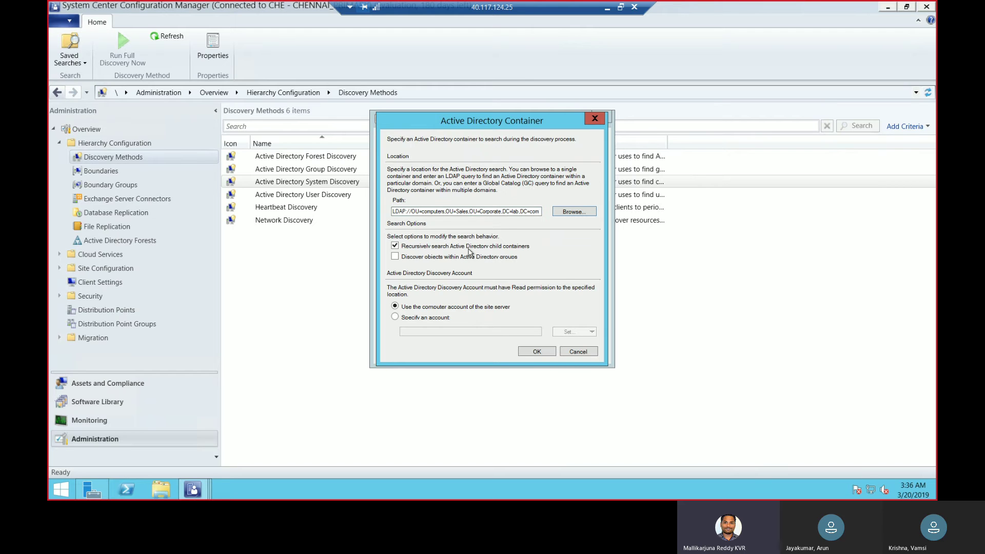
- Turn on discovering objects within Active Directory groups and add the Sales computers container
{"action": "left_click", "coordinate": [452, 259]}
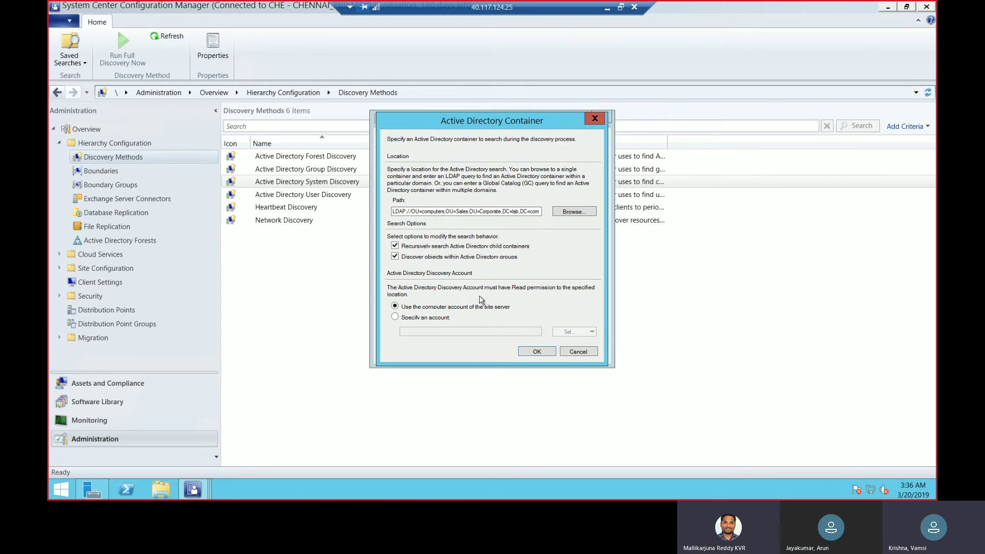
{"action": "left_click", "coordinate": [458, 257]}
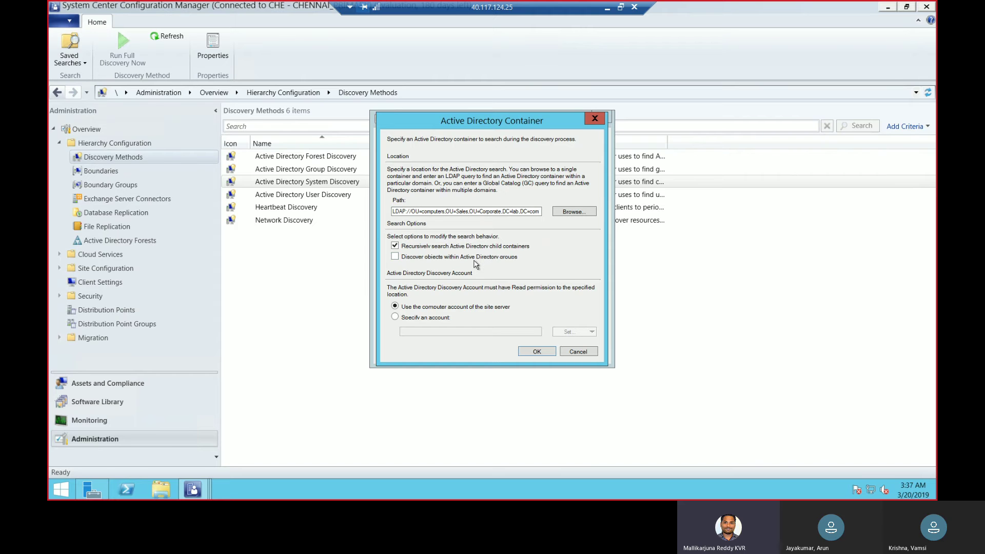
{"action": "left_click", "coordinate": [491, 257]}
{"action": "left_click", "coordinate": [537, 352]}
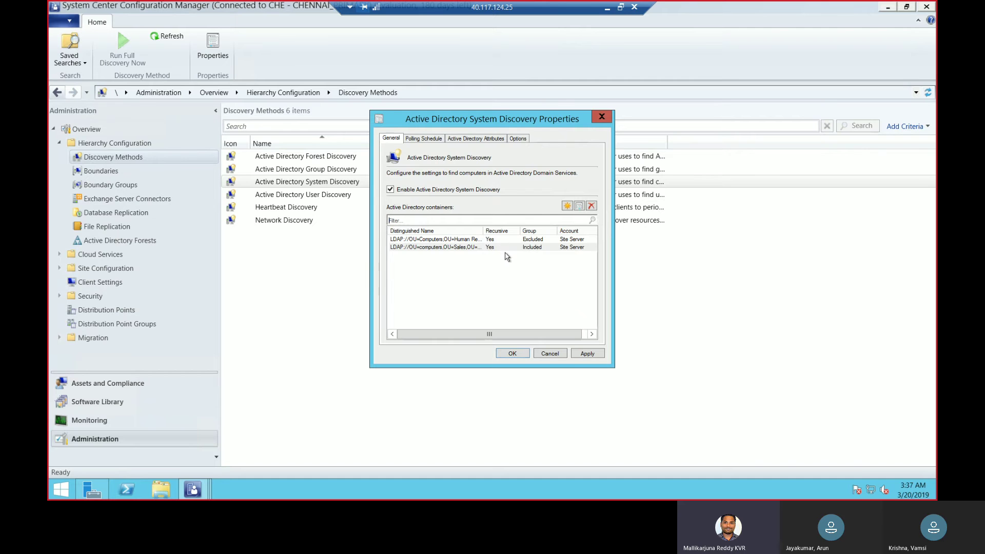
- Widen the Distinguished Name column and review the polling schedule and Active Directory Attributes tabs
{"action": "left_click_drag", "start_coordinate": [483, 230], "coordinate": [506, 224]}
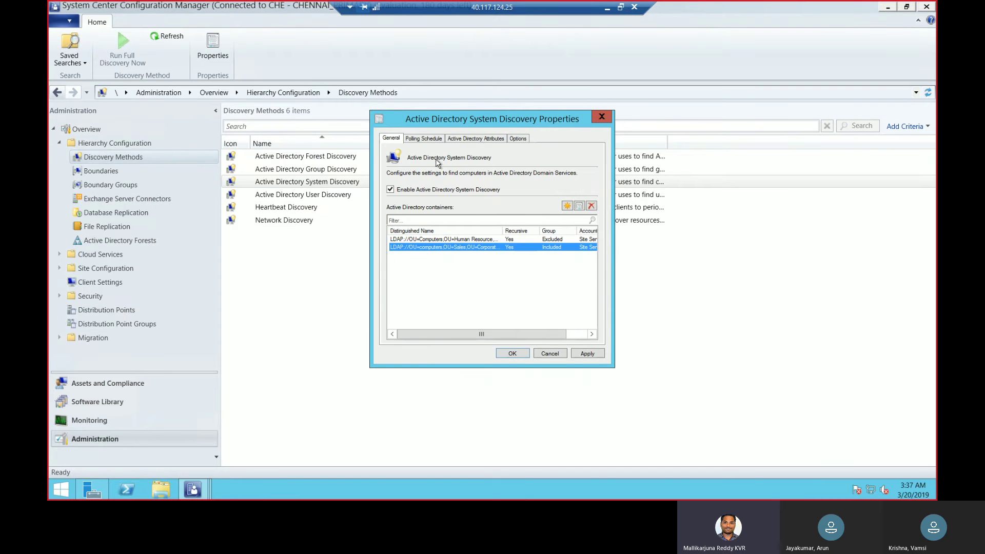
{"action": "left_click", "coordinate": [424, 140]}
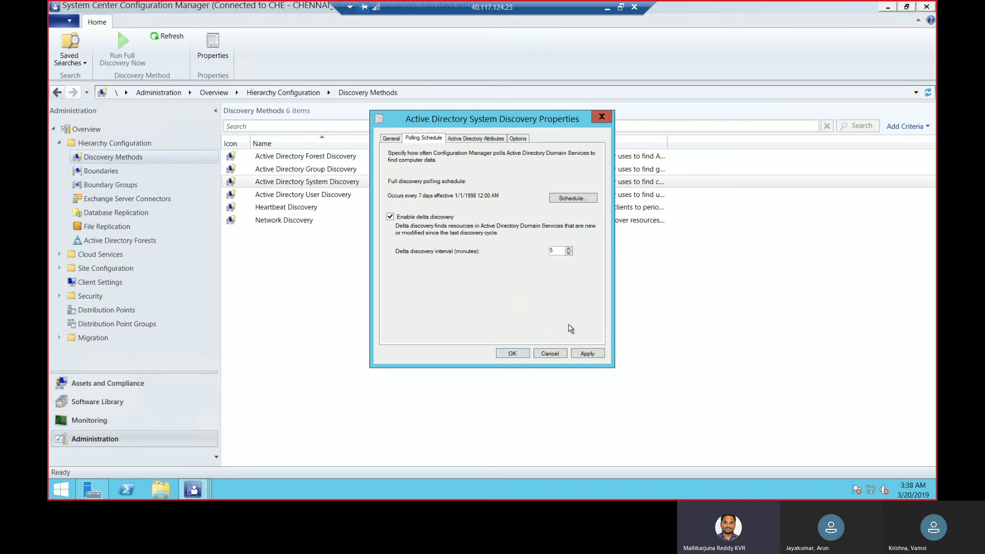
{"action": "left_click", "coordinate": [478, 139]}
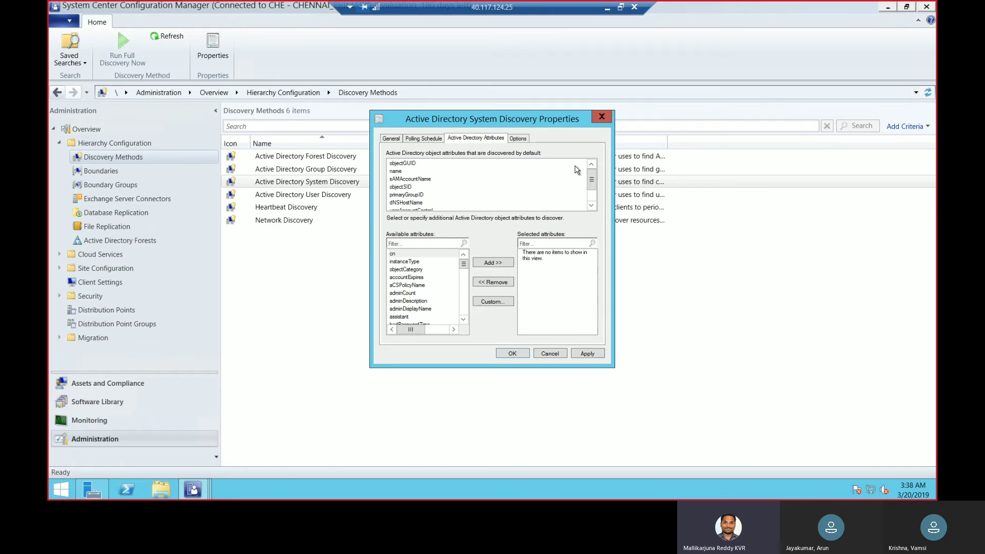
- Inspect attributes like aCSPolicyName, physicalDeliveryOfficeName, operatingSystem and objectVersion, then view the exclusion options
{"action": "mouse_move", "coordinate": [592, 179]}
{"action": "left_mouse_down"}
{"action": "mouse_move", "coordinate": [593, 193]}
{"action": "mouse_move", "coordinate": [592, 177]}
{"action": "left_mouse_up"}
{"action": "left_click_drag", "start_coordinate": [594, 190], "coordinate": [594, 201]}
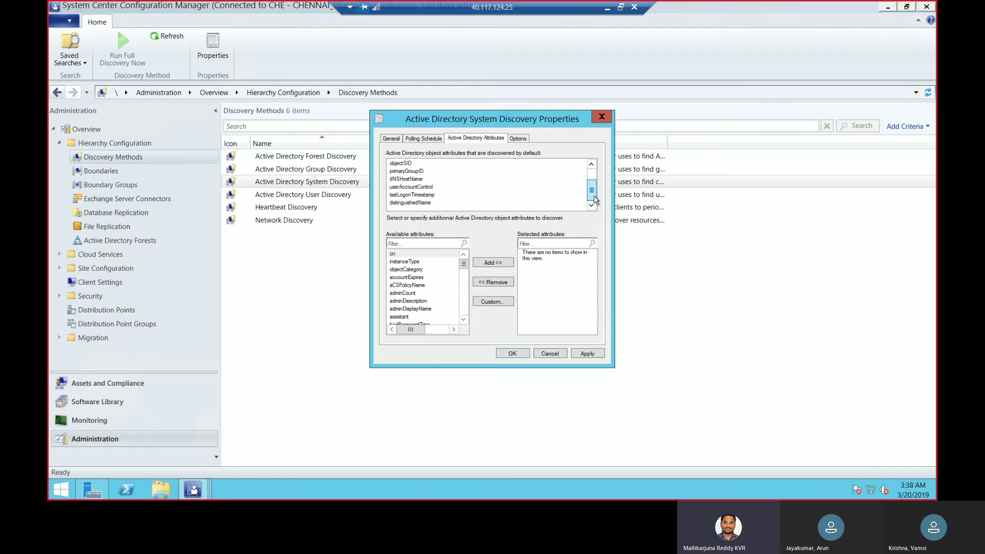
{"action": "left_click", "coordinate": [405, 286]}
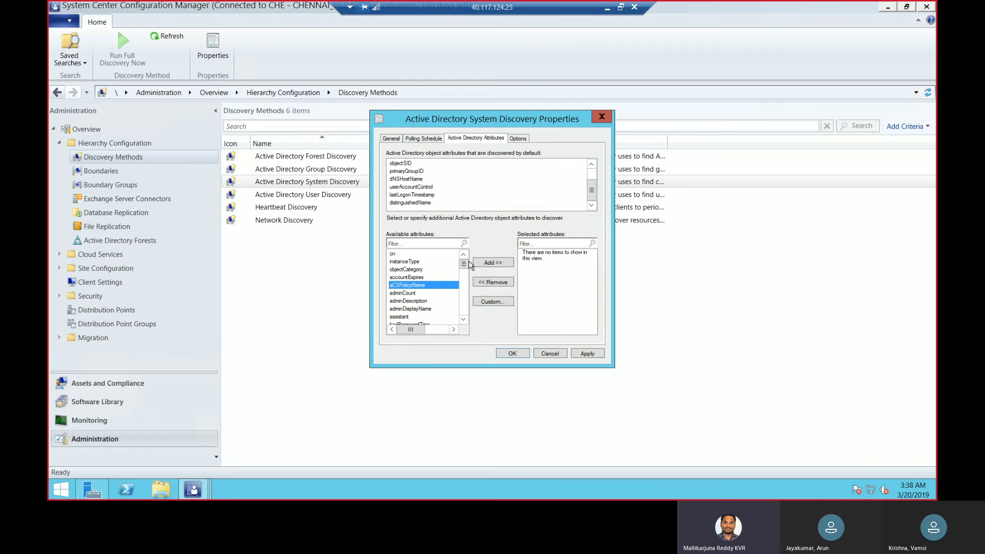
{"action": "left_click_drag", "start_coordinate": [464, 264], "coordinate": [464, 302]}
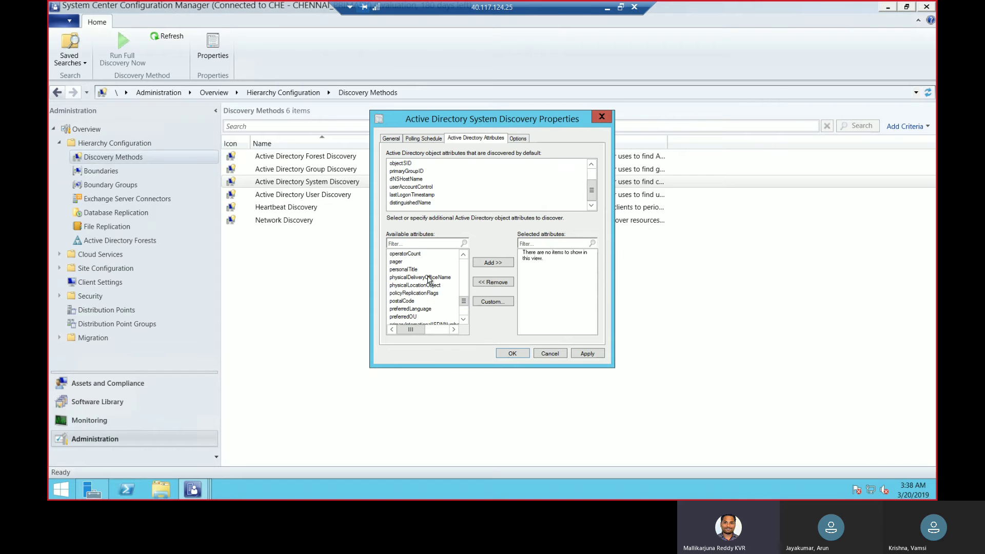
{"action": "left_click", "coordinate": [429, 278]}
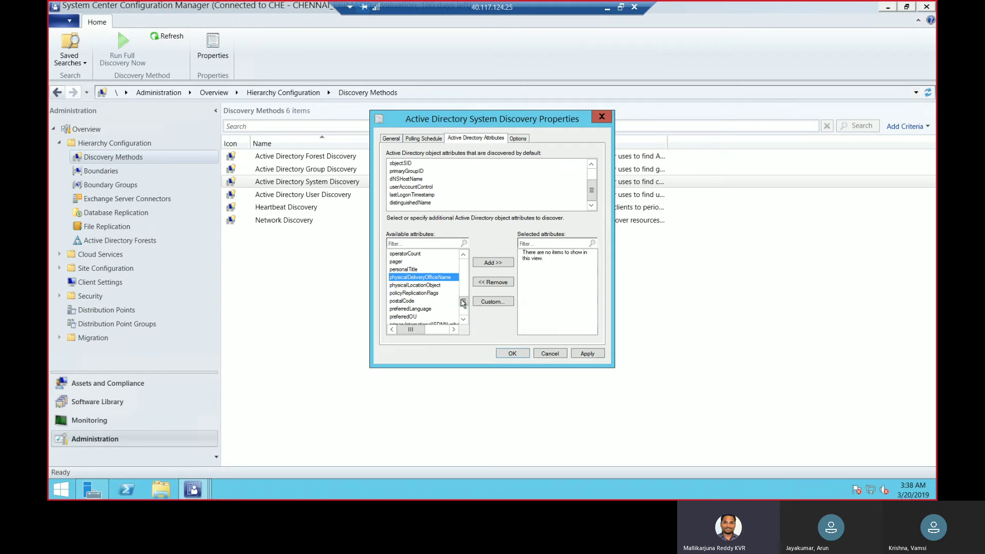
{"action": "left_click_drag", "start_coordinate": [466, 300], "coordinate": [465, 300]}
{"action": "left_click", "coordinate": [430, 302]}
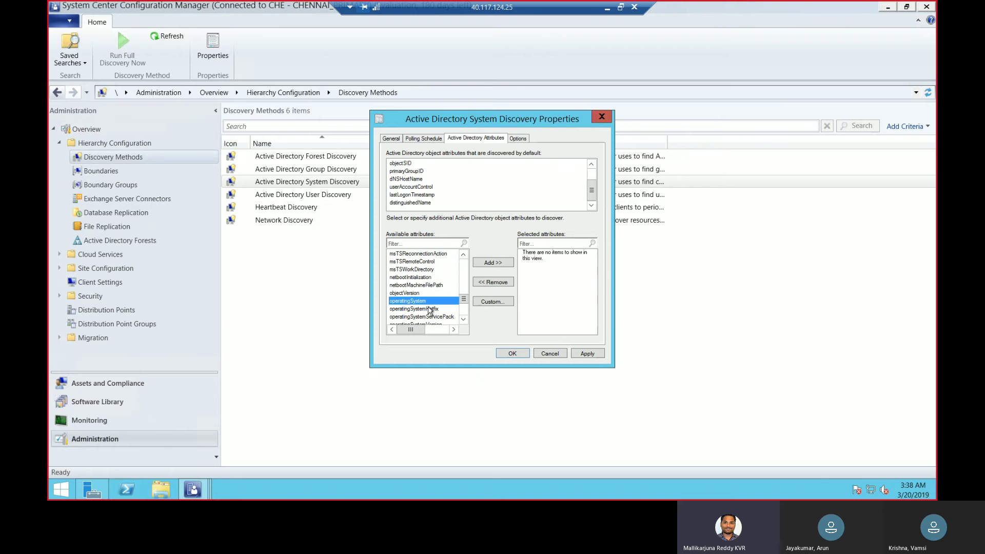
{"action": "left_click", "coordinate": [420, 294]}
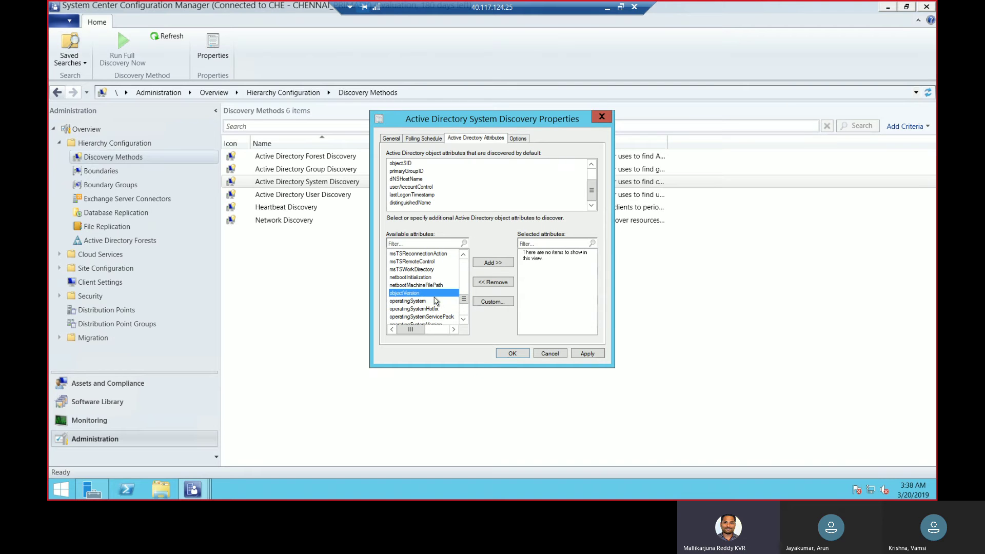
{"action": "left_click_drag", "start_coordinate": [464, 299], "coordinate": [463, 311]}
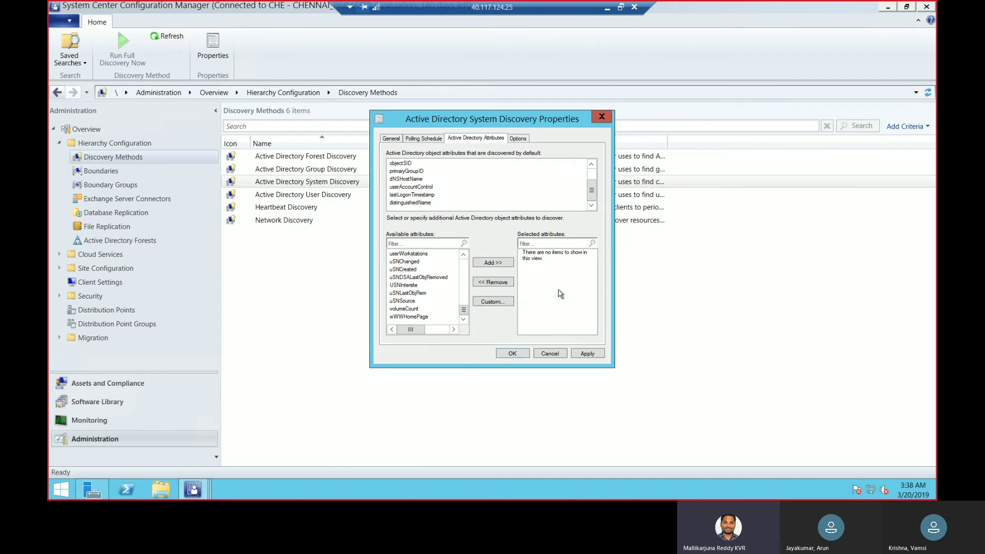
{"action": "left_click", "coordinate": [521, 141]}
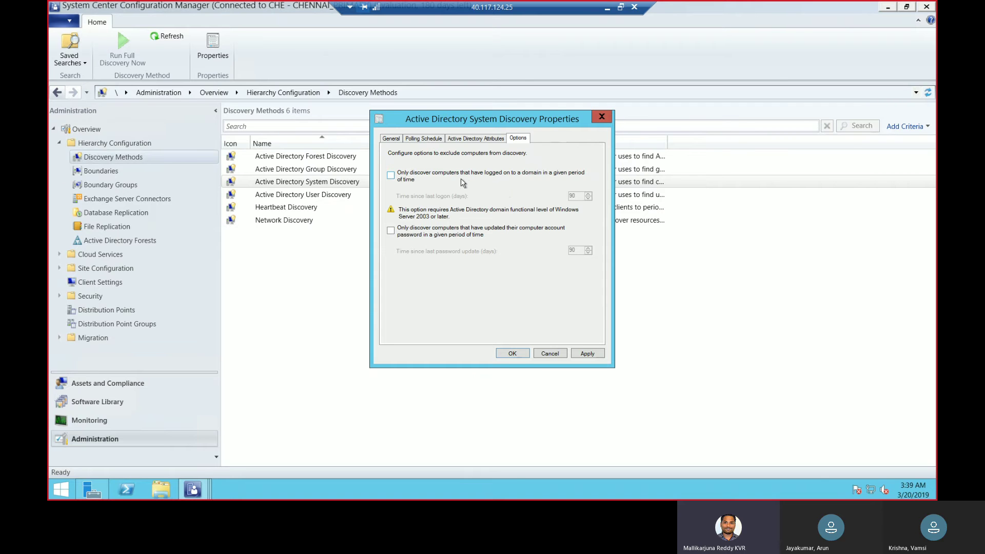
{"action": "left_click", "coordinate": [454, 177]}
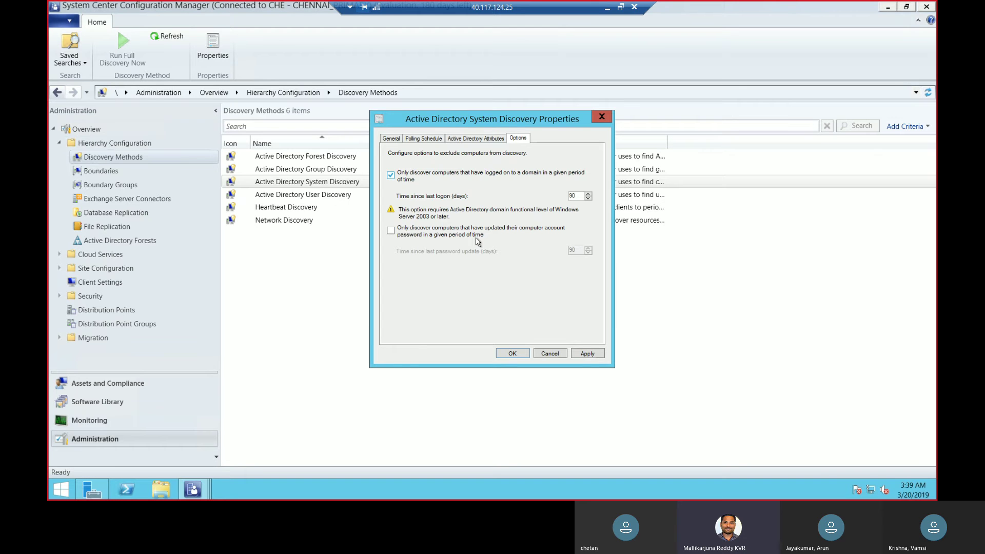
{"action": "left_click", "coordinate": [477, 177]}
- Toggle the password-update filter on and back off, then apply the System Discovery settings
{"action": "left_click", "coordinate": [450, 236]}
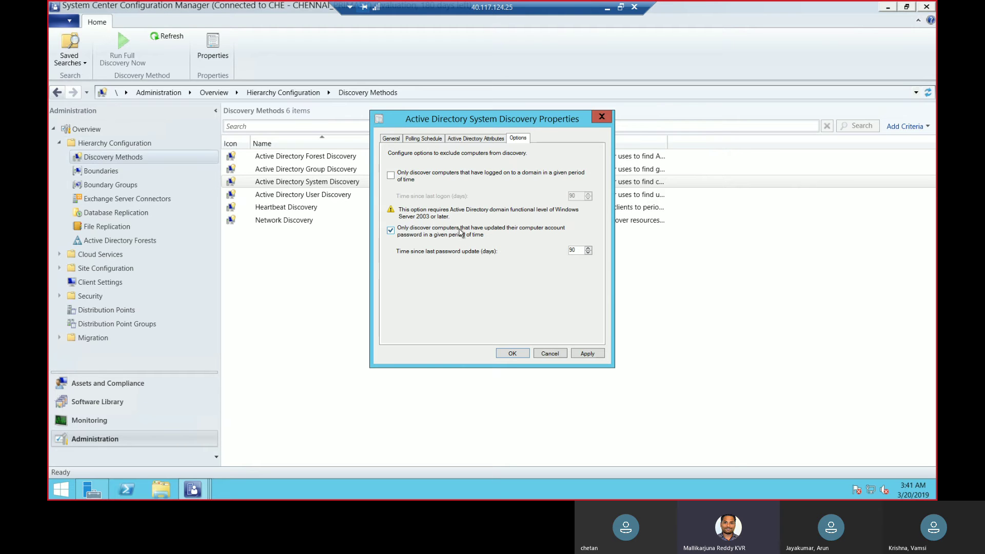
{"action": "left_click", "coordinate": [461, 233]}
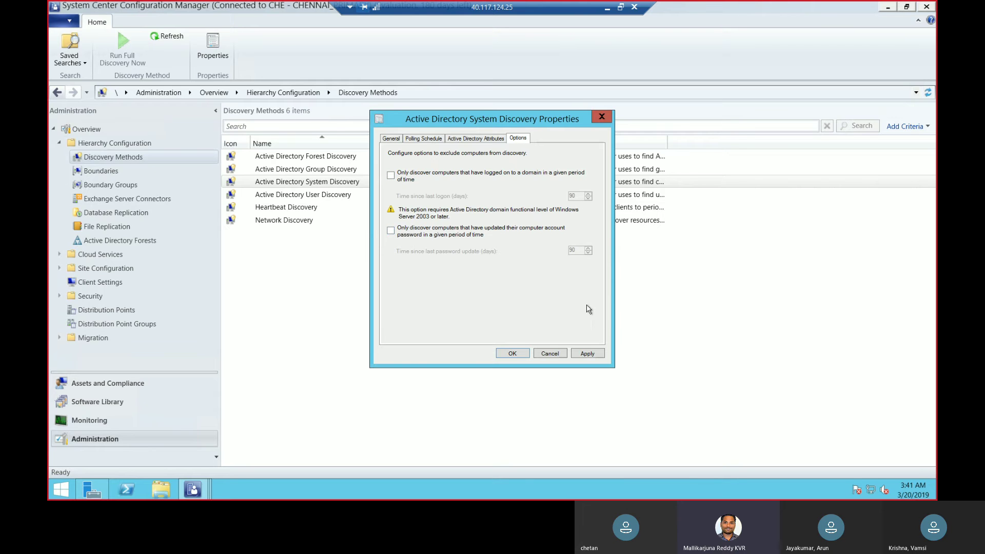
{"action": "left_click", "coordinate": [594, 354]}
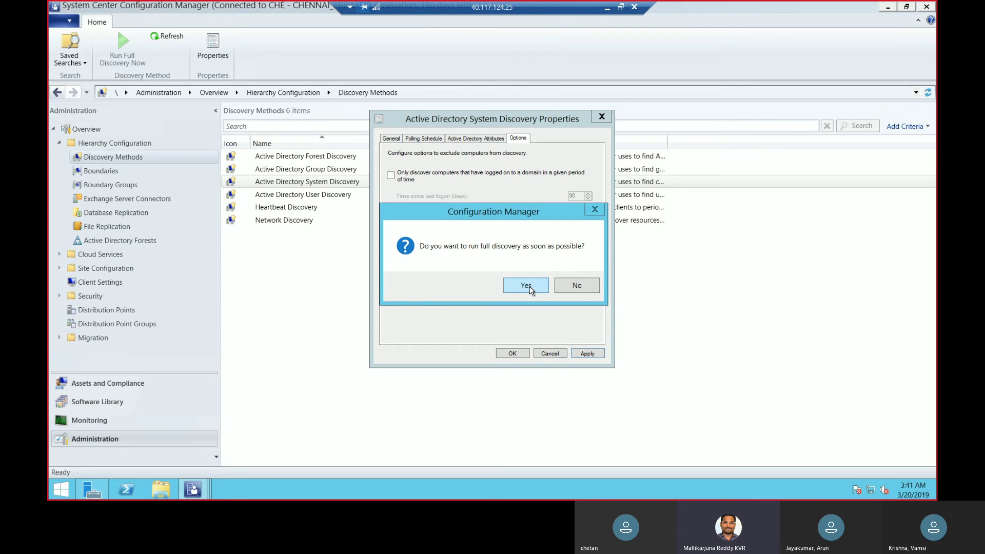
- Accept running full discovery soon and close the System Discovery properties with OK
{"action": "left_click", "coordinate": [526, 286]}
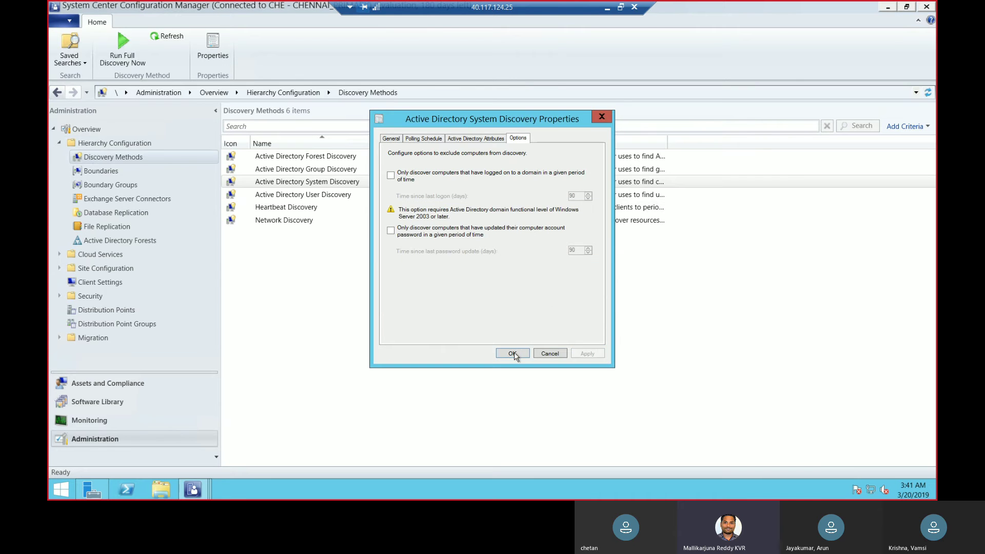
{"action": "left_click", "coordinate": [390, 139]}
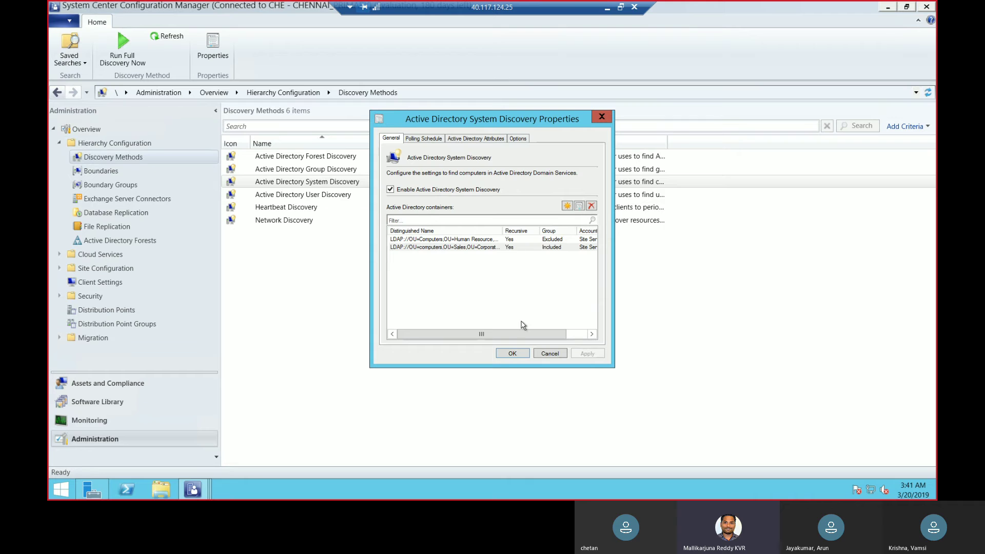
{"action": "left_click", "coordinate": [514, 354]}
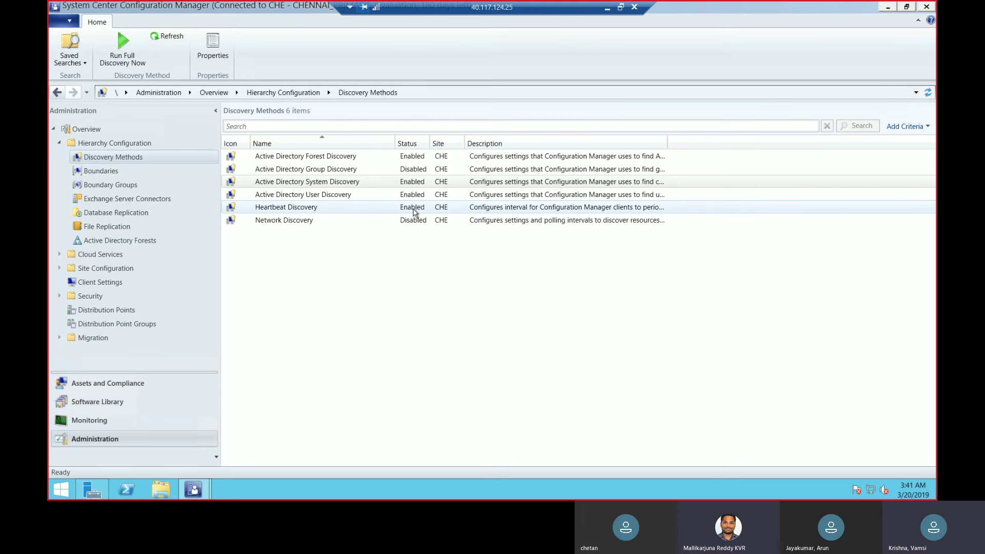
- Tick Enable Active Directory Group Discovery in its properties, then close the window without saving
{"action": "left_click", "coordinate": [417, 169]}
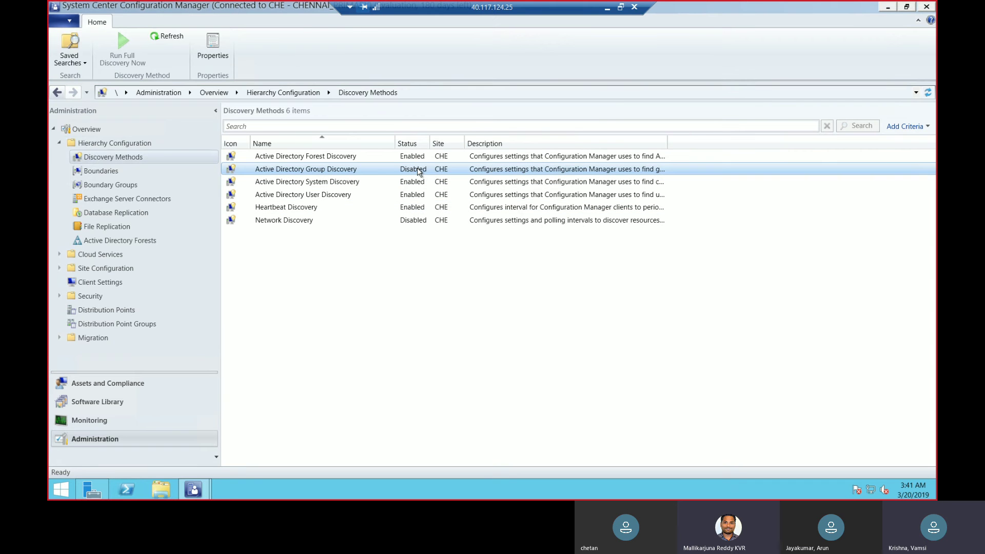
{"action": "right_click", "coordinate": [417, 169]}
{"action": "left_click", "coordinate": [442, 210]}
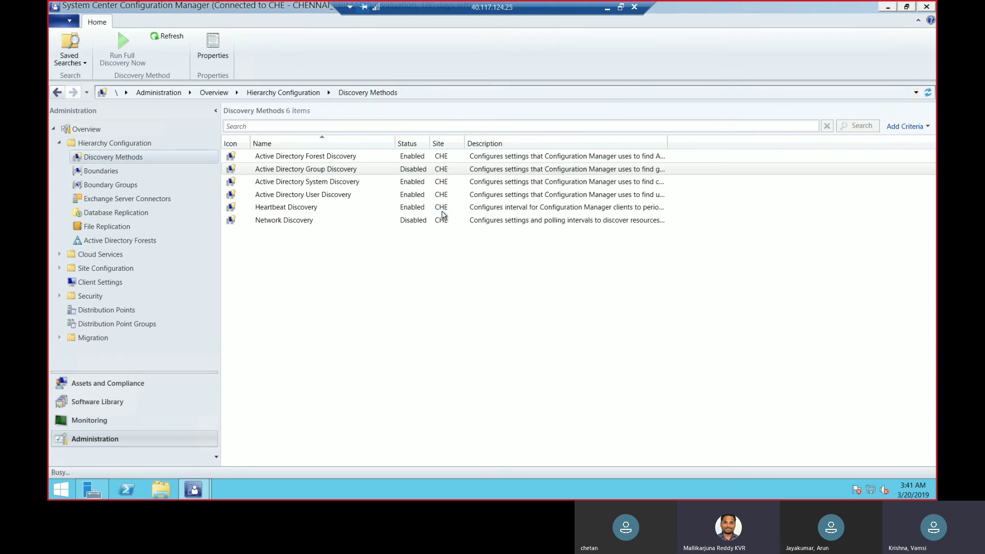
{"action": "left_click", "coordinate": [455, 192]}
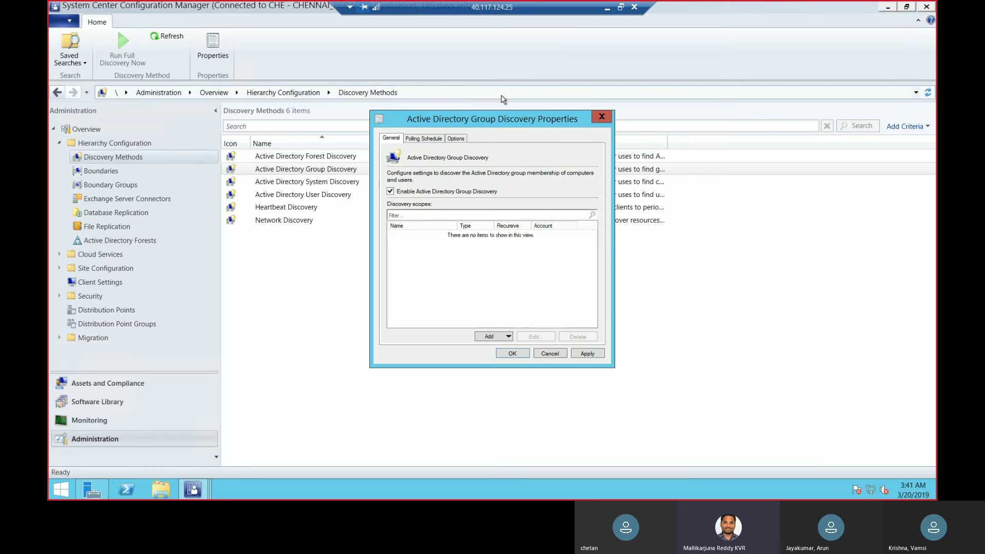
{"action": "left_click_drag", "start_coordinate": [505, 119], "coordinate": [568, 184]}
{"action": "left_click", "coordinate": [665, 181]}
- Open Active Directory System Discovery's properties and close them again
{"action": "right_click", "coordinate": [407, 186]}
{"action": "left_click", "coordinate": [458, 229]}
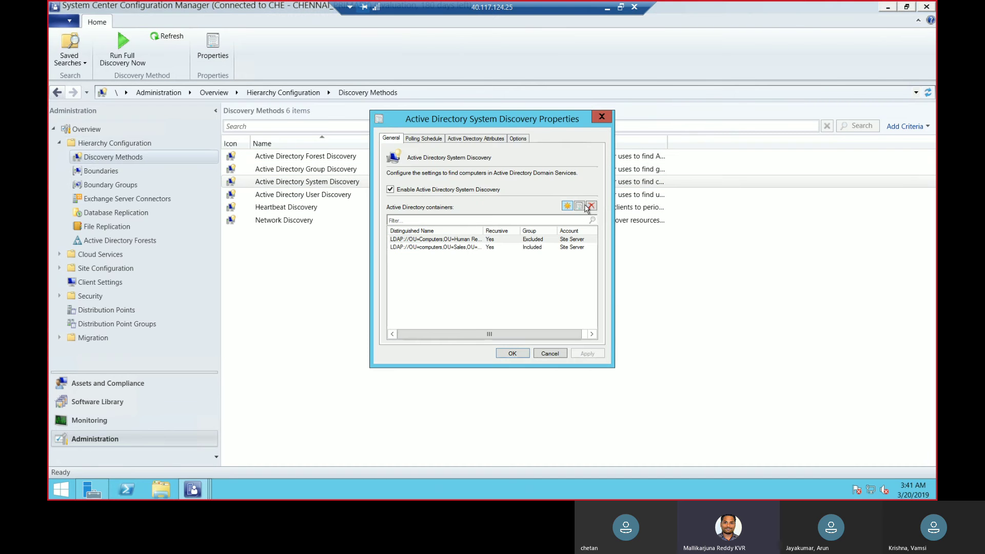
{"action": "left_click", "coordinate": [602, 117]}
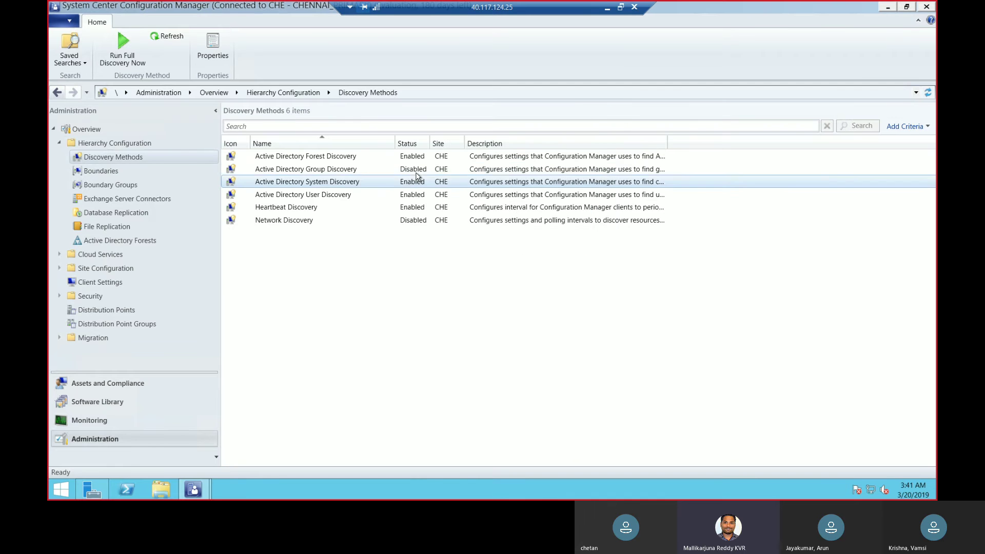
- Reopen Group Discovery properties, enable the discovery and open the Add scope menu
{"action": "right_click", "coordinate": [390, 172]}
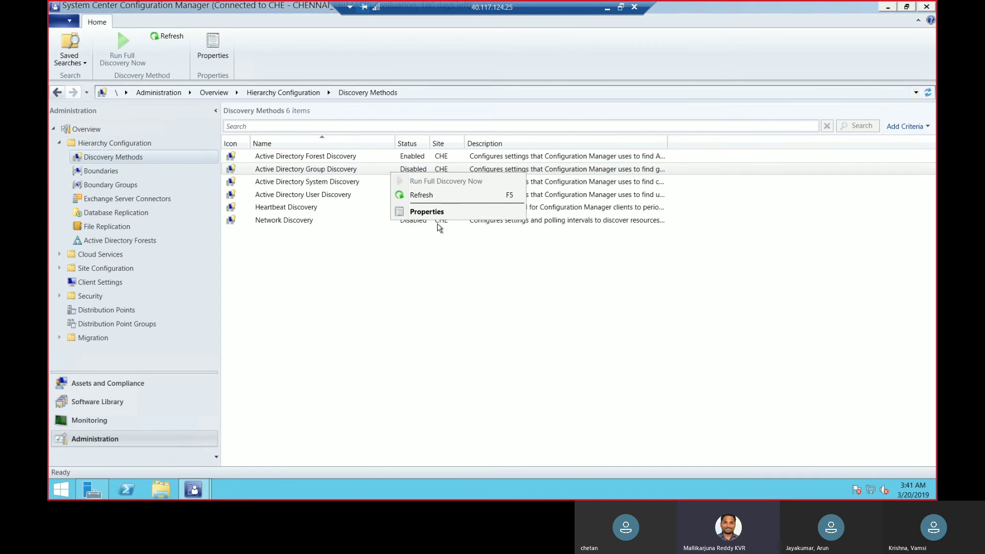
{"action": "left_click", "coordinate": [451, 212]}
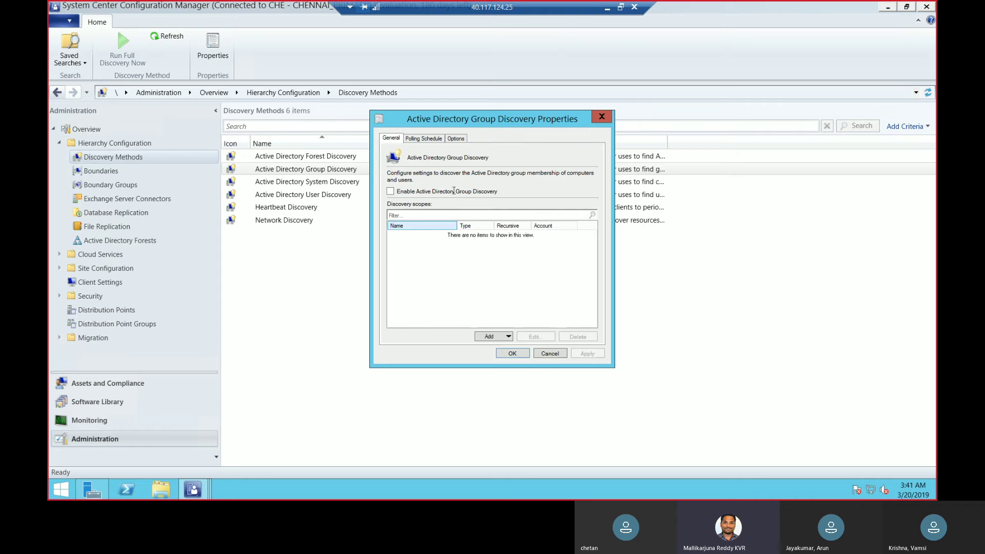
{"action": "left_click", "coordinate": [455, 192]}
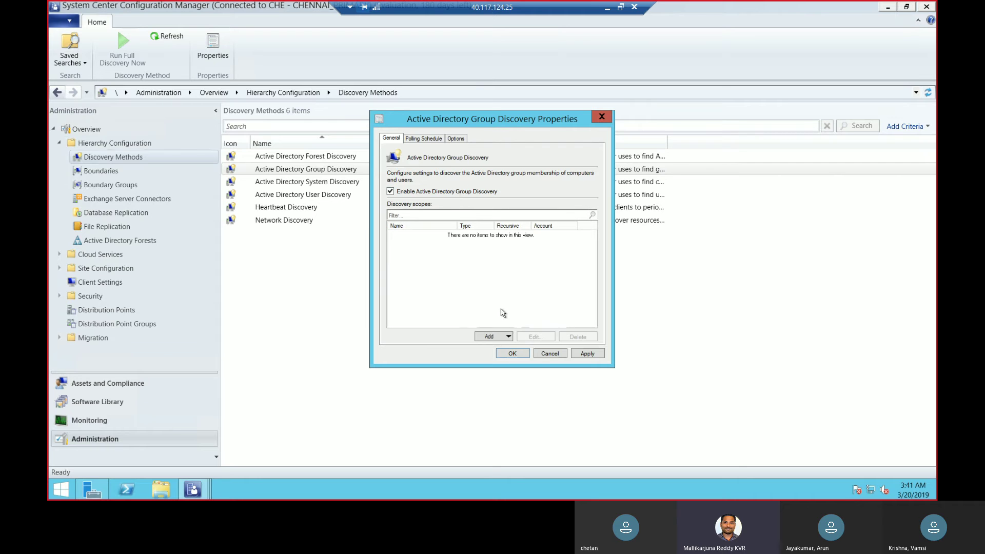
{"action": "left_click", "coordinate": [492, 338]}
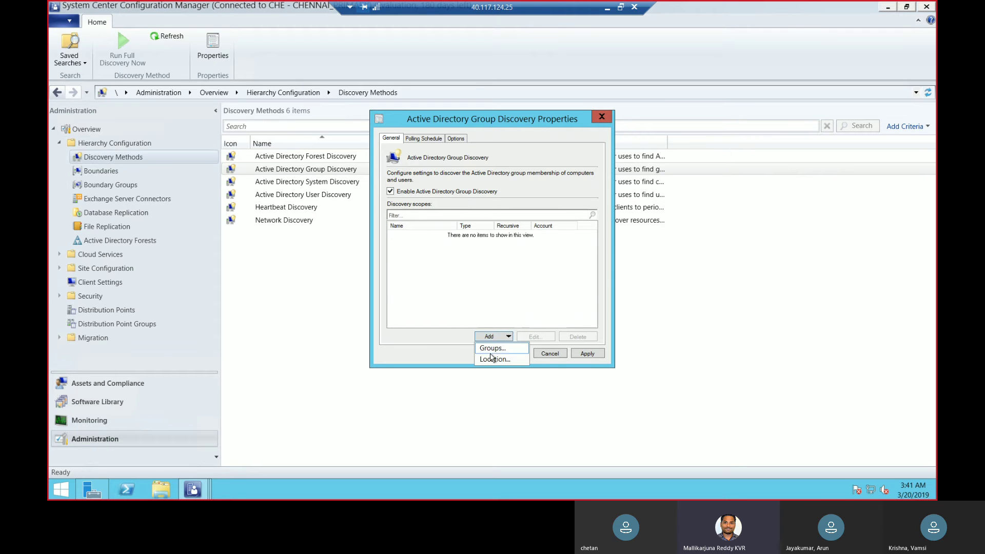
- Name a new group scope 'Security Group' with no groups added, then minimize the remote session
{"action": "left_click", "coordinate": [492, 348]}
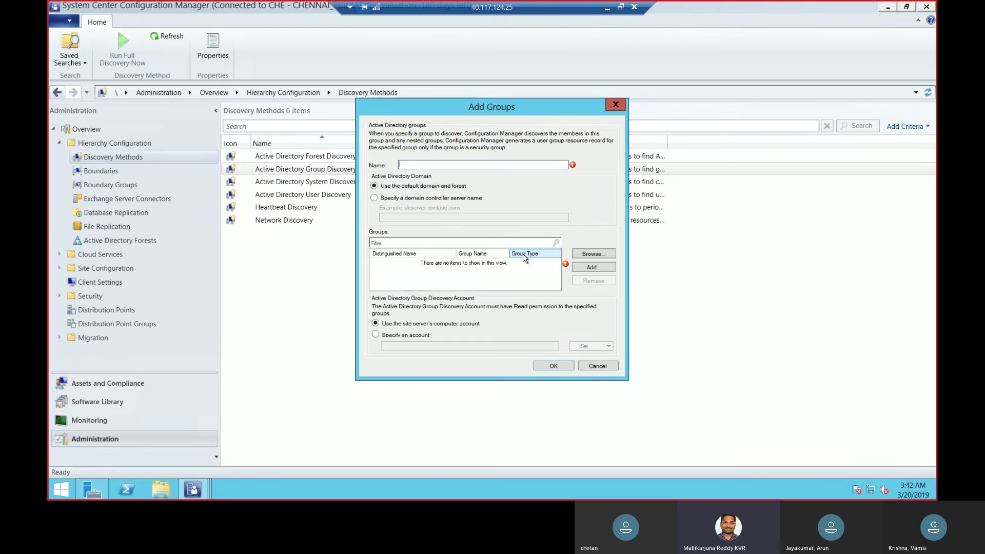
{"action": "type", "text": "Secu"}
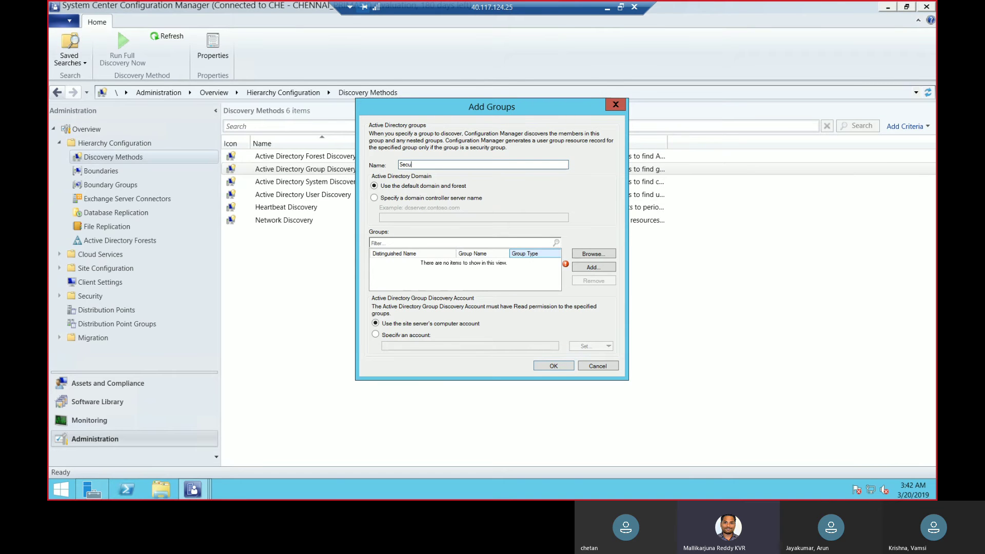
{"action": "type", "text": "rity Group"}
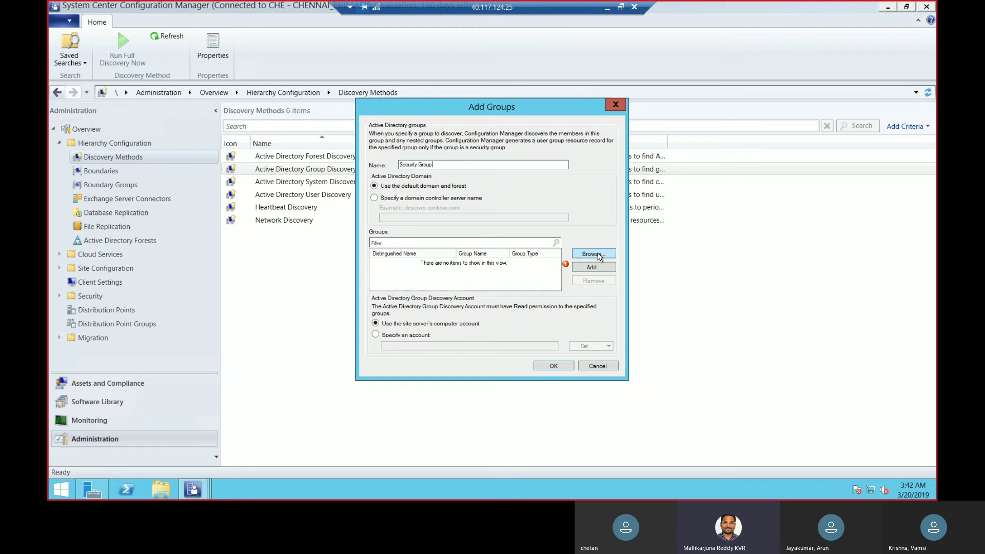
{"action": "left_click", "coordinate": [598, 255]}
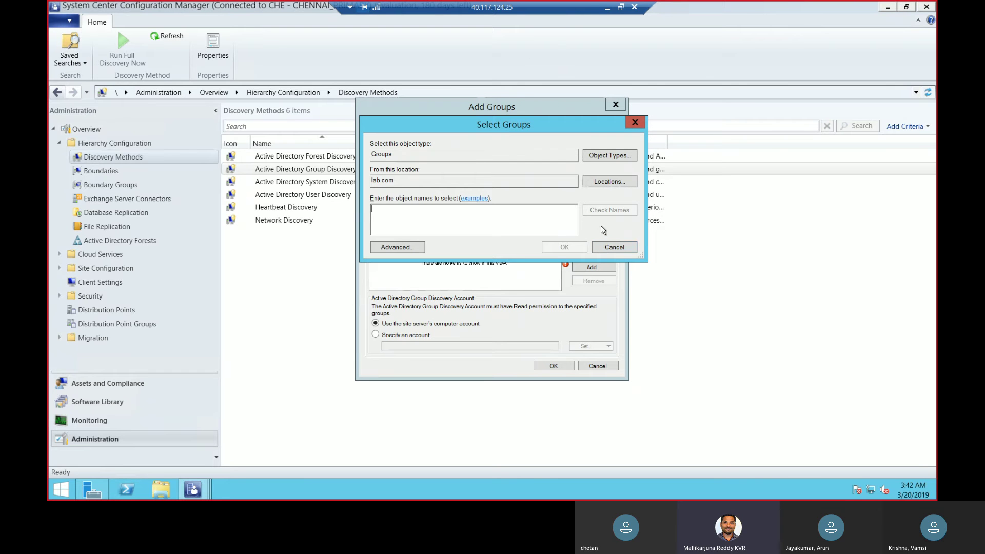
{"action": "left_click", "coordinate": [635, 123]}
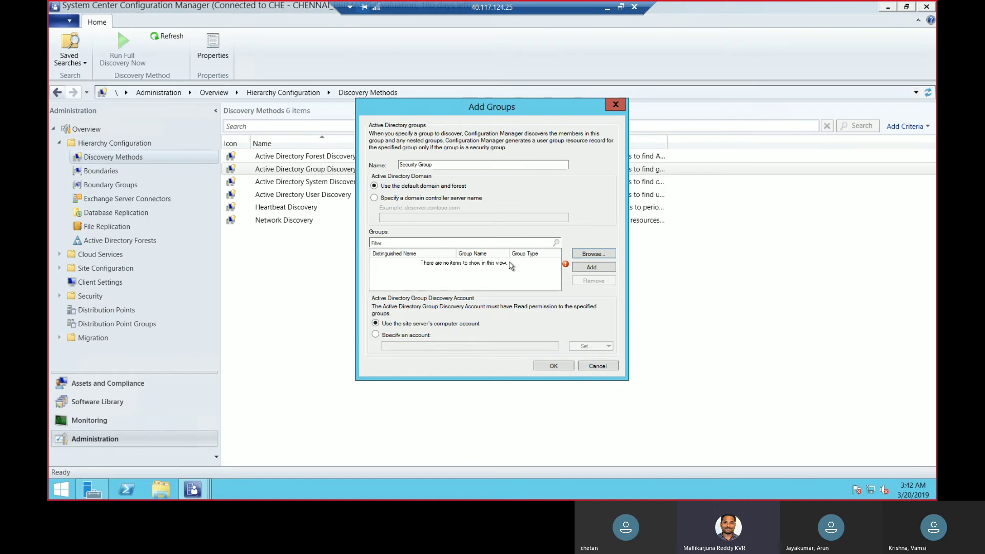
{"action": "left_click", "coordinate": [594, 267]}
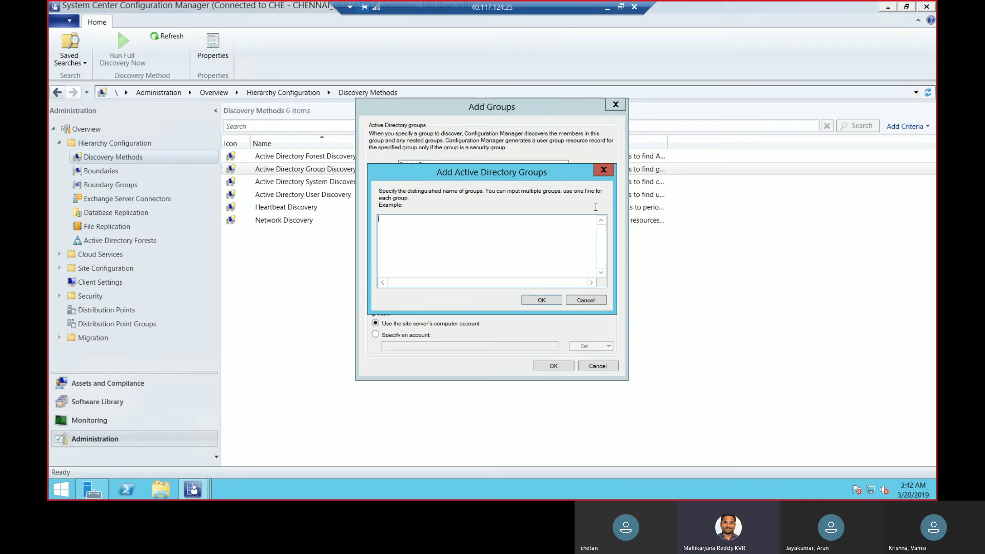
{"action": "left_click", "coordinate": [606, 170]}
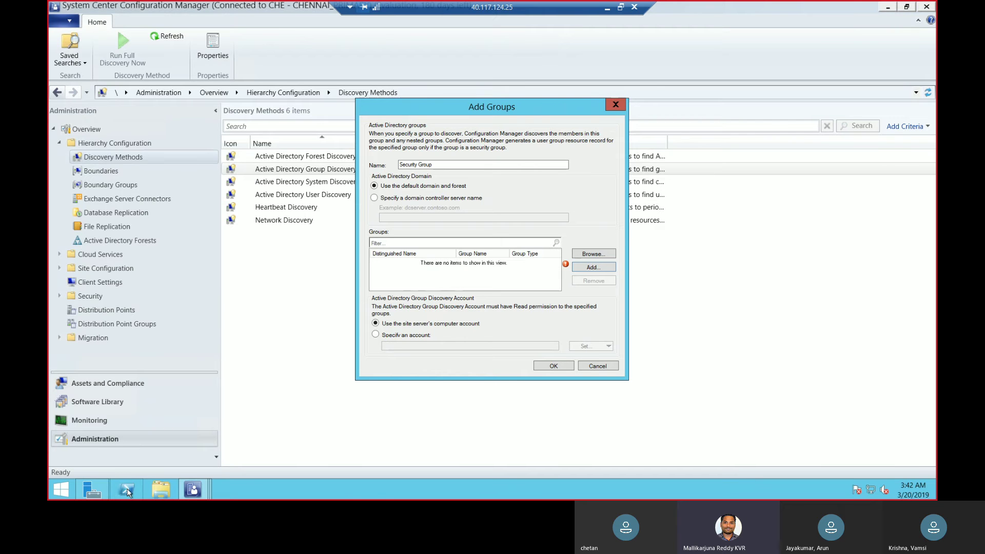
{"action": "left_click", "coordinate": [607, 10]}
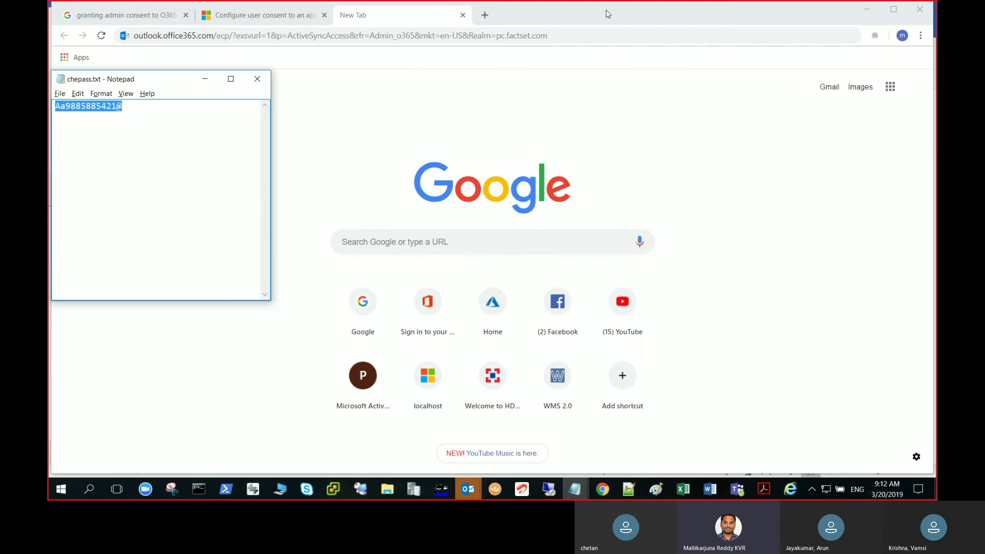
- Switch to the 40.117.124.47 session, reach its desktop and open the Start right-click menu
{"action": "mouse_move", "coordinate": [553, 489]}
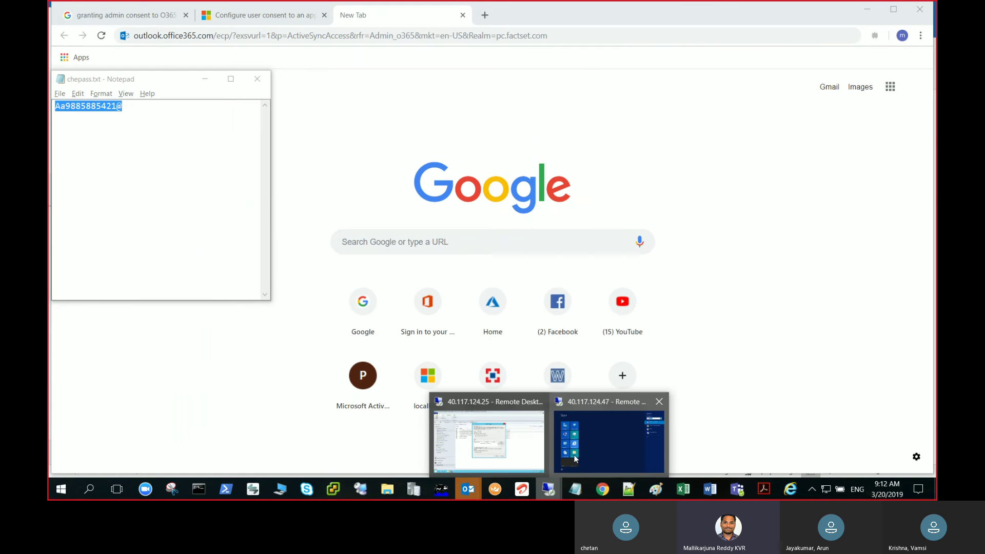
{"action": "left_click", "coordinate": [575, 455]}
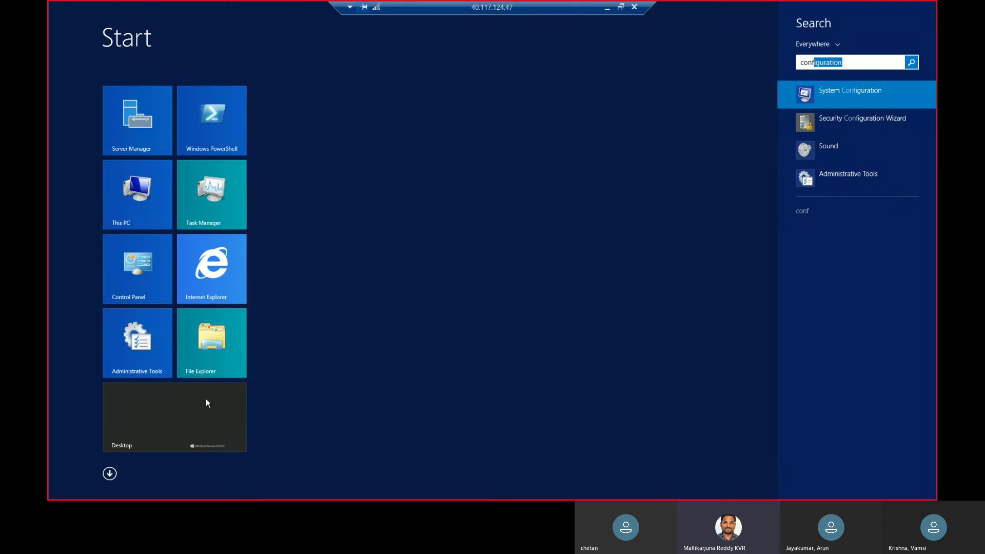
{"action": "left_click", "coordinate": [205, 403]}
{"action": "left_click", "coordinate": [201, 426]}
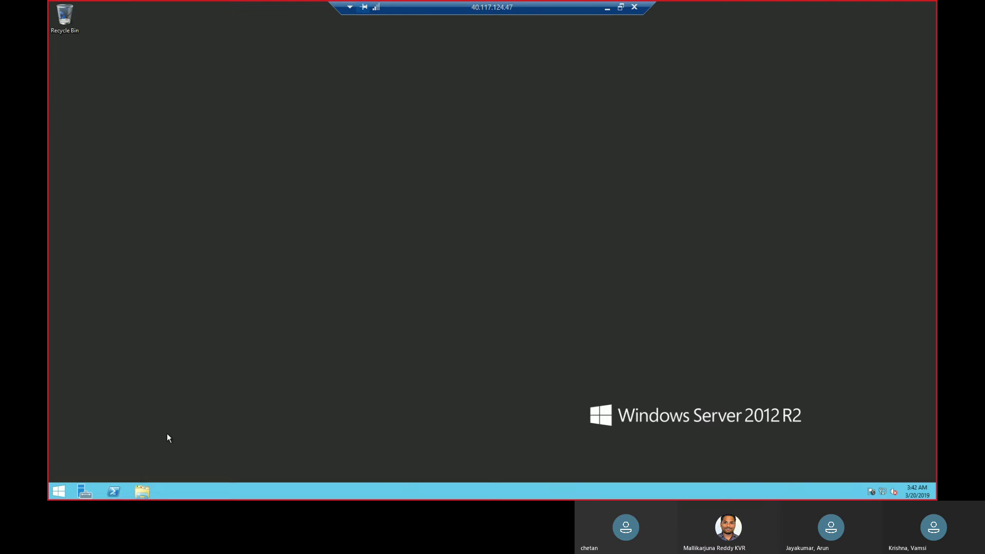
{"action": "right_click", "coordinate": [64, 493]}
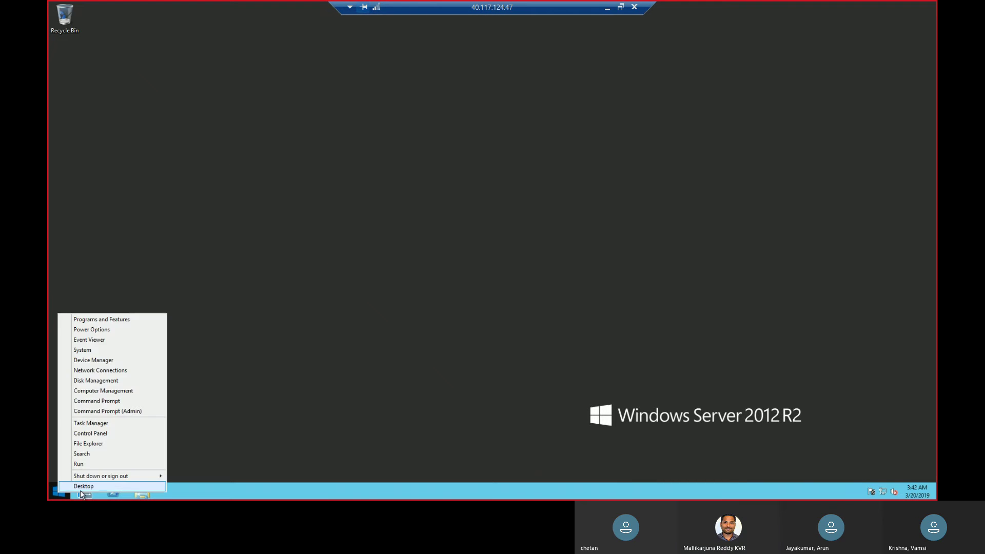
- Run dsa.msc to launch Active Directory Users and Computers
{"action": "left_click", "coordinate": [104, 464]}
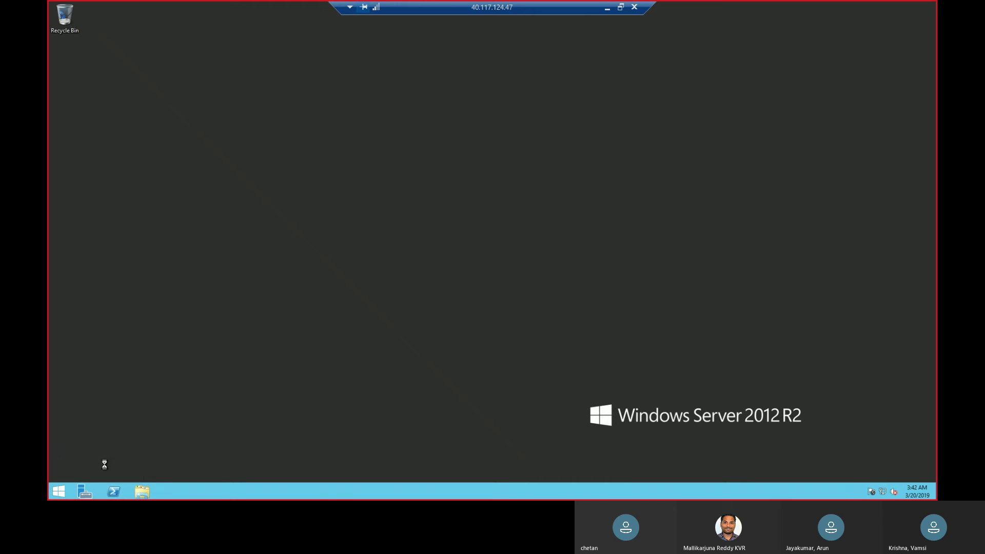
{"action": "type", "text": "a.msc"}
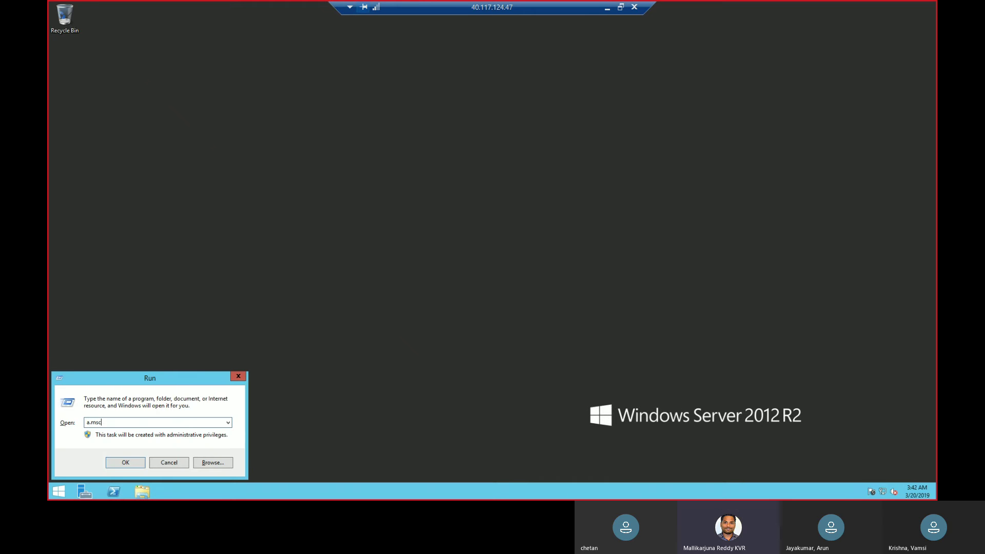
{"action": "key", "text": "Left"}
{"action": "type", "text": "ds"}
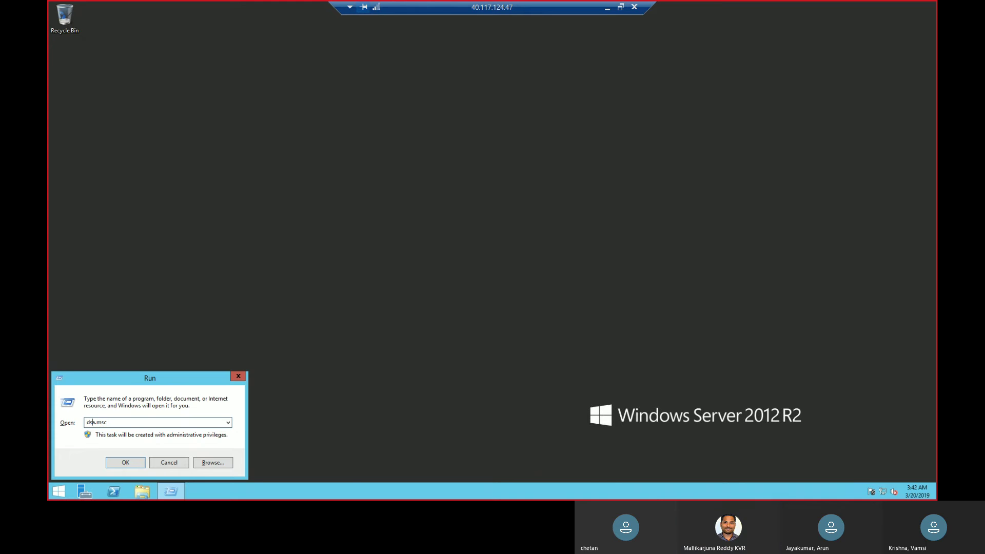
{"action": "key", "text": "Return"}
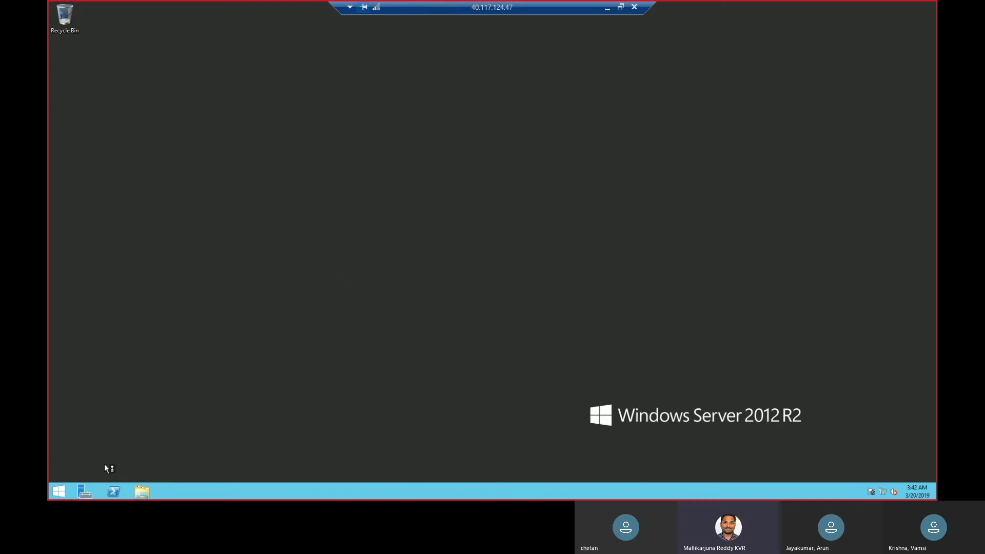
- Open PowerShell, glance at the first server's session, then return to ADUC on the second server
{"action": "left_click", "coordinate": [114, 493]}
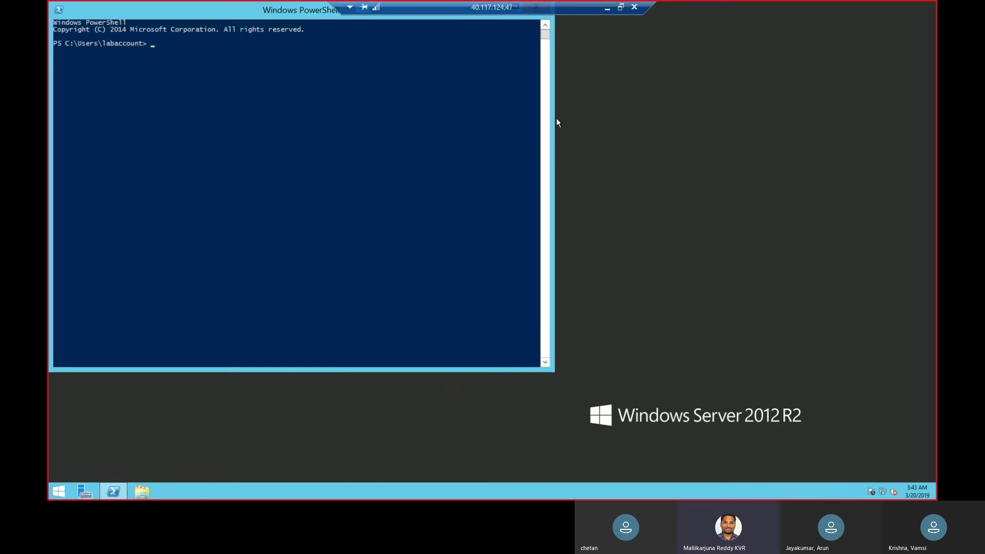
{"action": "double_click", "coordinate": [569, 8]}
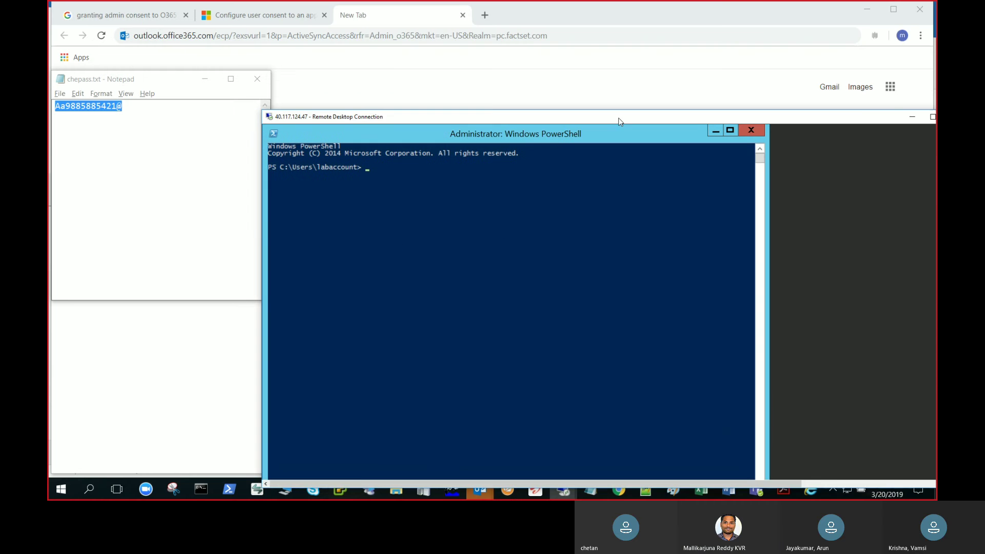
{"action": "mouse_move", "coordinate": [572, 490]}
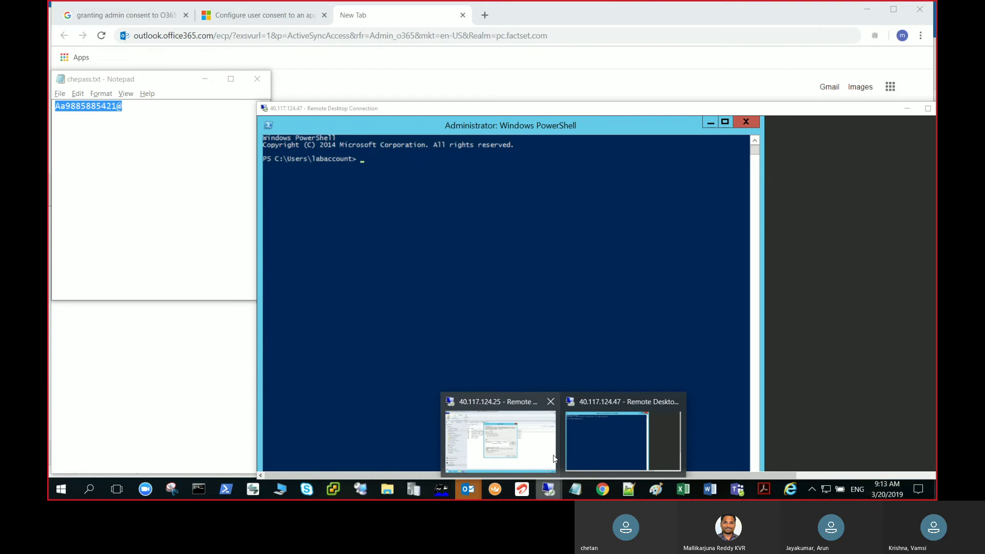
{"action": "left_click", "coordinate": [554, 458]}
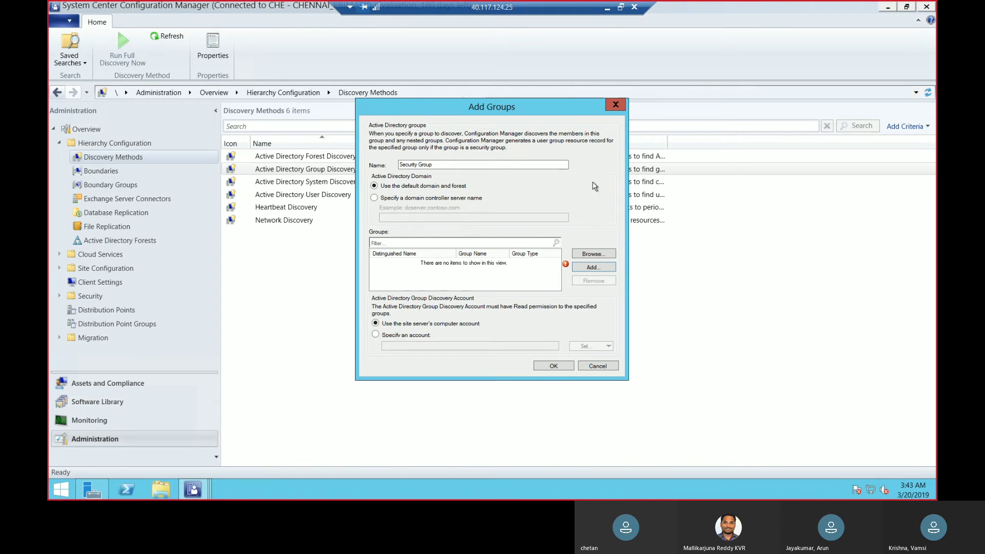
{"action": "left_click", "coordinate": [608, 7]}
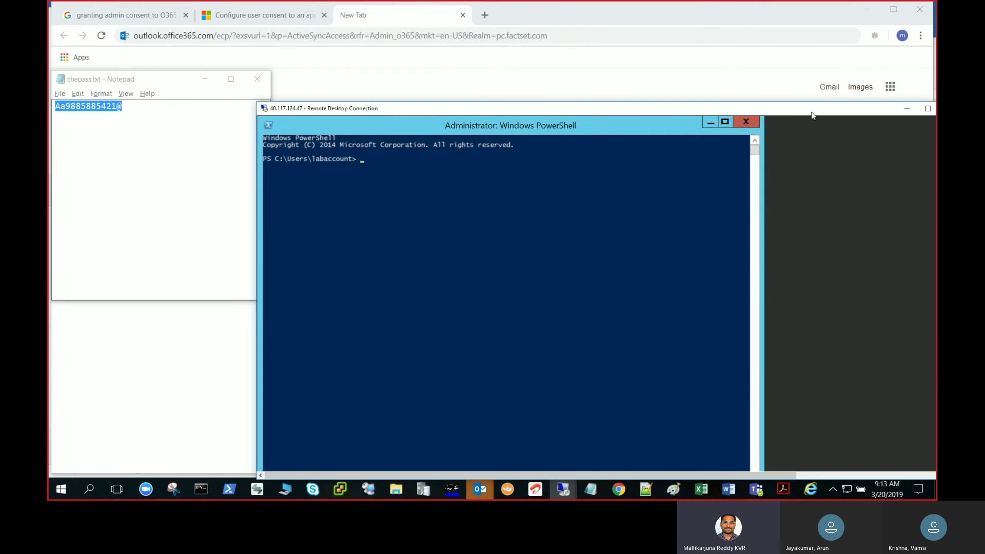
{"action": "double_click", "coordinate": [812, 111]}
{"action": "left_click", "coordinate": [171, 492]}
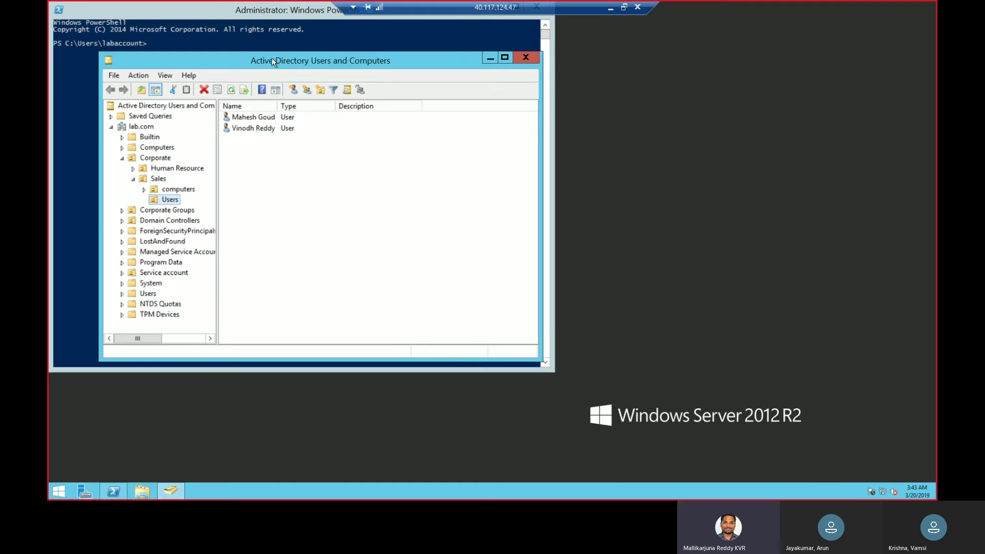
- Maximize ADUC, select the lab.com domain and search the directory for 'group'
{"action": "double_click", "coordinate": [272, 61]}
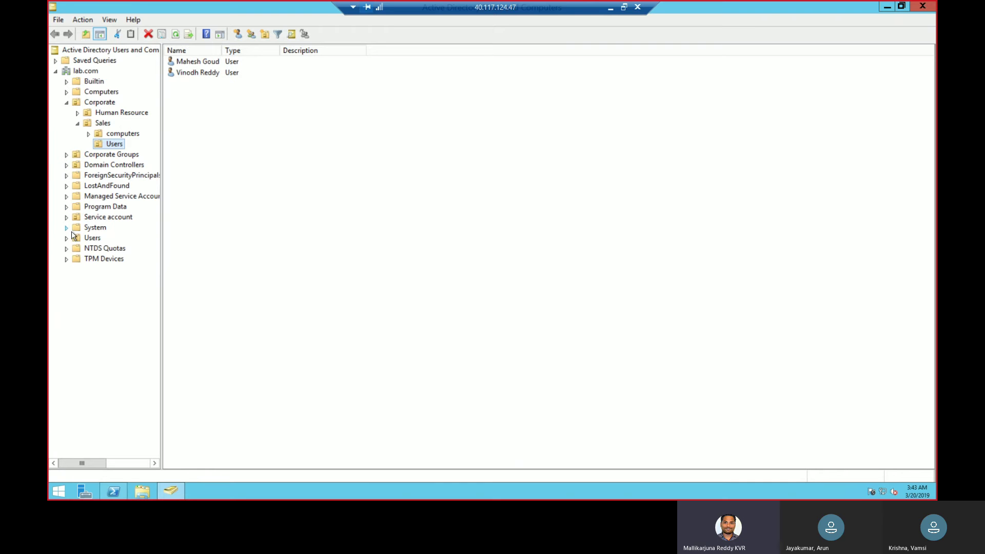
{"action": "left_click", "coordinate": [69, 103]}
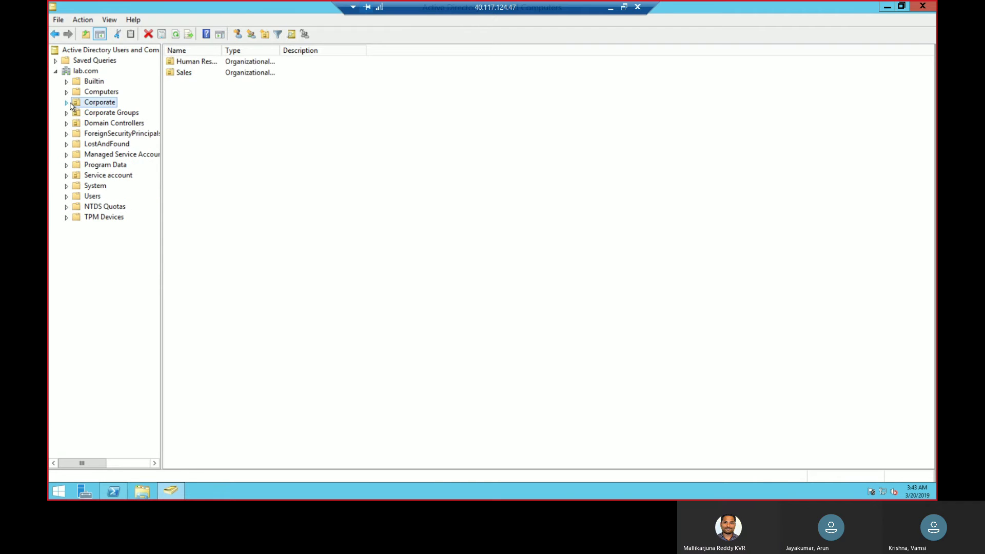
{"action": "left_click", "coordinate": [90, 72]}
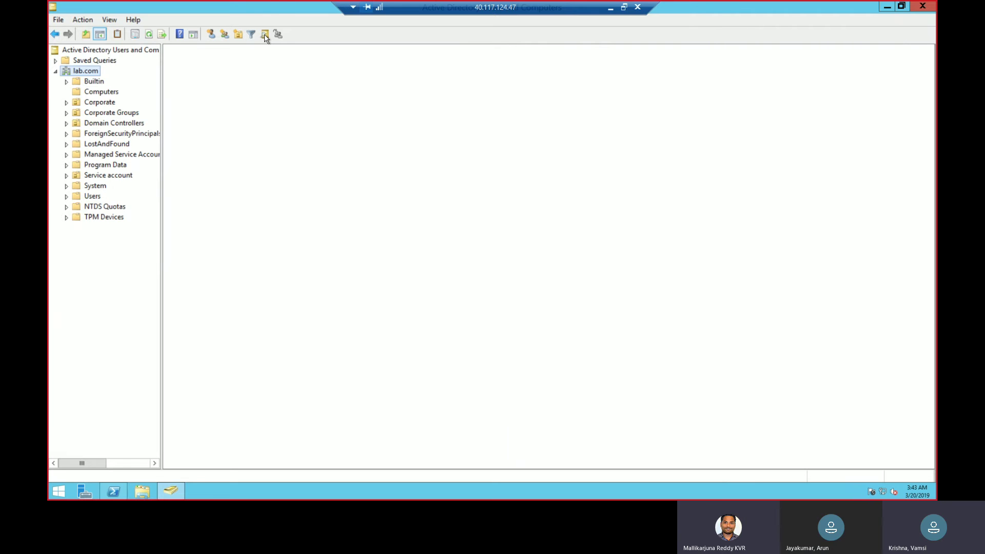
{"action": "left_click", "coordinate": [265, 33]}
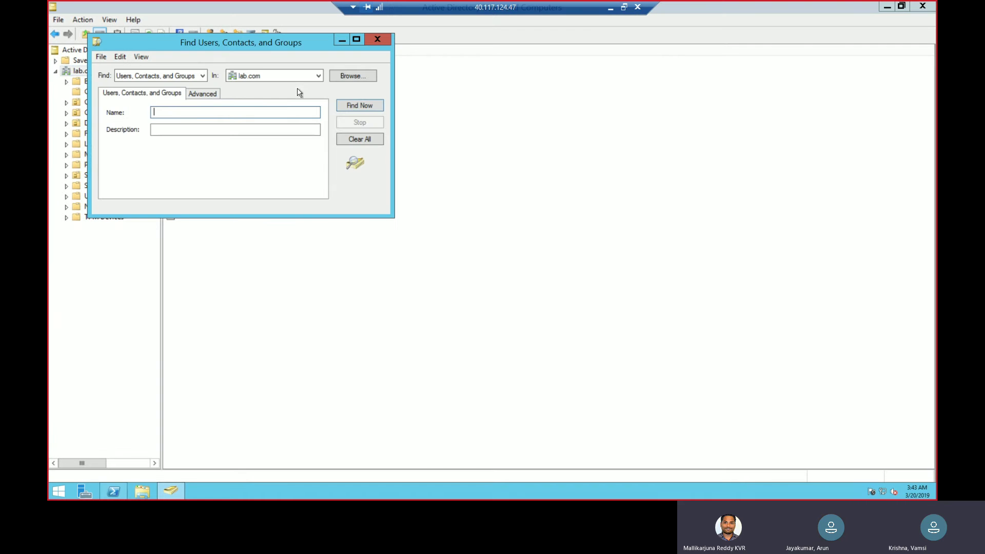
{"action": "type", "text": "groups"}
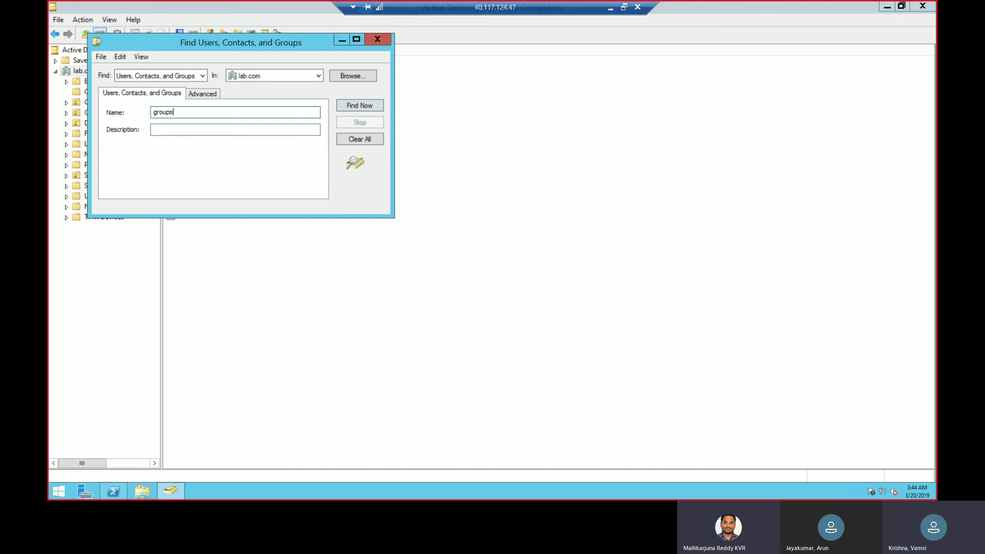
{"action": "key", "text": "Return"}
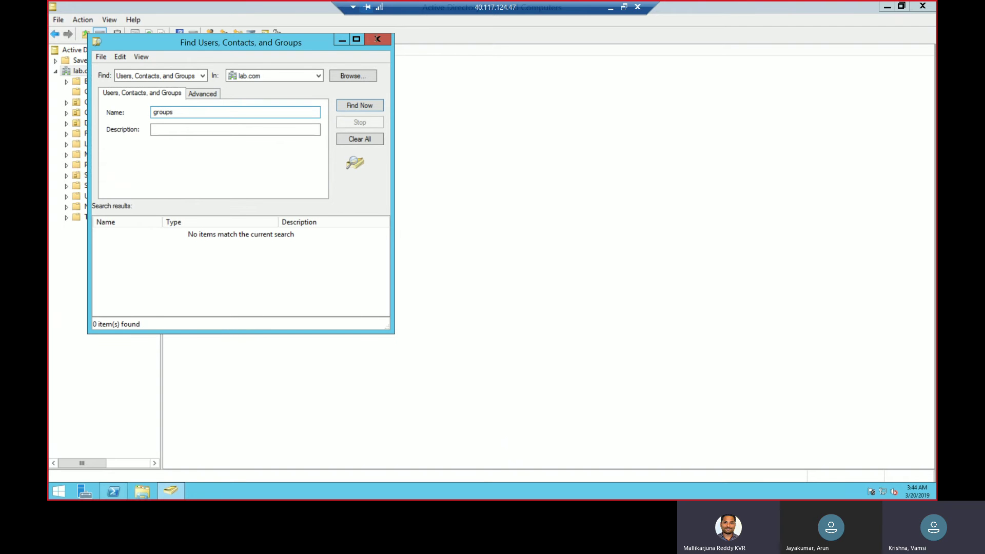
{"action": "left_click", "coordinate": [386, 40]}
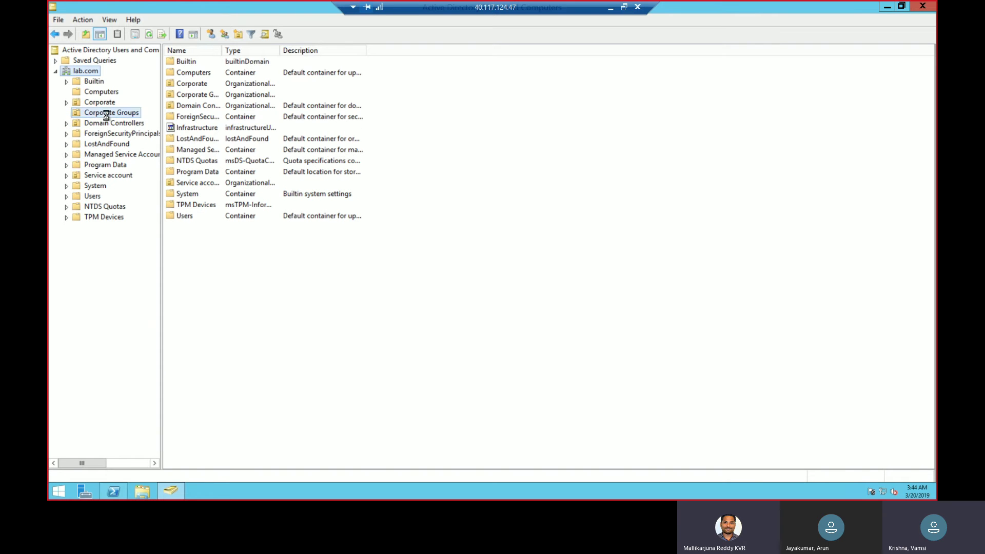
- Copy the user access group name from its properties in Corporate Groups, then focus PowerShell
{"action": "left_click", "coordinate": [138, 110]}
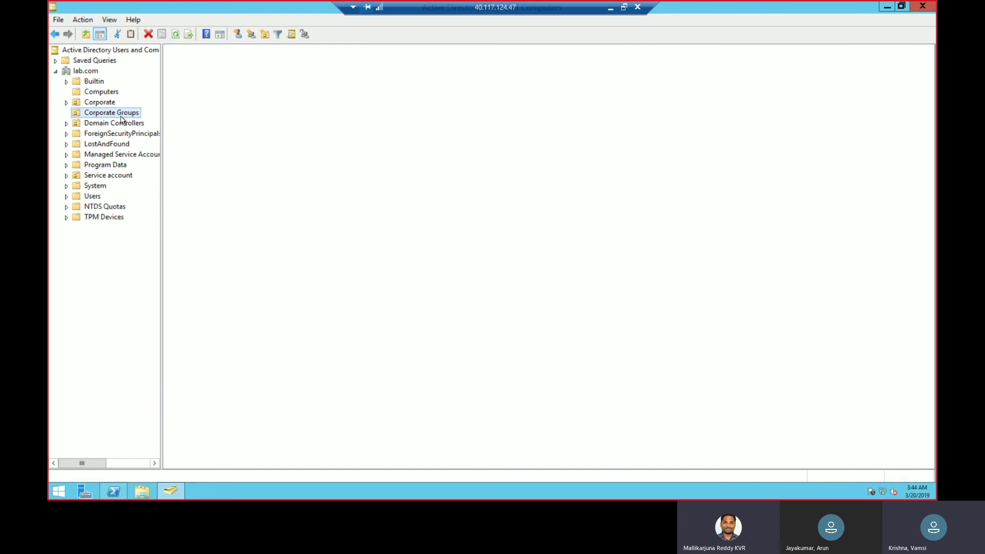
{"action": "right_click", "coordinate": [119, 110]}
{"action": "left_click", "coordinate": [236, 100]}
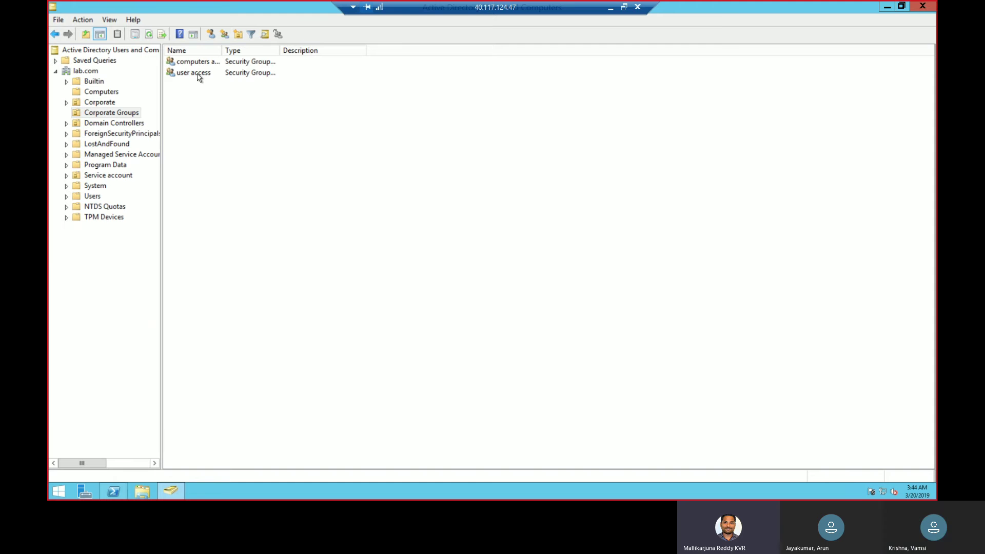
{"action": "double_click", "coordinate": [199, 75]}
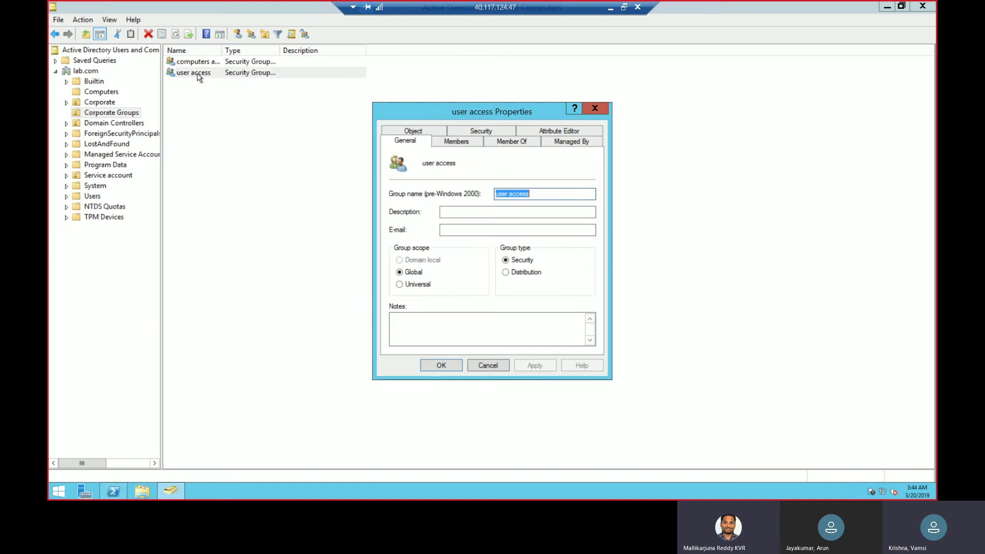
{"action": "right_click", "coordinate": [509, 195]}
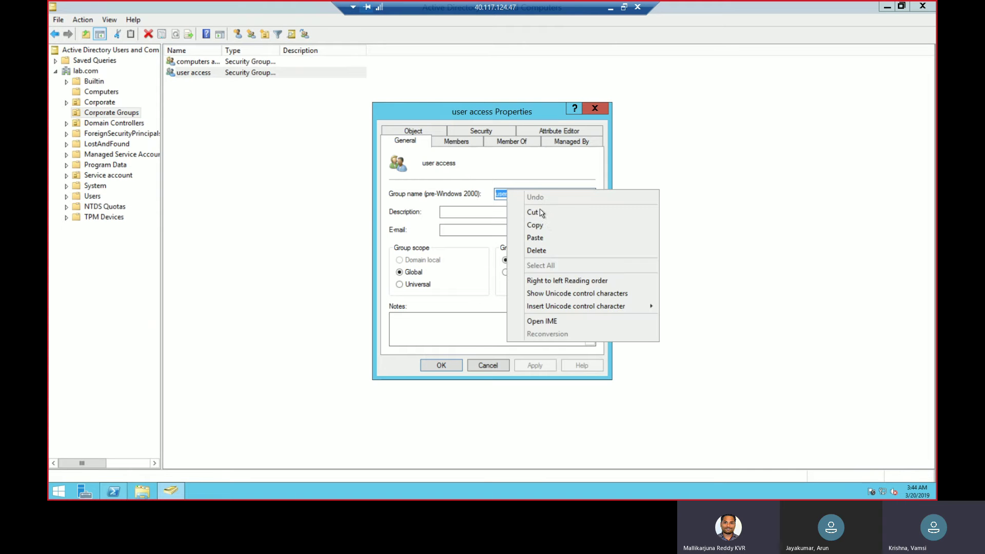
{"action": "left_click", "coordinate": [544, 226]}
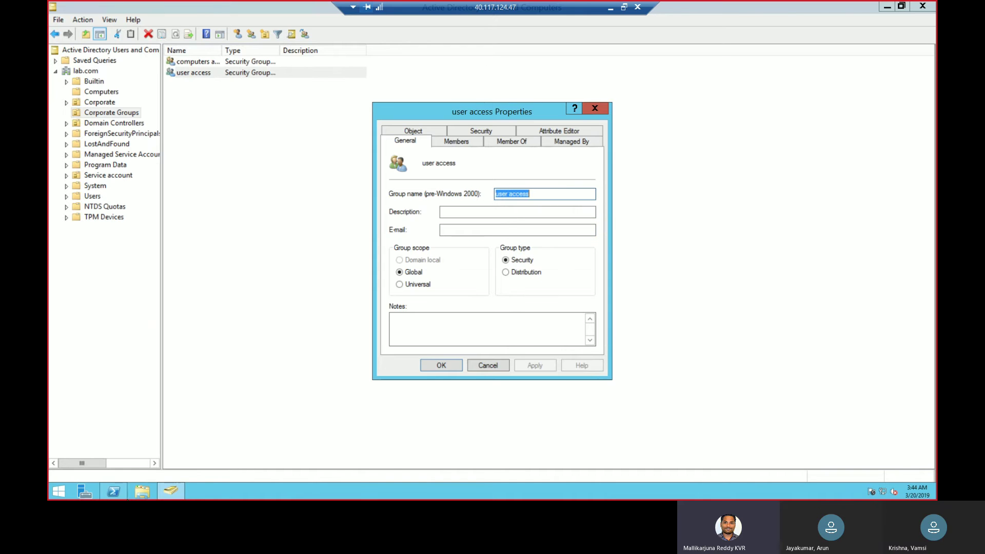
{"action": "left_click", "coordinate": [114, 492]}
{"action": "left_click", "coordinate": [306, 204]}
- Run Get-ADGroup 'user access' to show the group's details
{"action": "type", "text": "get-adgropu"}
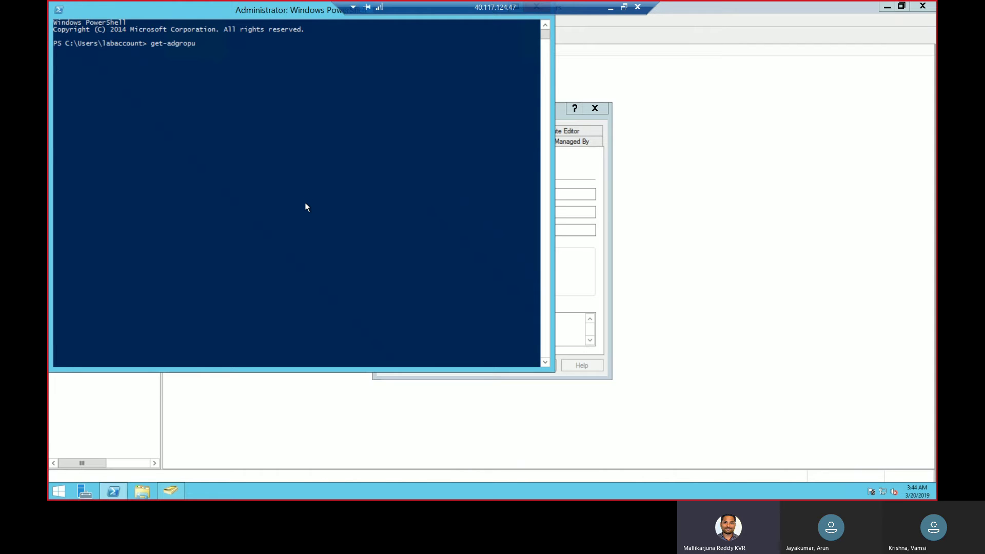
{"action": "key", "text": "BackSpace"}
{"action": "key", "text": "BackSpace"}
{"action": "type", "text": "u"}
{"action": "key", "text": "Tab"}
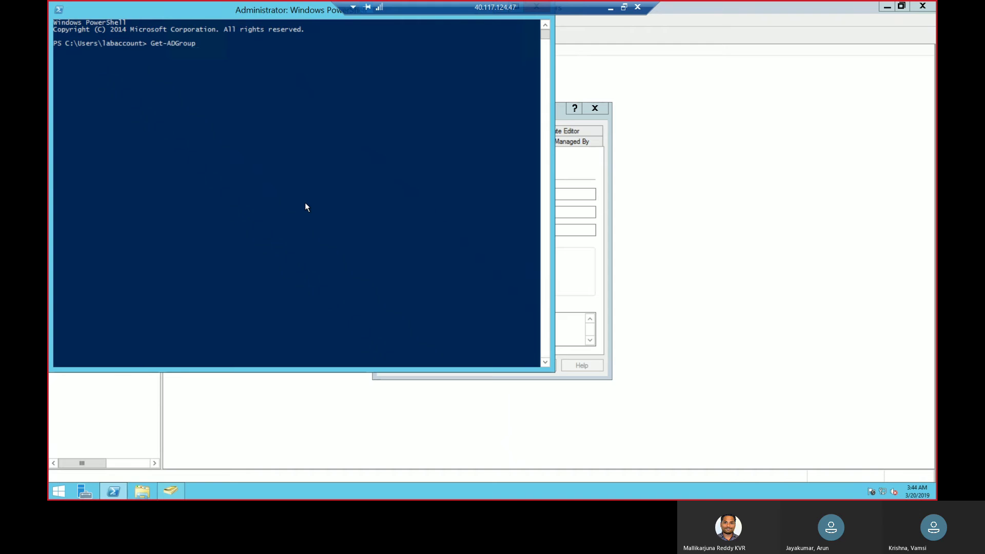
{"action": "type", "text": "'user access"}
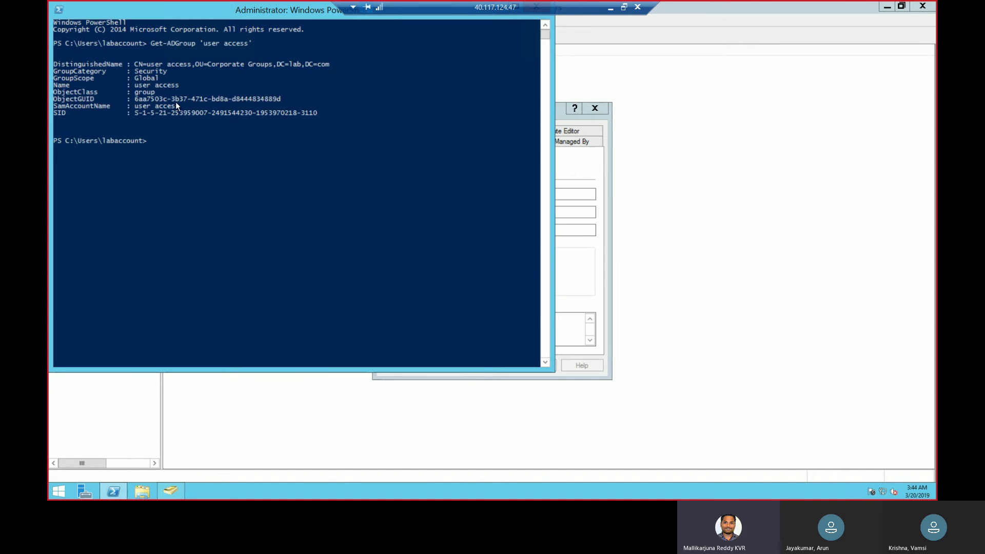
{"action": "right_click", "coordinate": [139, 66]}
- Copy the OU=Corporate Groups,DC=lab,DC=com path and minimize the remote session
{"action": "left_click_drag", "start_coordinate": [195, 64], "coordinate": [329, 65]}
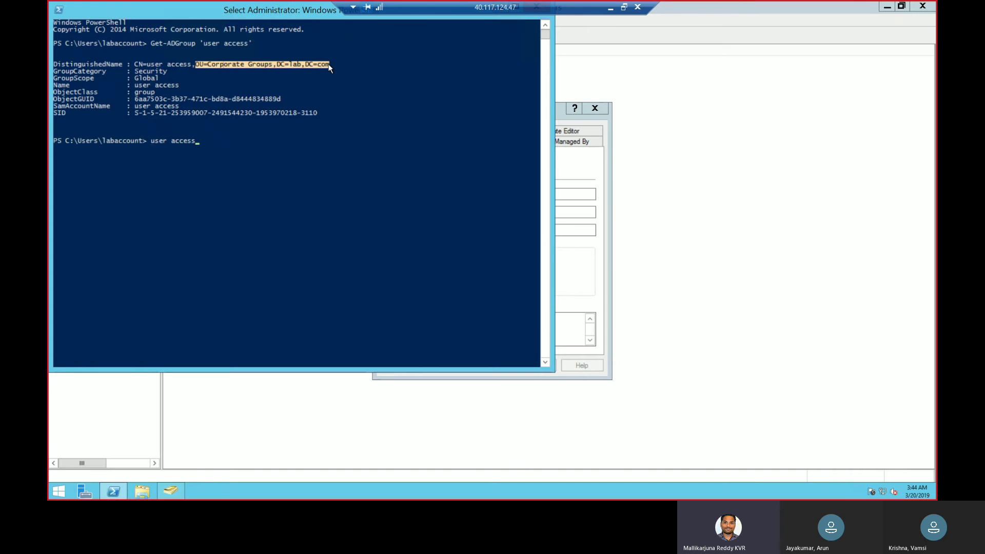
{"action": "right_click", "coordinate": [329, 66]}
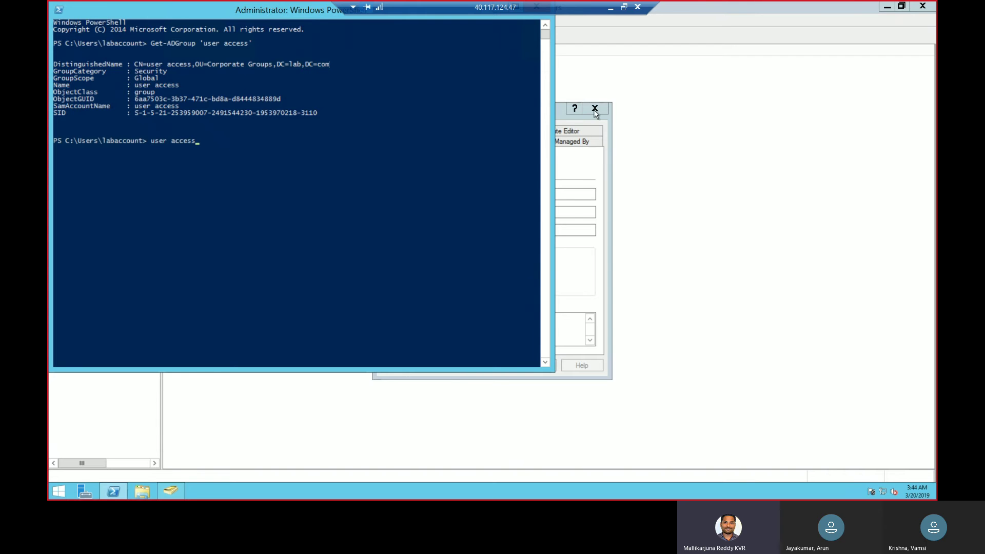
{"action": "left_click", "coordinate": [658, 164]}
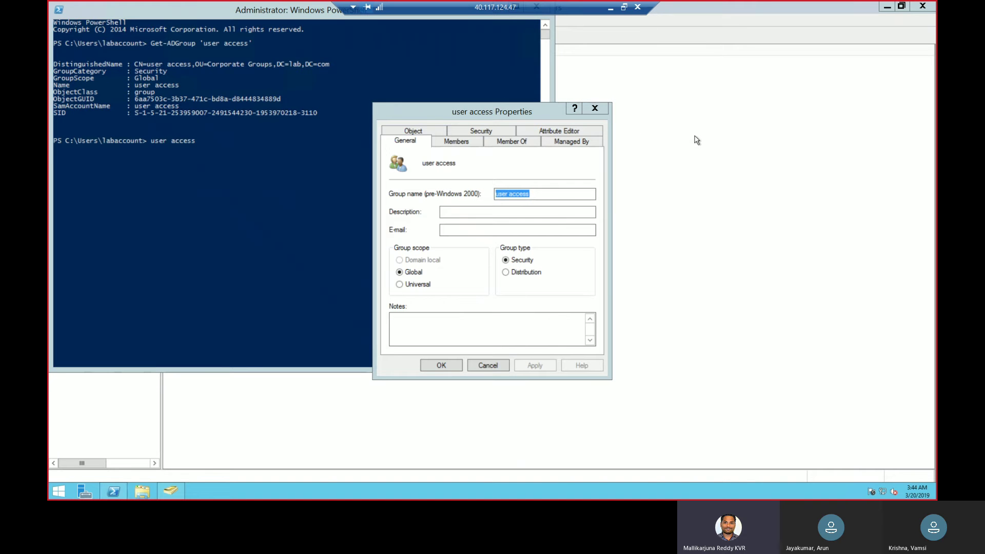
{"action": "left_click", "coordinate": [608, 9]}
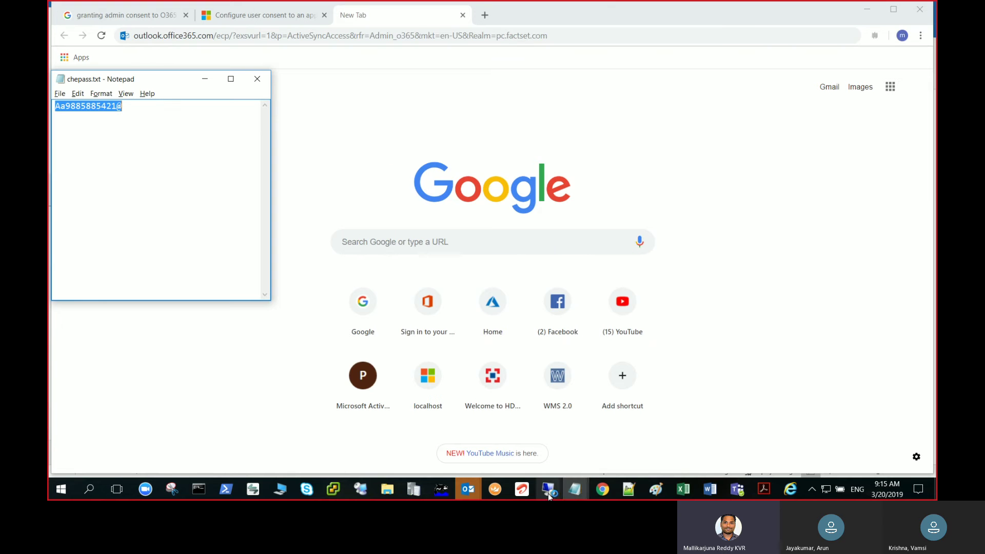
- Back in Add Groups, specify lab.com as the domain controller server name
{"action": "mouse_move", "coordinate": [549, 496]}
{"action": "mouse_move", "coordinate": [546, 459]}
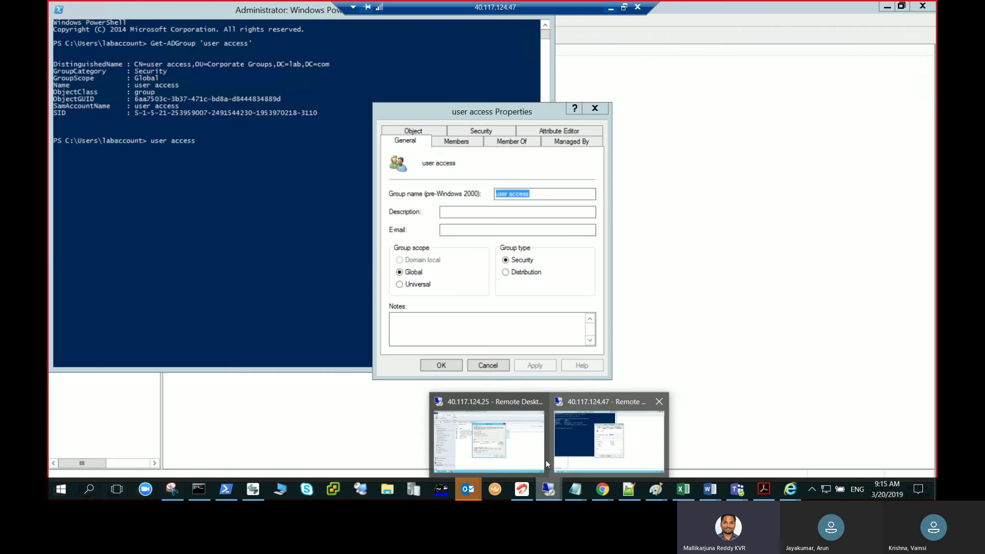
{"action": "left_click", "coordinate": [518, 453]}
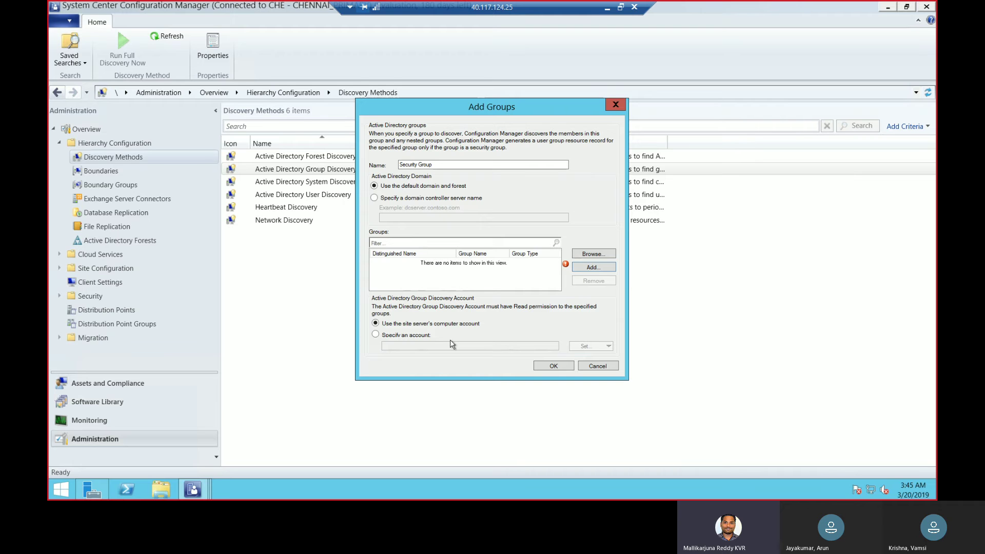
{"action": "left_click", "coordinate": [404, 201]}
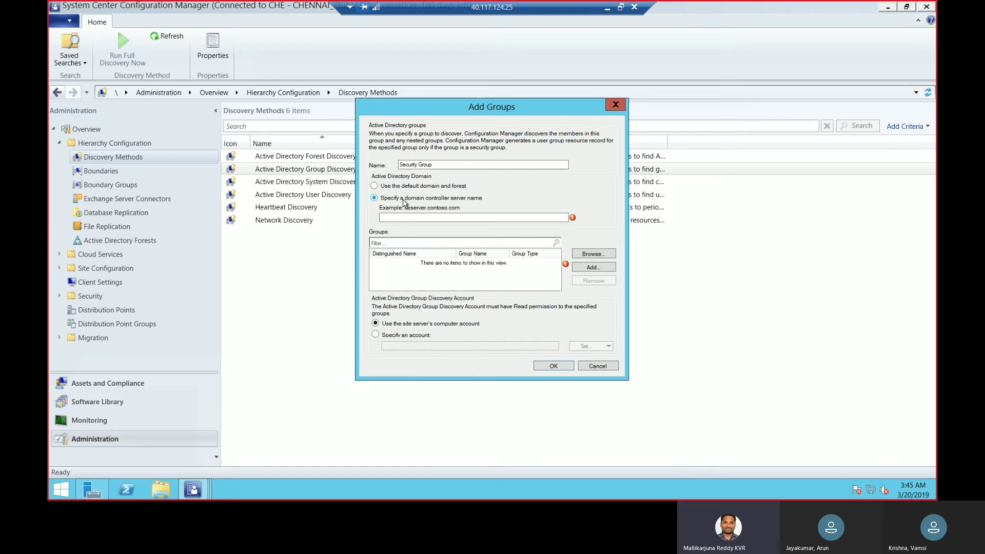
{"action": "left_click", "coordinate": [410, 216]}
{"action": "type", "text": "lab.com"}
{"action": "key", "text": "Tab"}
- Add the user access group through the group picker
{"action": "left_click", "coordinate": [602, 269]}
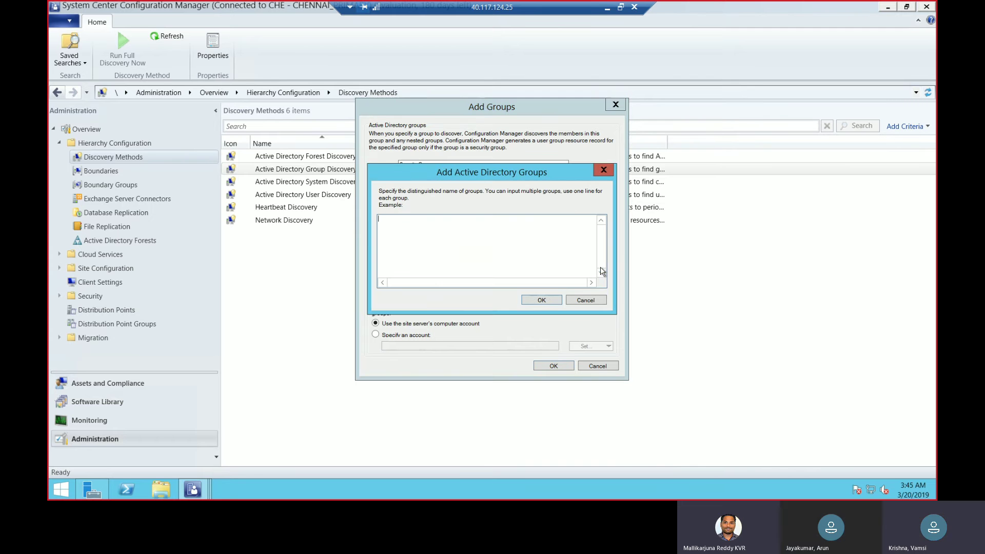
{"action": "left_click", "coordinate": [604, 171]}
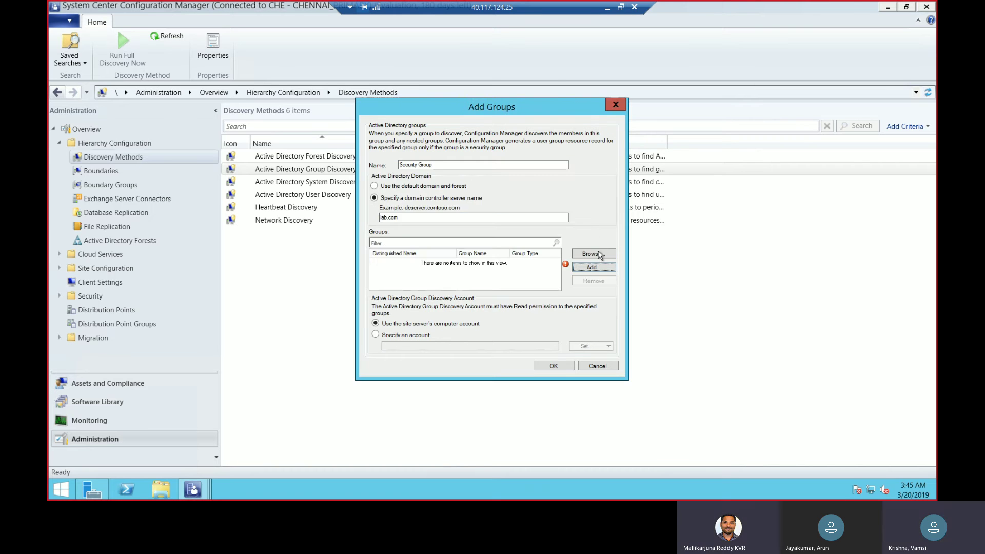
{"action": "left_click", "coordinate": [598, 254]}
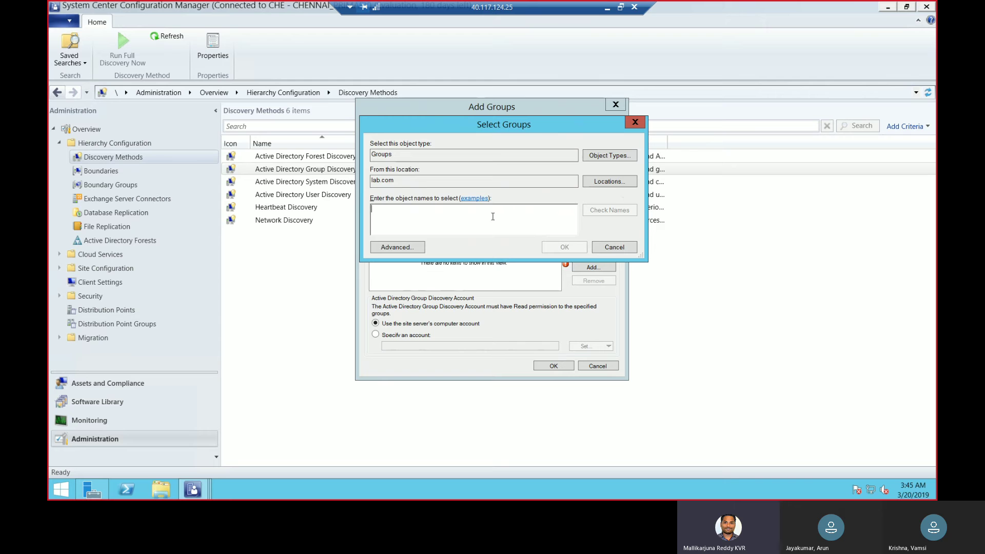
{"action": "type", "text": "user"}
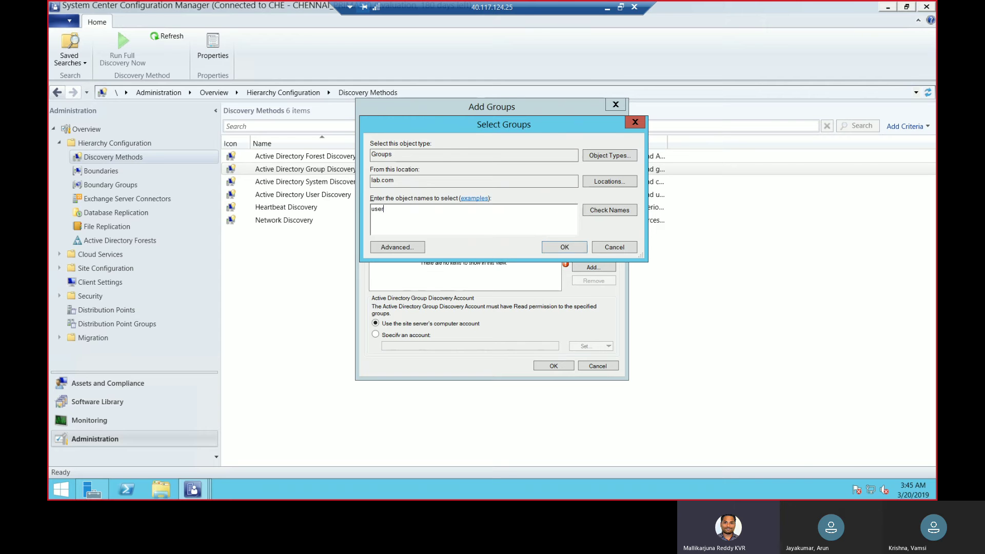
{"action": "type", "text": " access"}
{"action": "left_click", "coordinate": [566, 248]}
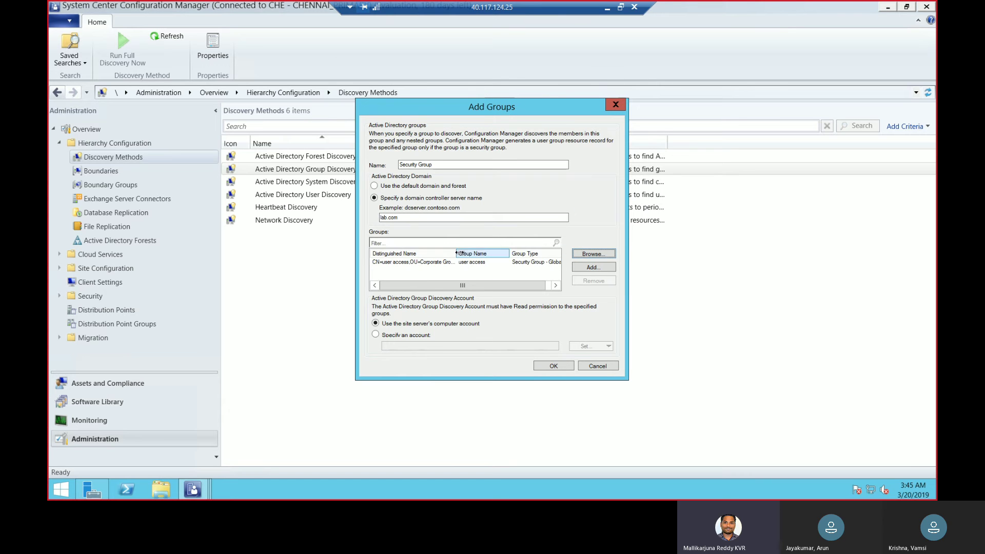
{"action": "left_click_drag", "start_coordinate": [508, 246], "coordinate": [507, 245]}
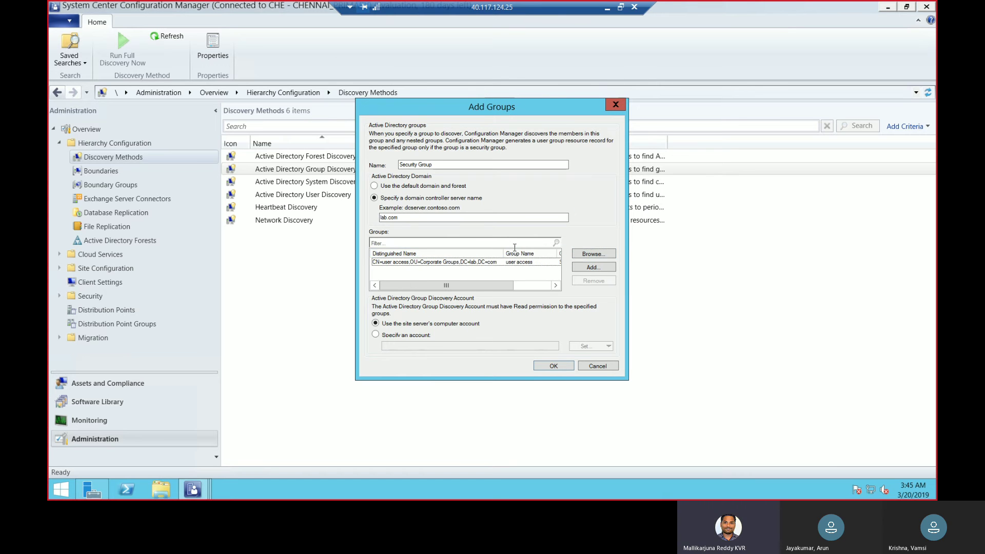
- Add the computers access group and widen the Distinguished Name column
{"action": "left_click", "coordinate": [592, 254]}
{"action": "type", "text": "computer"}
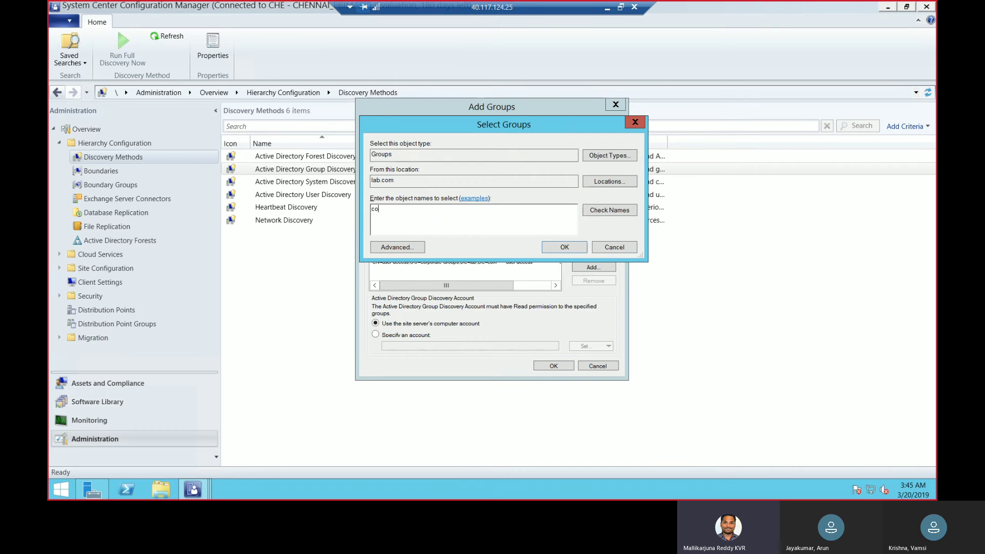
{"action": "left_click", "coordinate": [613, 211]}
{"action": "key", "text": "Return"}
{"action": "left_click_drag", "start_coordinate": [506, 258], "coordinate": [530, 255]}
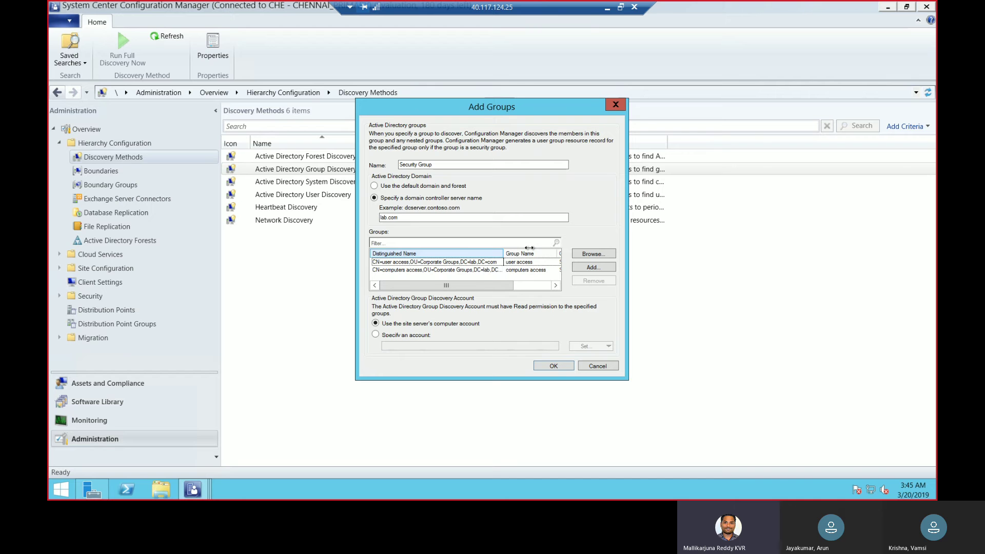
- Leave Configuration Manager and restore the 40.117.124.47 remote session
{"action": "left_click", "coordinate": [584, 268]}
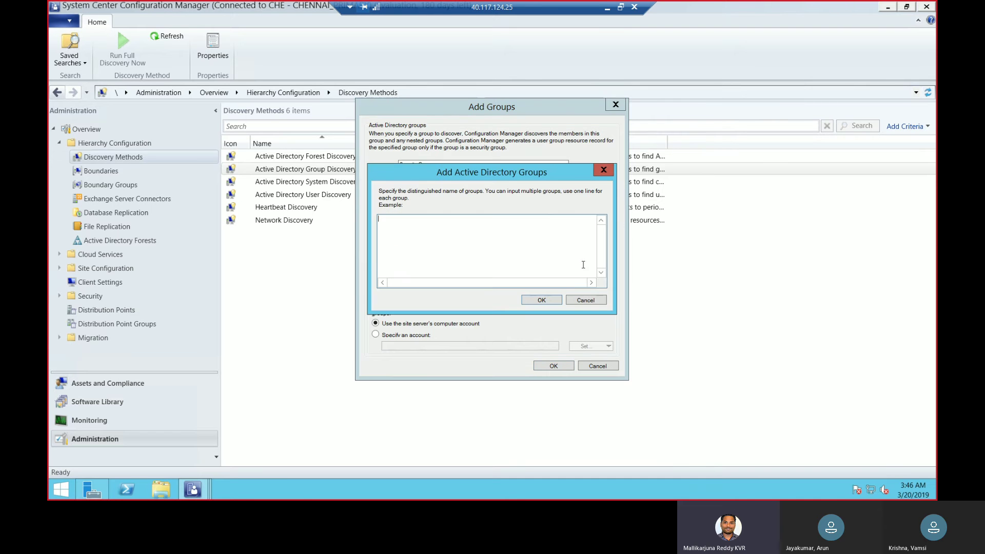
{"action": "left_click", "coordinate": [606, 7]}
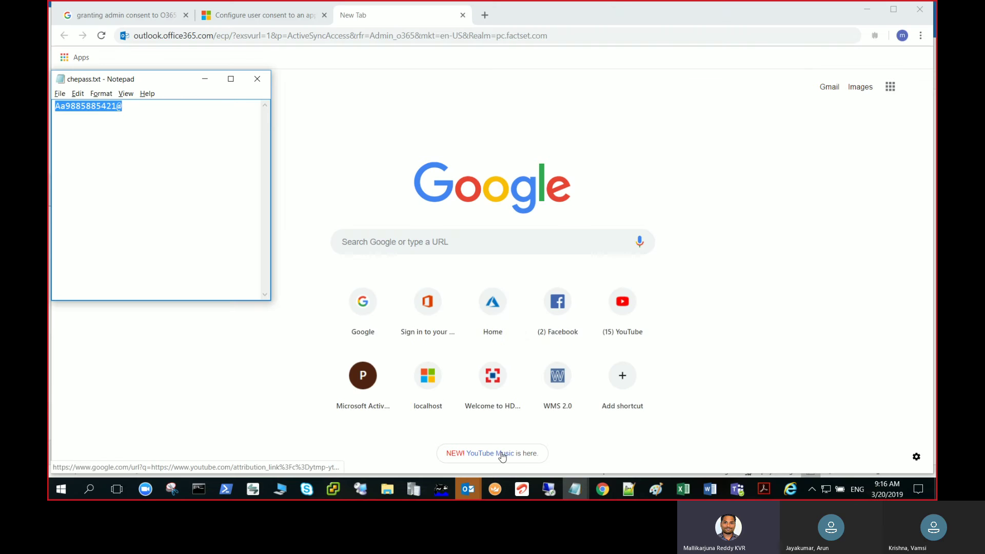
{"action": "mouse_move", "coordinate": [553, 497]}
{"action": "left_click", "coordinate": [524, 466]}
{"action": "left_click", "coordinate": [607, 7]}
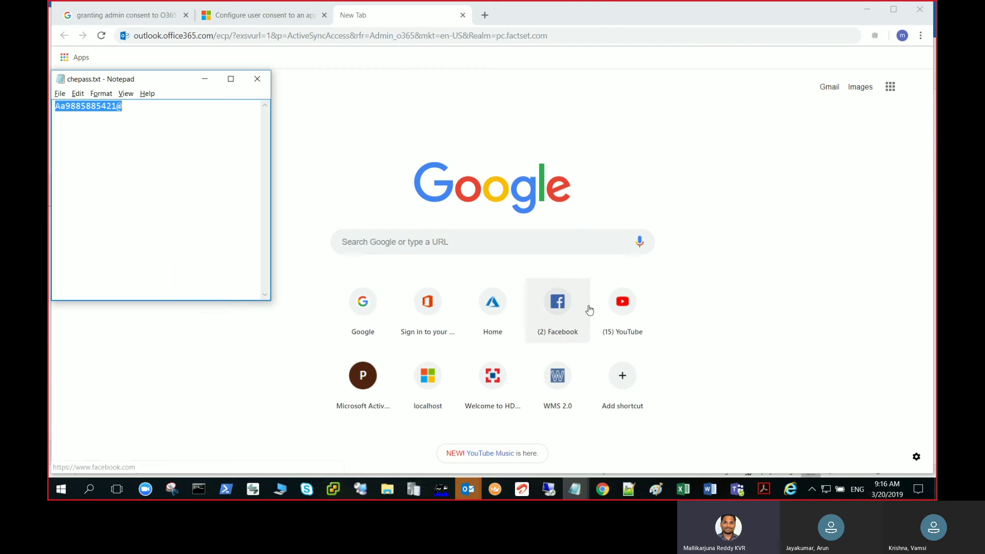
{"action": "mouse_move", "coordinate": [549, 490]}
{"action": "left_click", "coordinate": [589, 467]}
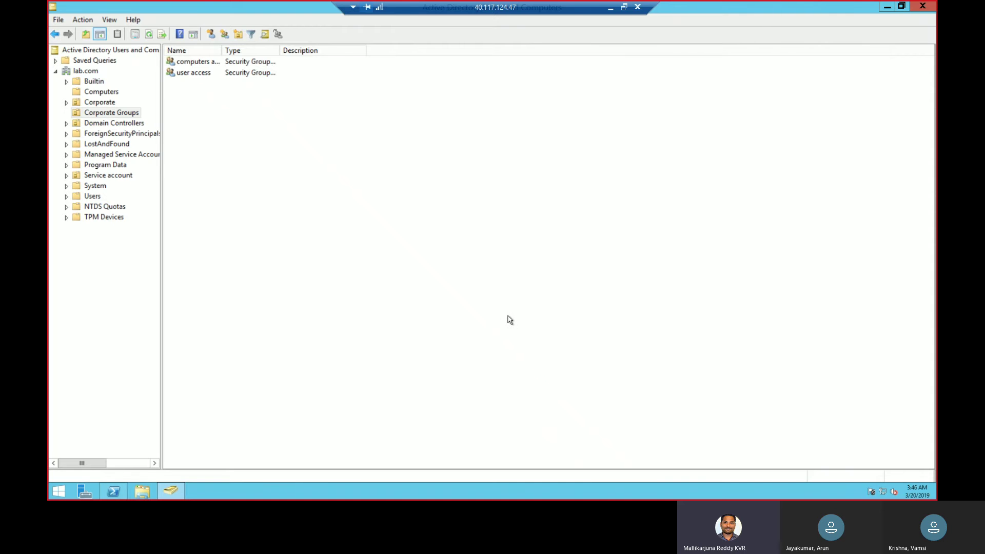
- Rewrite the recalled command as Get-ADGroup -SearchBase 'OU=Corporate Groups,DC=lab,DC=com' -Filter *
{"action": "left_click", "coordinate": [114, 491]}
{"action": "left_click", "coordinate": [291, 249]}
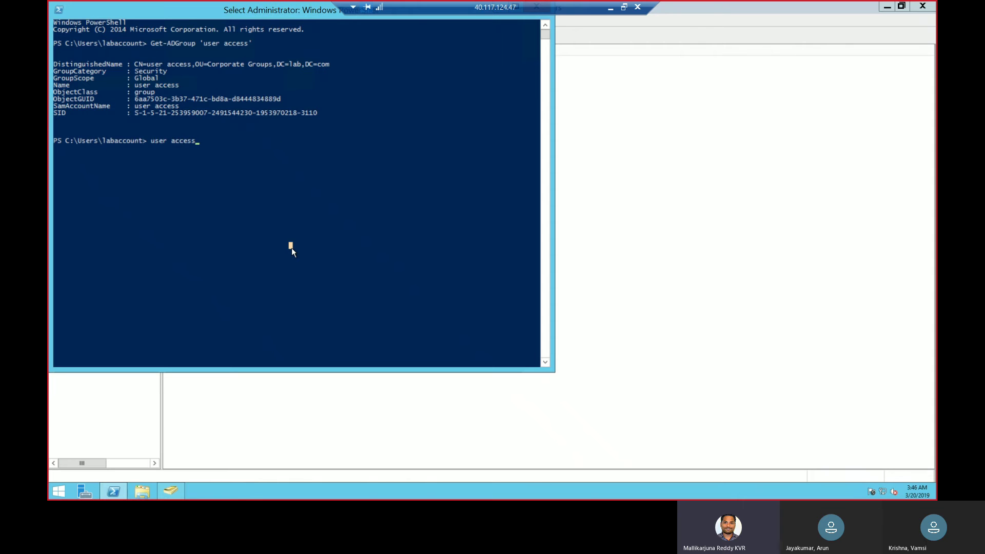
{"action": "key", "text": "Escape"}
{"action": "key", "text": "Up"}
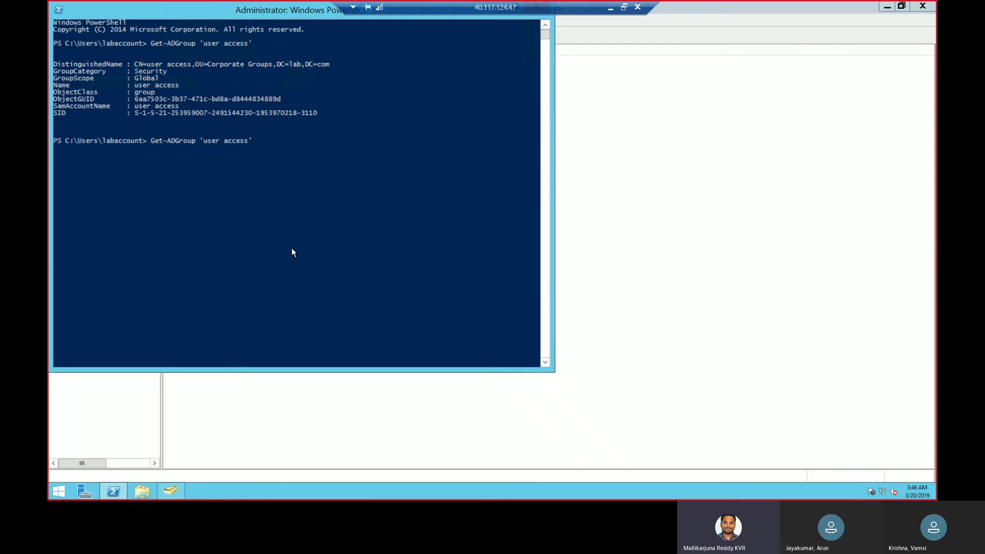
{"action": "key", "text": "BackSpace"}
{"action": "key", "text": "BackSpace"}
{"action": "key", "text": "BackSpace"}
{"action": "key", "text": "BackSpace"}
{"action": "key", "text": "BackSpace"}
{"action": "key", "text": "BackSpace"}
{"action": "key", "text": "BackSpace"}
{"action": "key", "text": "BackSpace"}
{"action": "key", "text": "BackSpace"}
{"action": "key", "text": "BackSpace"}
{"action": "key", "text": "BackSpace"}
{"action": "type", "text": "-S"}
{"action": "key", "text": "Tab"}
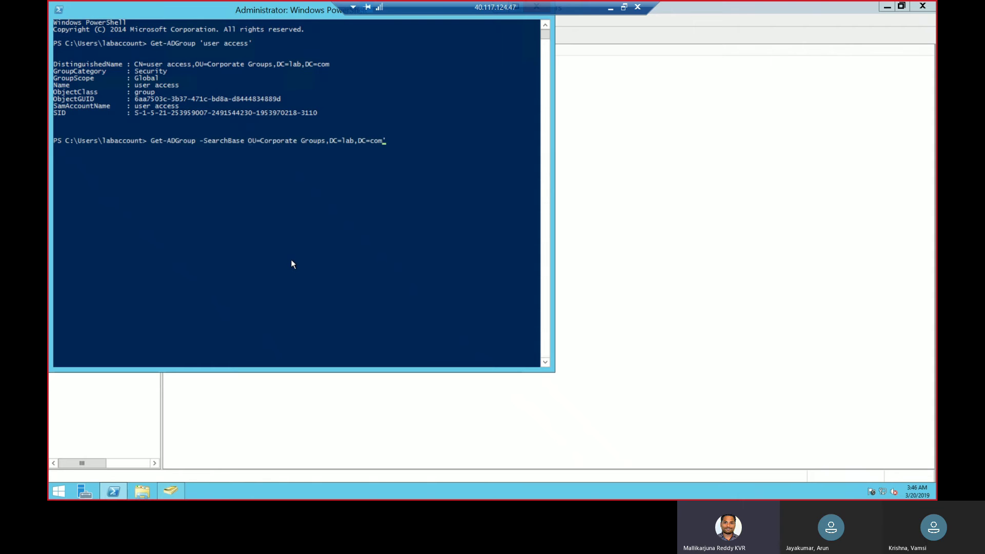
{"action": "key", "text": "Left"}
{"action": "key", "text": "Left"}
{"action": "key", "text": "Left"}
{"action": "key", "text": "Left"}
{"action": "key", "text": "Left"}
{"action": "key", "text": "Left"}
{"action": "type", "text": "'"}
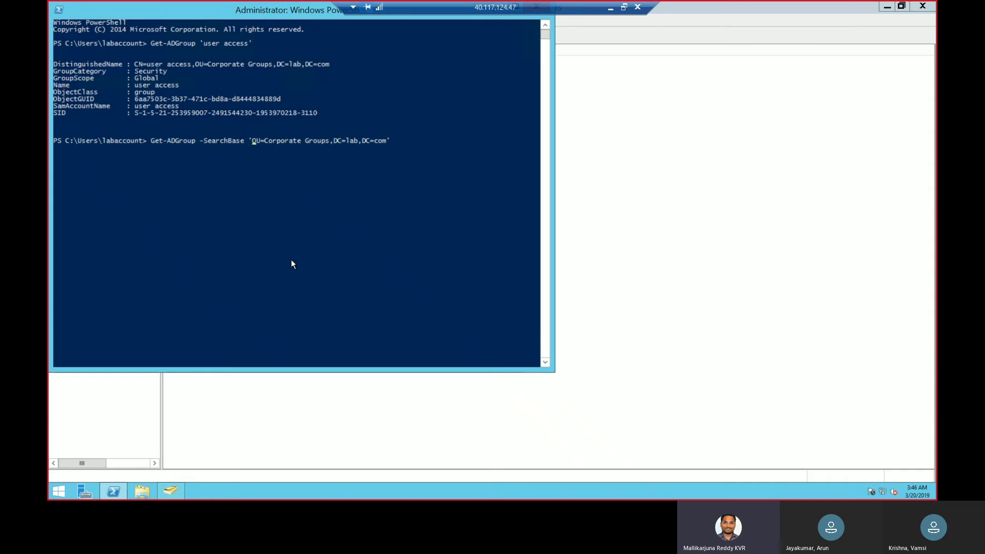
{"action": "key", "text": "Right"}
{"action": "key", "text": "Right"}
{"action": "key", "text": "Right"}
{"action": "key", "text": "Right"}
{"action": "key", "text": "Right"}
{"action": "key", "text": "Right"}
{"action": "key", "text": "Right"}
{"action": "key", "text": "Right"}
{"action": "key", "text": "Right"}
{"action": "key", "text": "Right"}
{"action": "key", "text": "Right"}
{"action": "key", "text": "Right"}
{"action": "key", "text": "Right"}
{"action": "key", "text": "Right"}
{"action": "key", "text": "Right"}
{"action": "key", "text": "Right"}
{"action": "key", "text": "Right"}
{"action": "key", "text": "Right"}
{"action": "key", "text": "Tab"}
{"action": "type", "text": "* | expo"}
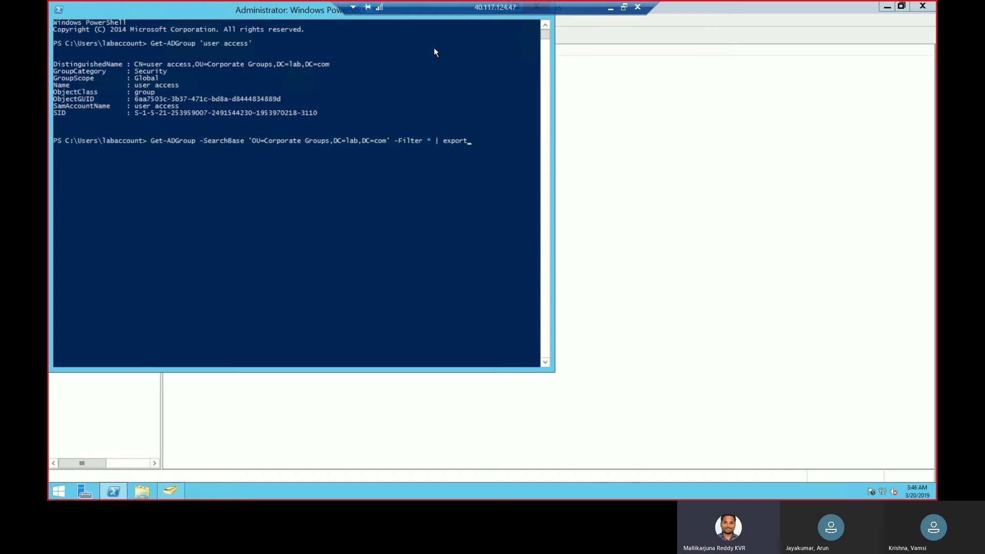
- Pipe it to select samaccountname,distinguishedname | export C:\Users\labaccount\Desktop\groups.txt
{"action": "left_click_drag", "start_coordinate": [137, 64], "coordinate": [326, 62]}
{"action": "left_click", "coordinate": [518, 149]}
{"action": "key", "text": "BackSpace"}
{"action": "key", "text": "BackSpace"}
{"action": "key", "text": "BackSpace"}
{"action": "key", "text": "BackSpace"}
{"action": "key", "text": "BackSpace"}
{"action": "key", "text": "BackSpace"}
{"action": "type", "text": "sele"}
{"action": "type", "text": "ct name"}
{"action": "key", "text": "BackSpace"}
{"action": "key", "text": "BackSpace"}
{"action": "key", "text": "BackSpace"}
{"action": "key", "text": "BackSpace"}
{"action": "key", "text": "BackSpace"}
{"action": "type", "text": "sa"}
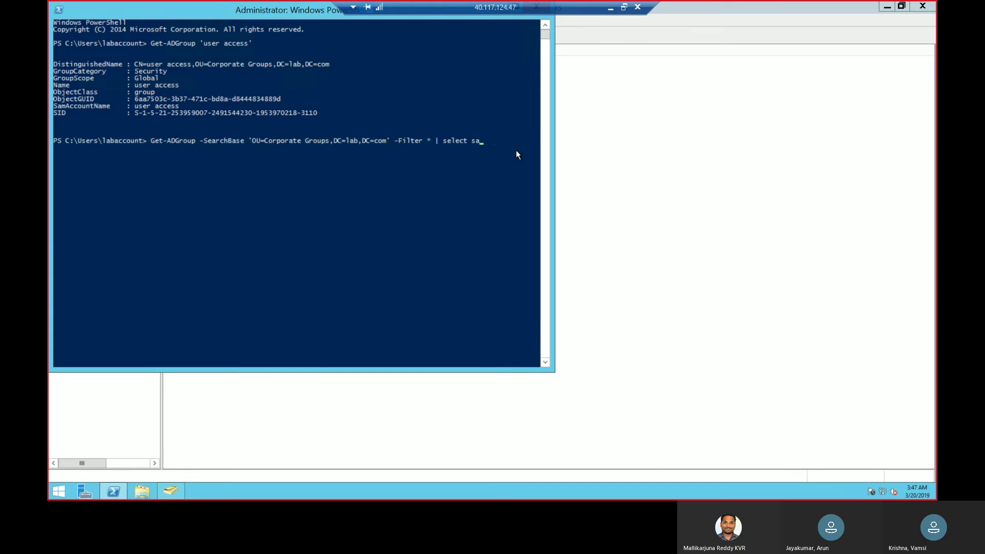
{"action": "type", "text": "m"}
{"action": "type", "text": "inguishedname"}
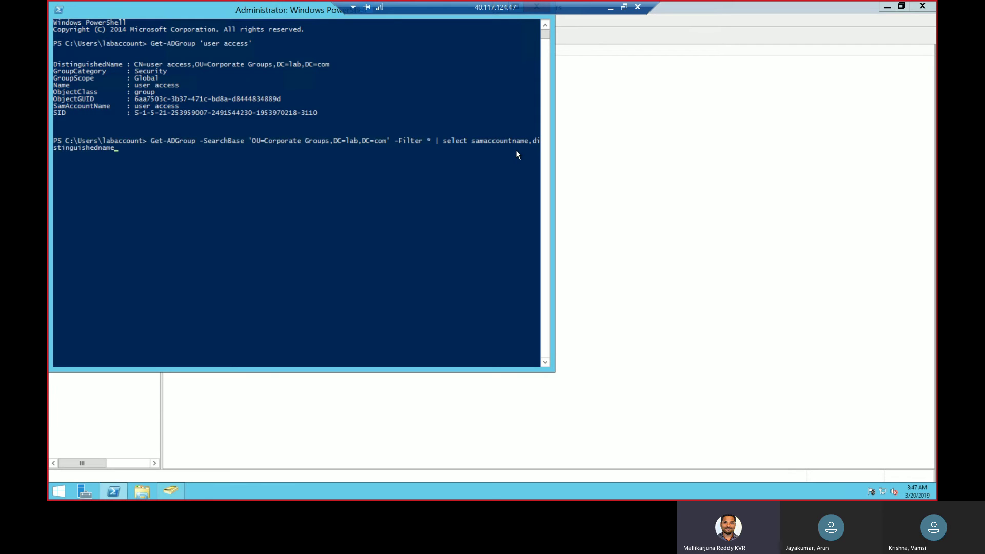
{"action": "type", "text": " | export"}
{"action": "type", "text": "n"}
{"action": "type", "text": ":\\u"}
{"action": "key", "text": "Tab"}
{"action": "type", "text": "\\"}
{"action": "key", "text": "BackSpace"}
{"action": "key", "text": "BackSpace"}
{"action": "type", "text": "\\la"}
{"action": "key", "text": "Tab"}
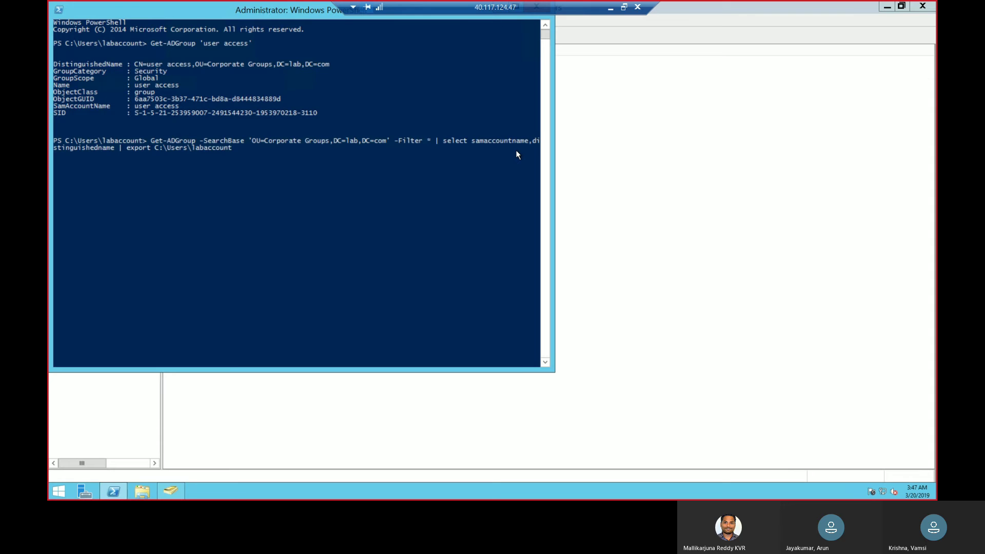
{"action": "type", "text": "\\Des"}
{"action": "key", "text": "Tab"}
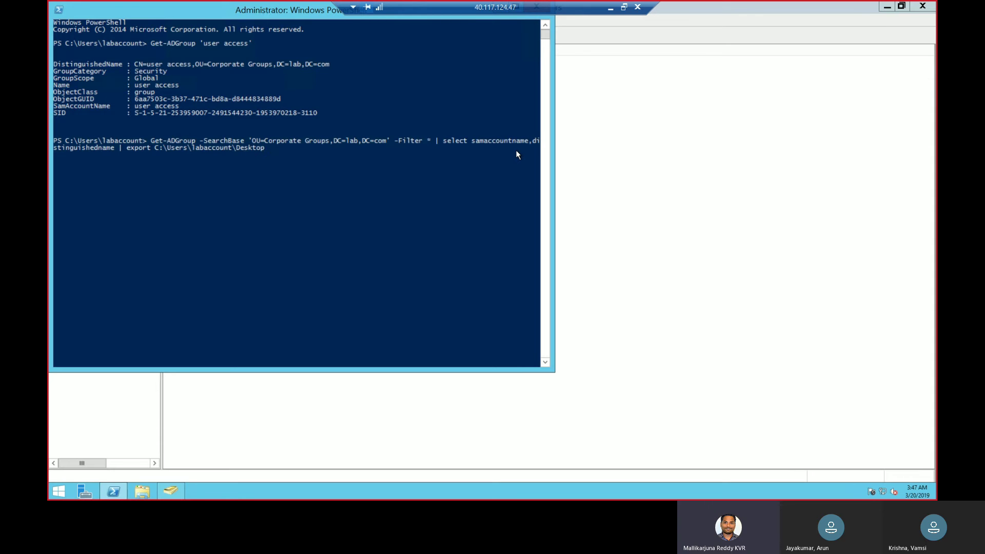
{"action": "type", "text": "\\groups.txt"}
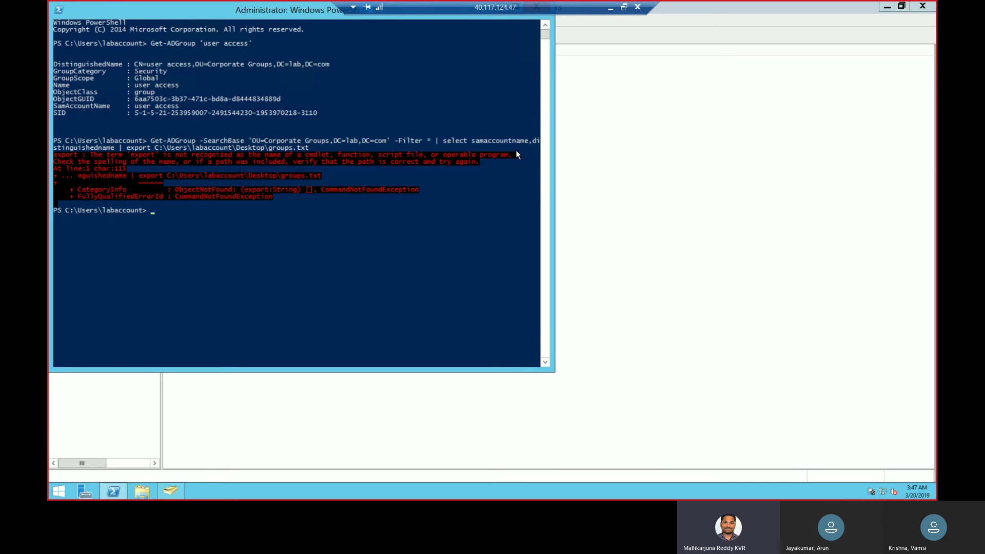
- Rerun the command with out-file instead of export to write groups.txt, then show the desktop
{"action": "key", "text": "Up"}
{"action": "key", "text": "Left"}
{"action": "key", "text": "Left"}
{"action": "key", "text": "Left"}
{"action": "key", "text": "Left"}
{"action": "key", "text": "Left"}
{"action": "key", "text": "Left"}
{"action": "key", "text": "Left"}
{"action": "key", "text": "Left"}
{"action": "key", "text": "Left"}
{"action": "key", "text": "Left"}
{"action": "key", "text": "Left"}
{"action": "key", "text": "Left"}
{"action": "key", "text": "Left"}
{"action": "key", "text": "Left"}
{"action": "key", "text": "Left"}
{"action": "key", "text": "Left"}
{"action": "key", "text": "Left"}
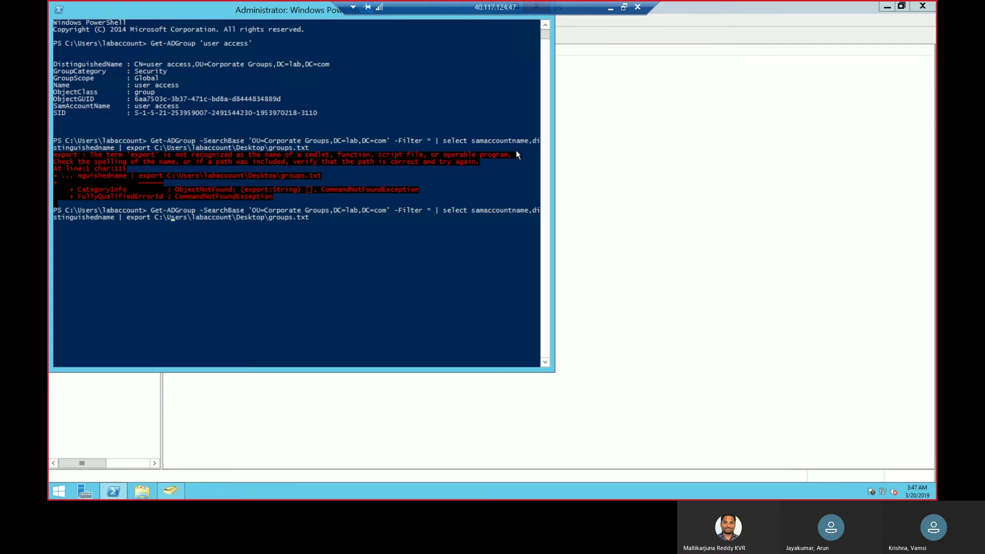
{"action": "key", "text": "Left"}
{"action": "key", "text": "Left"}
{"action": "key", "text": "Left"}
{"action": "key", "text": "Left"}
{"action": "key", "text": "BackSpace"}
{"action": "key", "text": "BackSpace"}
{"action": "key", "text": "BackSpace"}
{"action": "key", "text": "BackSpace"}
{"action": "key", "text": "BackSpace"}
{"action": "key", "text": "BackSpace"}
{"action": "type", "text": "out-file"}
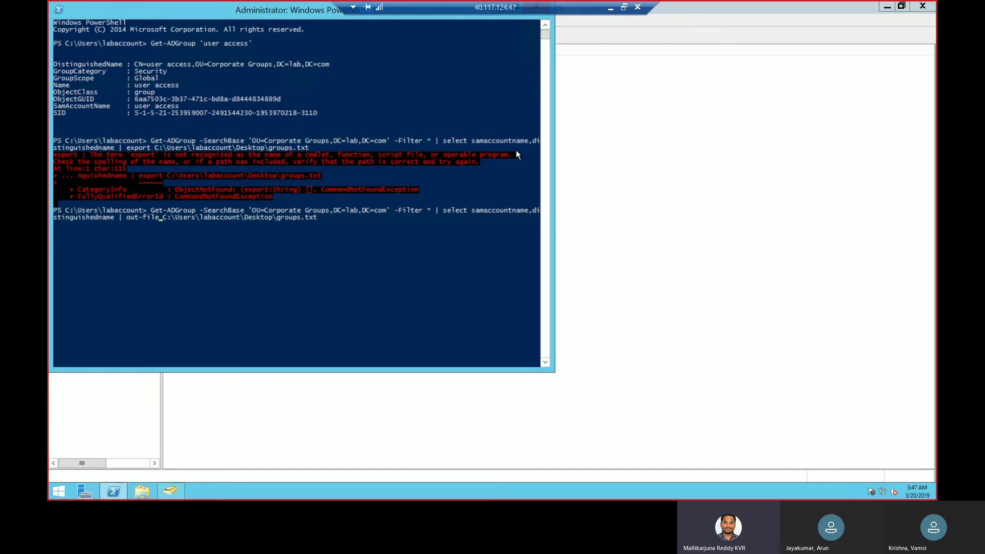
{"action": "key", "text": "Return"}
{"action": "right_click", "coordinate": [240, 492]}
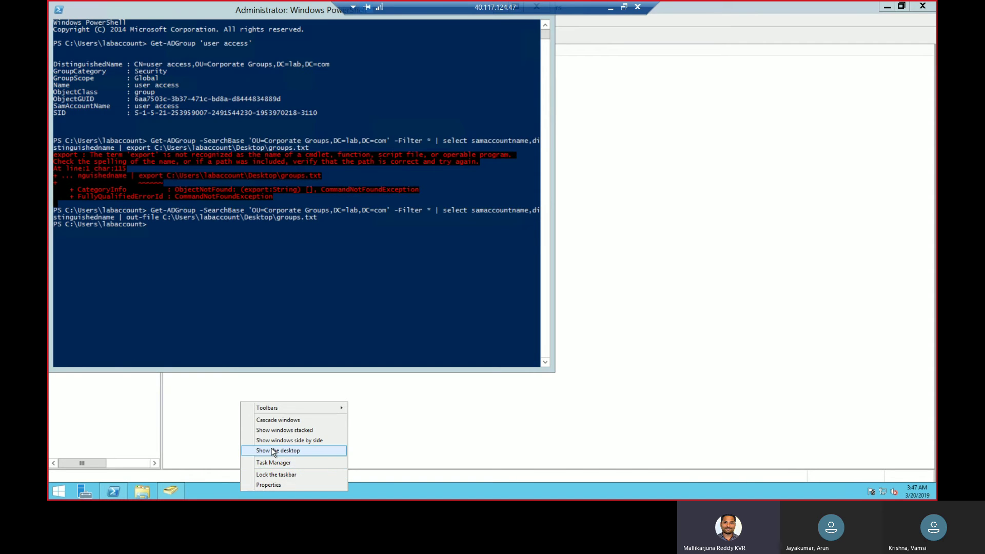
{"action": "left_click", "coordinate": [274, 451]}
- Open groups.txt in Notepad, review the groups' distinguished names, then minimize the remote session
{"action": "double_click", "coordinate": [65, 67]}
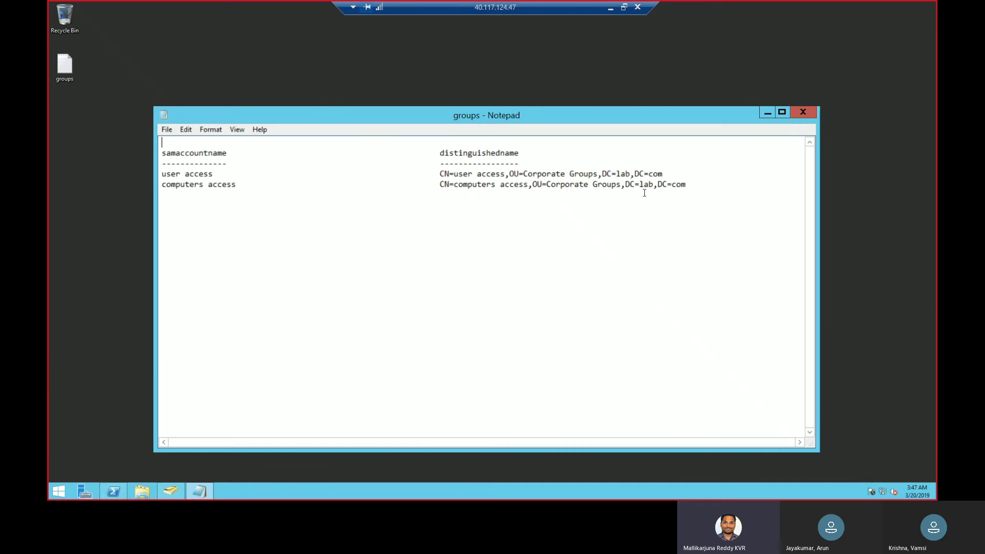
{"action": "left_click_drag", "start_coordinate": [701, 184], "coordinate": [440, 175]}
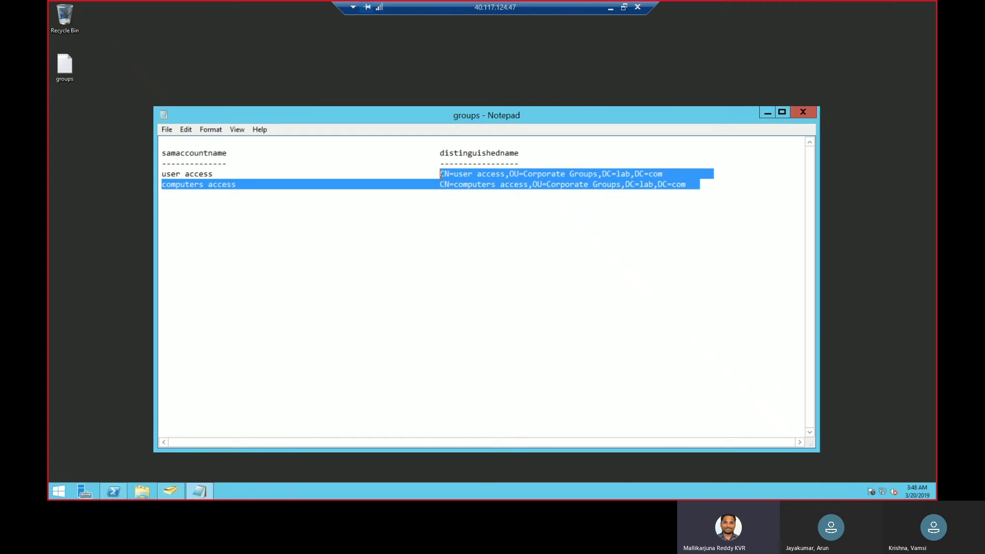
{"action": "left_click", "coordinate": [688, 205]}
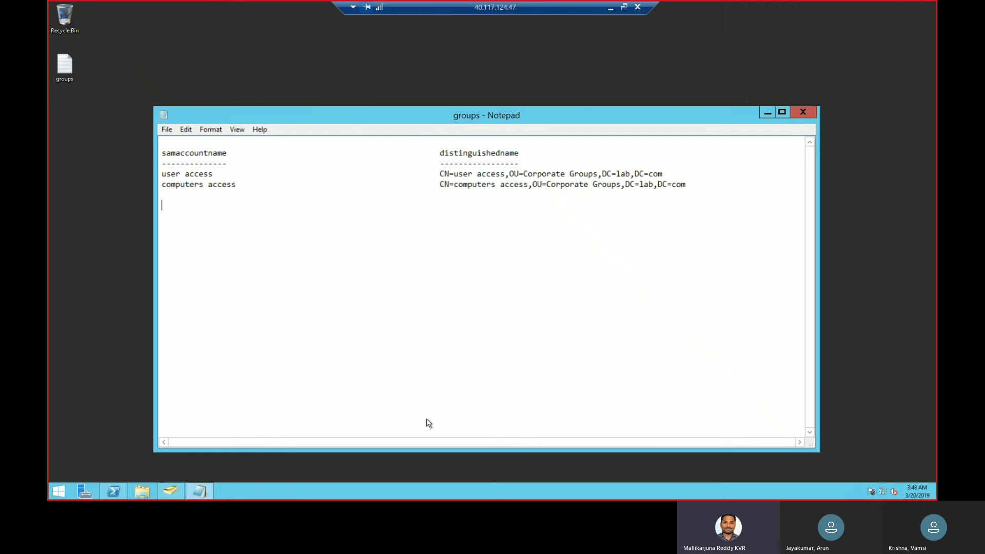
{"action": "key", "text": "ctrl+a"}
{"action": "left_click", "coordinate": [700, 410]}
{"action": "left_click", "coordinate": [610, 8]}
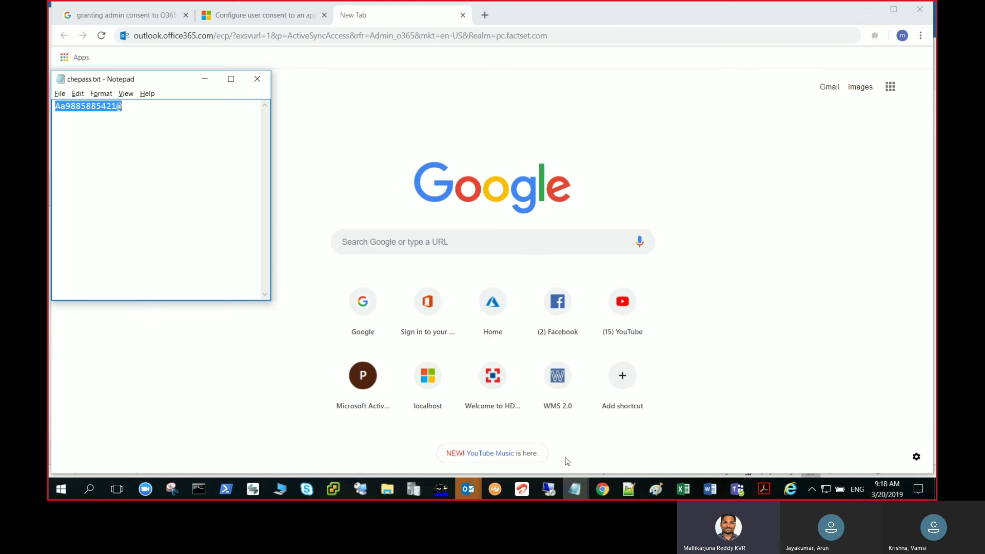
- Try entering a group distinguished name, dismiss the invalid DN error, and cancel the Add Groups box
{"action": "mouse_move", "coordinate": [548, 489]}
{"action": "left_click", "coordinate": [529, 458]}
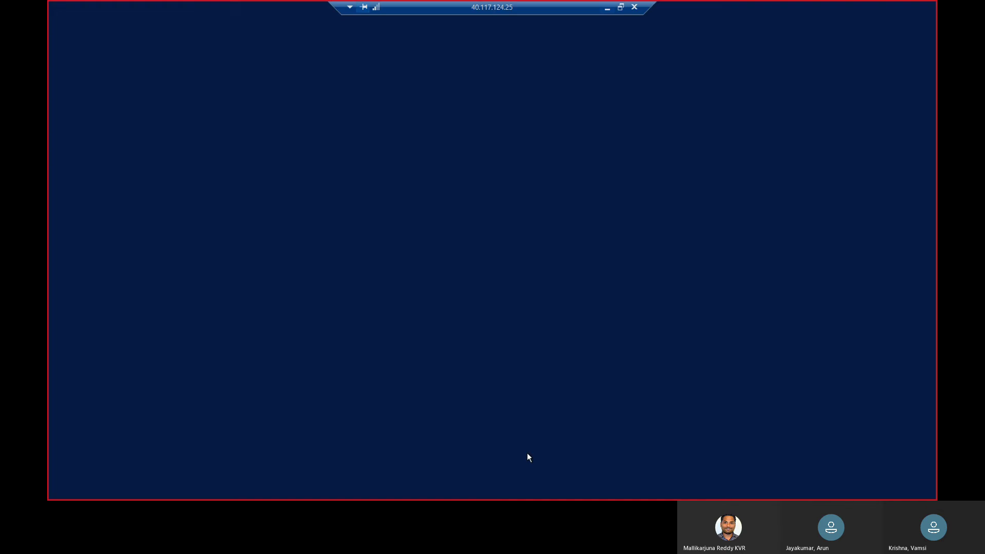
{"action": "left_click", "coordinate": [607, 171]}
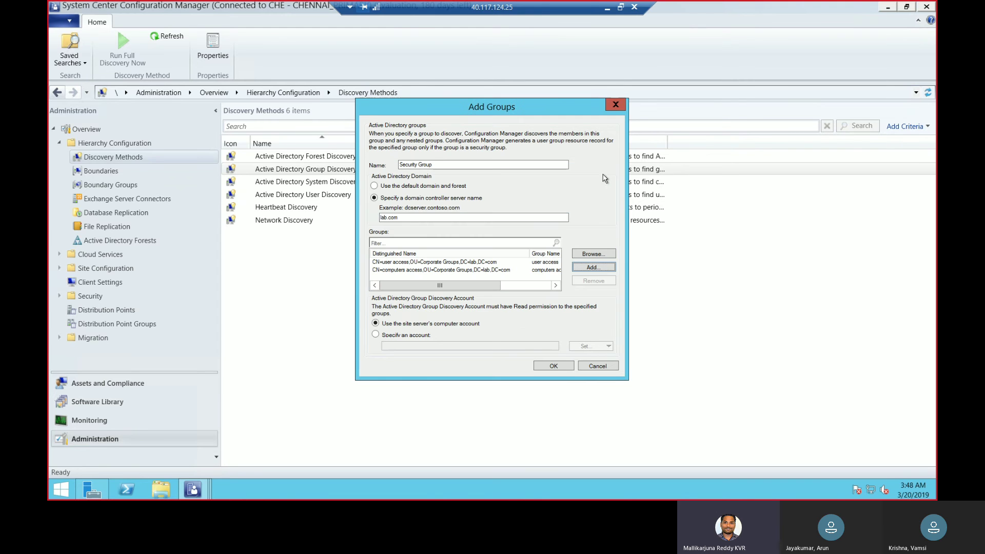
{"action": "left_click", "coordinate": [594, 267]}
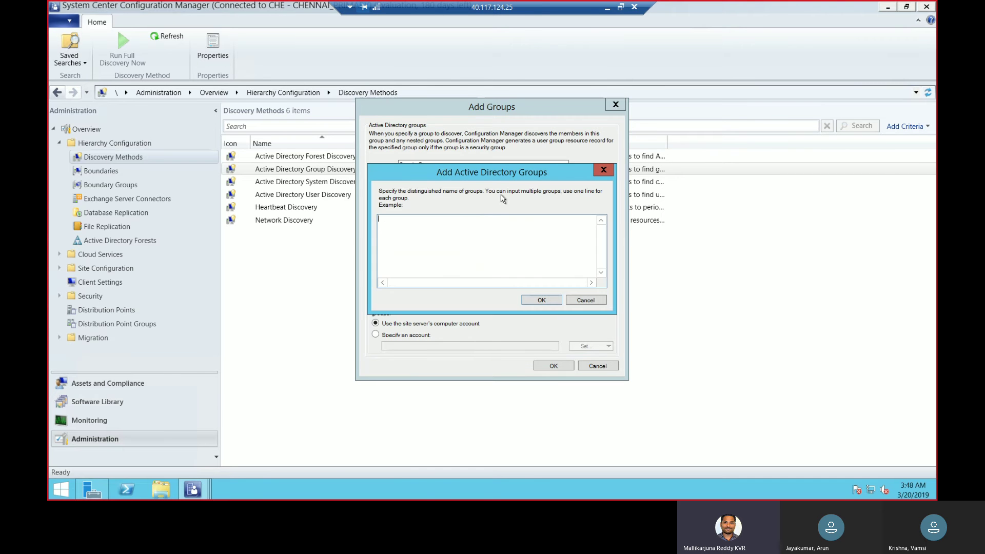
{"action": "left_click", "coordinate": [542, 301]}
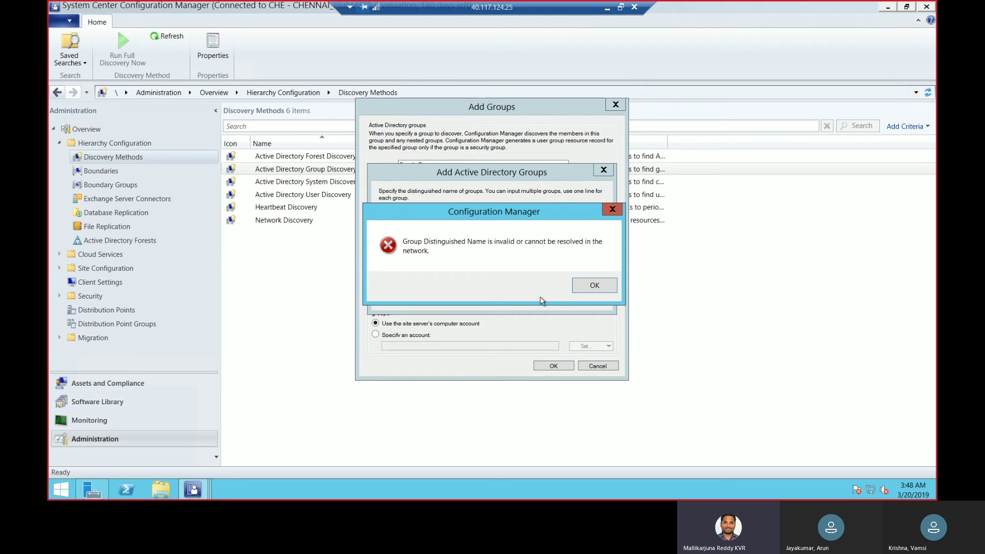
{"action": "left_click", "coordinate": [612, 210]}
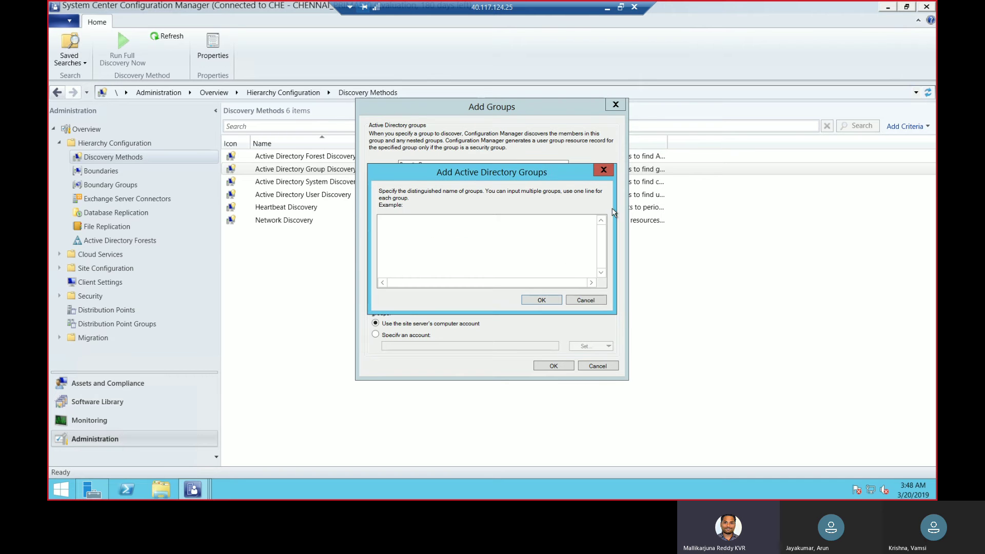
{"action": "left_click", "coordinate": [604, 169]}
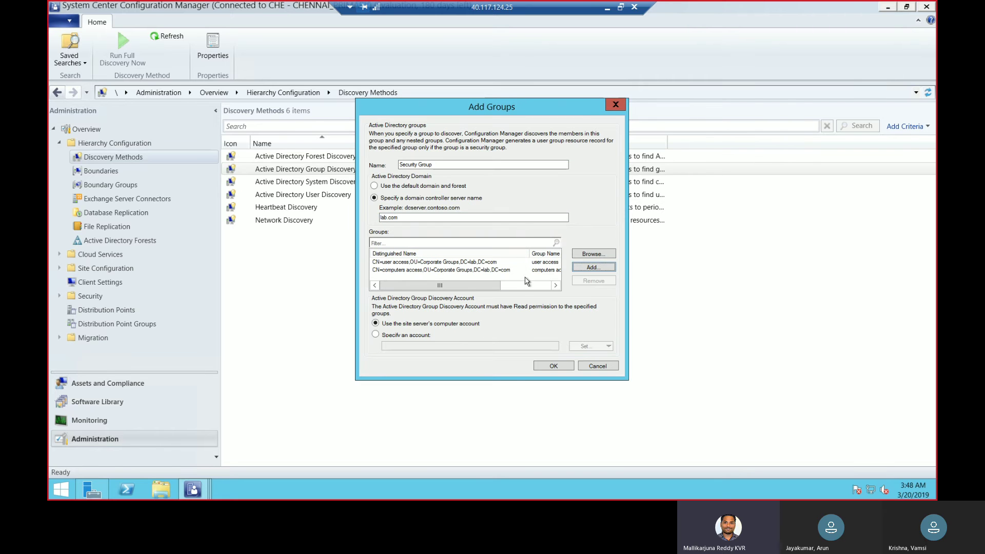
- Confirm the Security Group scope with user access and computers access, then minimize the session
{"action": "left_click_drag", "start_coordinate": [475, 291], "coordinate": [549, 289]}
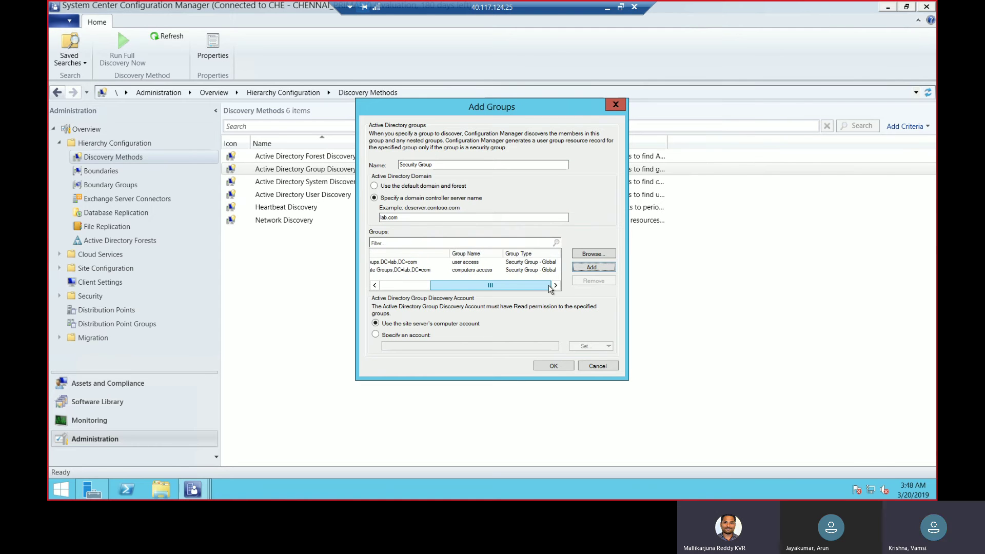
{"action": "left_click", "coordinate": [425, 289]}
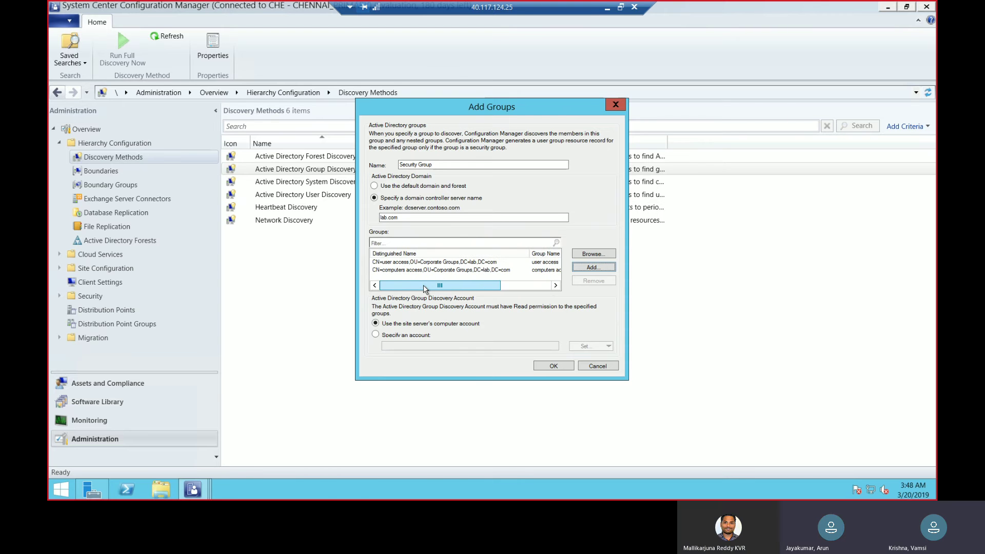
{"action": "left_click", "coordinate": [554, 366]}
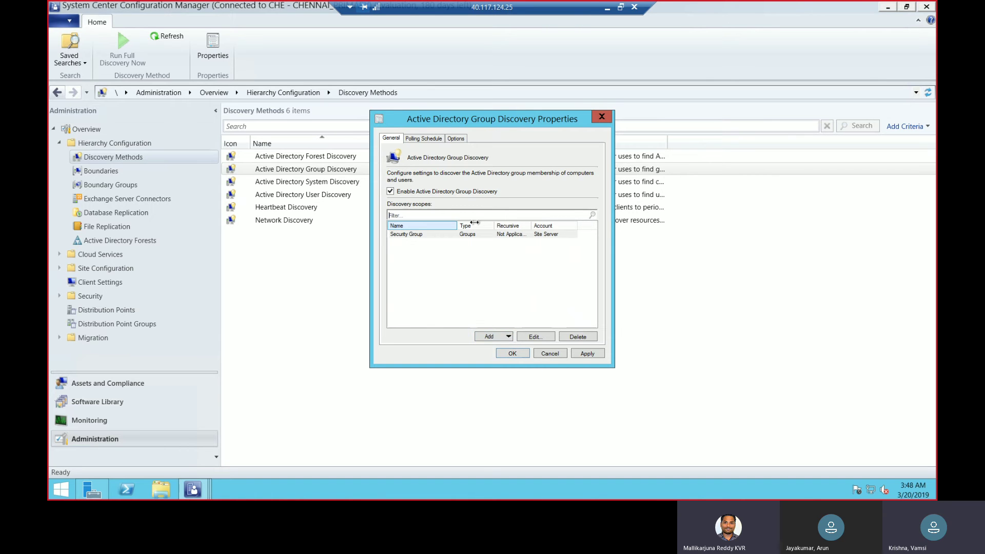
{"action": "left_click_drag", "start_coordinate": [457, 222], "coordinate": [484, 223]}
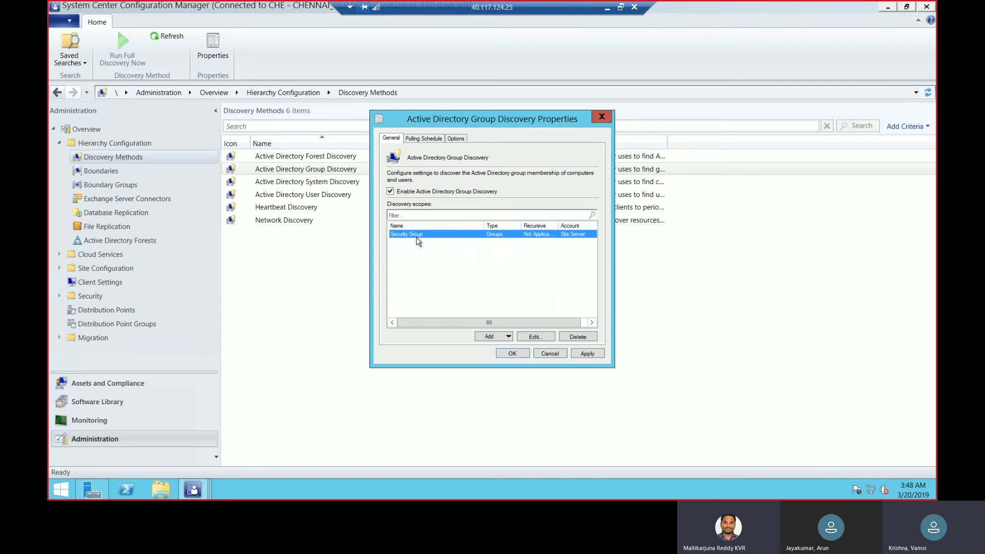
{"action": "left_click", "coordinate": [608, 7]}
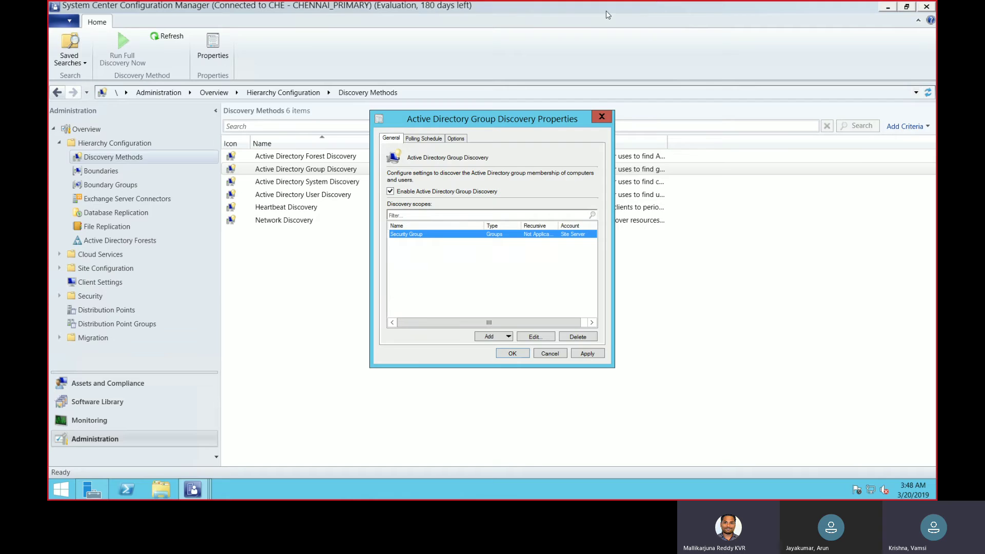
- In the 40.117.124.47 session, autofit ADUC's Name column and select computers access
{"action": "mouse_move", "coordinate": [548, 489]}
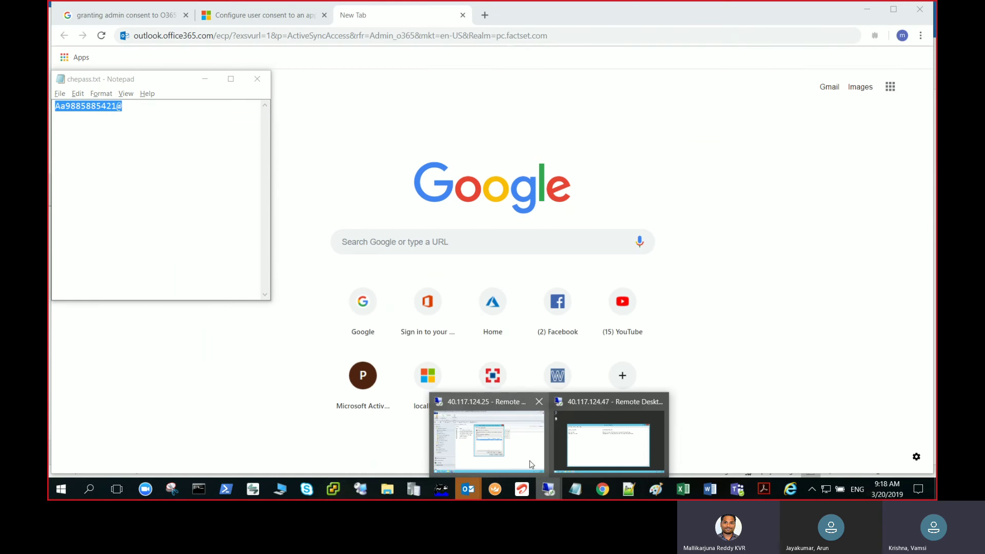
{"action": "left_click", "coordinate": [594, 453]}
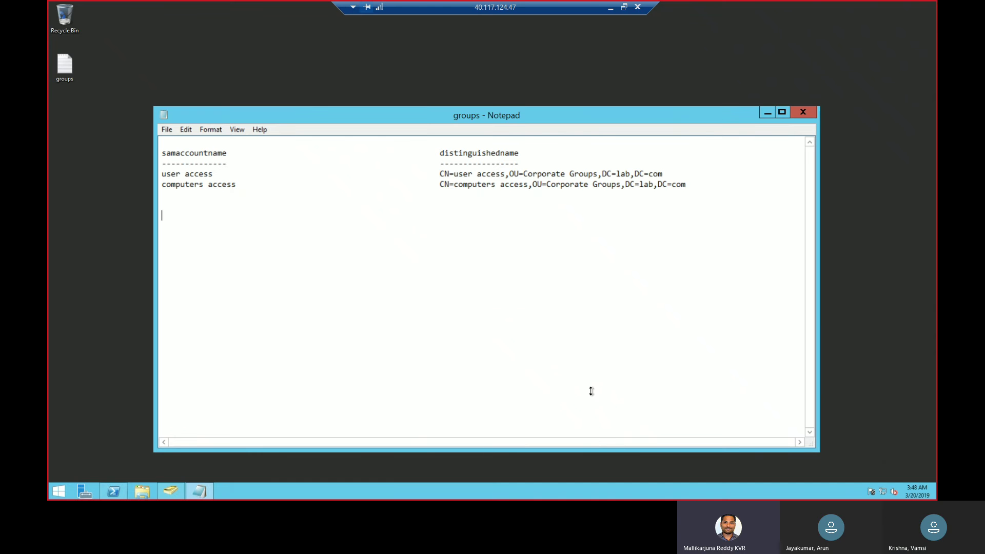
{"action": "left_click", "coordinate": [172, 492]}
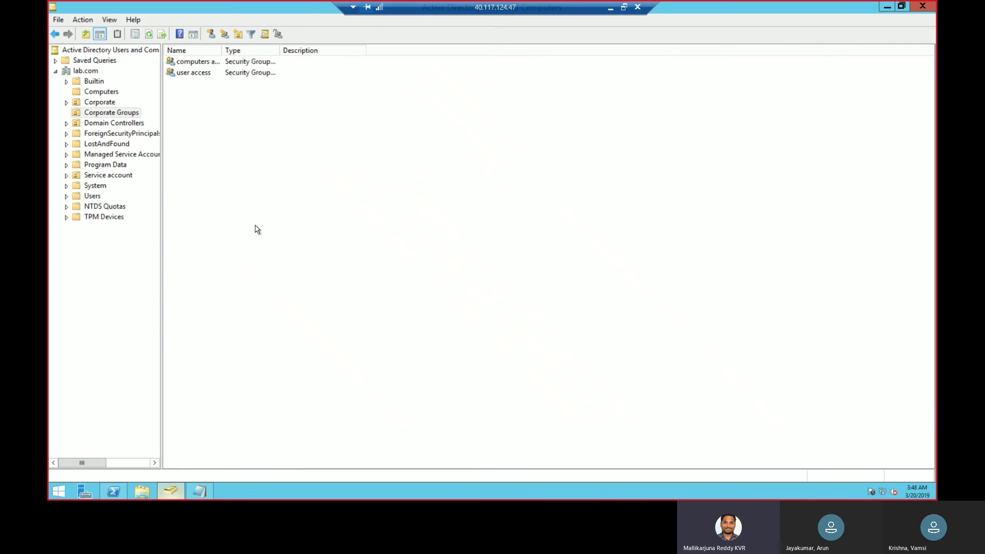
{"action": "double_click", "coordinate": [222, 51]}
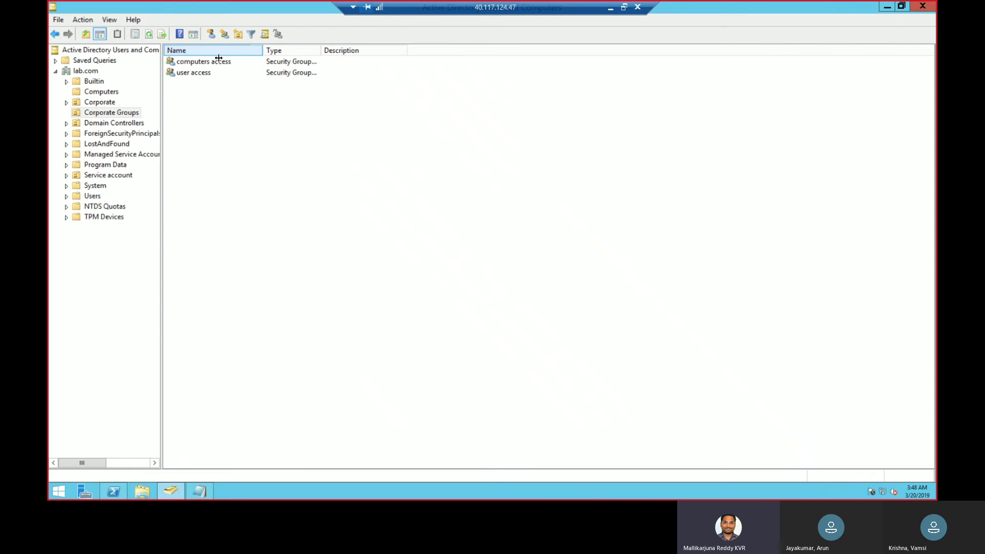
{"action": "left_click", "coordinate": [219, 63]}
- Add the user access group as a member of computers access
{"action": "double_click", "coordinate": [218, 62]}
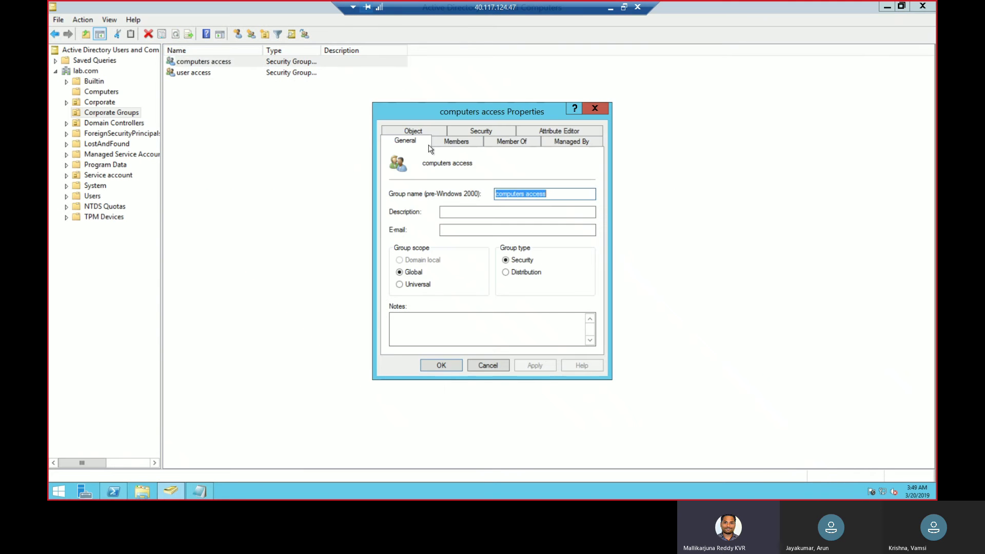
{"action": "left_click", "coordinate": [453, 140]}
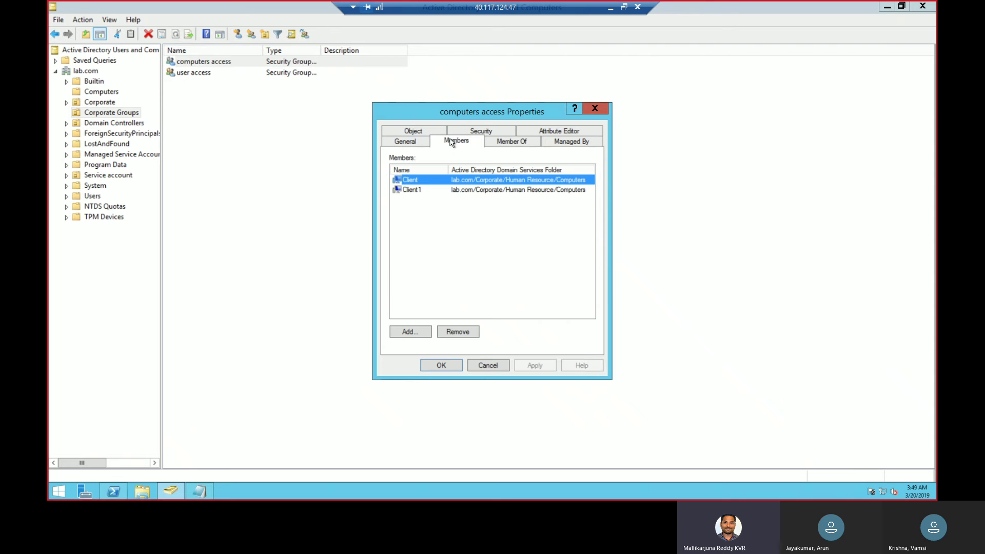
{"action": "left_click", "coordinate": [412, 332]}
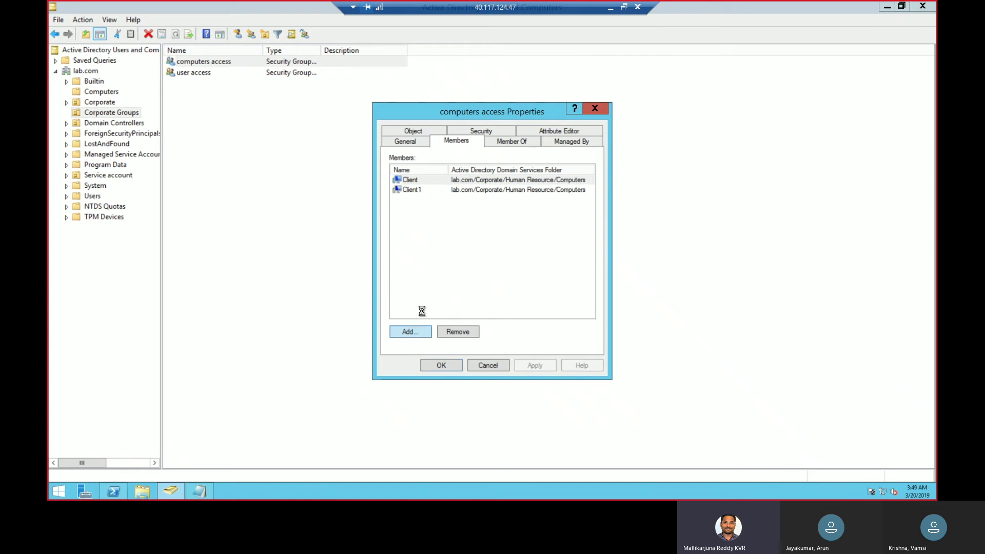
{"action": "type", "text": "user ac"}
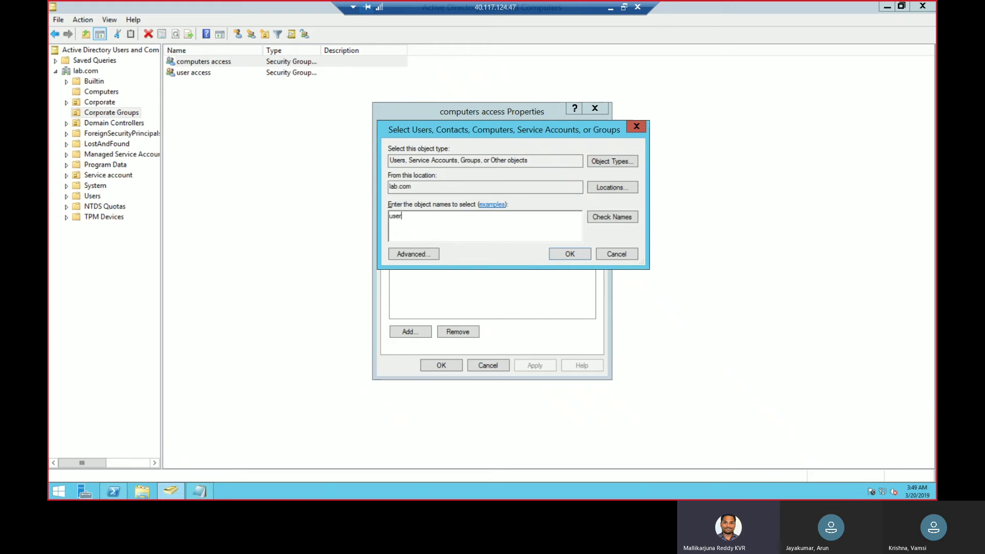
{"action": "left_click", "coordinate": [629, 222]}
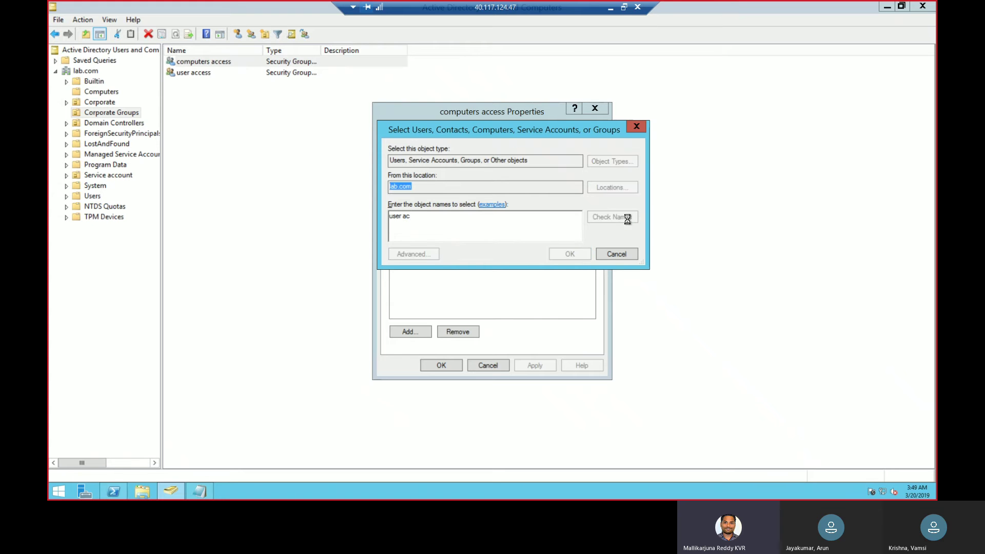
{"action": "left_click", "coordinate": [573, 255]}
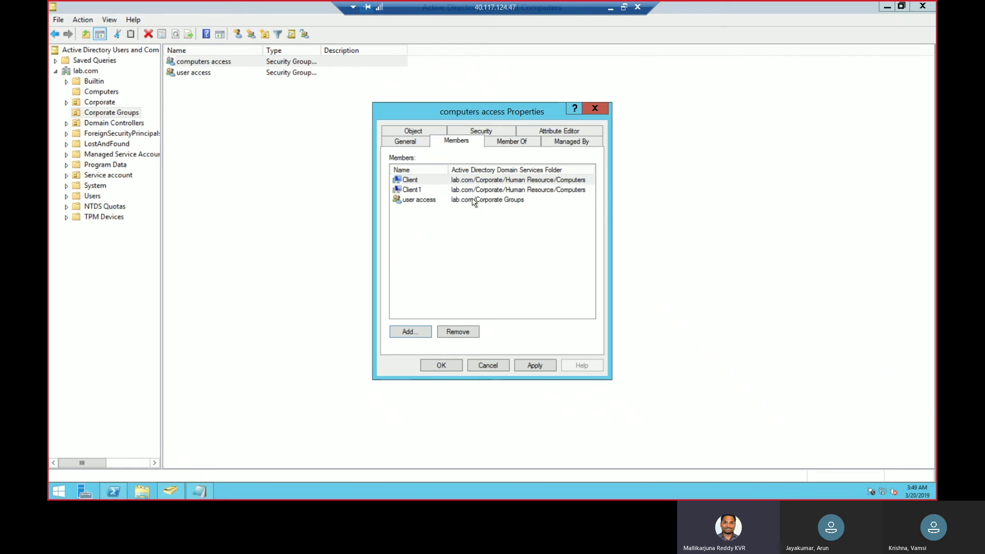
{"action": "left_click", "coordinate": [416, 205]}
- Review user access's members, then close both group properties windows
{"action": "double_click", "coordinate": [419, 201]}
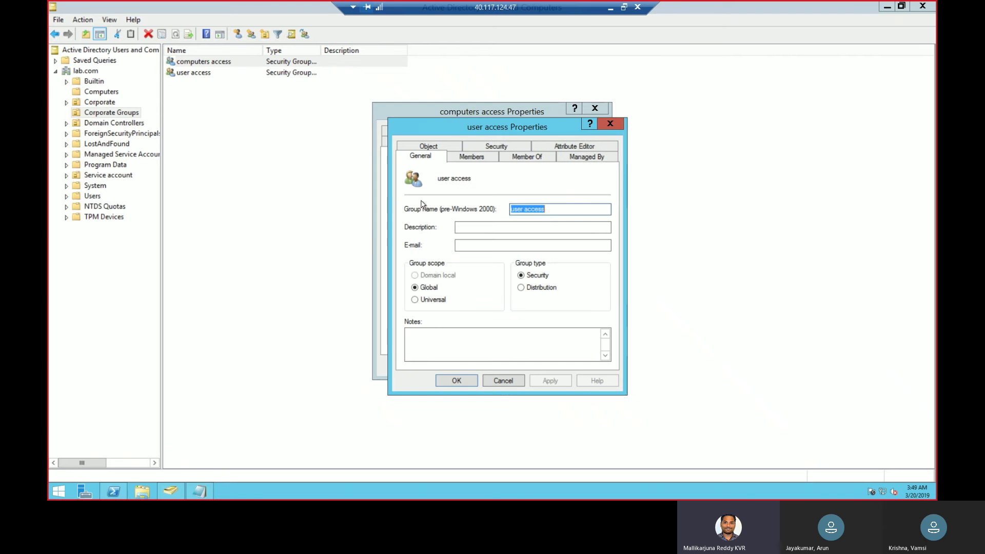
{"action": "left_click", "coordinate": [475, 156]}
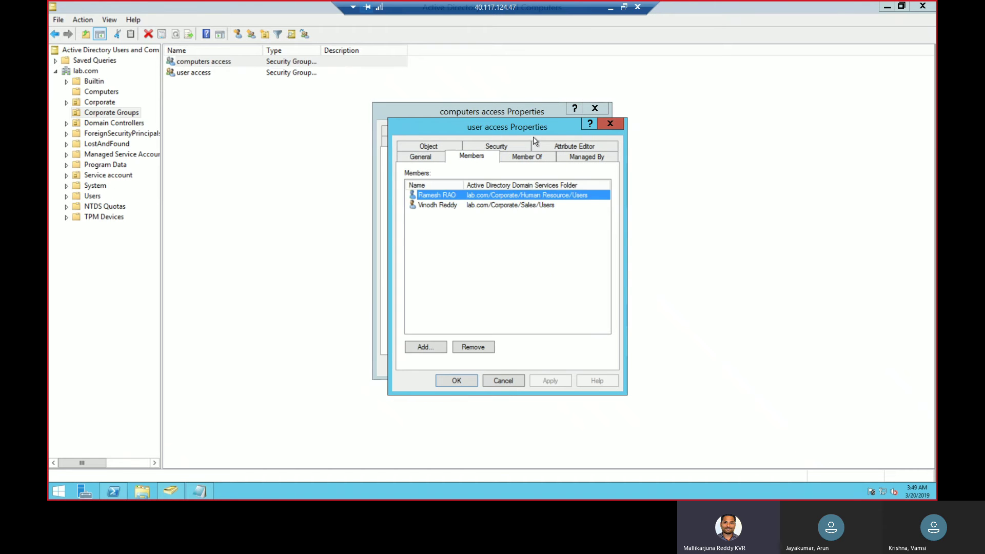
{"action": "left_click", "coordinate": [613, 128]}
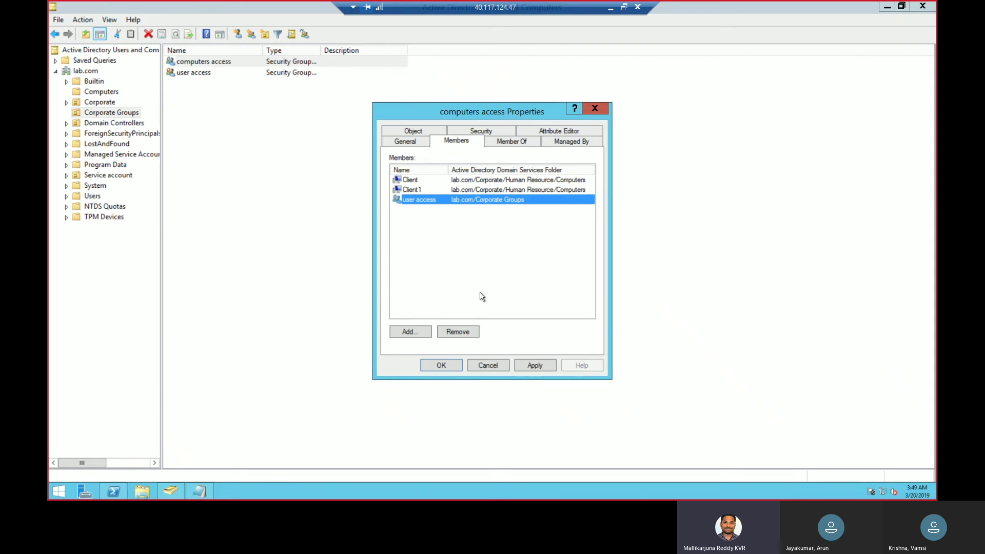
{"action": "double_click", "coordinate": [422, 201]}
{"action": "left_click", "coordinate": [490, 157]}
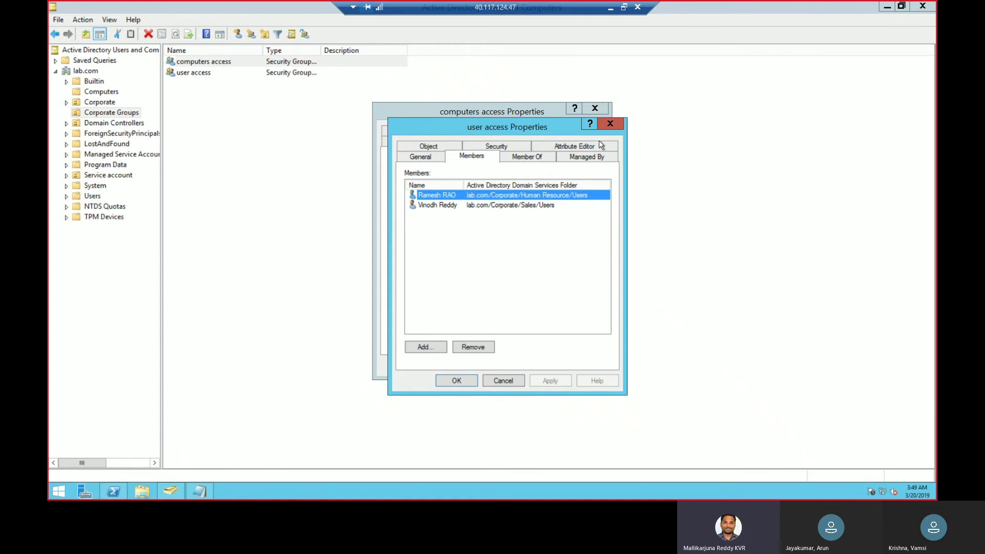
{"action": "left_click", "coordinate": [614, 124]}
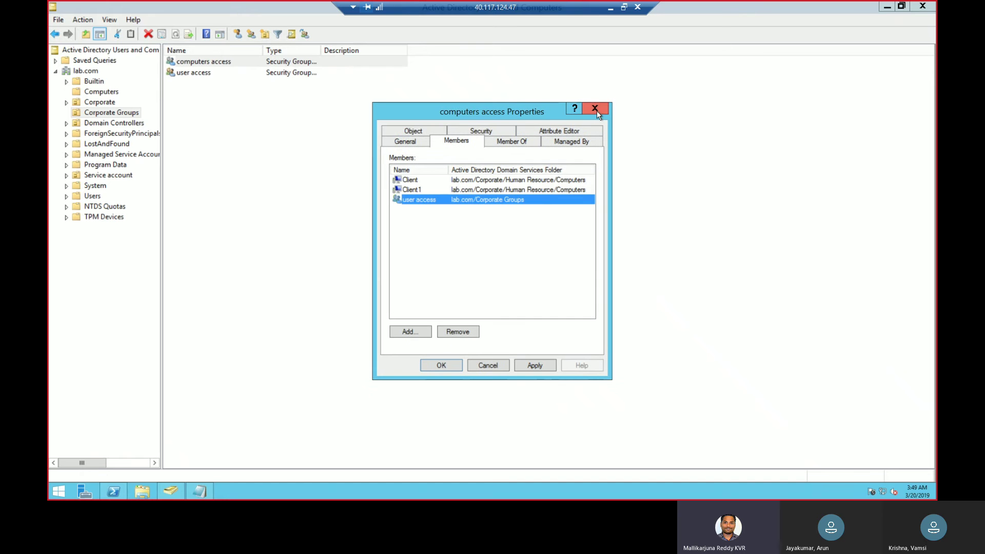
{"action": "left_click", "coordinate": [596, 110]}
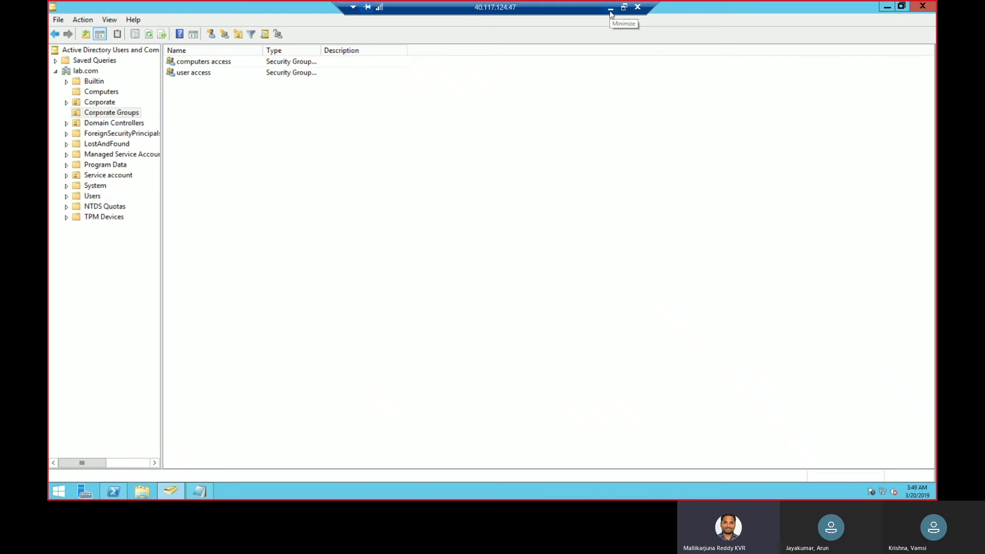
- Check that computers access lists Client and Client1, then minimize the remote session
{"action": "left_click", "coordinate": [204, 62]}
{"action": "key", "text": "Return"}
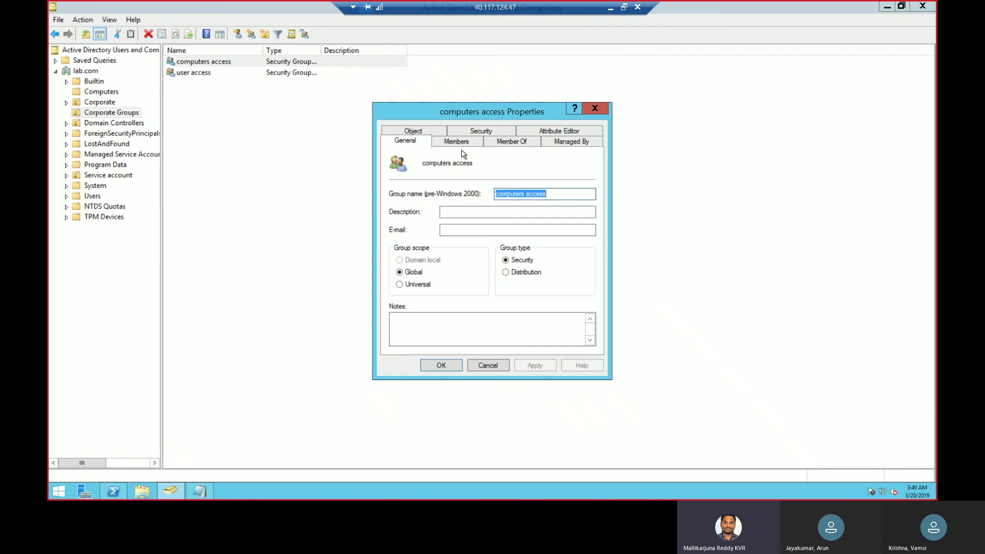
{"action": "left_click", "coordinate": [464, 145]}
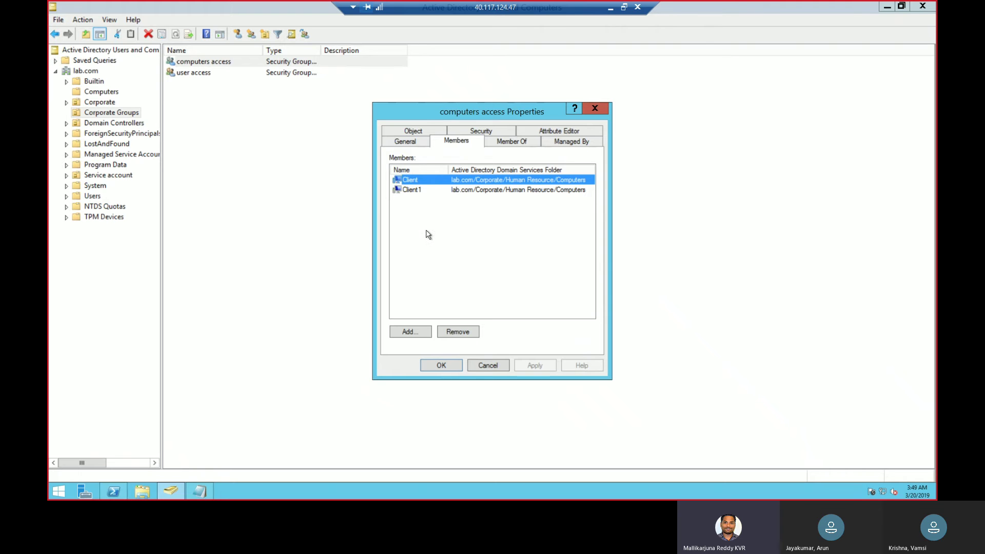
{"action": "left_click", "coordinate": [595, 108]}
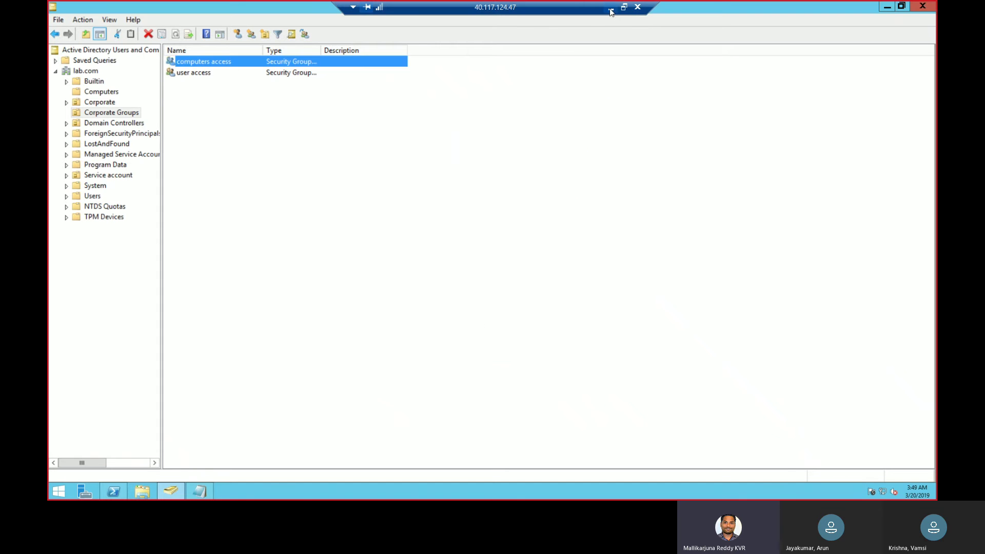
{"action": "left_click", "coordinate": [610, 7]}
- Tick 'Discover the membership of distribution groups' on Group Discovery's Options tab, then minimize
{"action": "mouse_move", "coordinate": [557, 487]}
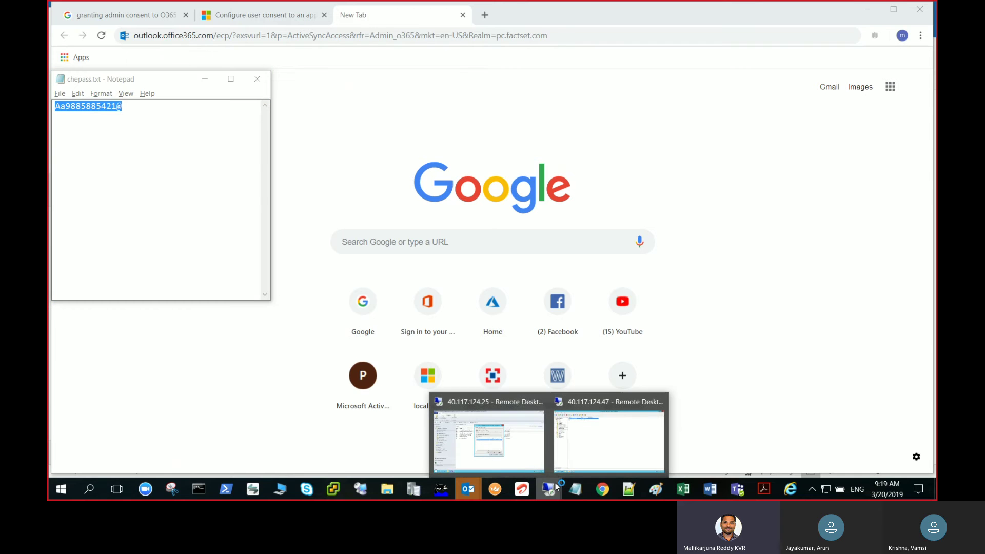
{"action": "left_click", "coordinate": [531, 458]}
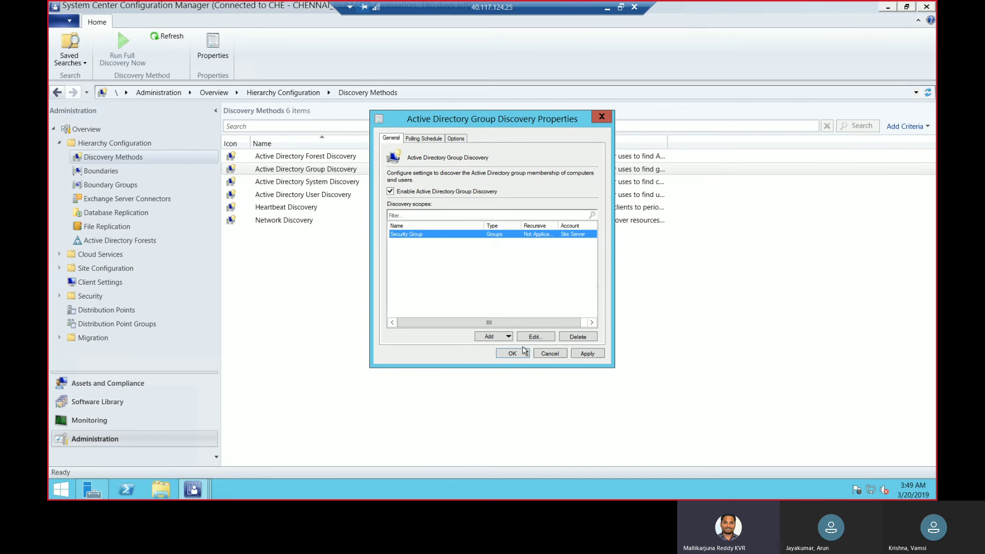
{"action": "left_click", "coordinate": [429, 141]}
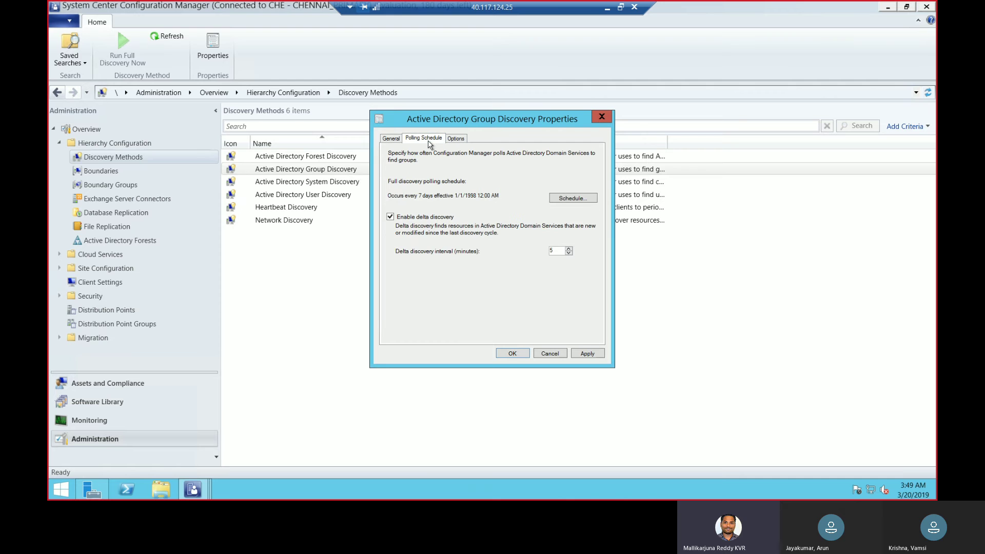
{"action": "left_click", "coordinate": [457, 140]}
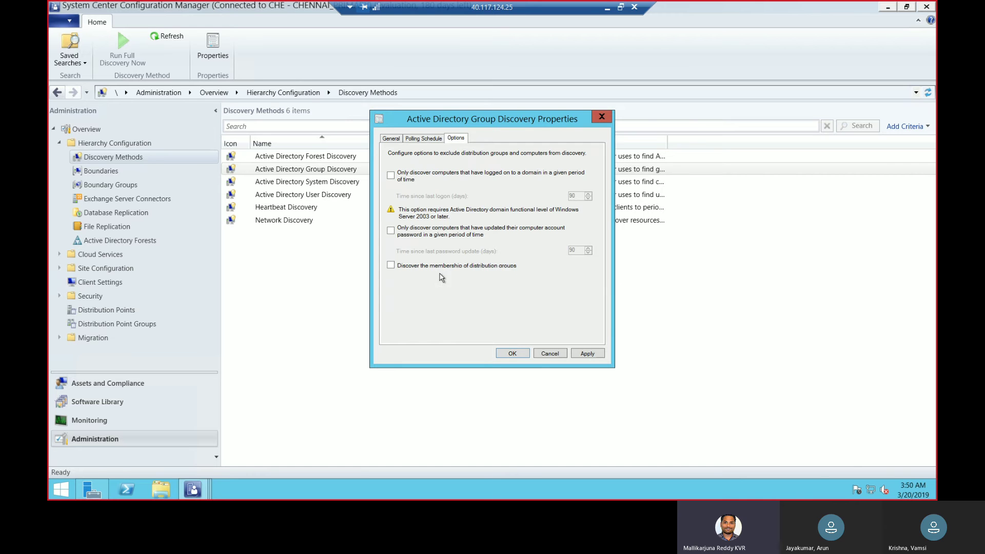
{"action": "left_click", "coordinate": [506, 267]}
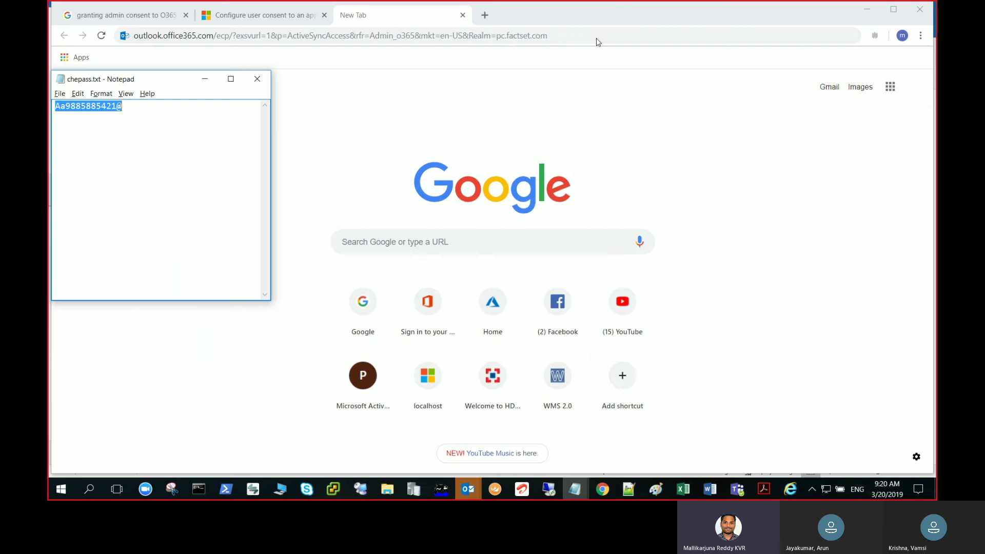
{"action": "left_click", "coordinate": [607, 7]}
- Change the user access group type to Distribution and confirm the conversion
{"action": "mouse_move", "coordinate": [549, 490]}
{"action": "left_click", "coordinate": [485, 462]}
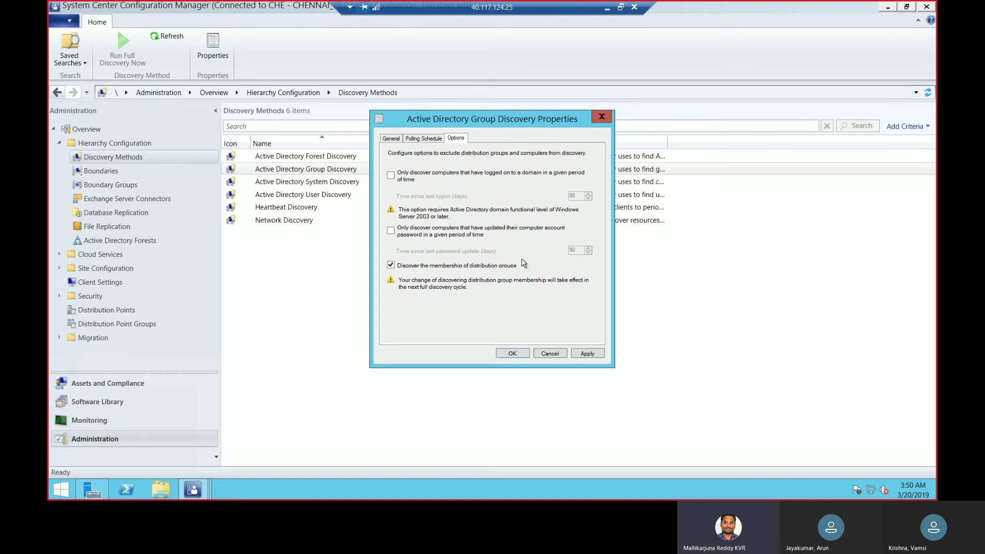
{"action": "left_click", "coordinate": [608, 8]}
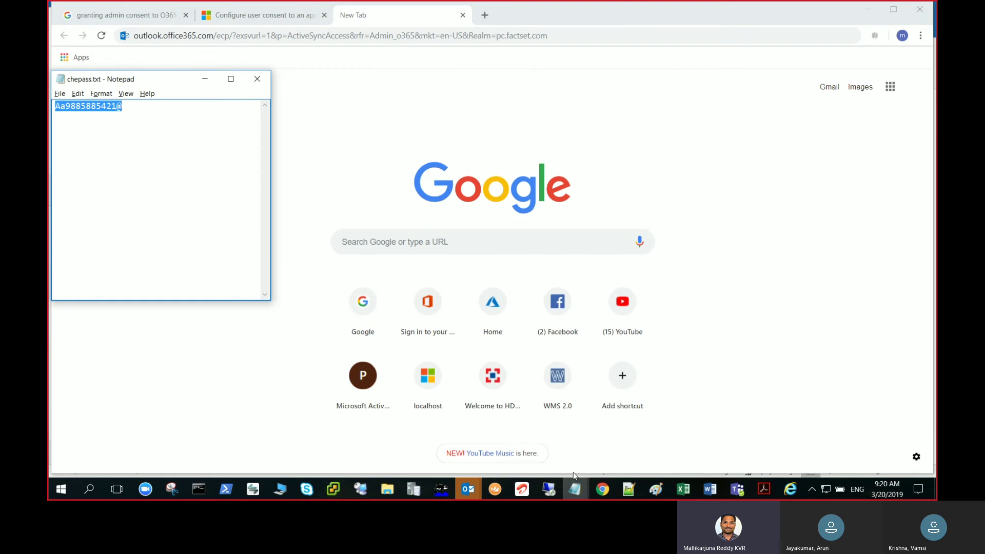
{"action": "mouse_move", "coordinate": [549, 489]}
{"action": "left_click", "coordinate": [608, 445]}
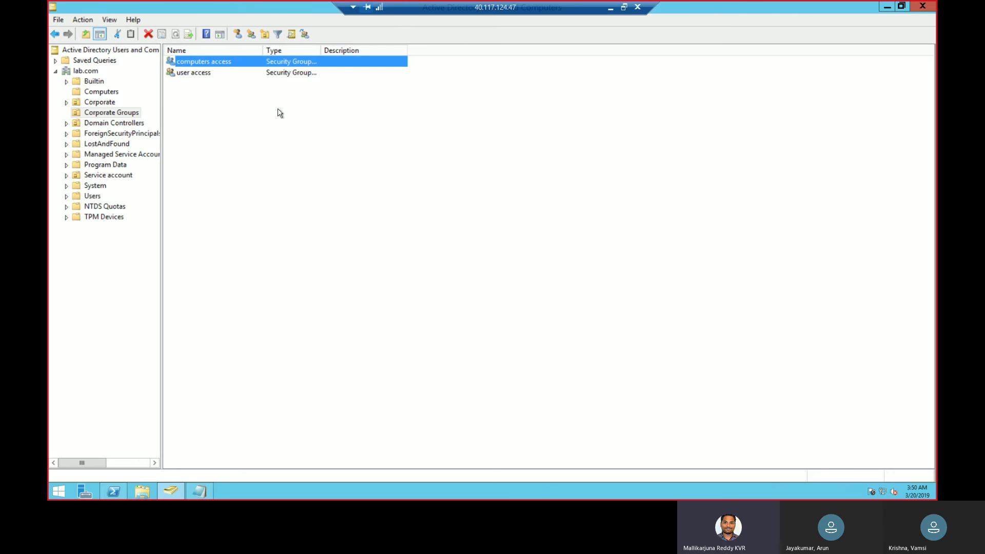
{"action": "double_click", "coordinate": [304, 73]}
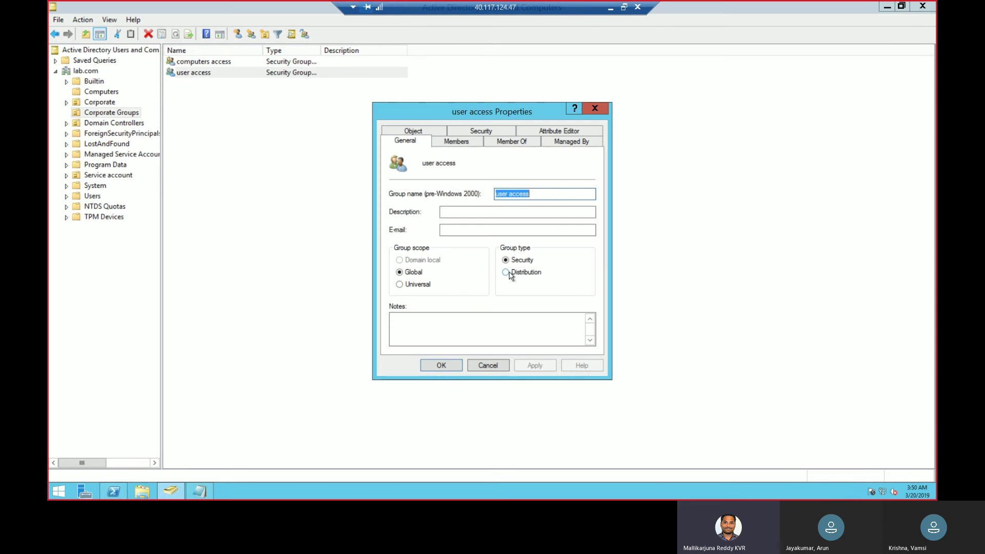
{"action": "left_click", "coordinate": [508, 273]}
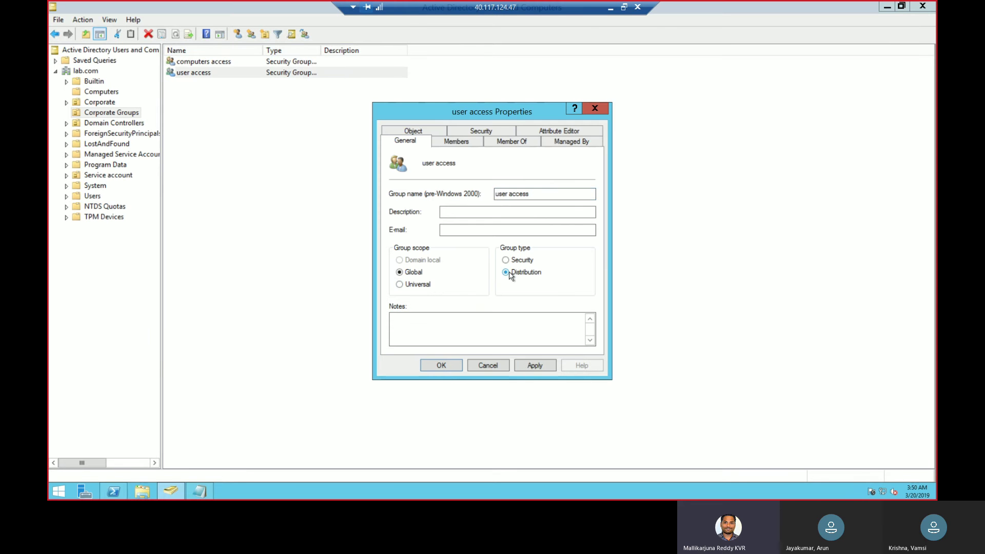
{"action": "left_click", "coordinate": [534, 366]}
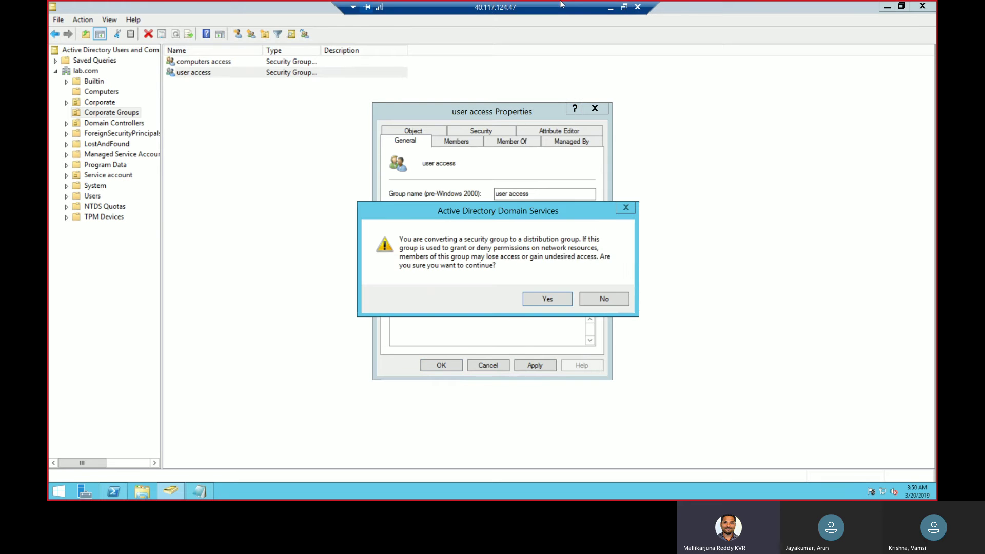
{"action": "left_click", "coordinate": [547, 300]}
- Untick 'Discover the membership of distribution groups' in SCCM, then return to the AD session
{"action": "left_click", "coordinate": [611, 9]}
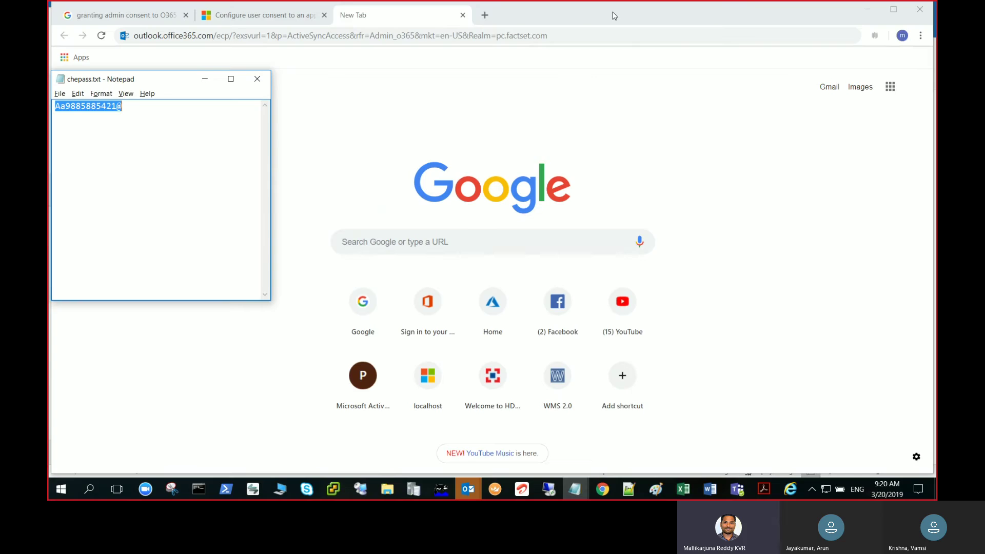
{"action": "mouse_move", "coordinate": [549, 488]}
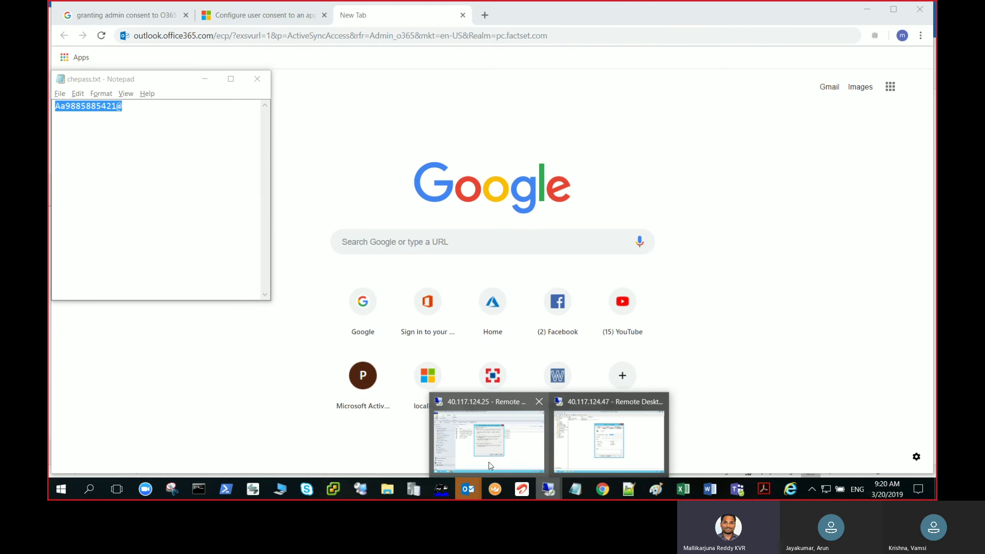
{"action": "left_click", "coordinate": [495, 462]}
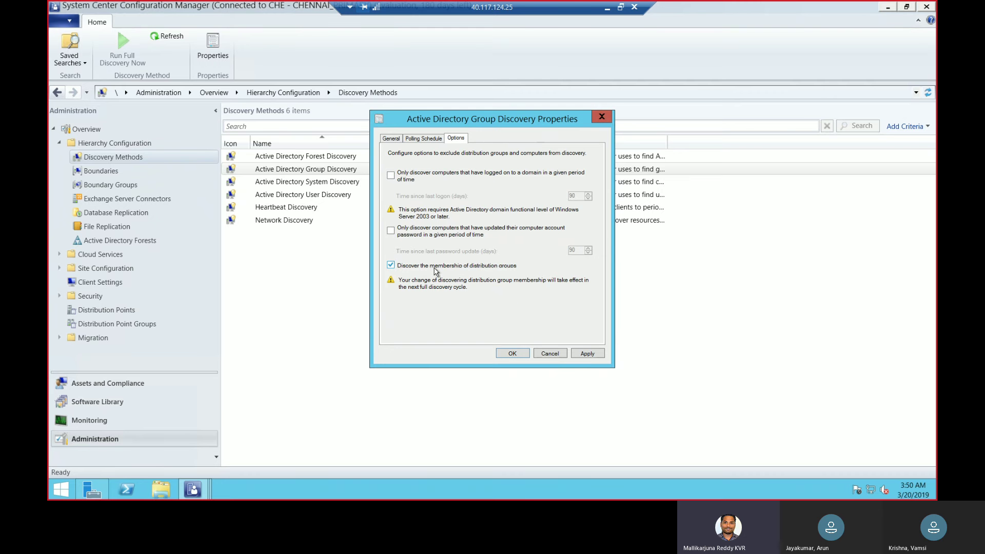
{"action": "left_click", "coordinate": [435, 270]}
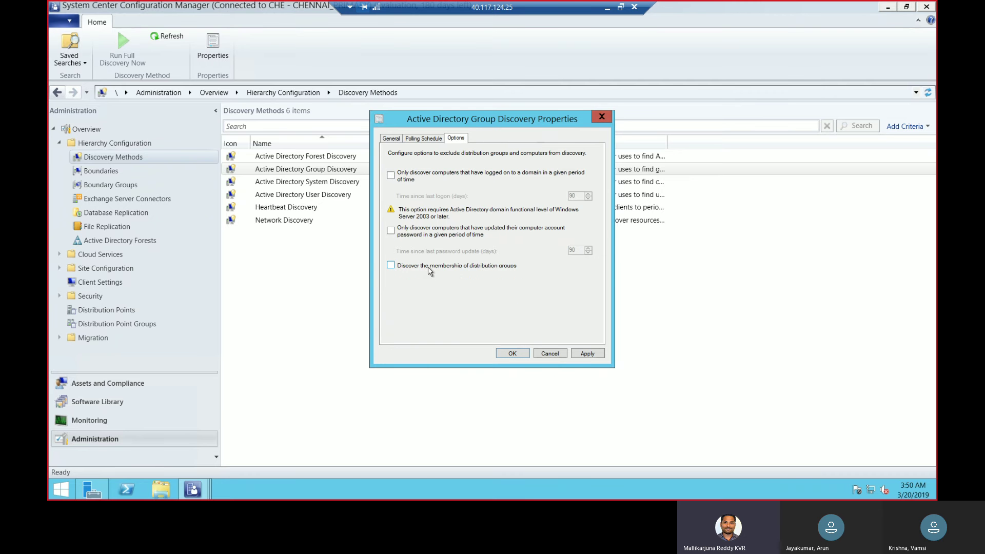
{"action": "left_click", "coordinate": [607, 8]}
{"action": "mouse_move", "coordinate": [547, 492]}
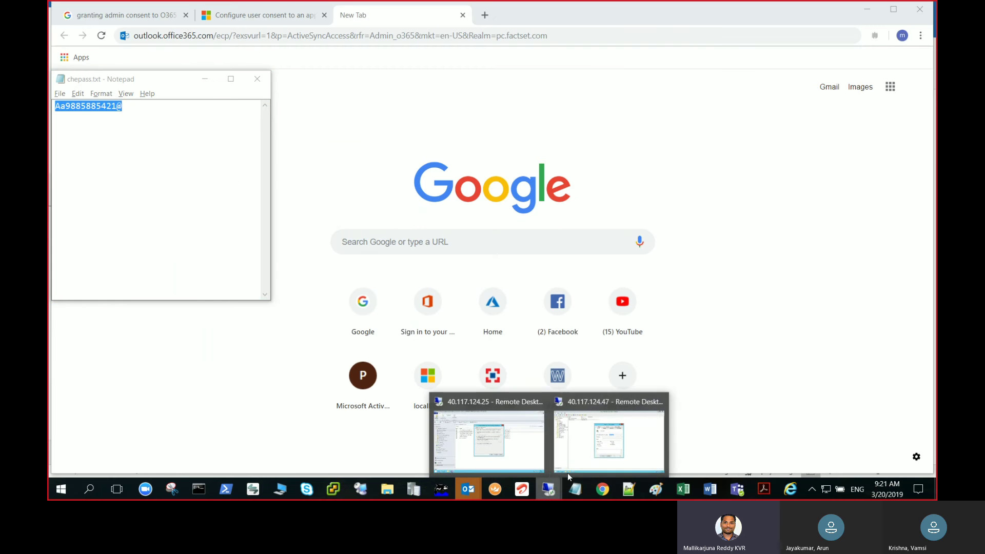
{"action": "left_click", "coordinate": [611, 444]}
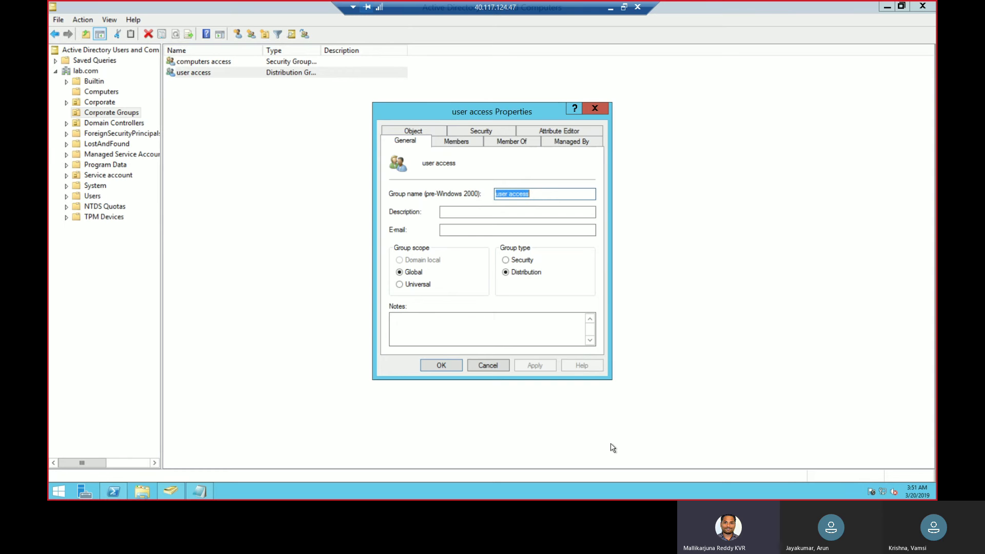
- Check user access's Members and General tabs showing a distribution group, then minimize
{"action": "left_click", "coordinate": [474, 143]}
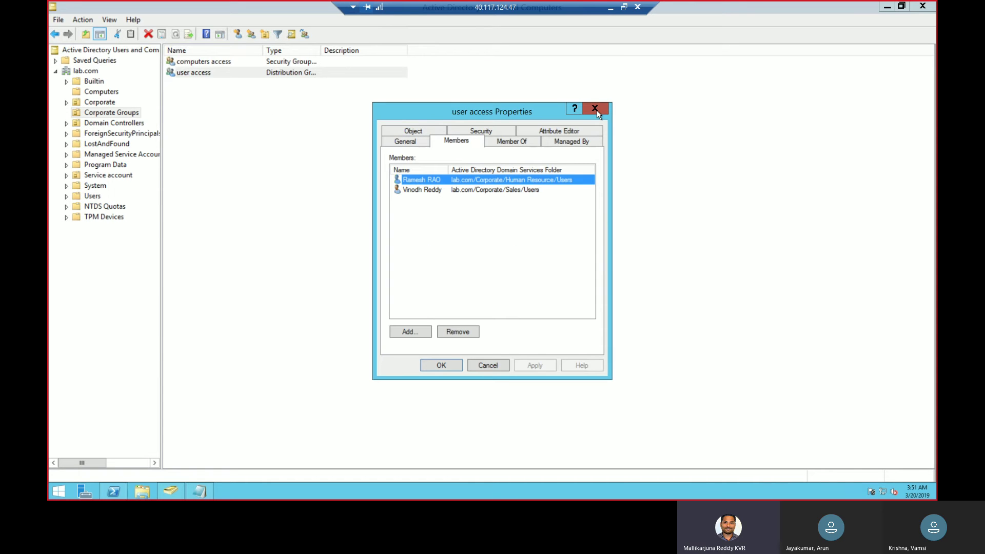
{"action": "left_click", "coordinate": [405, 142]}
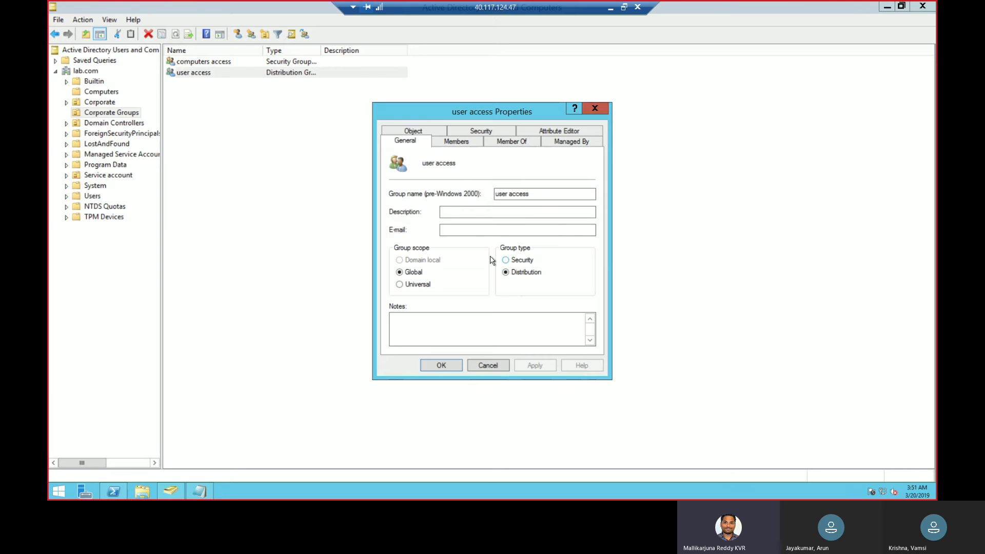
{"action": "left_click", "coordinate": [456, 143]}
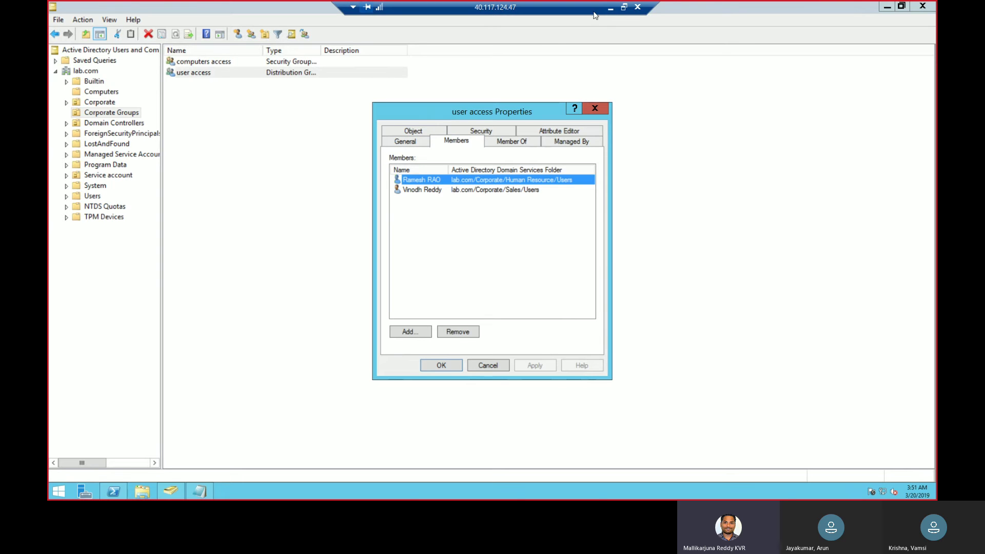
{"action": "left_click", "coordinate": [610, 8]}
- Tick 'Discover the membership of distribution groups', save with OK, and accept a full discovery
{"action": "mouse_move", "coordinate": [549, 490]}
{"action": "left_click", "coordinate": [493, 460]}
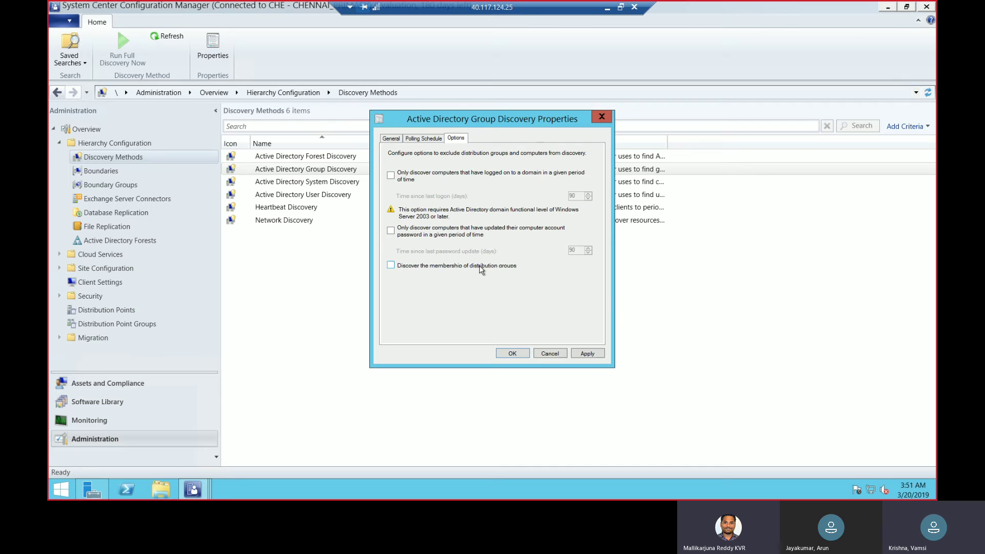
{"action": "left_click", "coordinate": [391, 139]}
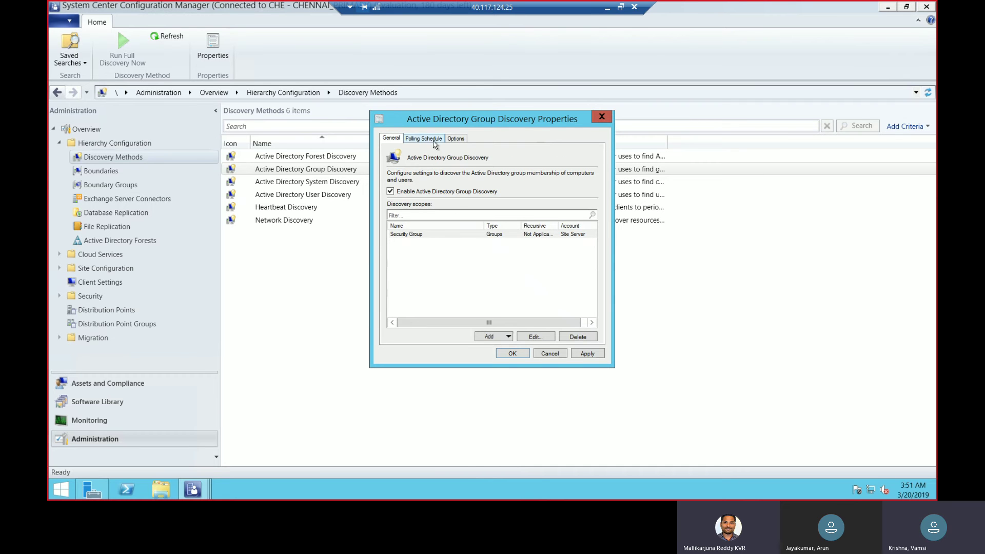
{"action": "left_click", "coordinate": [459, 139]}
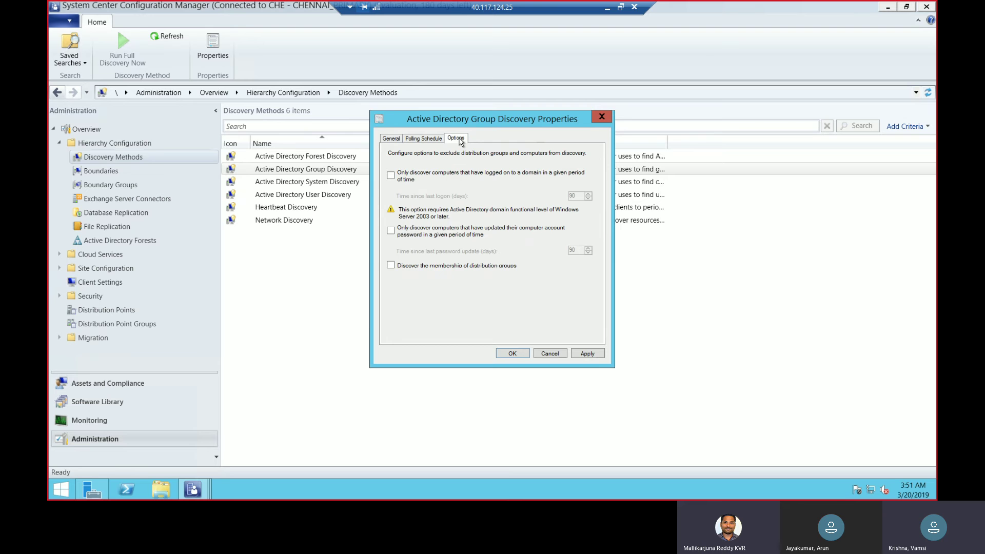
{"action": "left_click", "coordinate": [442, 266]}
{"action": "left_click", "coordinate": [513, 354]}
{"action": "left_click", "coordinate": [535, 283]}
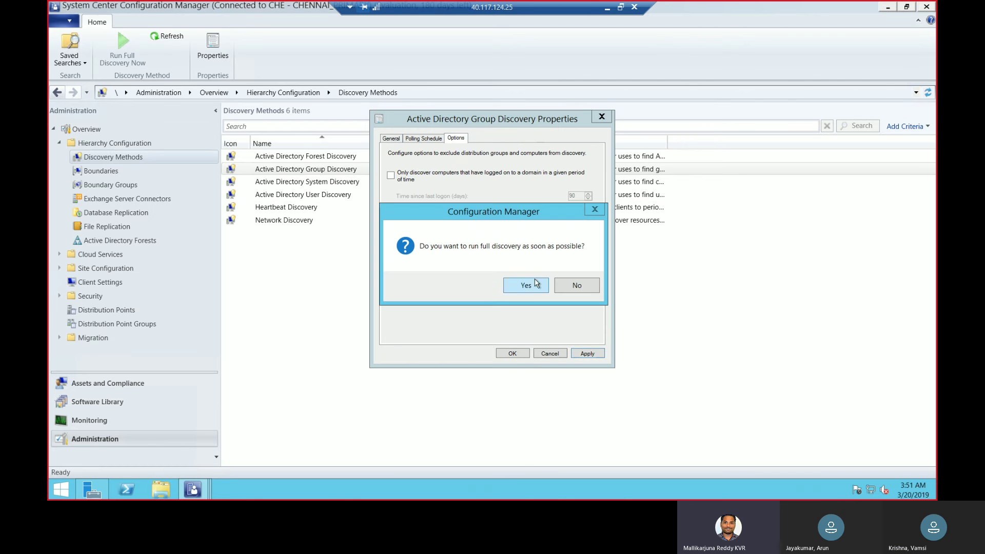
{"action": "left_click", "coordinate": [513, 354]}
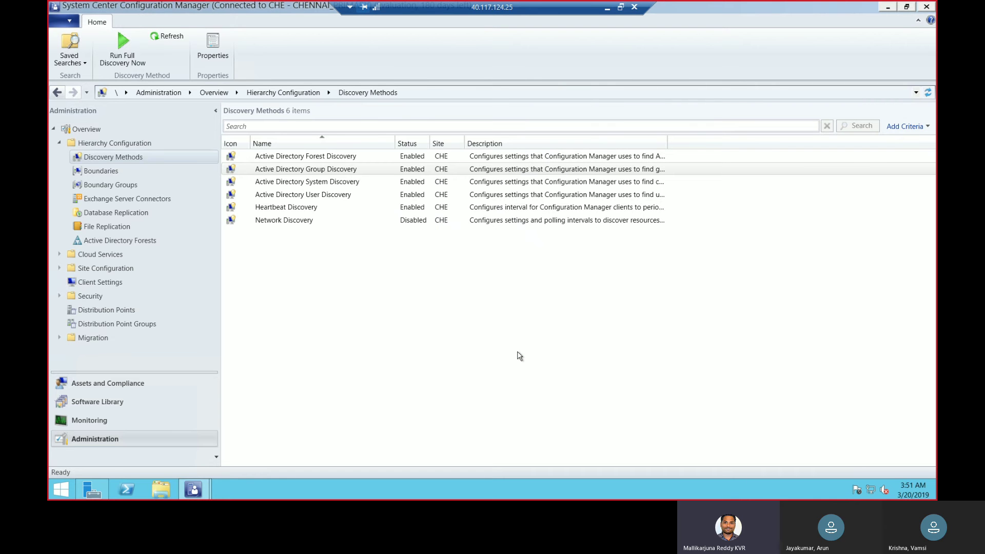
- Select Heartbeat Discovery, widen the Description column, and open Heartbeat Discovery's context menu
{"action": "left_click", "coordinate": [364, 207]}
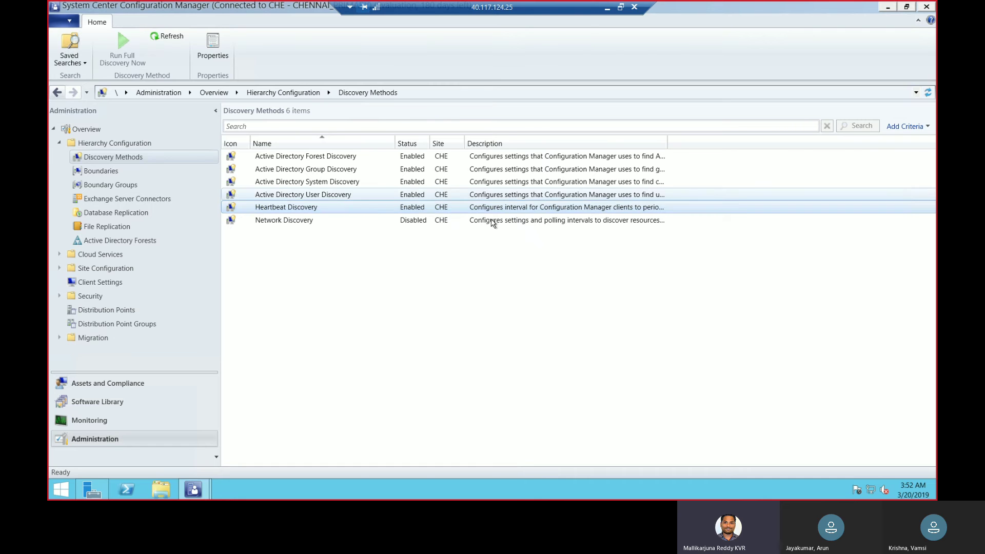
{"action": "left_click", "coordinate": [617, 212]}
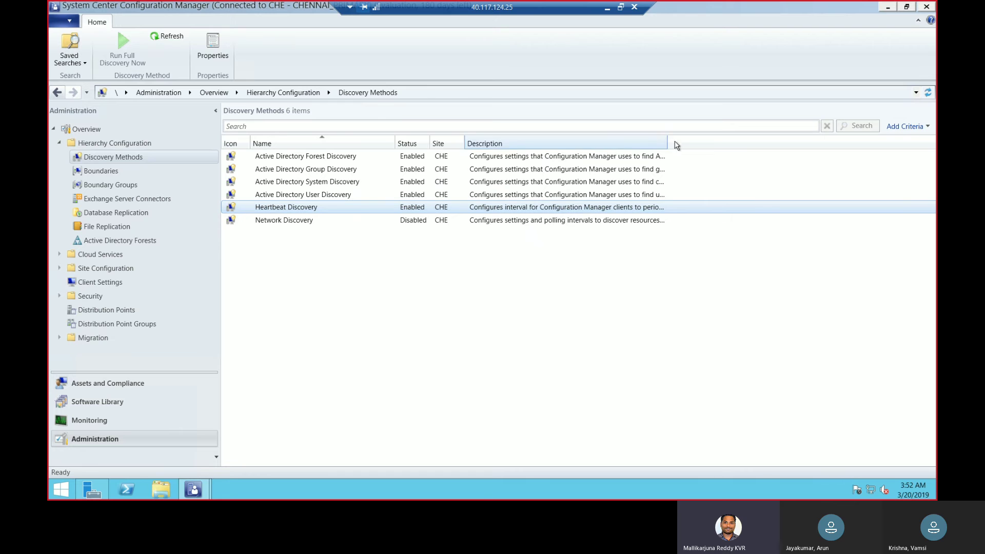
{"action": "left_click_drag", "start_coordinate": [709, 141], "coordinate": [800, 139]}
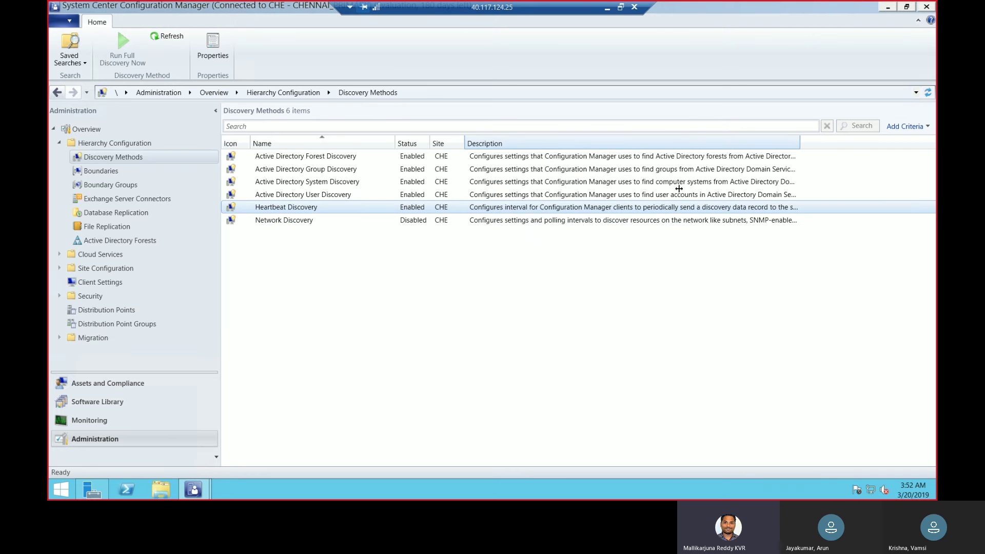
{"action": "right_click", "coordinate": [534, 209]}
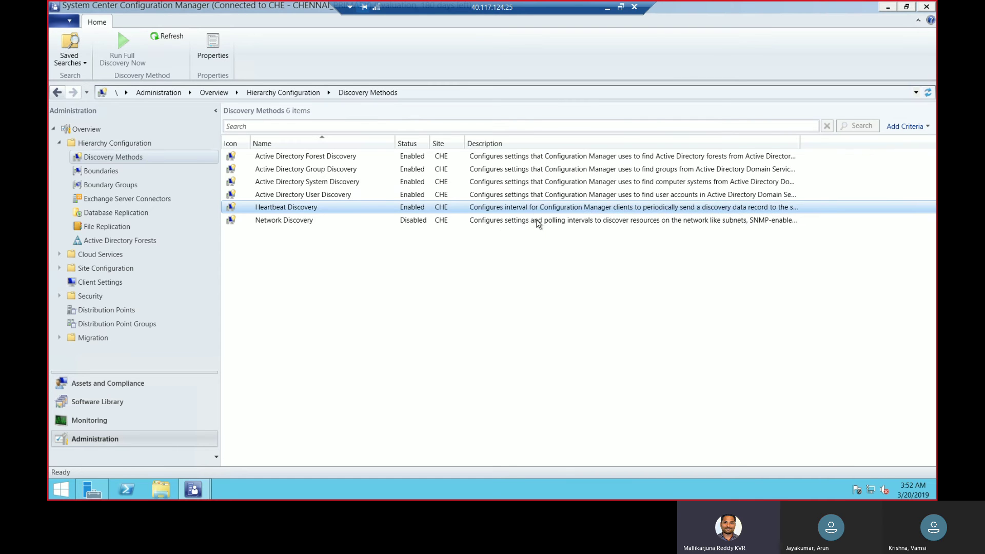
{"action": "left_click", "coordinate": [557, 247]}
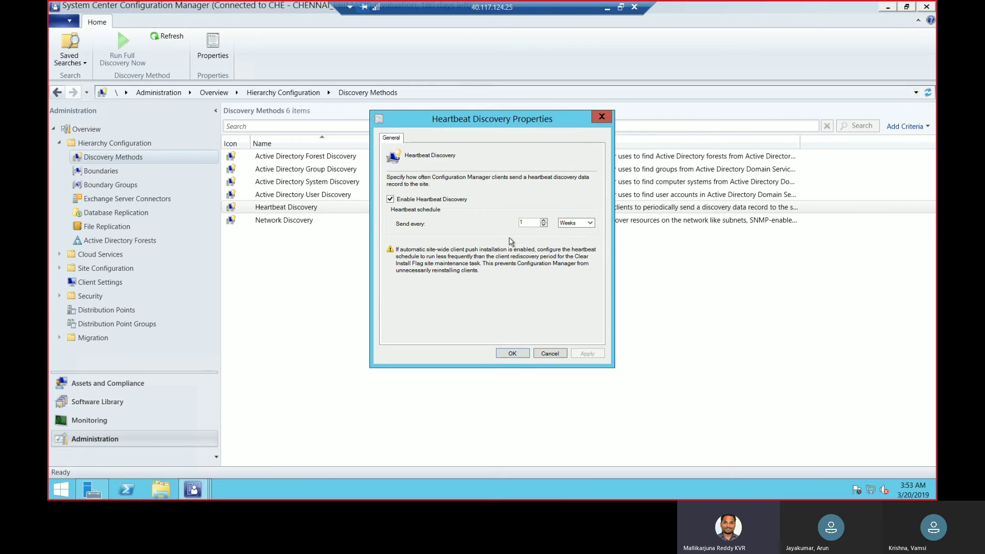
{"action": "left_click", "coordinate": [573, 221]}
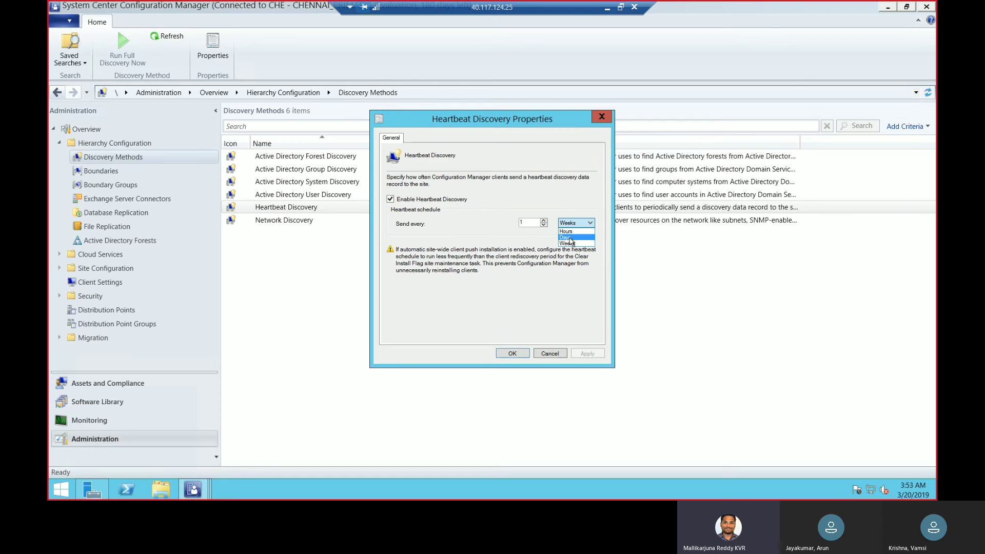
{"action": "left_click", "coordinate": [569, 237]}
{"action": "left_click", "coordinate": [575, 222]}
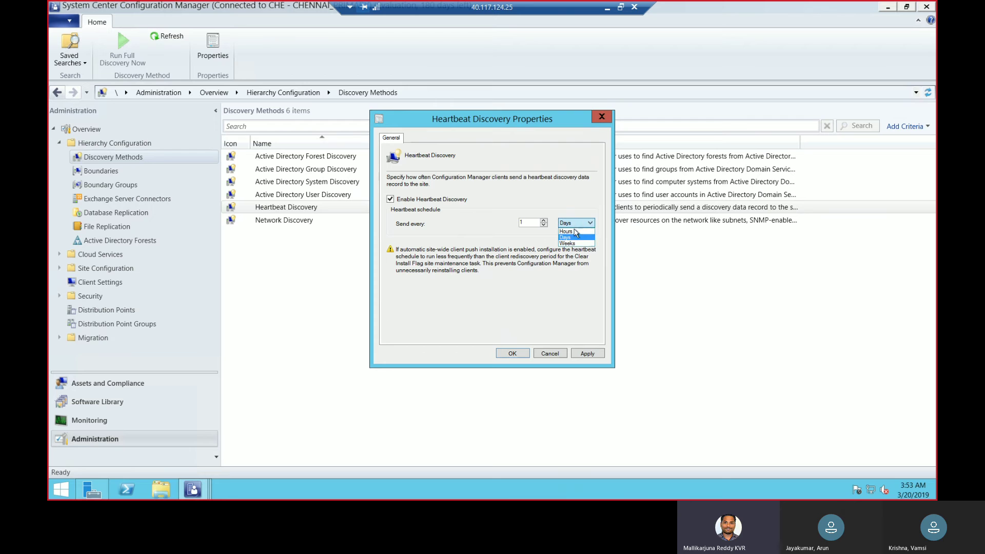
{"action": "left_click", "coordinate": [566, 286]}
{"action": "left_click", "coordinate": [602, 117]}
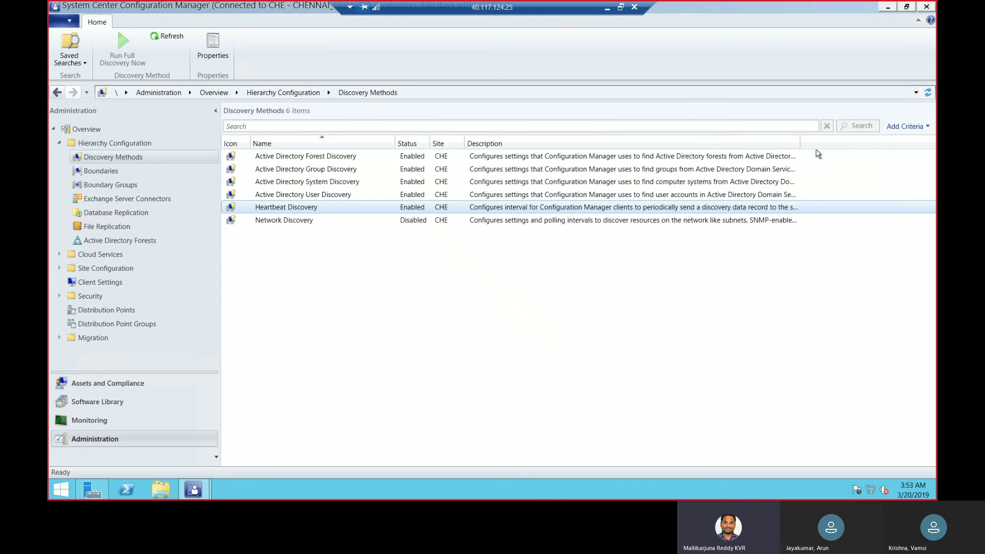
- Widen the Description column to full descriptions and select the Network Discovery and Heartbeat Discovery rows
{"action": "left_click_drag", "start_coordinate": [907, 147], "coordinate": [930, 151]}
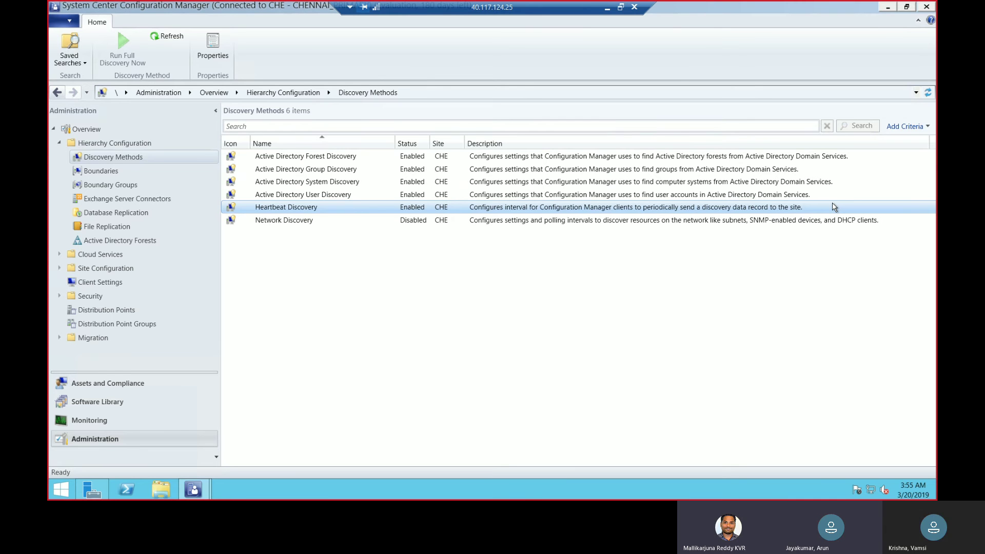
{"action": "left_click", "coordinate": [818, 222]}
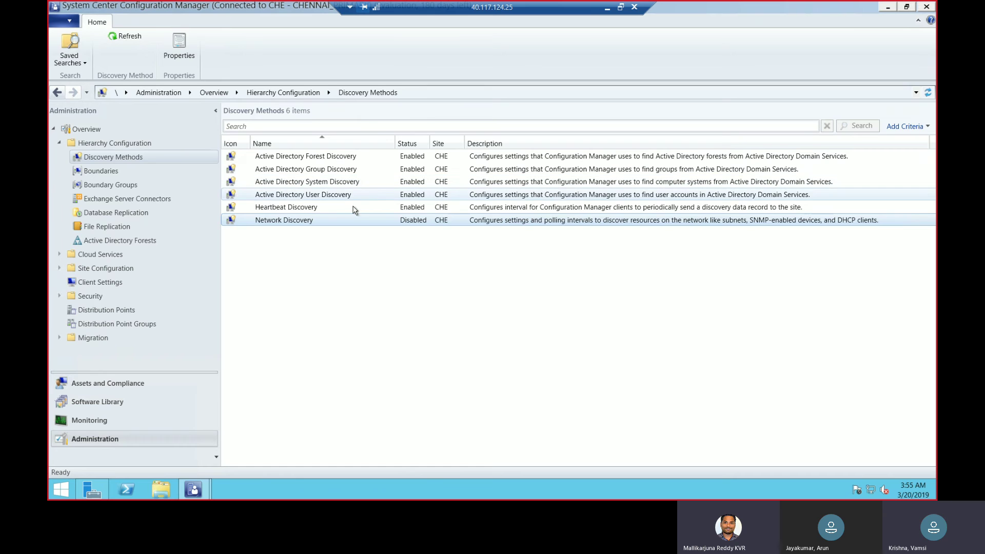
{"action": "left_click", "coordinate": [351, 212]}
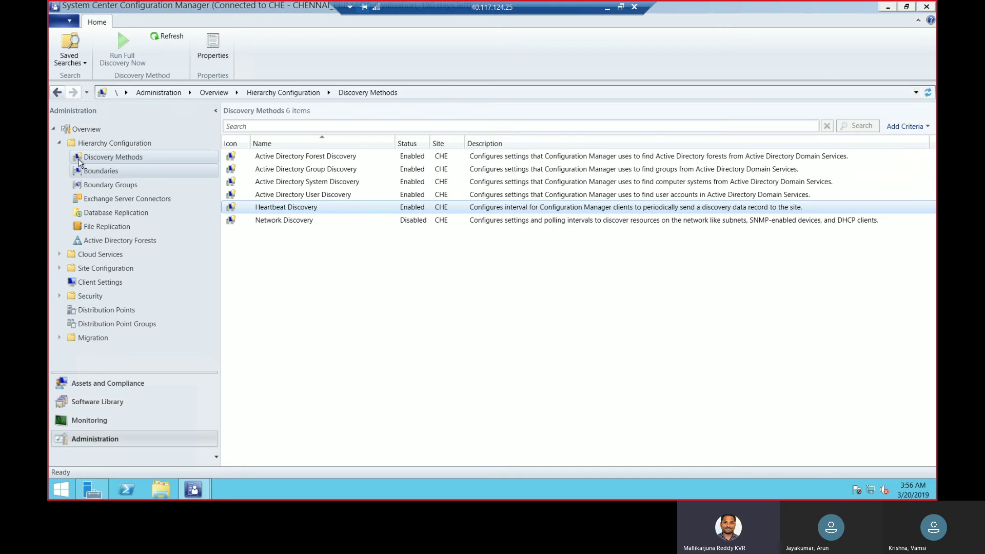
- Collapse Hierarchy Configuration and switch to the Assets and Compliance workspace overview
{"action": "left_click", "coordinate": [59, 143]}
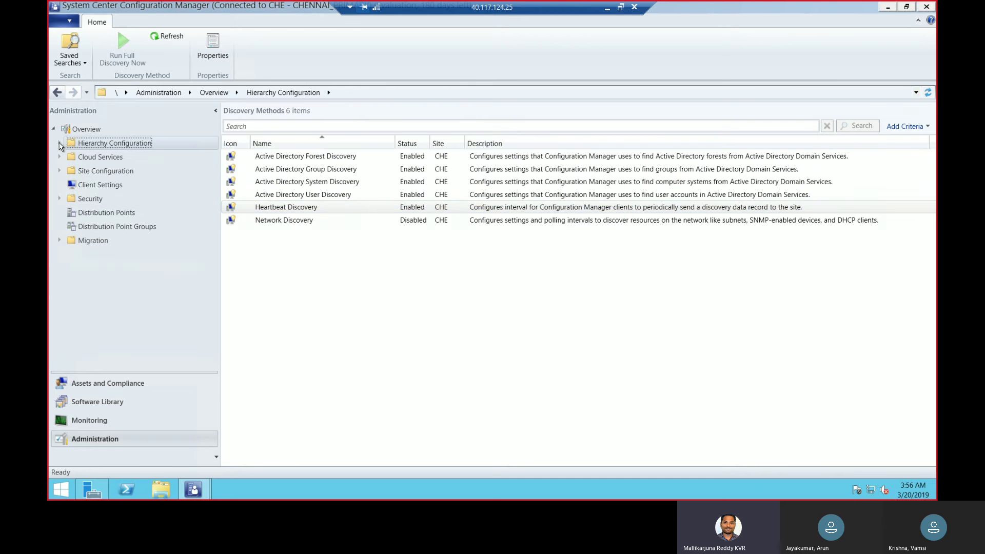
{"action": "left_click", "coordinate": [142, 383]}
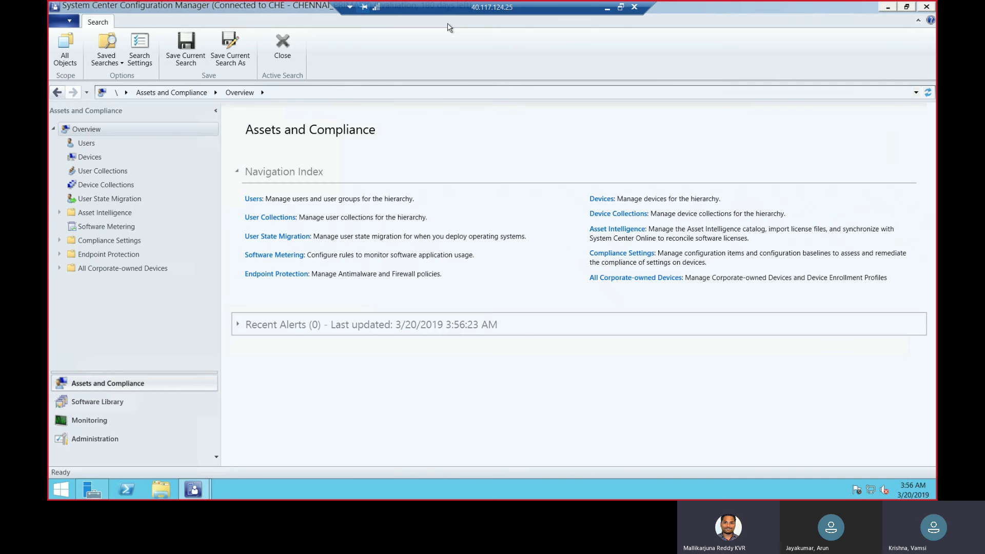
{"action": "mouse_move", "coordinate": [527, 2]}
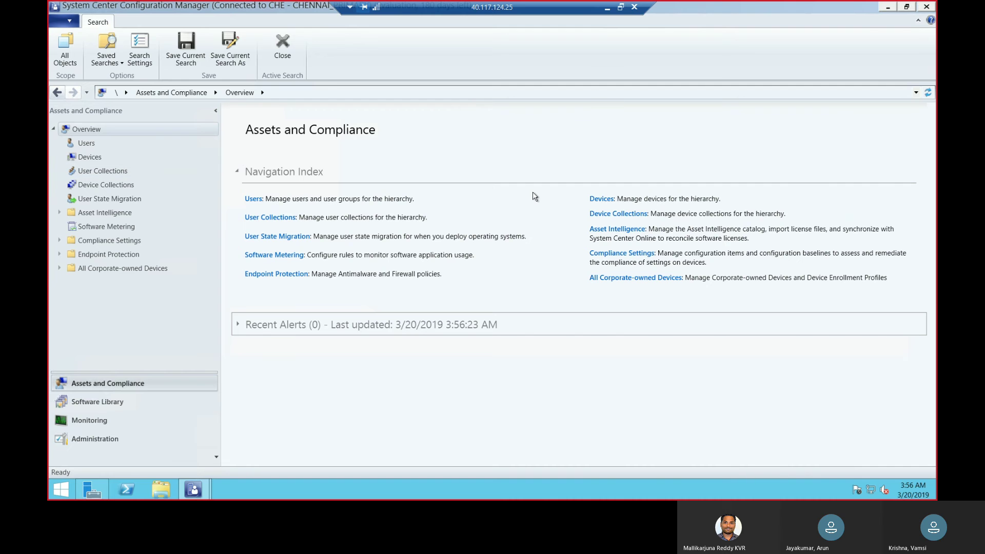
{"action": "key", "text": "ctrl+alt+Break"}
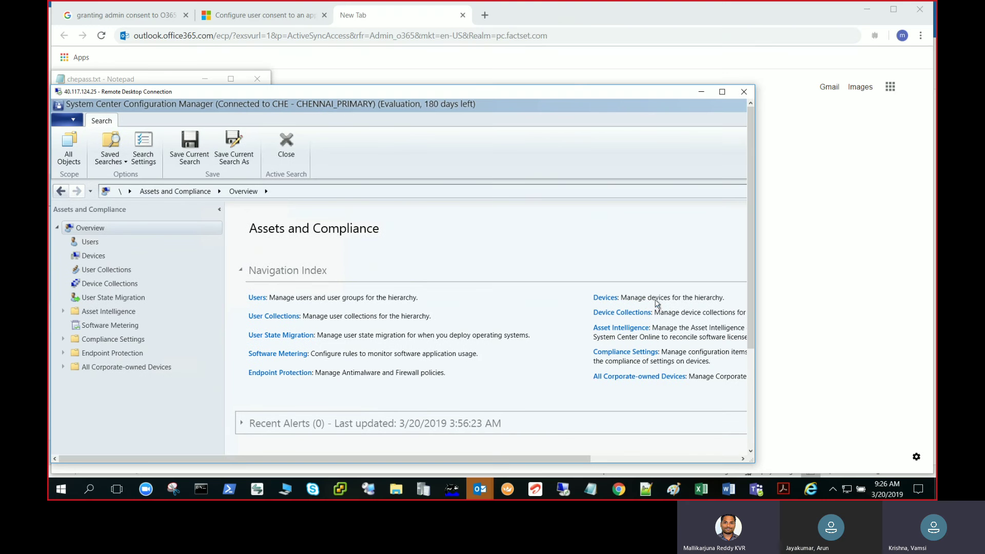
{"action": "mouse_move", "coordinate": [739, 490]}
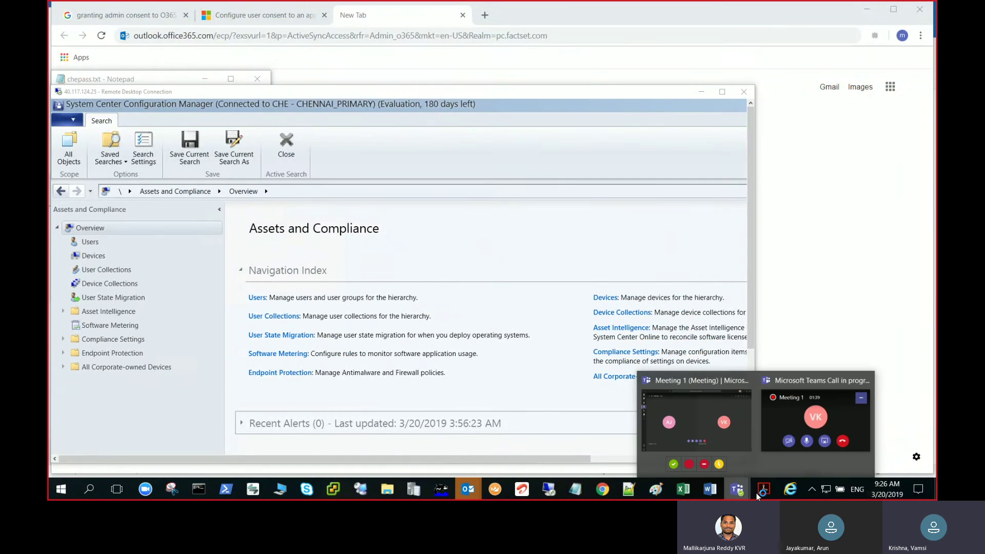
{"action": "left_click", "coordinate": [703, 445]}
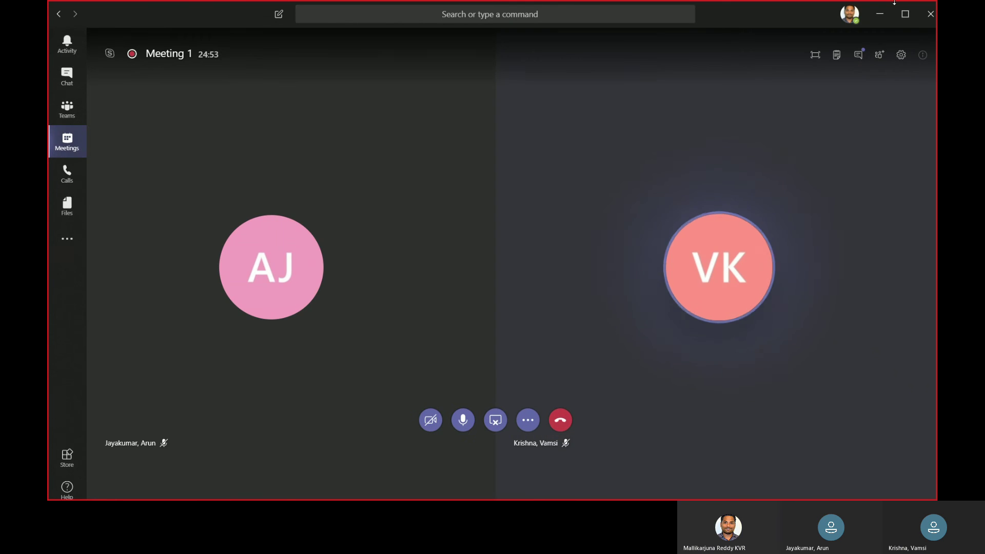
{"action": "left_click", "coordinate": [877, 14]}
{"action": "double_click", "coordinate": [587, 95]}
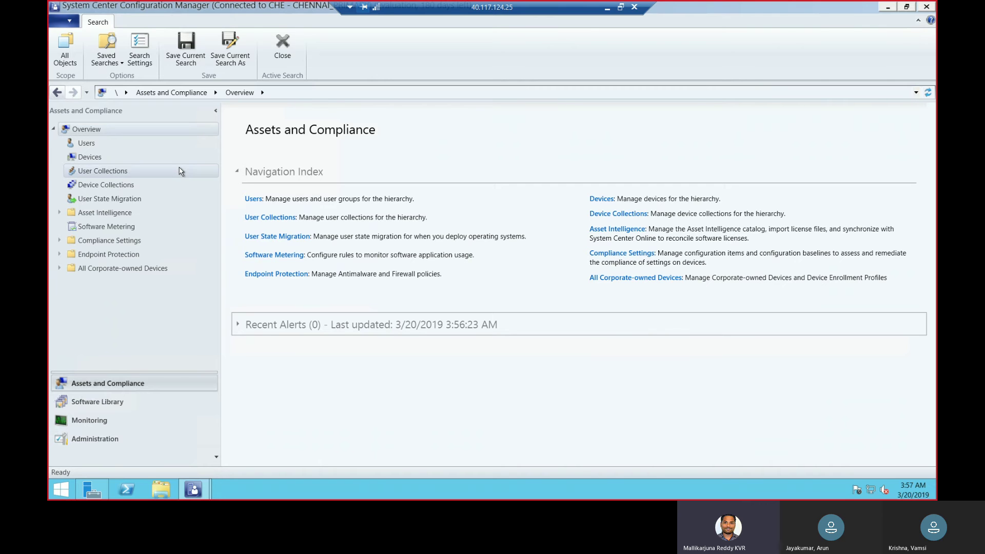
- Show the five discovered LAB domain users with the Name column widened to full names
{"action": "left_click", "coordinate": [137, 144]}
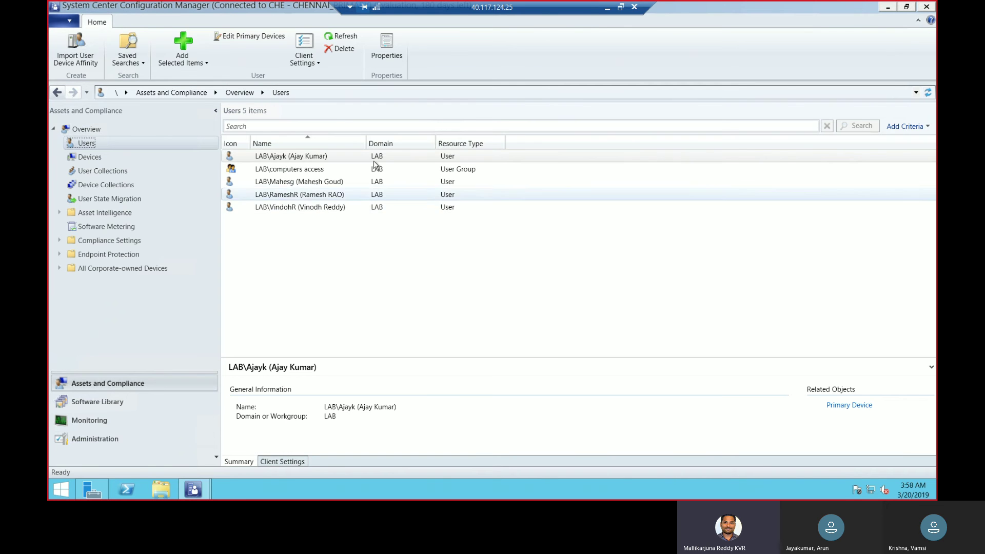
{"action": "left_click_drag", "start_coordinate": [365, 140], "coordinate": [445, 139]}
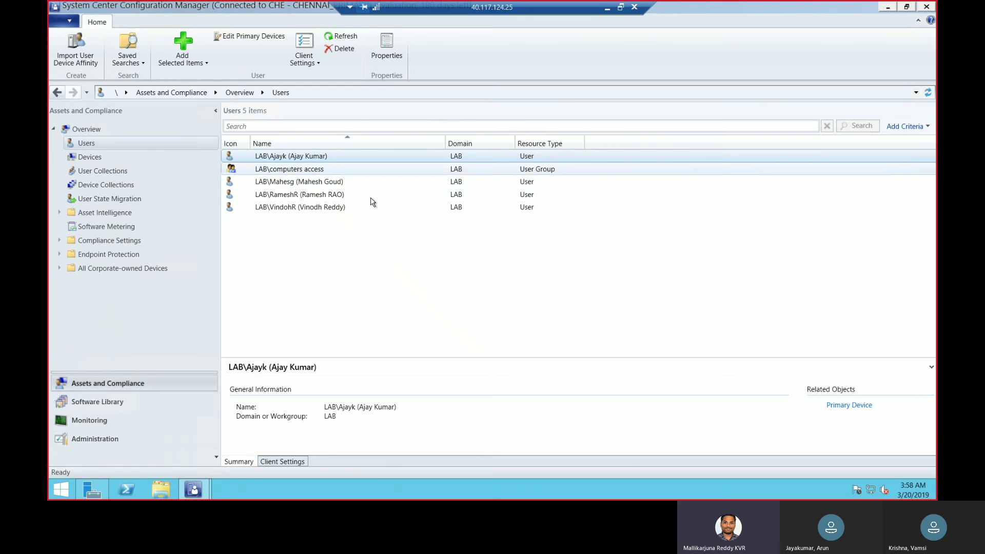
- List devices CLIENT, CLIENT1, SCCM and the Unknown Computer entries at full width, then return to Users
{"action": "left_click", "coordinate": [90, 157]}
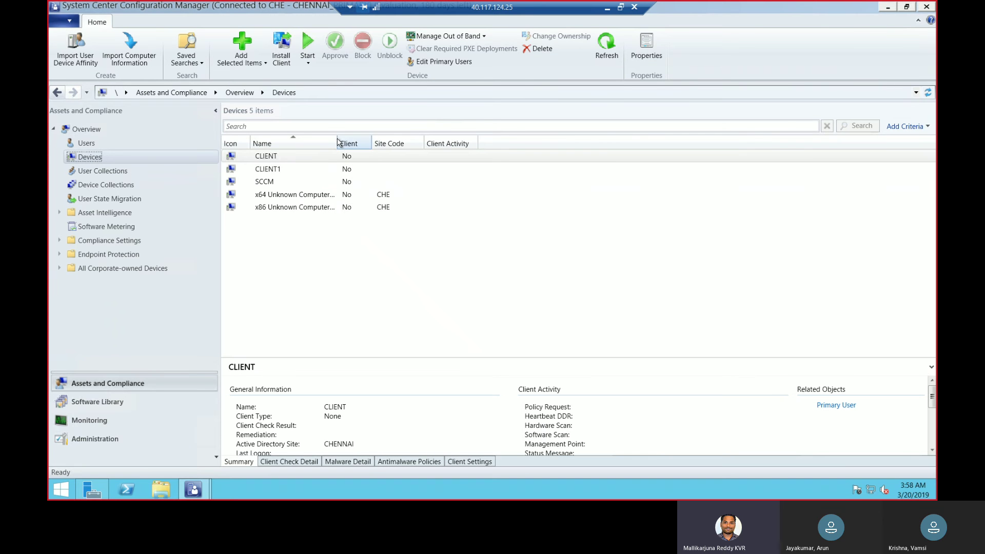
{"action": "left_click_drag", "start_coordinate": [337, 143], "coordinate": [340, 143]}
{"action": "left_click_drag", "start_coordinate": [420, 134], "coordinate": [421, 137]}
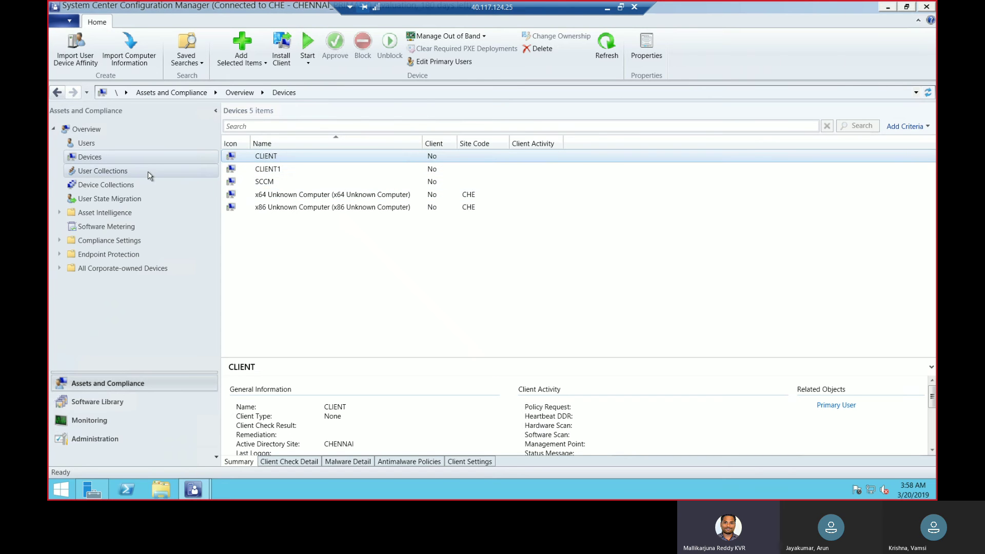
{"action": "left_click", "coordinate": [105, 146]}
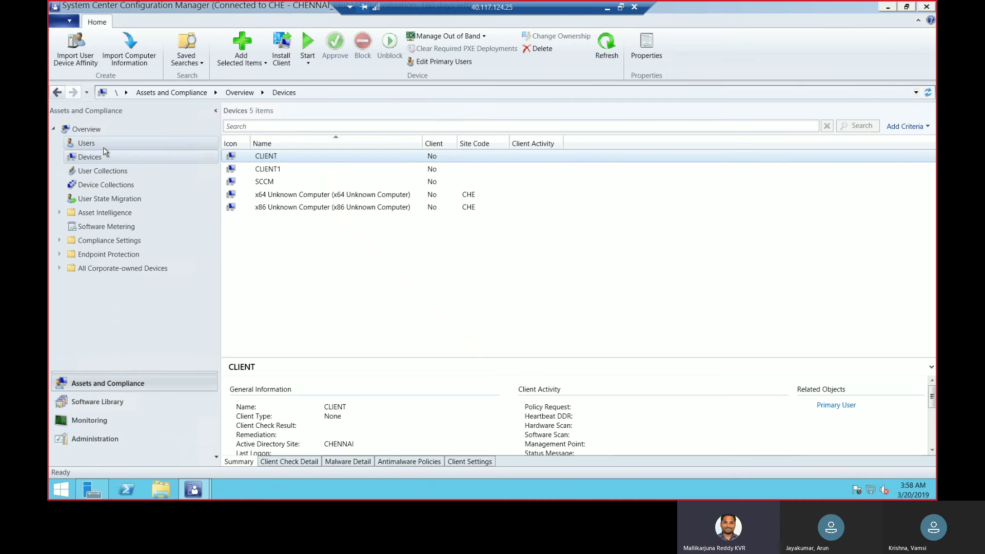
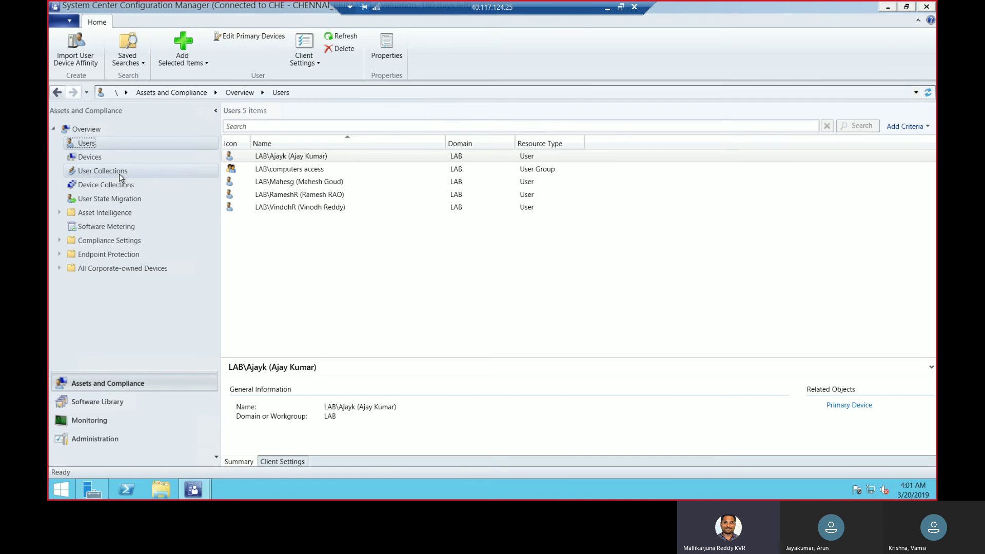
- Open the User Collections list in the Assets and Compliance tree
{"action": "right_click", "coordinate": [120, 177]}
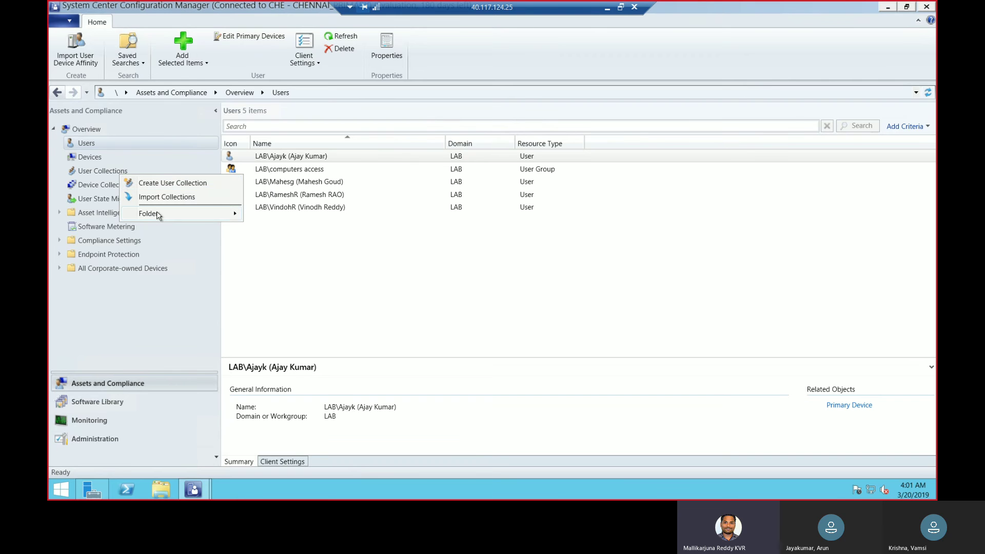
{"action": "mouse_move", "coordinate": [158, 215]}
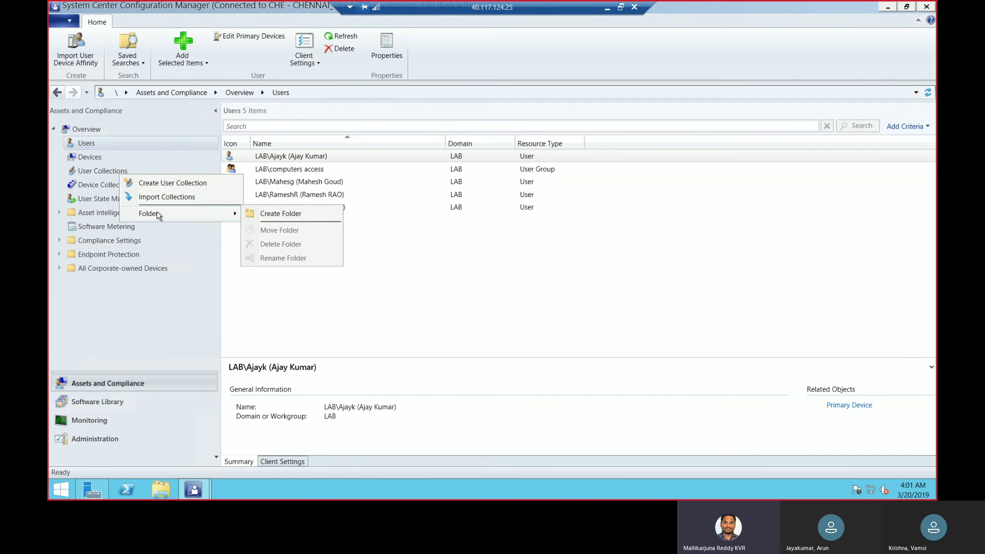
{"action": "left_click", "coordinate": [102, 172]}
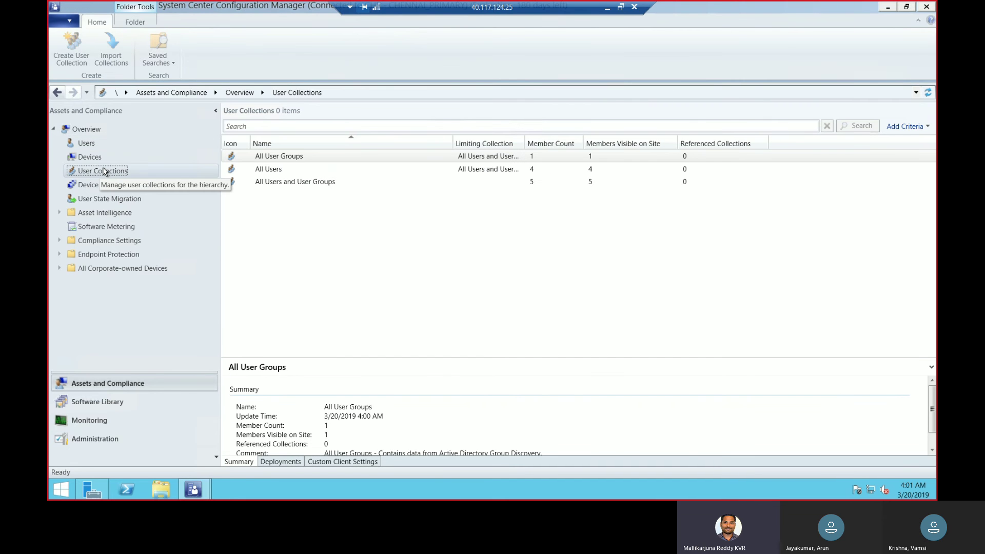
- Browse the All User Groups and All Users collections, then switch to Device Collections
{"action": "right_click", "coordinate": [102, 172]}
{"action": "left_click", "coordinate": [433, 211]}
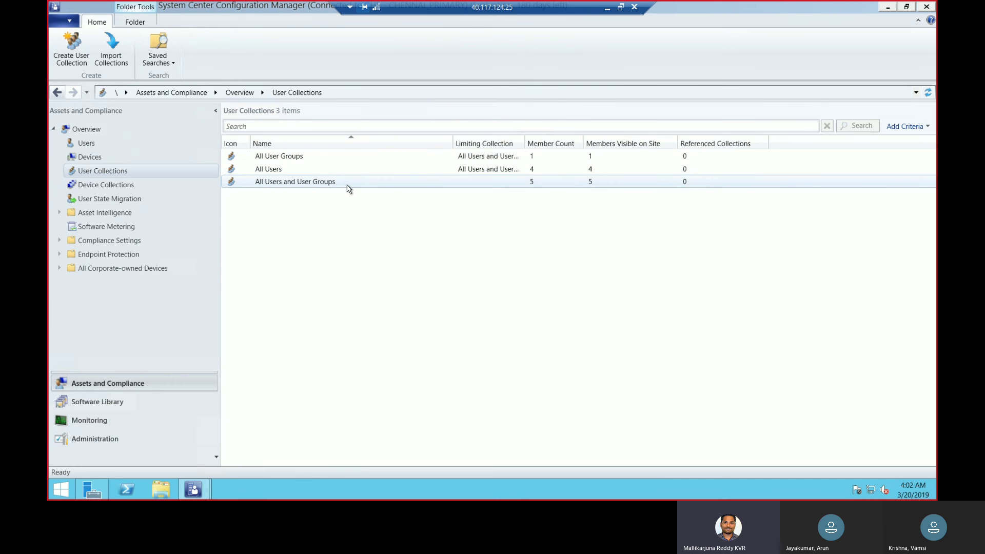
{"action": "left_click", "coordinate": [201, 169]}
{"action": "left_click", "coordinate": [290, 158]}
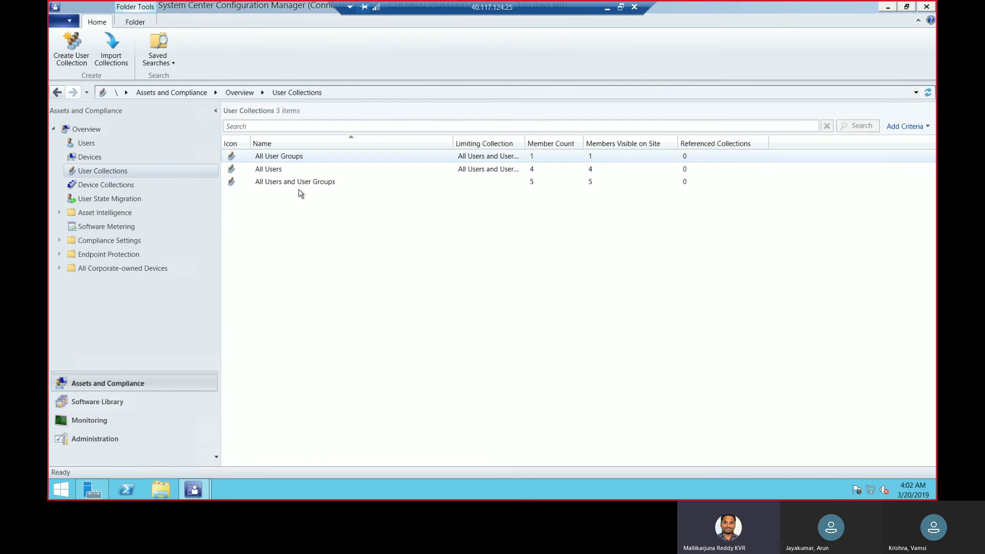
{"action": "key", "text": "Down"}
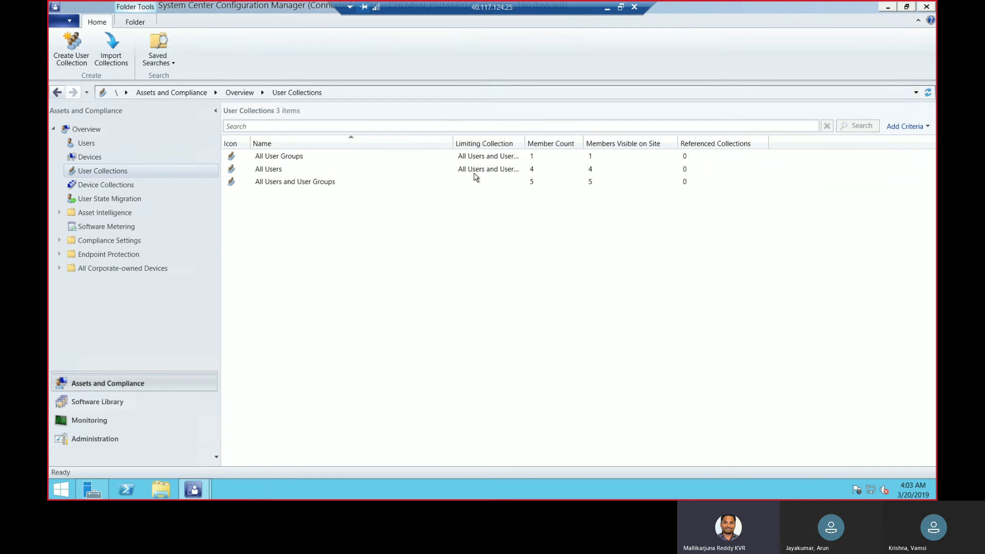
{"action": "left_click", "coordinate": [150, 189]}
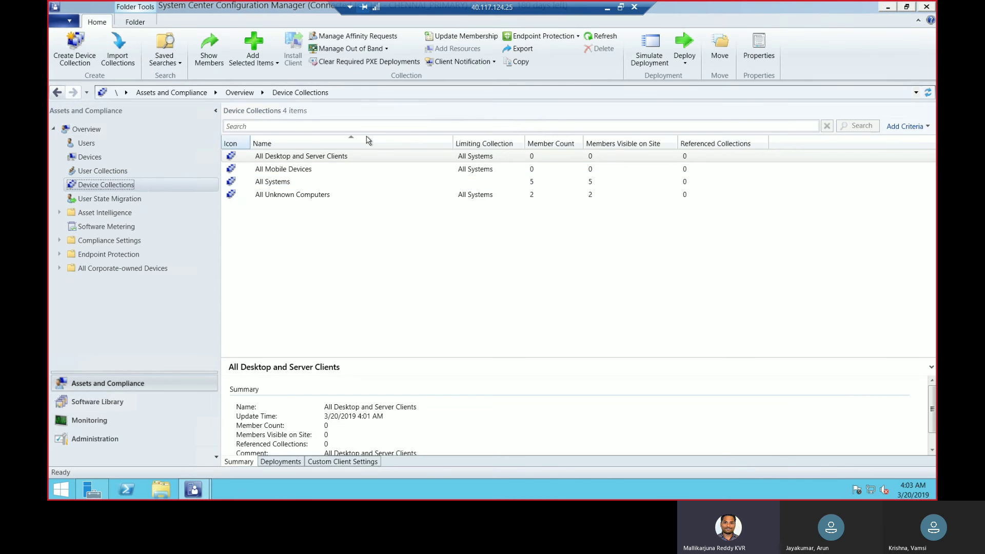
- Review All Systems, the Devices list and the SCCM device, then return to User Collections
{"action": "left_click", "coordinate": [298, 182]}
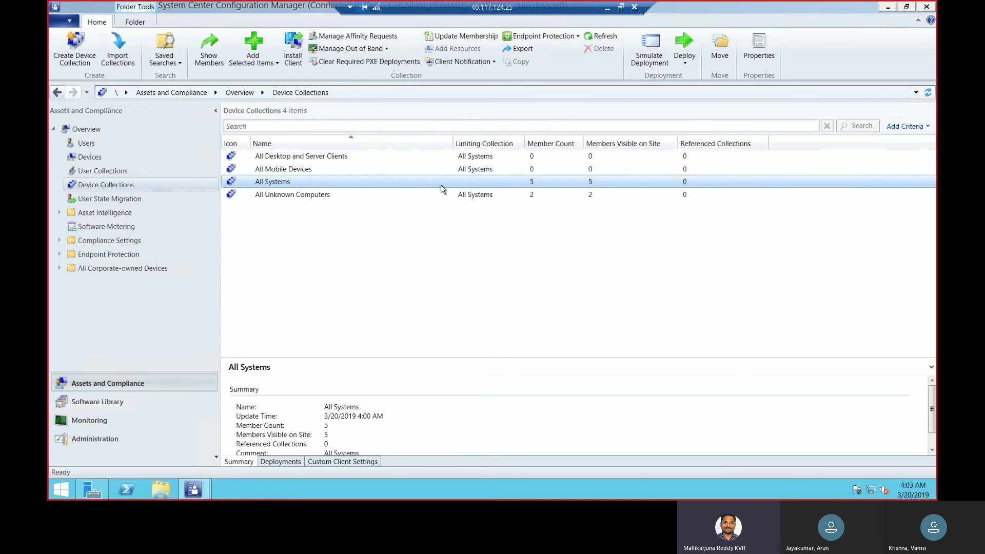
{"action": "left_click", "coordinate": [104, 160]}
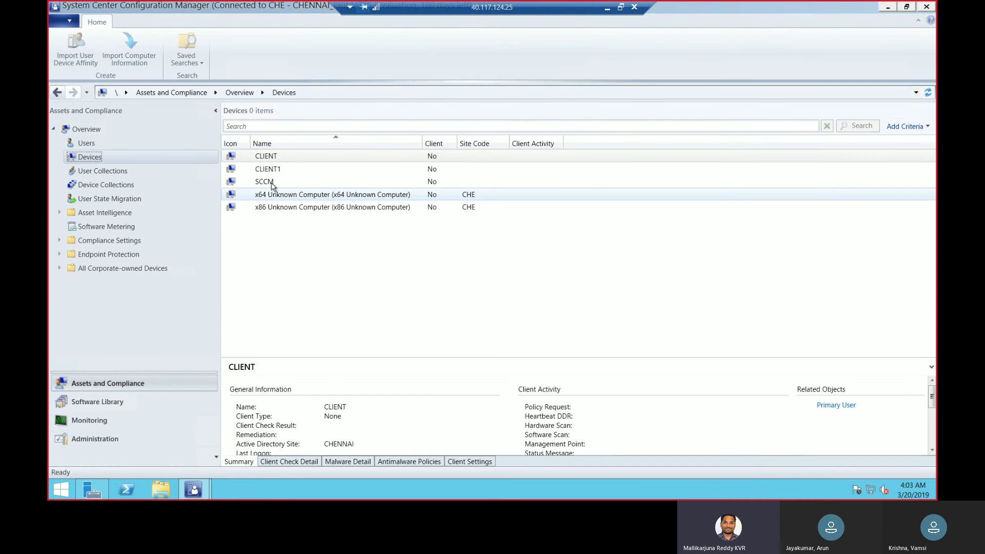
{"action": "left_click", "coordinate": [429, 183]}
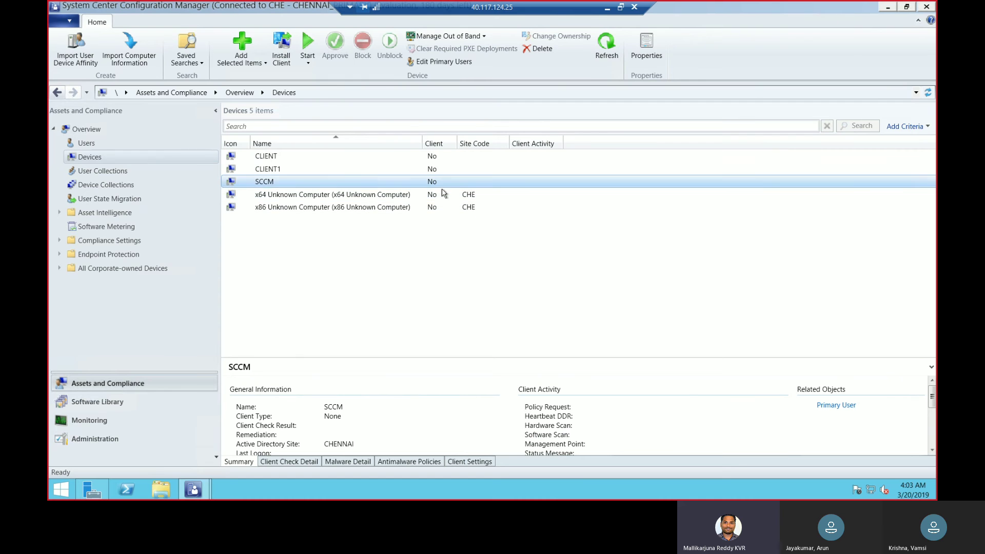
{"action": "left_click", "coordinate": [113, 185]}
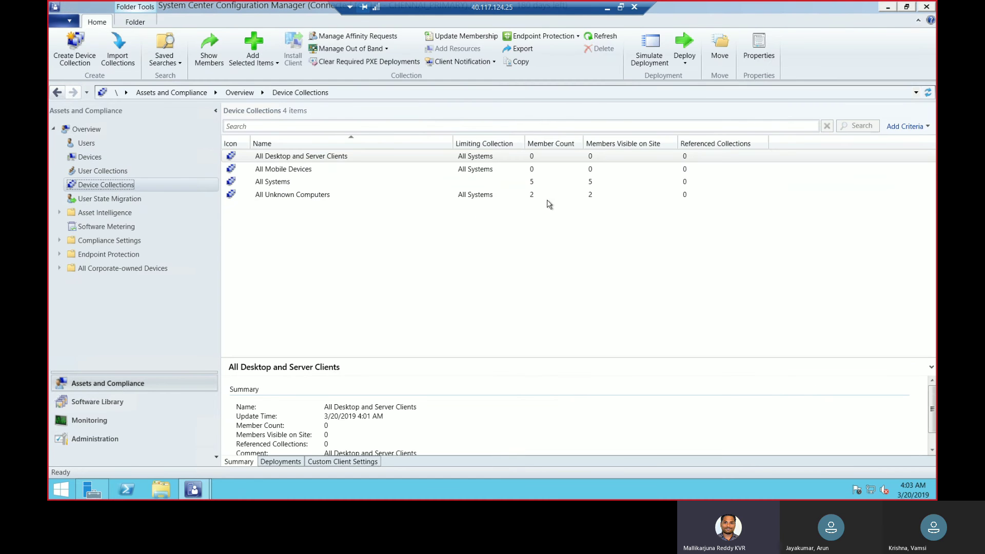
{"action": "left_click", "coordinate": [538, 184]}
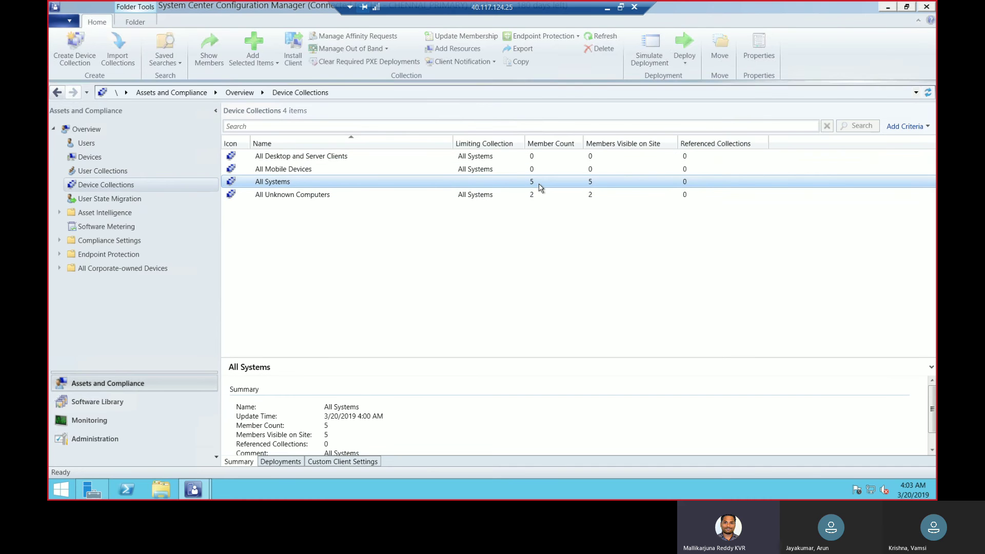
{"action": "left_click", "coordinate": [113, 171]}
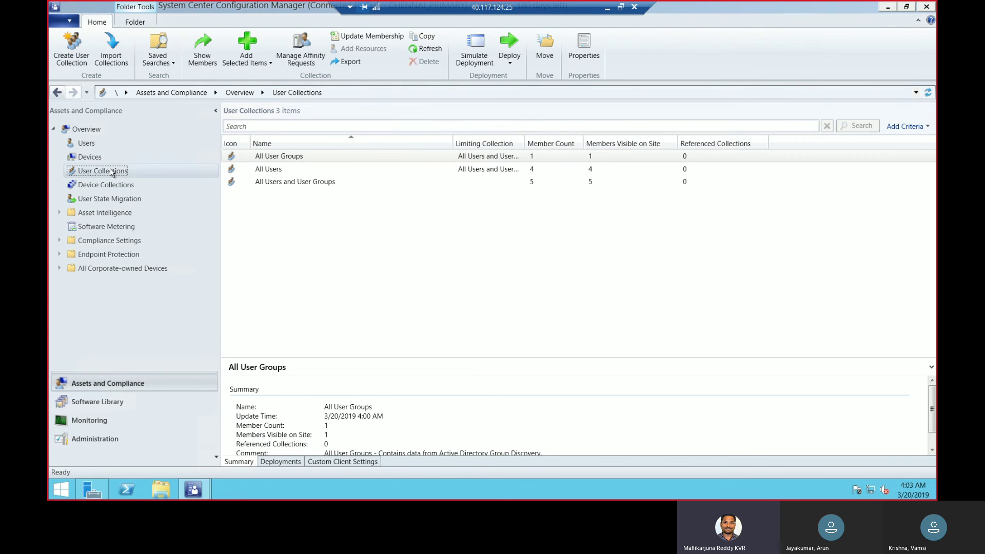
{"action": "right_click", "coordinate": [113, 173]}
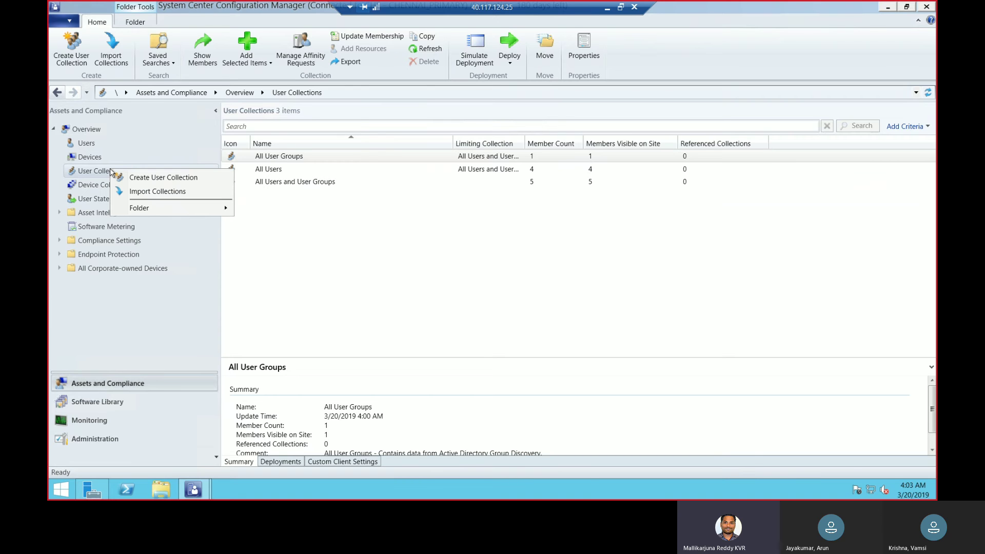
{"action": "mouse_move", "coordinate": [161, 209]}
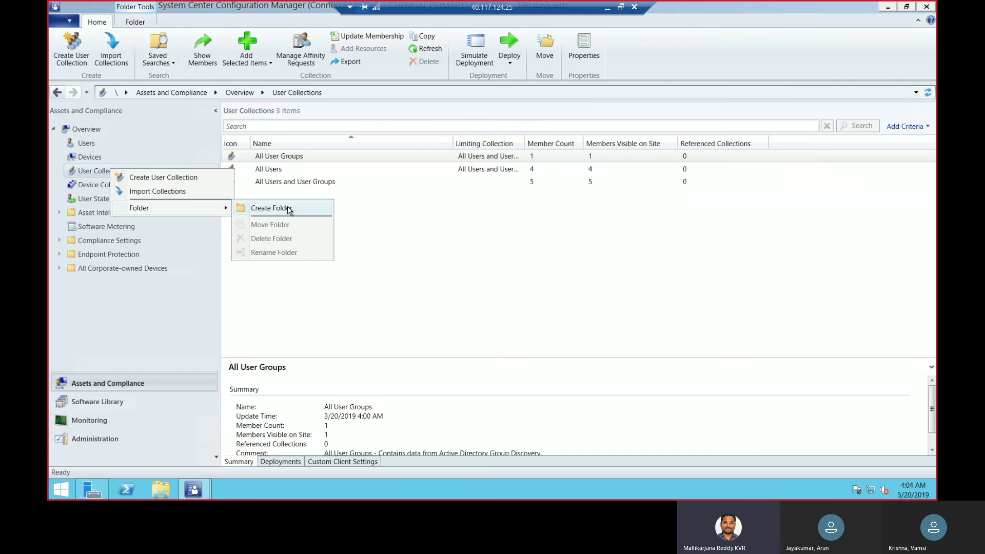
{"action": "left_click", "coordinate": [511, 264]}
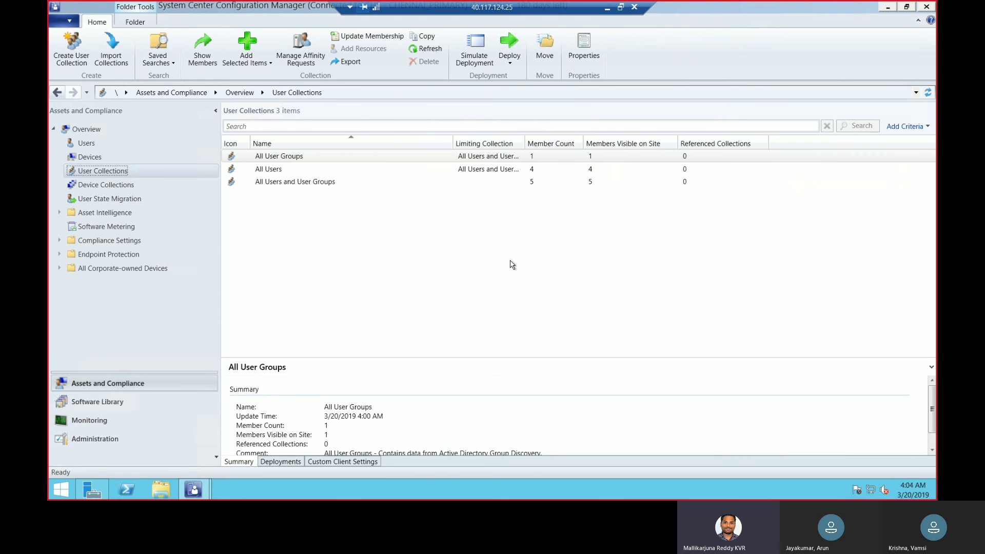
{"action": "right_click", "coordinate": [99, 174]}
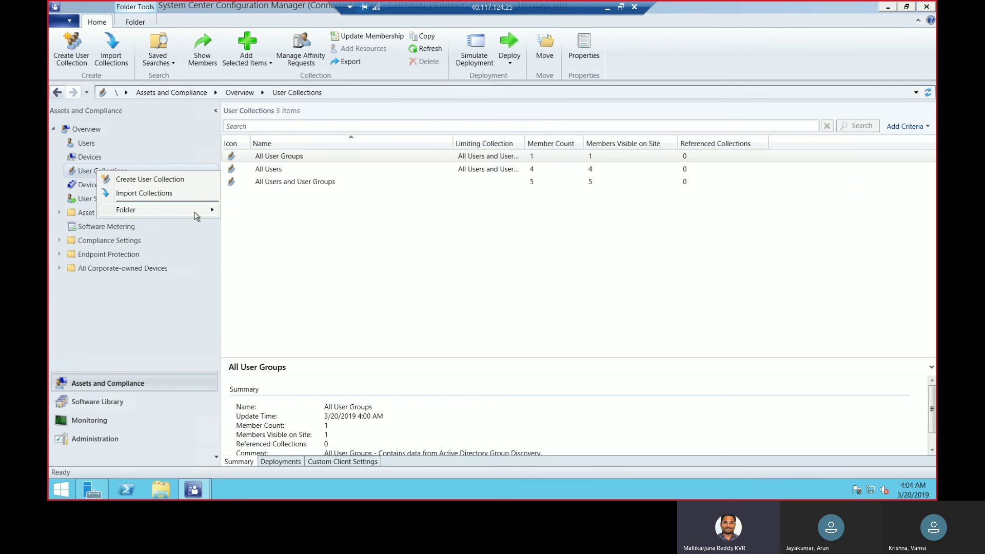
{"action": "mouse_move", "coordinate": [197, 216]}
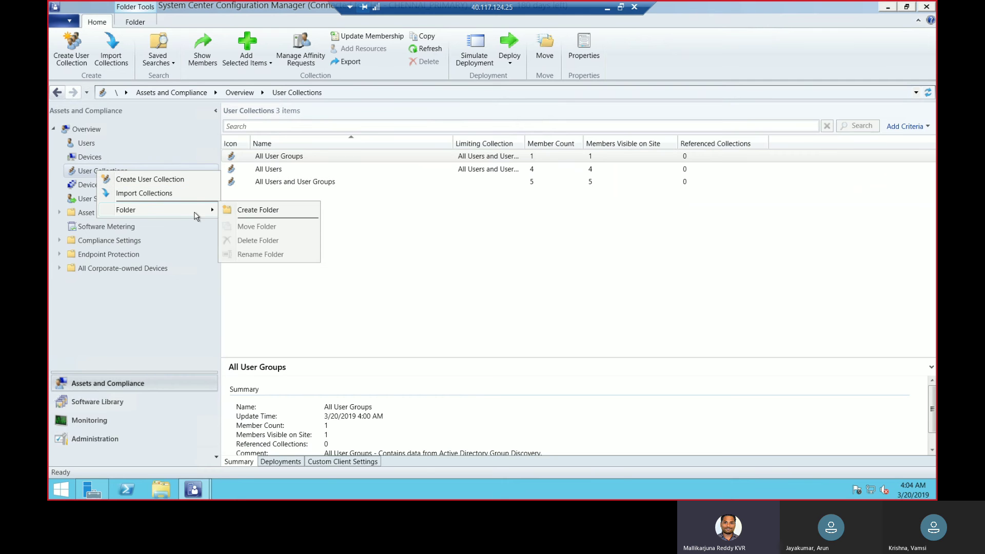
{"action": "left_click", "coordinate": [463, 231]}
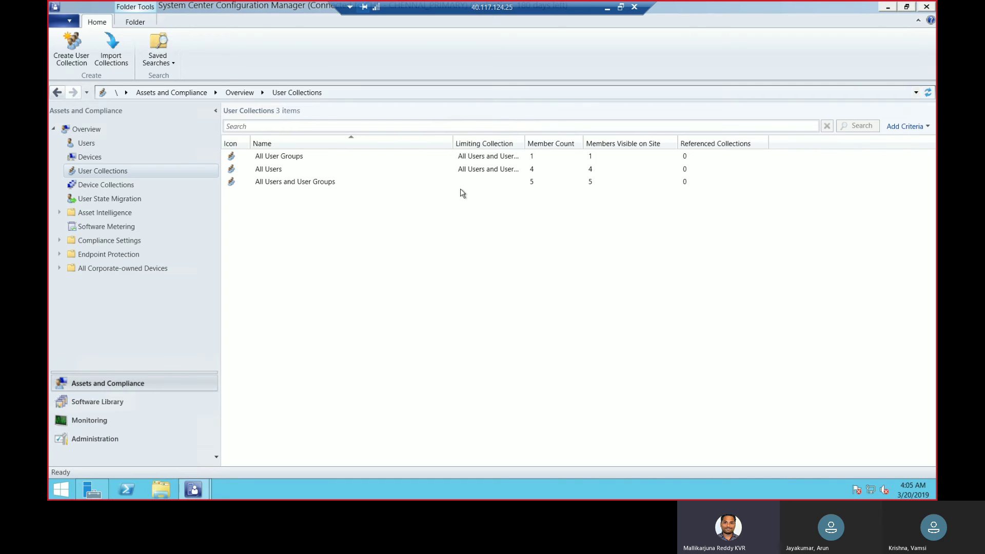
- Add a folder named Corporate under User Collections, then expand the tree and open it
{"action": "left_click", "coordinate": [171, 171]}
{"action": "right_click", "coordinate": [170, 171]}
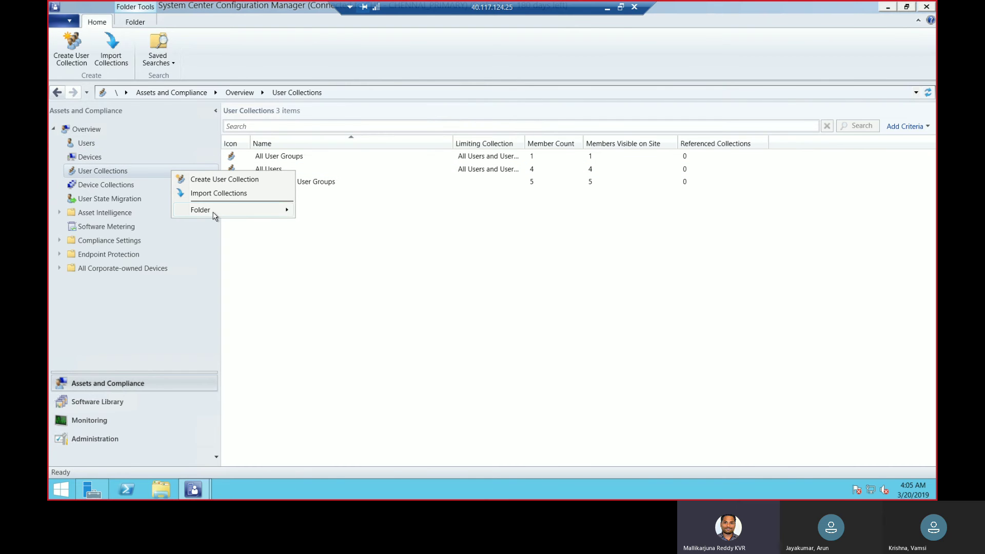
{"action": "mouse_move", "coordinate": [213, 215]}
{"action": "left_click", "coordinate": [333, 210]}
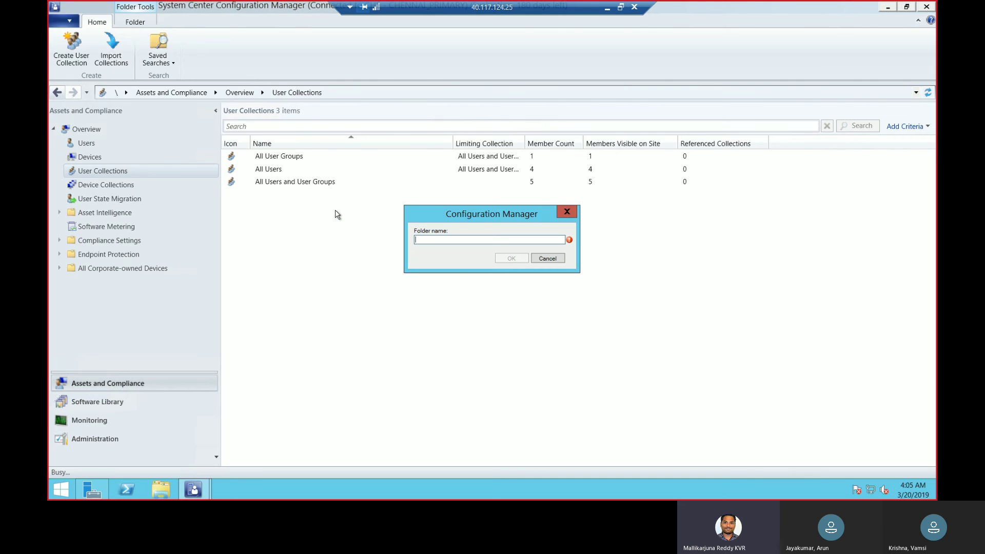
{"action": "type", "text": "Corporate"}
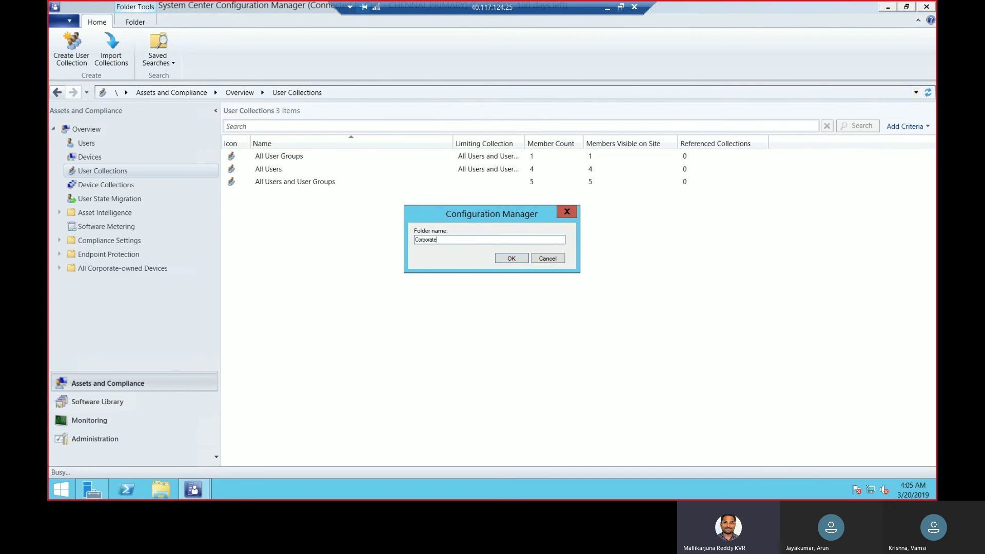
{"action": "left_click", "coordinate": [511, 258]}
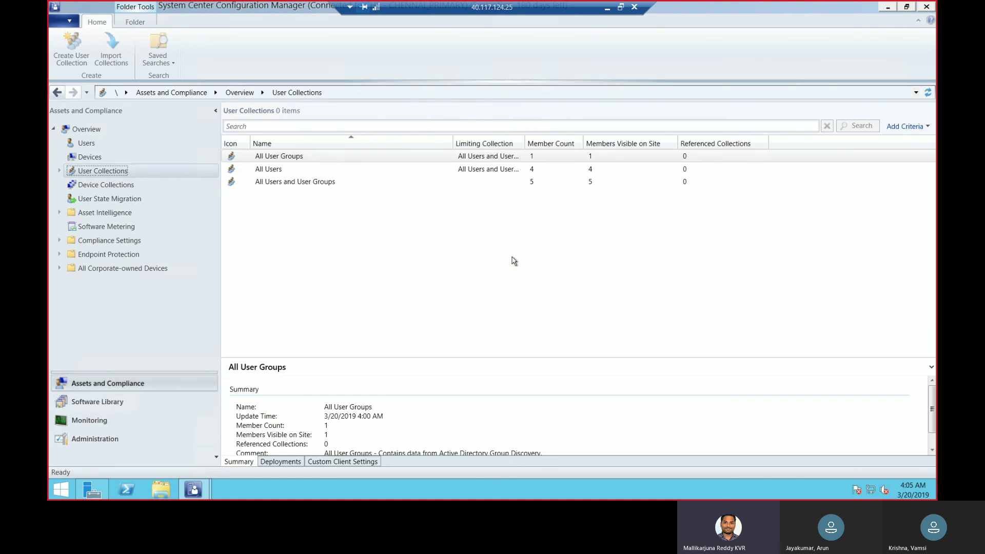
{"action": "left_click", "coordinate": [59, 170]}
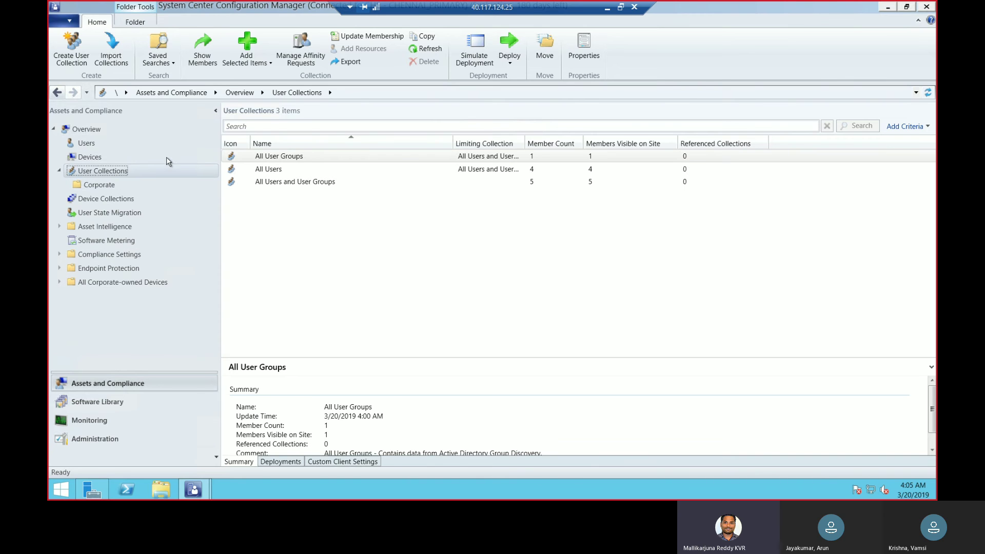
{"action": "left_click", "coordinate": [108, 188]}
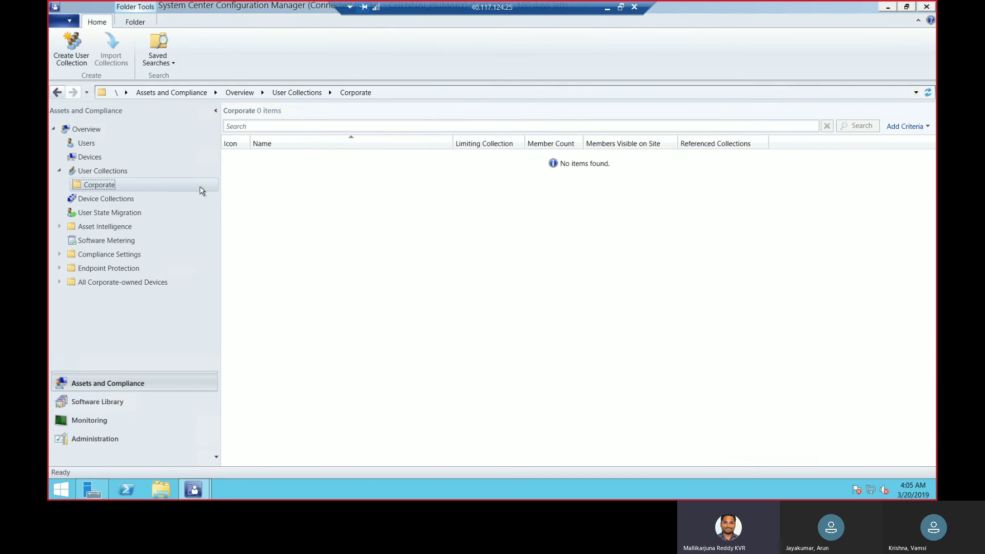
- Begin a new user collection named HR Collection inside Corporate, moving on to its Comment field
{"action": "right_click", "coordinate": [306, 185]}
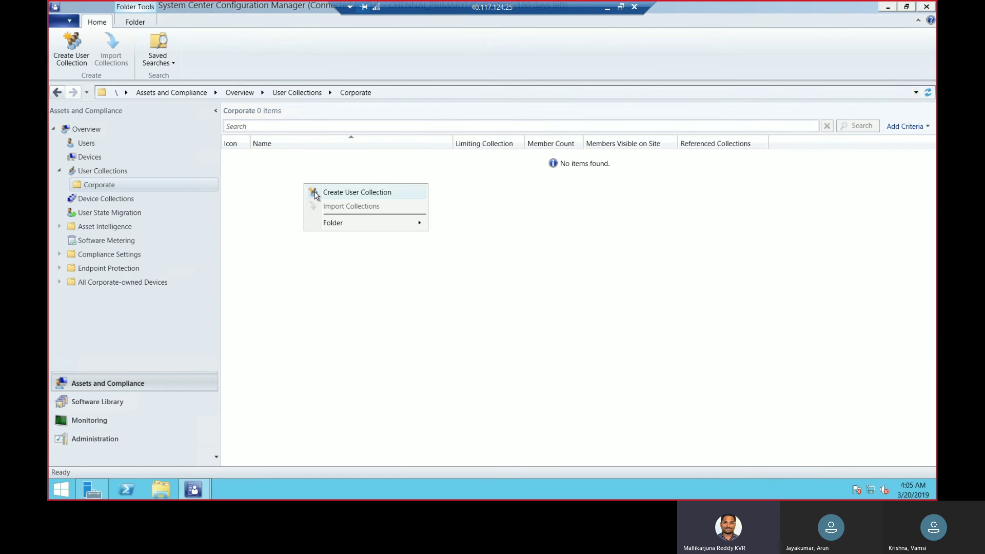
{"action": "left_click", "coordinate": [316, 194]}
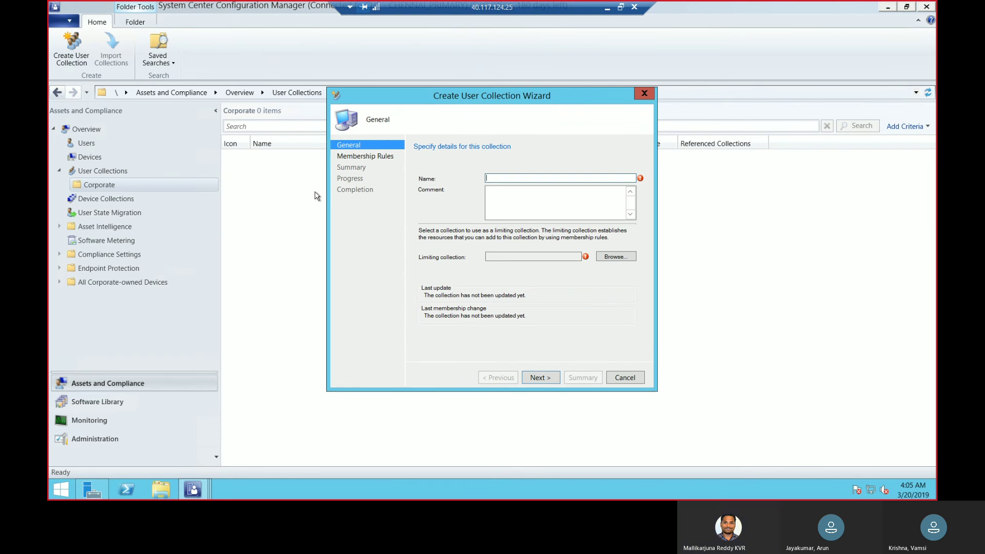
{"action": "type", "text": "HR Collec"}
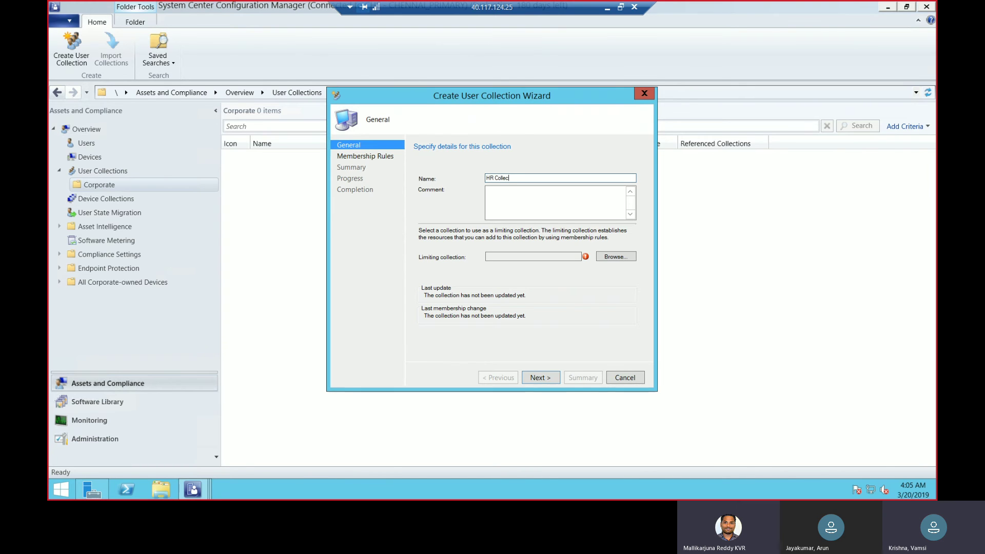
{"action": "type", "text": "tion"}
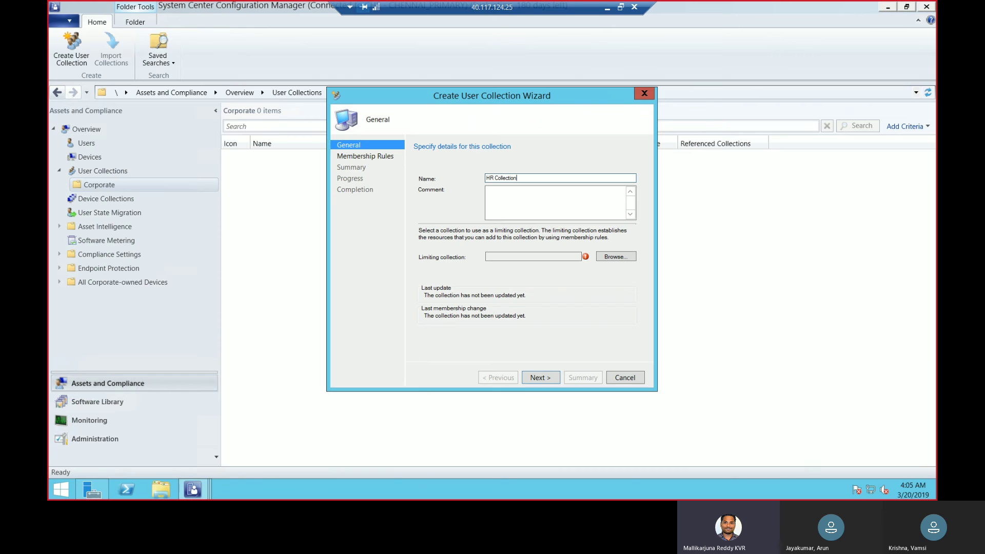
{"action": "left_click", "coordinate": [506, 201]}
- Minimize the remote session and launch Paint by running mspaint
{"action": "left_click", "coordinate": [608, 7]}
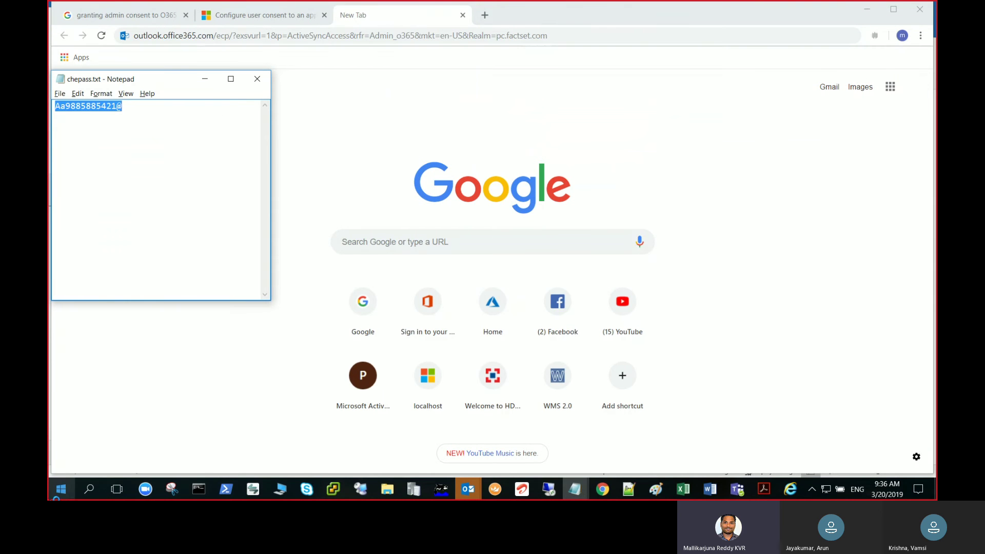
{"action": "right_click", "coordinate": [57, 491]}
{"action": "left_click", "coordinate": [96, 438]}
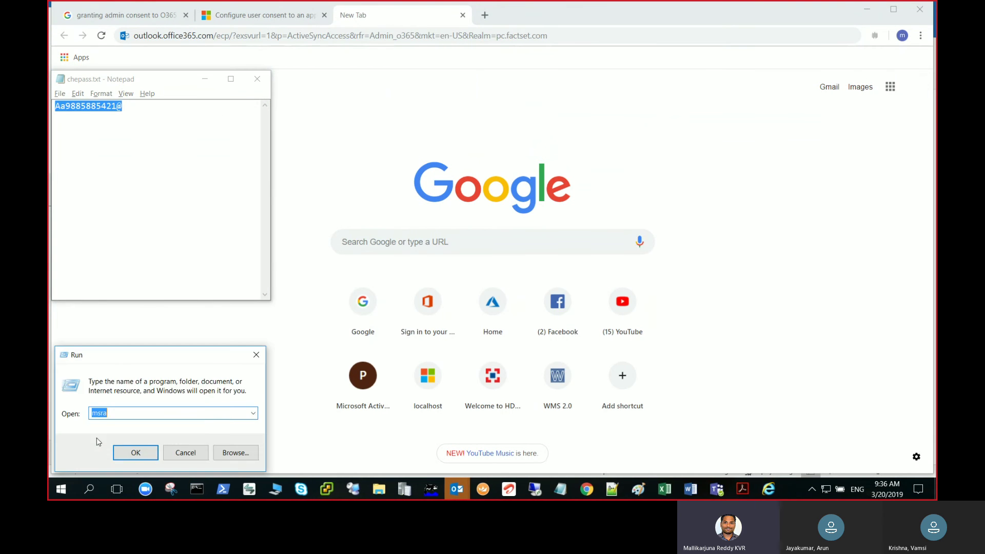
{"action": "type", "text": "mspaint"}
{"action": "key", "text": "Return"}
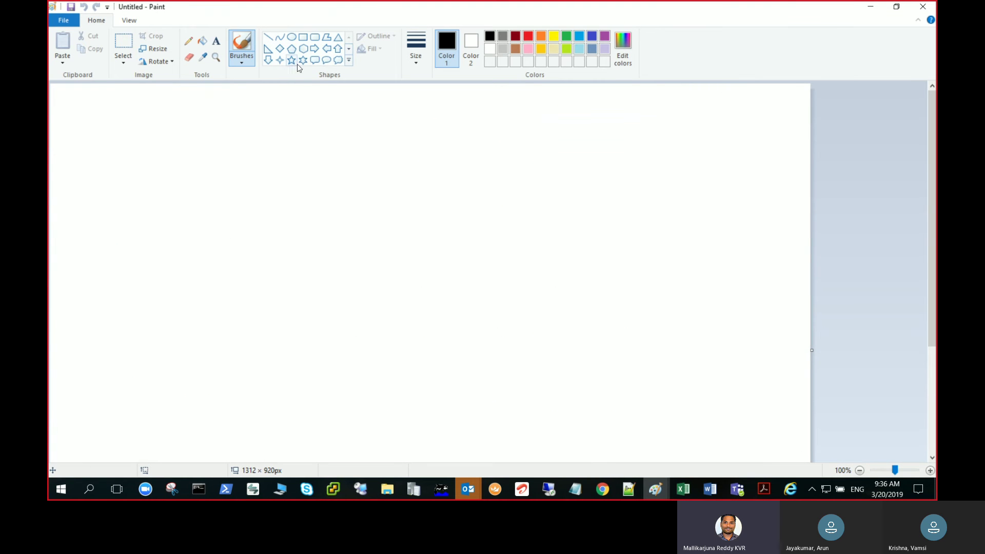
- Draw two side-by-side ellipses and a rectangle beneath them, then place a text box above the left ellipse
{"action": "left_click", "coordinate": [291, 36]}
{"action": "left_click_drag", "start_coordinate": [202, 180], "coordinate": [320, 253]}
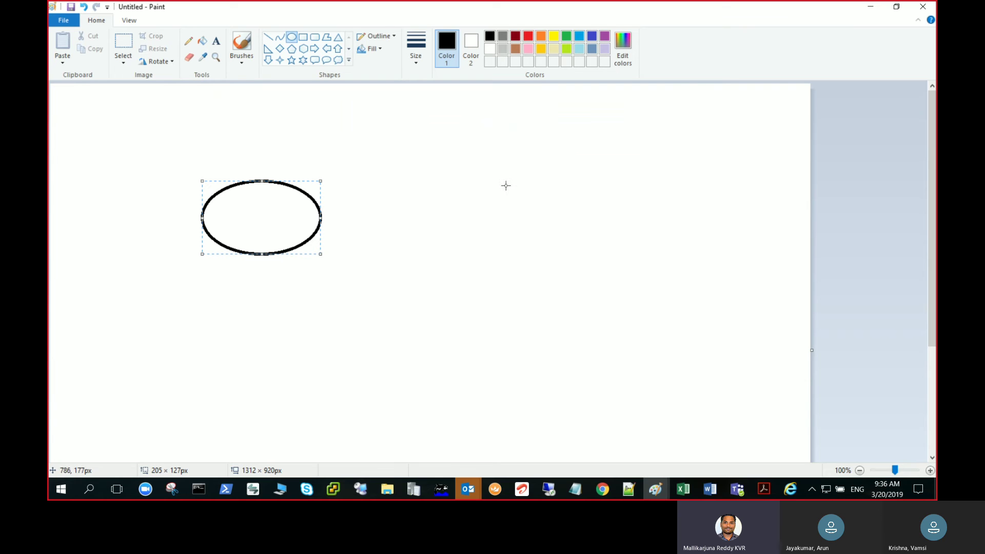
{"action": "left_click_drag", "start_coordinate": [492, 174], "coordinate": [611, 245]}
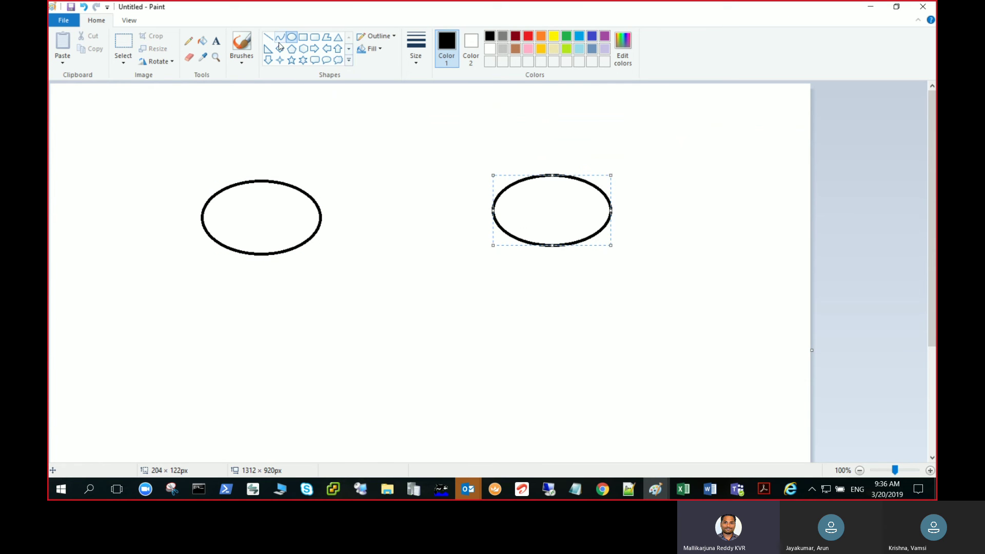
{"action": "left_click", "coordinate": [303, 37]}
{"action": "left_click_drag", "start_coordinate": [315, 334], "coordinate": [560, 442]}
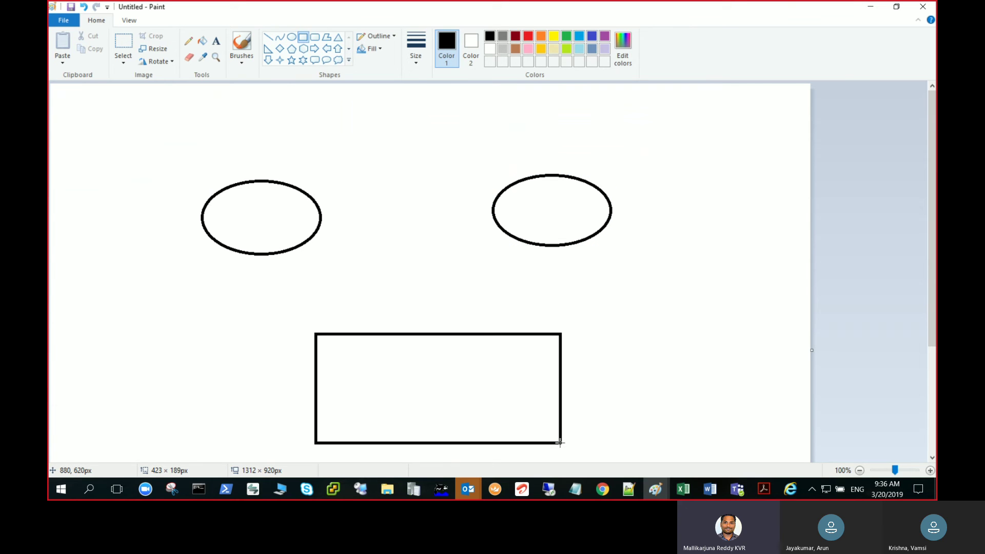
{"action": "left_click", "coordinate": [216, 41]}
{"action": "left_click_drag", "start_coordinate": [208, 129], "coordinate": [313, 170]}
- Label the left ellipse 'win 8' and the right ellipse 'win 10'
{"action": "type", "text": "win 8"}
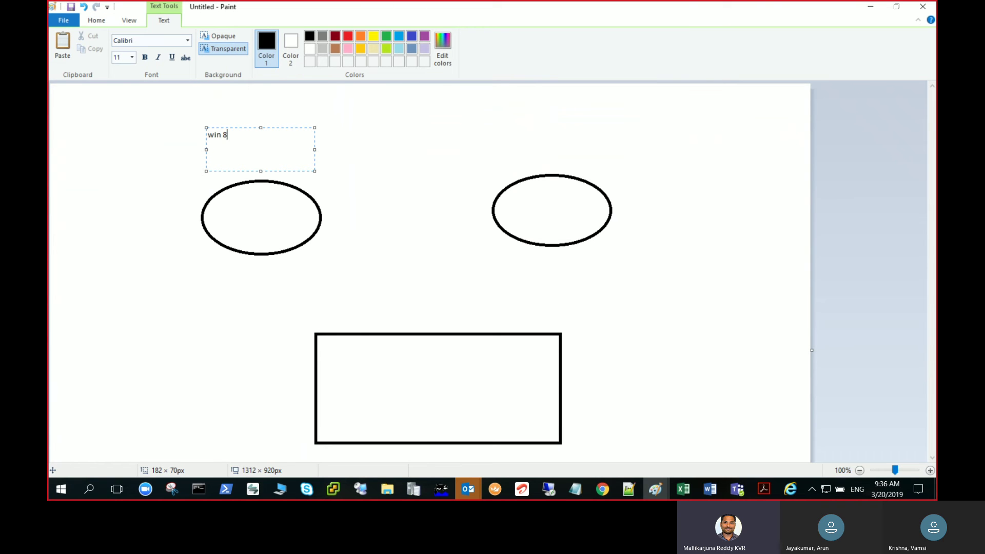
{"action": "left_click", "coordinate": [98, 21]}
{"action": "left_click", "coordinate": [219, 44]}
{"action": "left_click_drag", "start_coordinate": [495, 130], "coordinate": [674, 169]}
{"action": "type", "text": "win 10"}
{"action": "key", "text": "Return"}
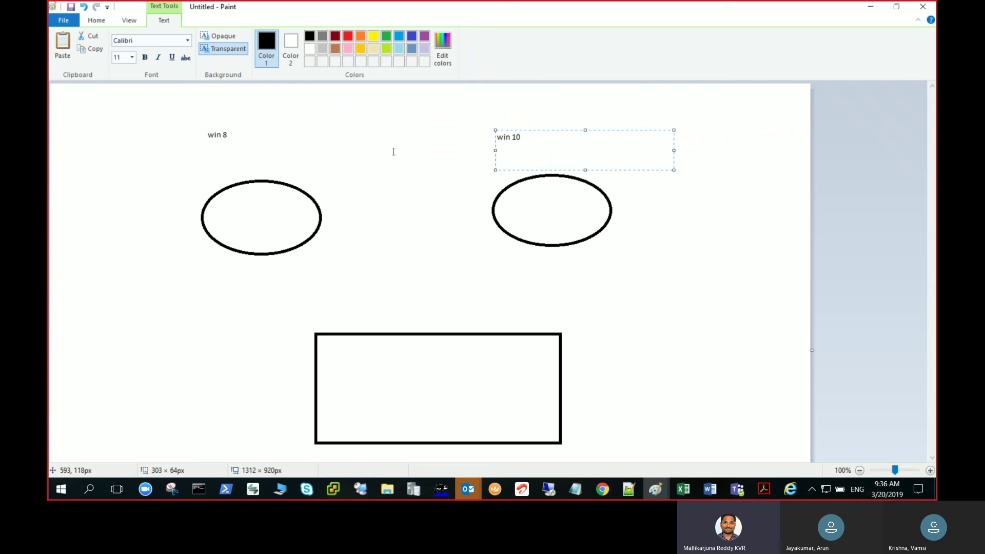
{"action": "left_click", "coordinate": [204, 127]}
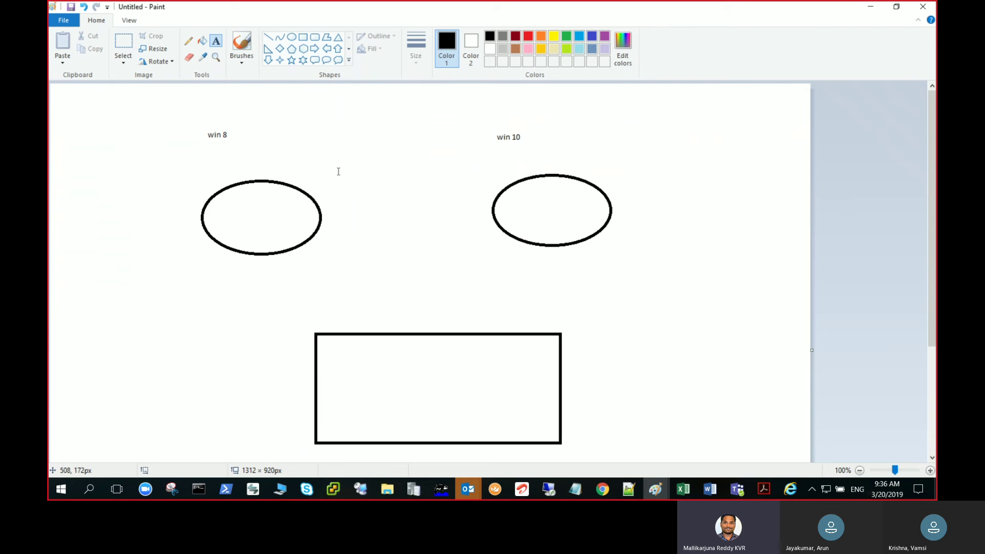
- Add '32 bit' and '64 bit' on two lines below the win 8 label
{"action": "left_click", "coordinate": [216, 41]}
{"action": "left_click_drag", "start_coordinate": [200, 150], "coordinate": [280, 155]}
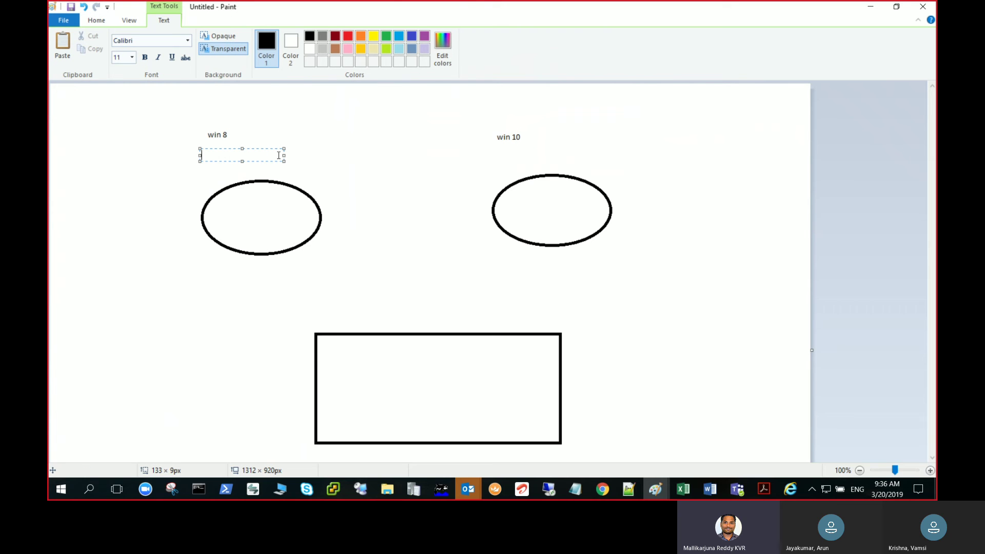
{"action": "type", "text": "32 bit"}
{"action": "key", "text": "Return"}
{"action": "type", "text": "64 bit"}
{"action": "left_click", "coordinate": [398, 183]}
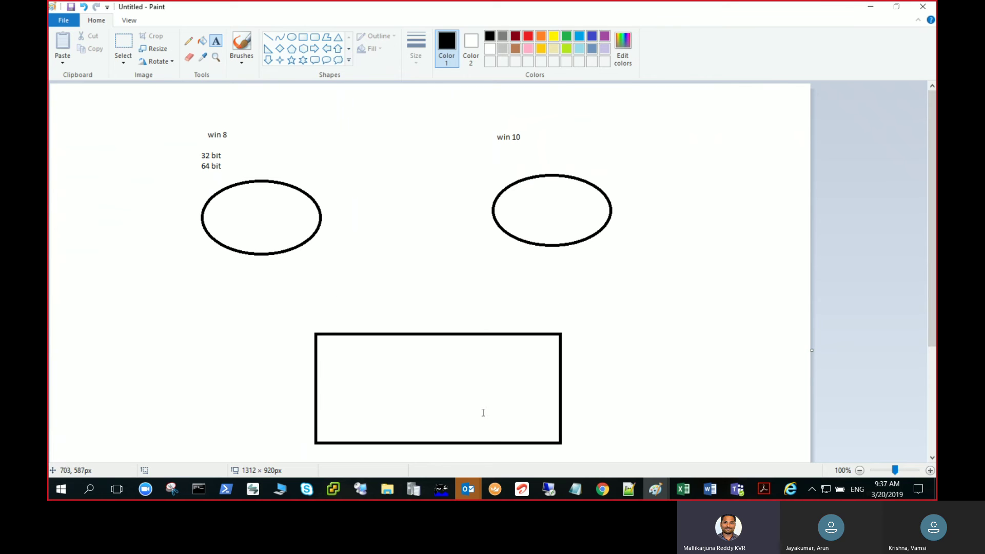
- Caption the rectangle 'new collection 32 bit machines of win 8'
{"action": "left_click_drag", "start_coordinate": [357, 308], "coordinate": [515, 318]}
{"action": "type", "text": "new collection w"}
{"action": "key", "text": "BackSpace"}
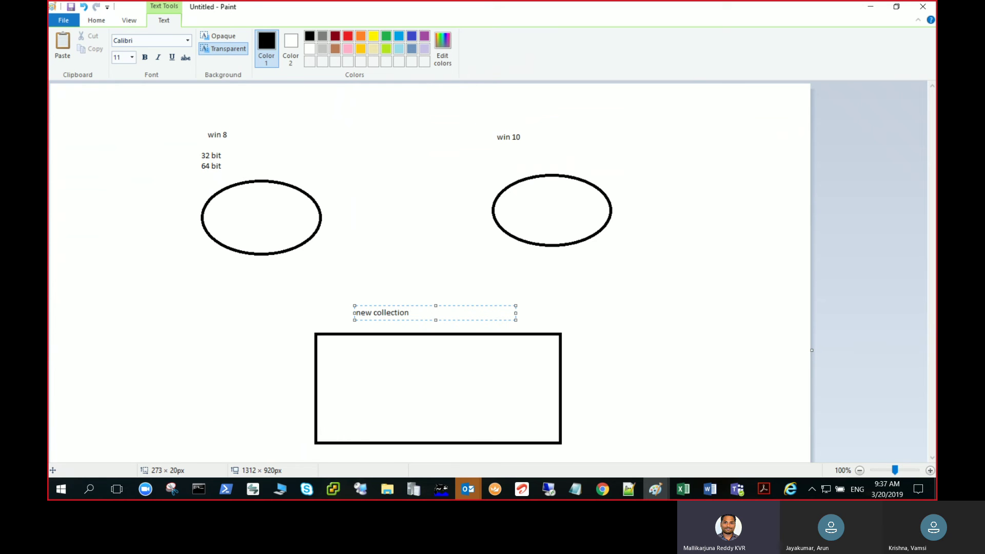
{"action": "type", "text": "32 bit machines of win 8"}
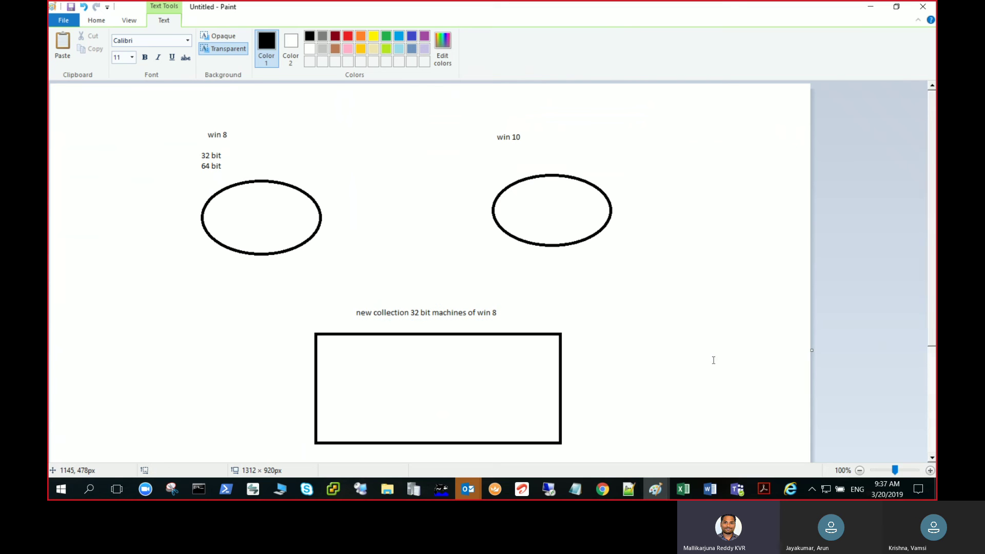
{"action": "left_click", "coordinate": [375, 359]}
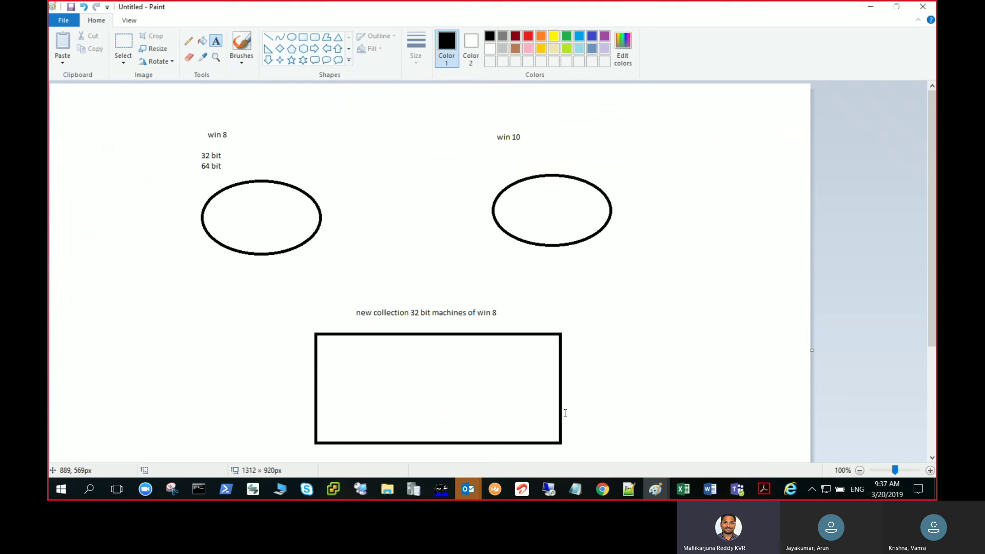
{"action": "left_click", "coordinate": [291, 39]}
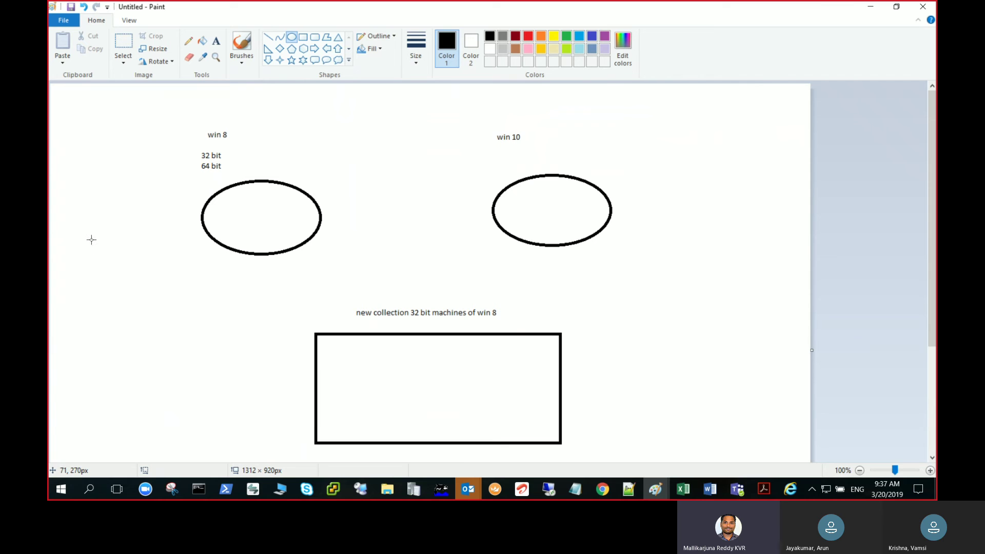
- Draw a large lower-left ellipse and a small oval above it, labelled 'all devices colletions'
{"action": "left_click_drag", "start_coordinate": [58, 306], "coordinate": [238, 437]}
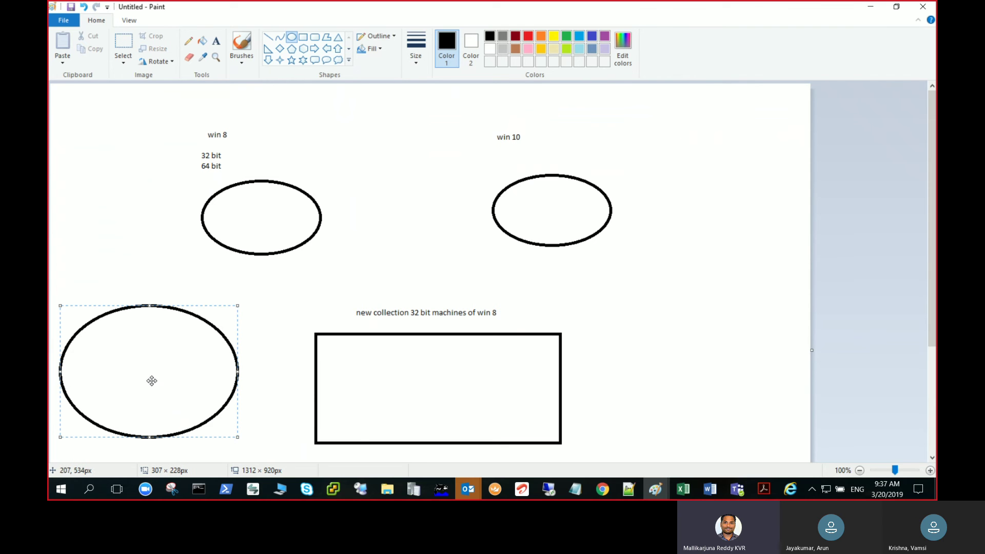
{"action": "mouse_move", "coordinate": [89, 244]}
{"action": "left_mouse_down"}
{"action": "mouse_move", "coordinate": [98, 261]}
{"action": "mouse_move", "coordinate": [229, 304]}
{"action": "left_mouse_up"}
{"action": "left_click", "coordinate": [216, 40]}
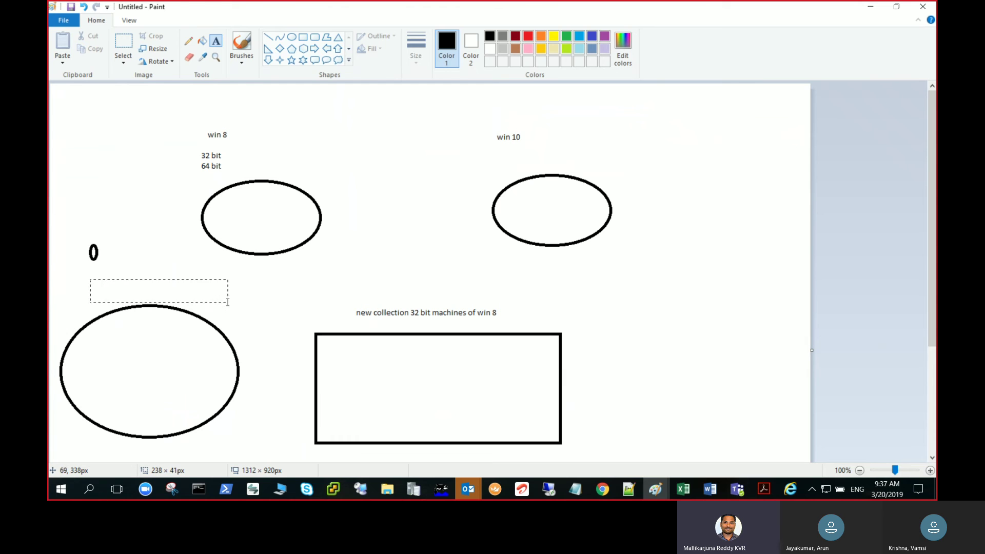
{"action": "type", "text": "all device"}
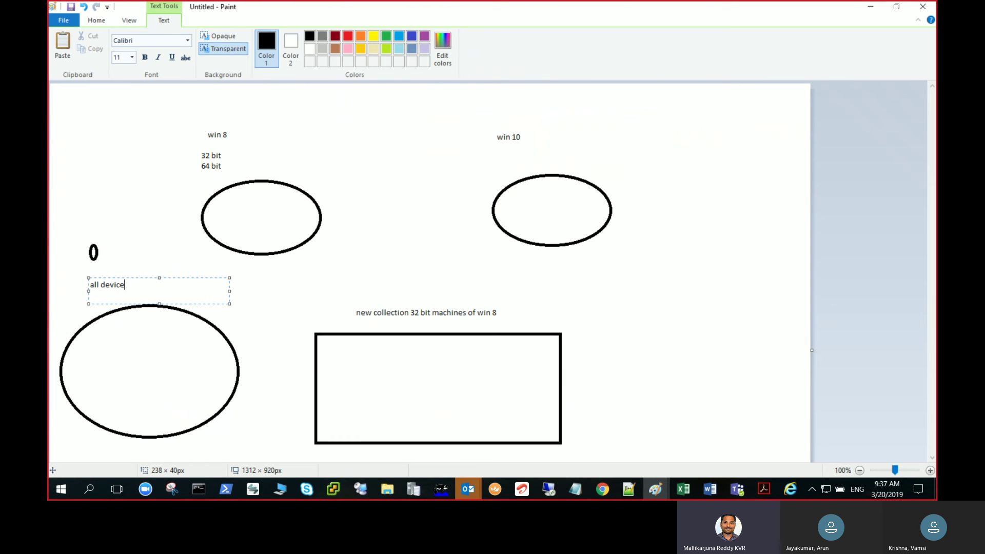
{"action": "type", "text": "s colletions"}
{"action": "left_click", "coordinate": [186, 351]}
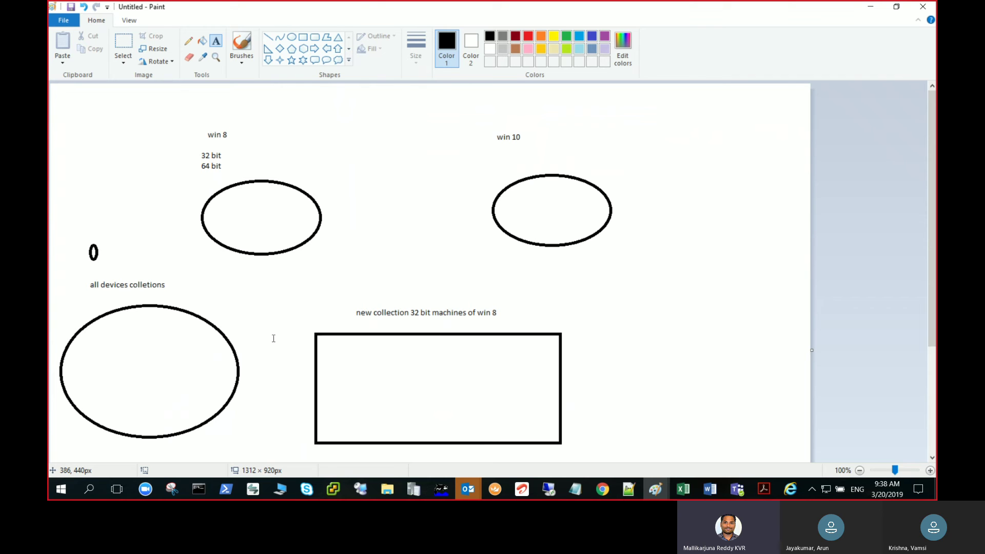
- Write 10000 in the large ellipse, 2000 in the win 8 ellipse and 8000 in the win 10 ellipse
{"action": "left_click", "coordinate": [132, 343]}
{"action": "type", "text": "10000"}
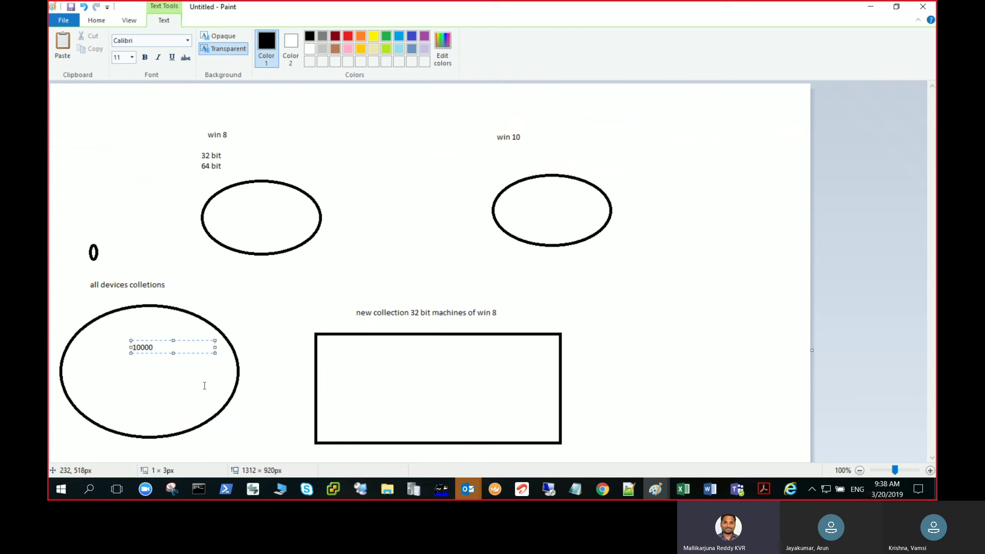
{"action": "left_click", "coordinate": [265, 400]}
{"action": "left_click_drag", "start_coordinate": [236, 205], "coordinate": [320, 226]}
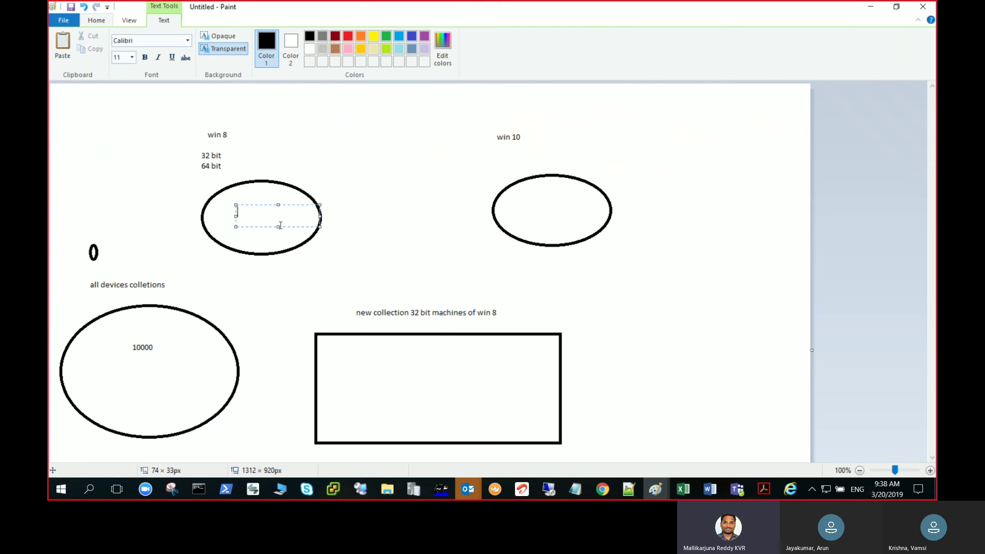
{"action": "type", "text": "2000"}
{"action": "left_click", "coordinate": [532, 198]}
{"action": "left_click_drag", "start_coordinate": [531, 197], "coordinate": [592, 218]}
{"action": "type", "text": "800"}
{"action": "key", "text": "BackSpace"}
{"action": "key", "text": "BackSpace"}
{"action": "type", "text": "000"}
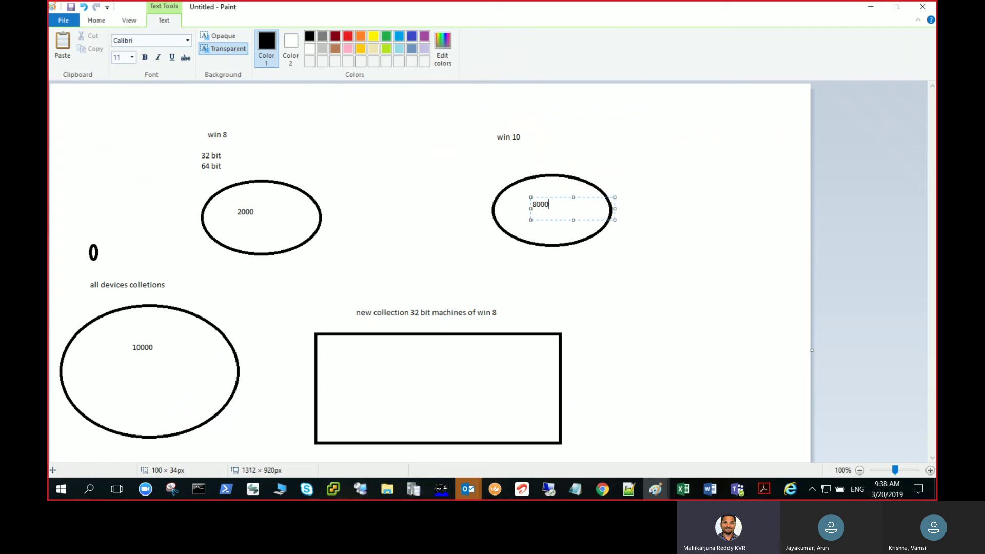
{"action": "left_click", "coordinate": [602, 241]}
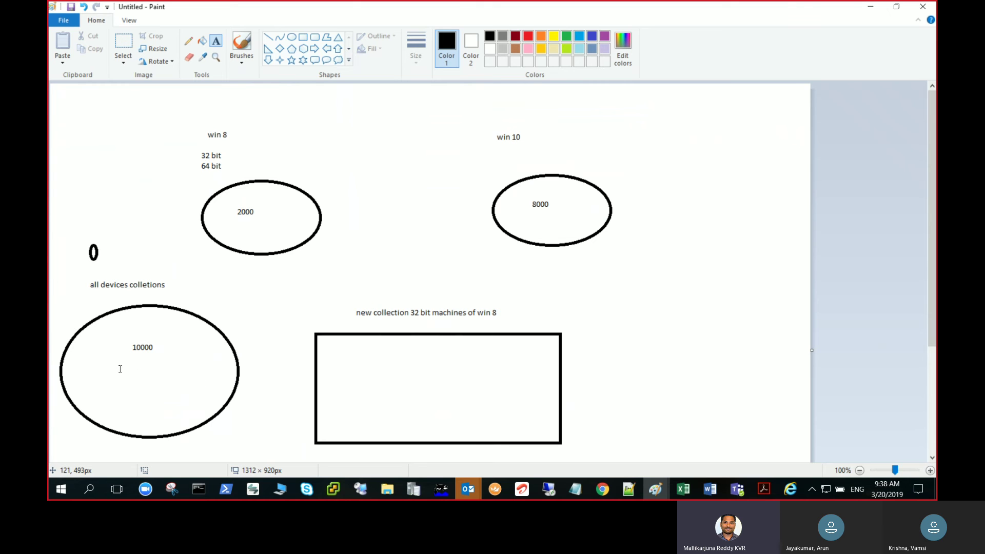
- Write 500 inside the rectangle and discard an extra empty text box
{"action": "left_click_drag", "start_coordinate": [372, 379], "coordinate": [480, 411]}
{"action": "type", "text": "500"}
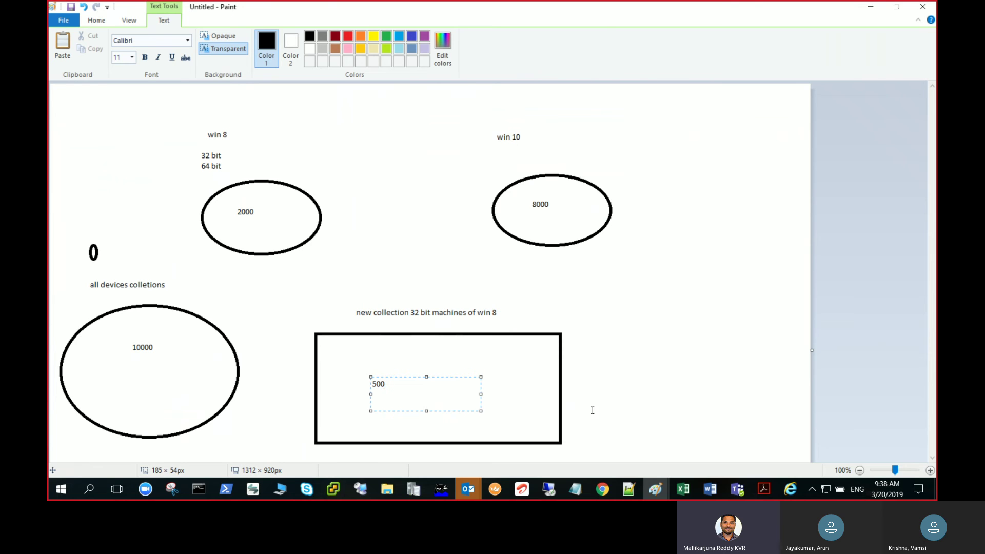
{"action": "left_click", "coordinate": [662, 410]}
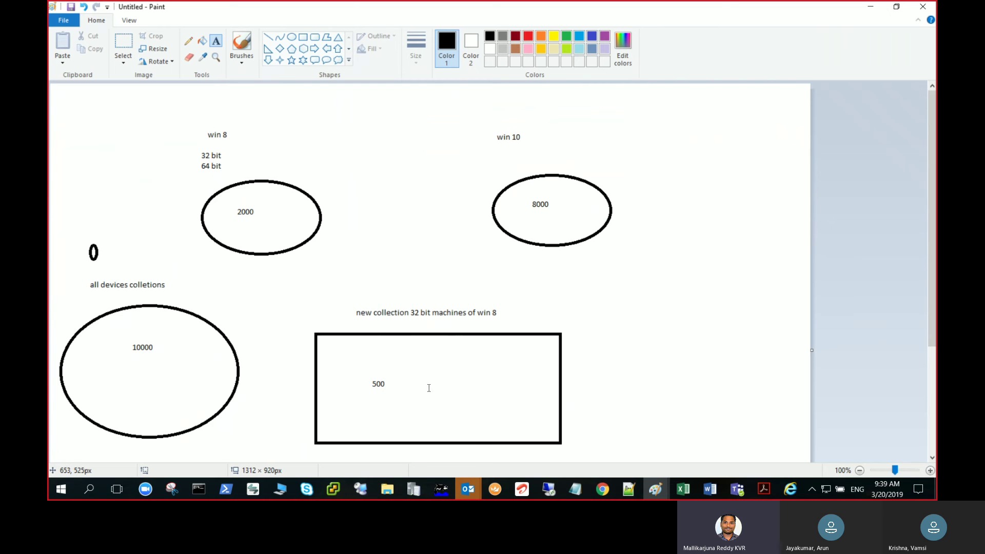
{"action": "left_click_drag", "start_coordinate": [429, 393], "coordinate": [333, 368]}
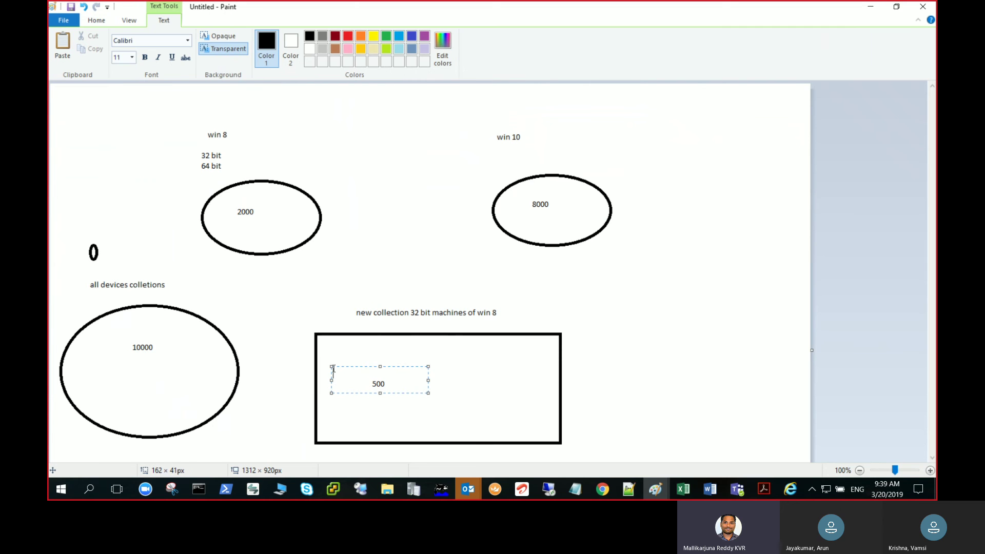
{"action": "left_click", "coordinate": [391, 390]}
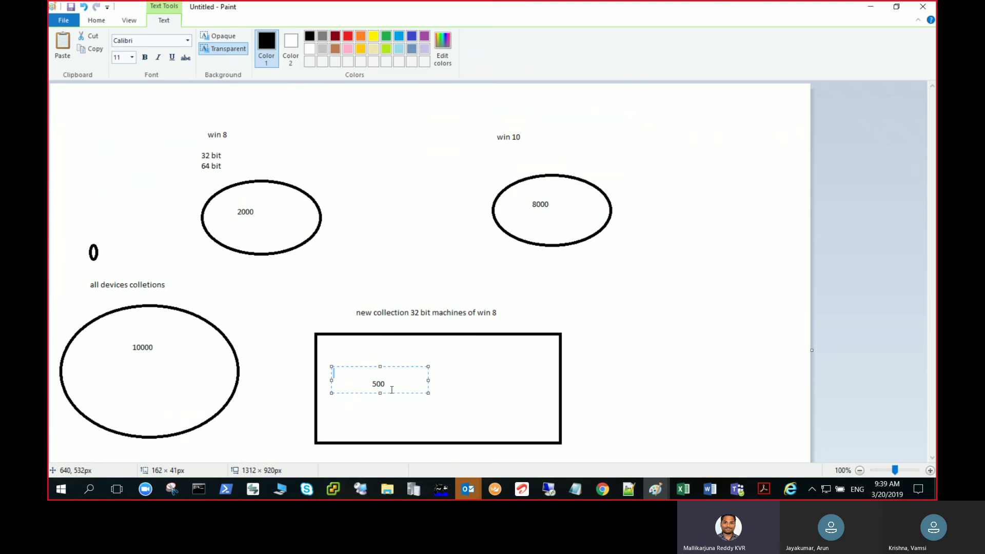
{"action": "left_click", "coordinate": [617, 318]}
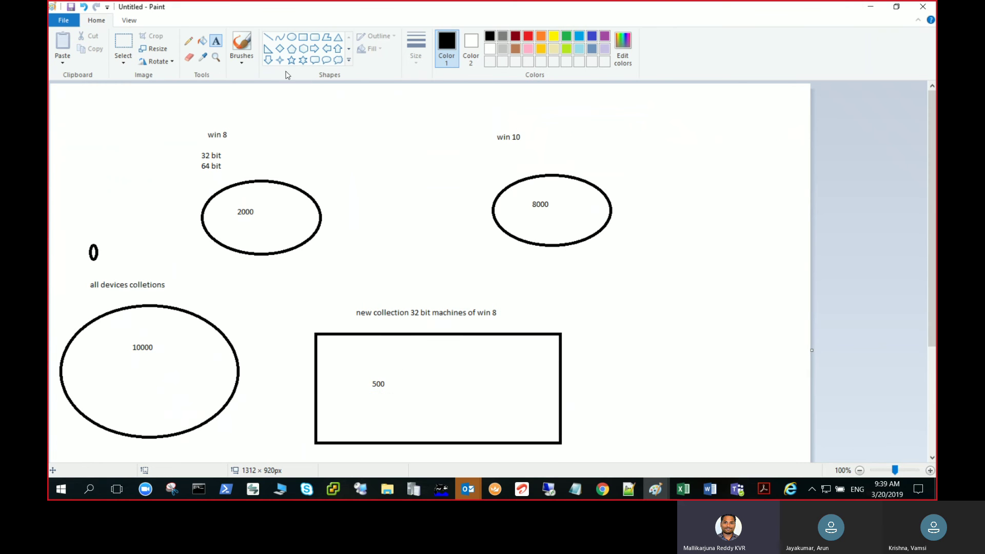
{"action": "left_click", "coordinate": [268, 36]}
- Draw a line from the win 8 ellipse to the rectangle caption, then return to the remote session
{"action": "left_click_drag", "start_coordinate": [350, 326], "coordinate": [293, 249]}
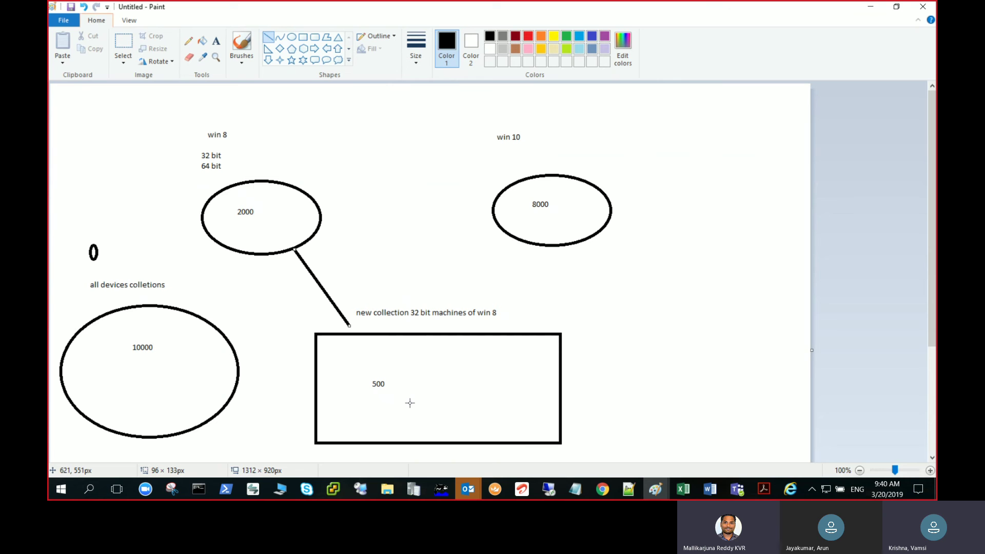
{"action": "key", "text": "alt+Tab"}
{"action": "key", "text": "alt+Tab"}
{"action": "key", "text": "alt+Tab"}
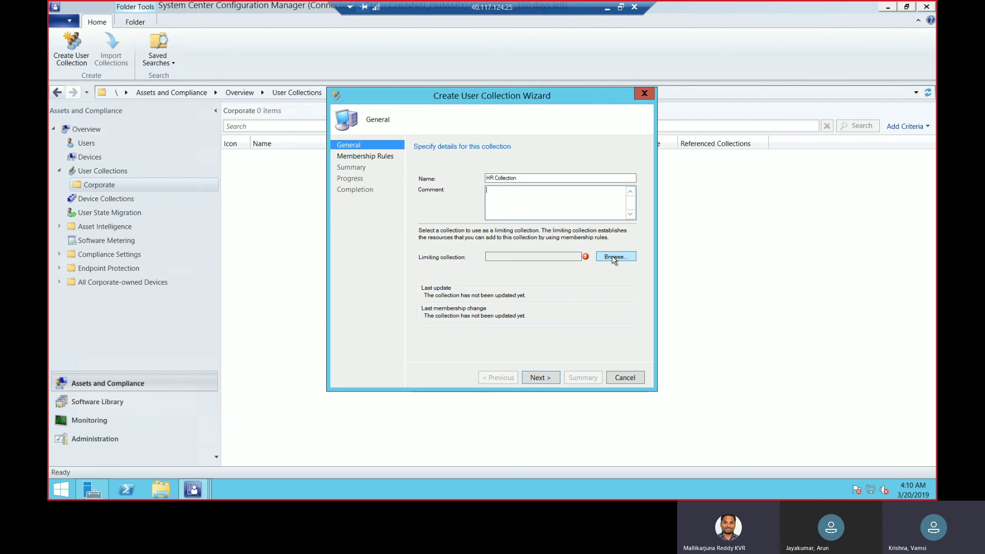
- Limit HR Collection to All Users under Root
{"action": "left_click", "coordinate": [614, 259]}
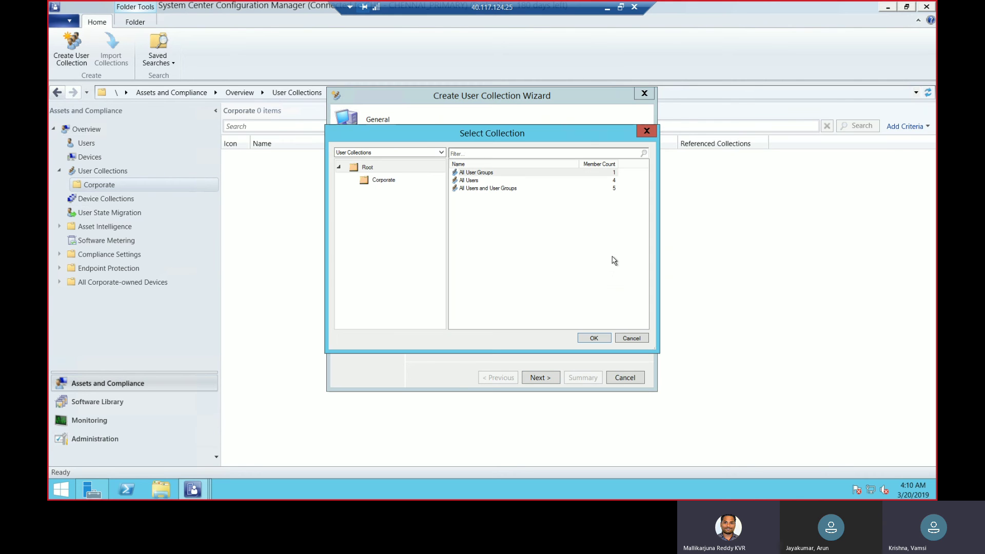
{"action": "left_click", "coordinate": [489, 182]}
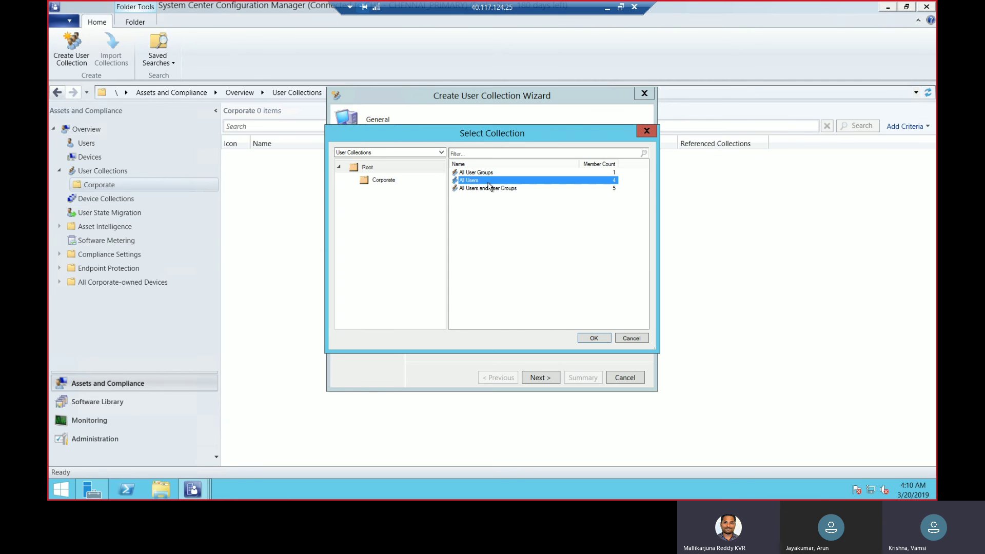
{"action": "left_click", "coordinate": [593, 340]}
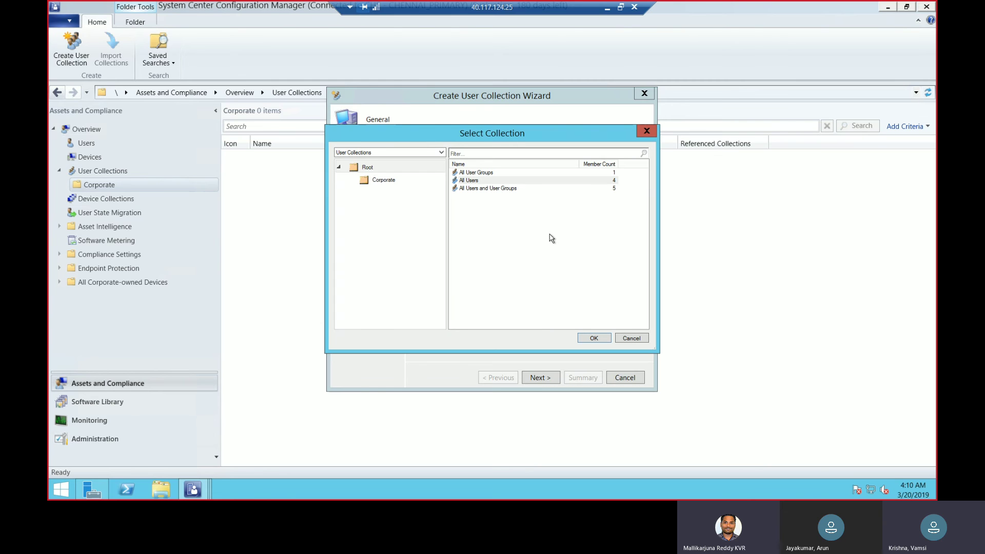
{"action": "left_click", "coordinate": [523, 179]}
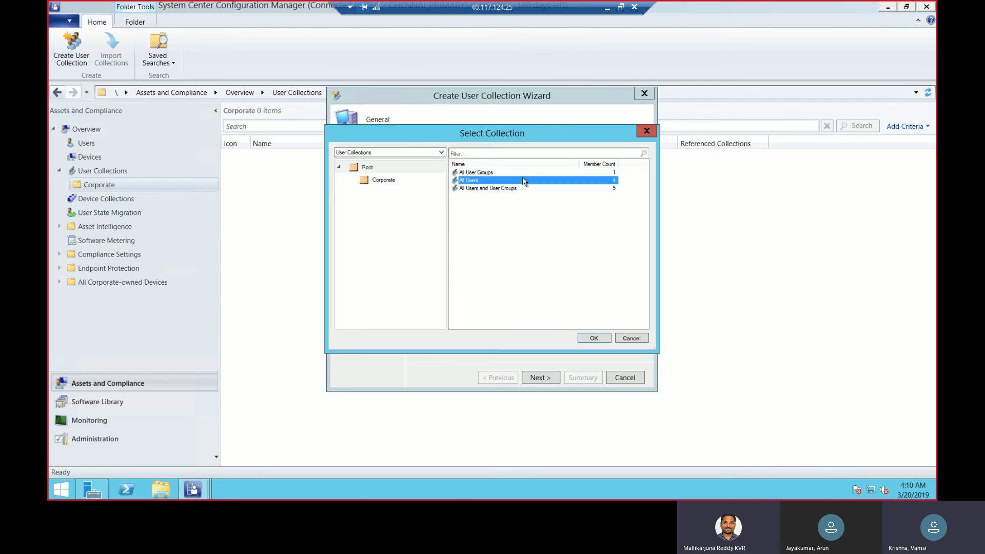
{"action": "left_click", "coordinate": [594, 338]}
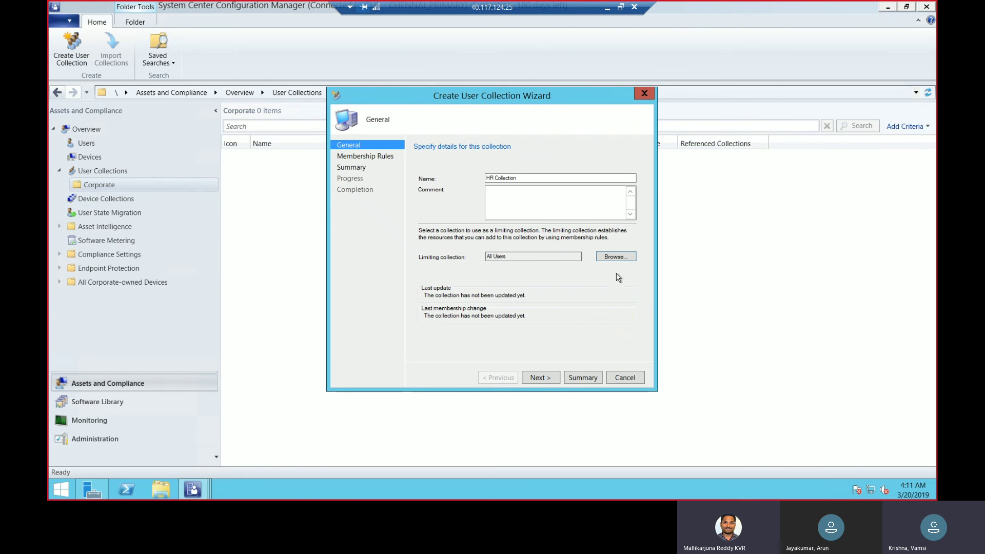
- Advance to Membership Rules and begin a direct membership rule
{"action": "left_click", "coordinate": [540, 379]}
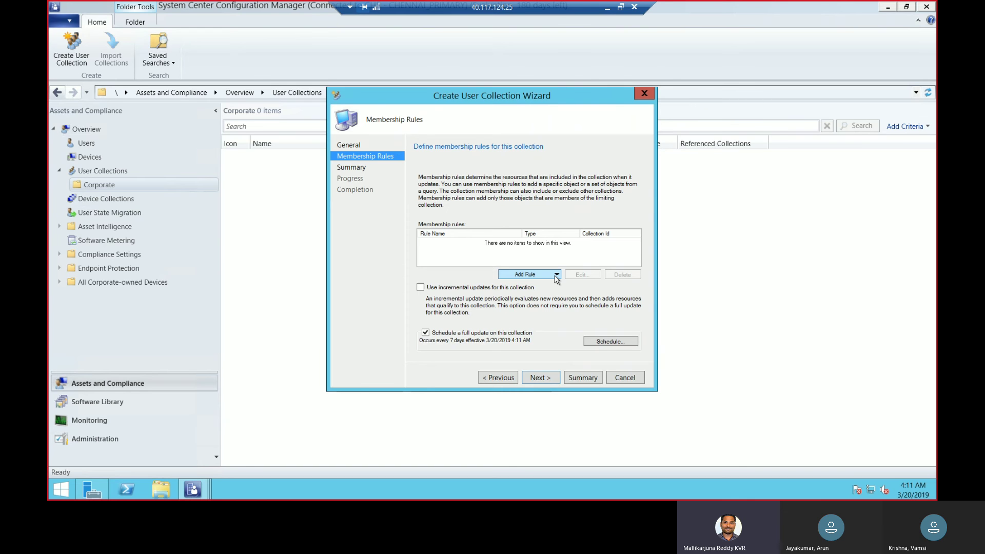
{"action": "left_click", "coordinate": [557, 275]}
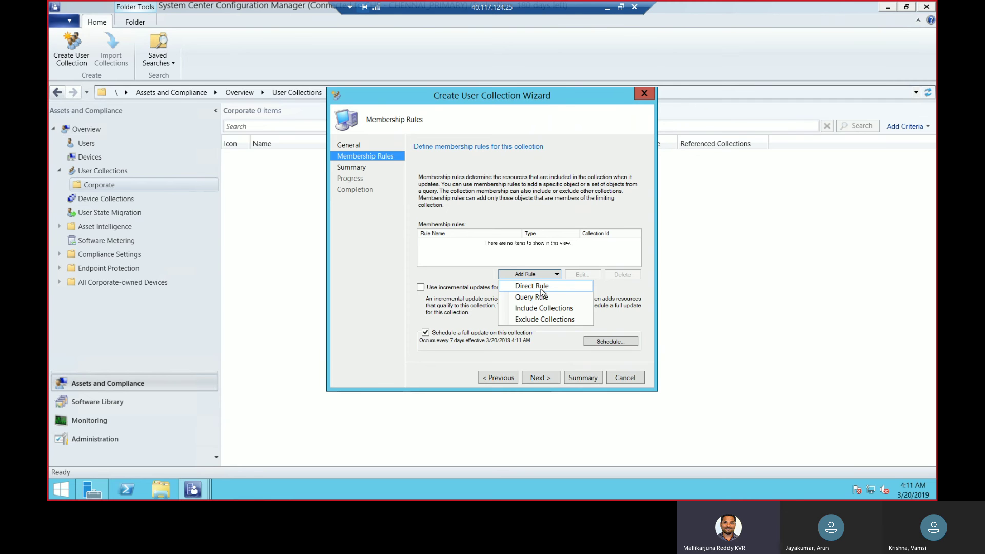
{"action": "left_click", "coordinate": [541, 288]}
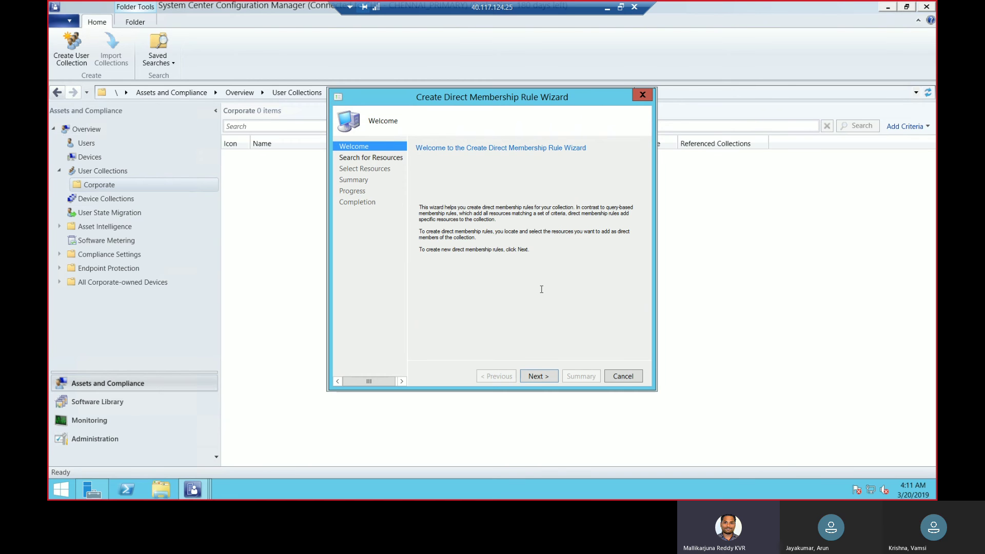
{"action": "left_click", "coordinate": [535, 377]}
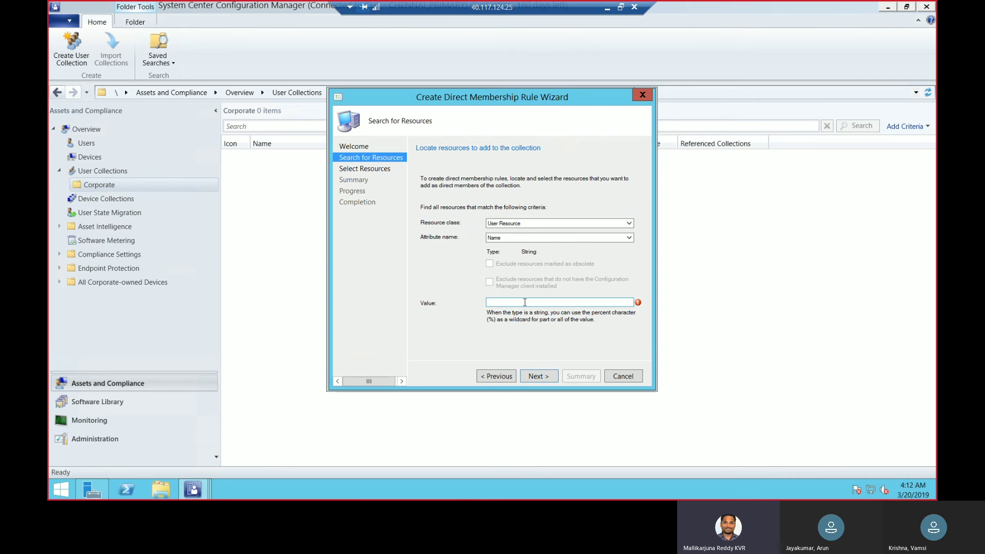
- Abandon the unfinished direct rule, confirming the discard with Yes
{"action": "left_click", "coordinate": [641, 96]}
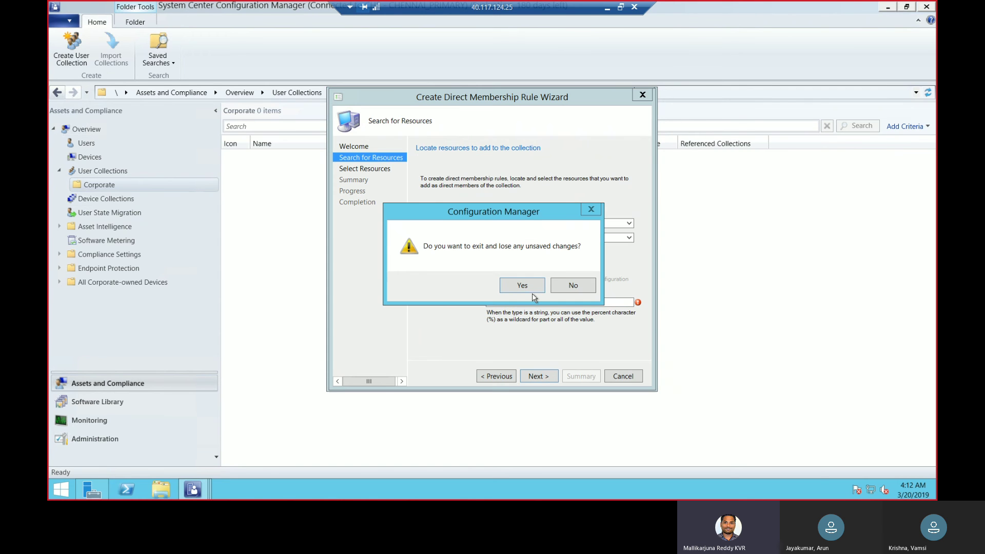
{"action": "left_click", "coordinate": [533, 289]}
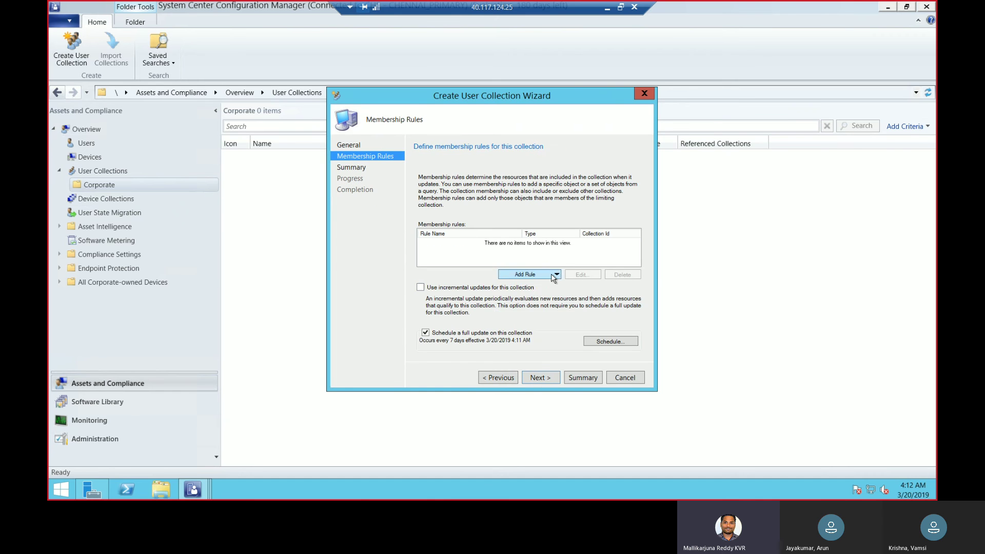
{"action": "left_click", "coordinate": [554, 276]}
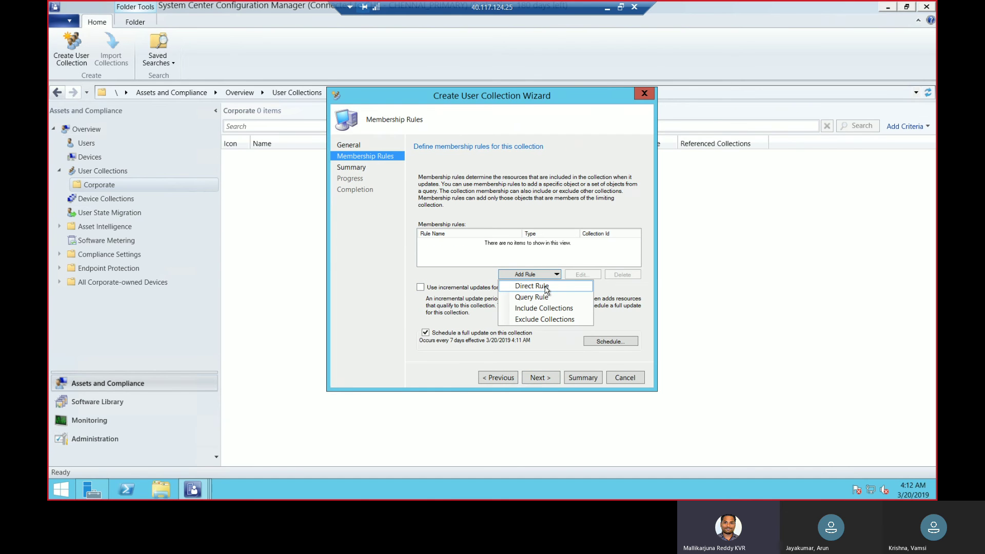
- Search User Resource by Name with the % wildcard, listing the four LAB users
{"action": "left_click", "coordinate": [547, 291]}
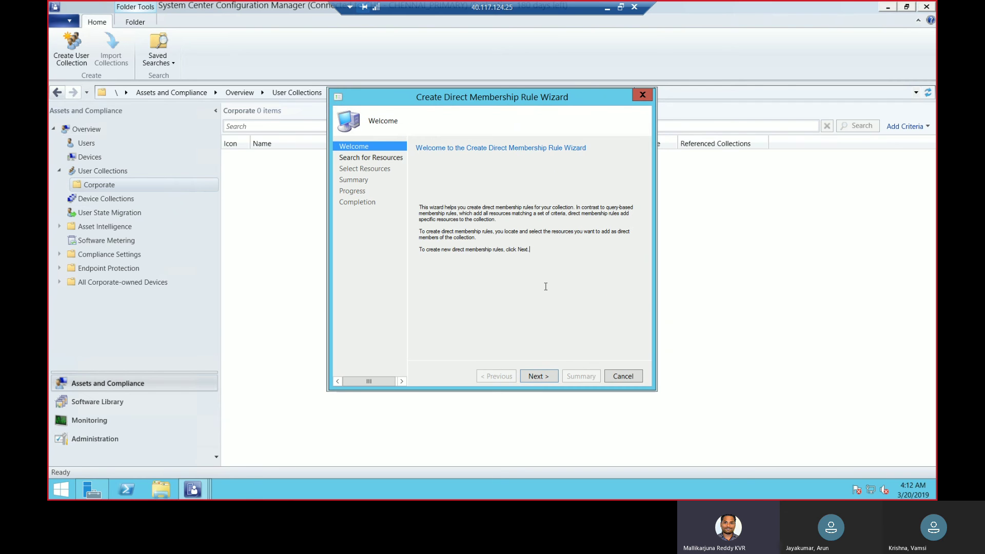
{"action": "left_click", "coordinate": [546, 379]}
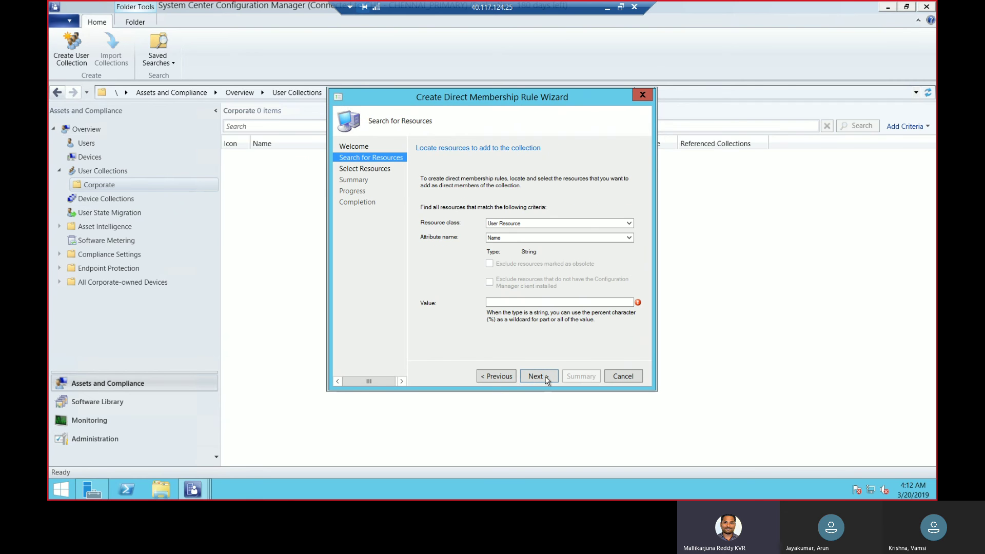
{"action": "left_click", "coordinate": [581, 224]}
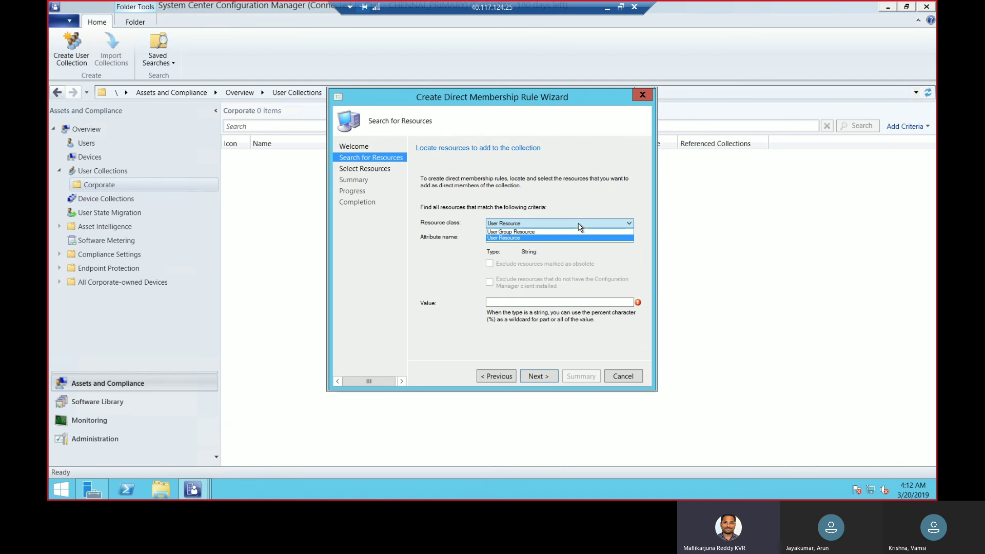
{"action": "left_click", "coordinate": [580, 224]}
{"action": "left_click", "coordinate": [558, 238]}
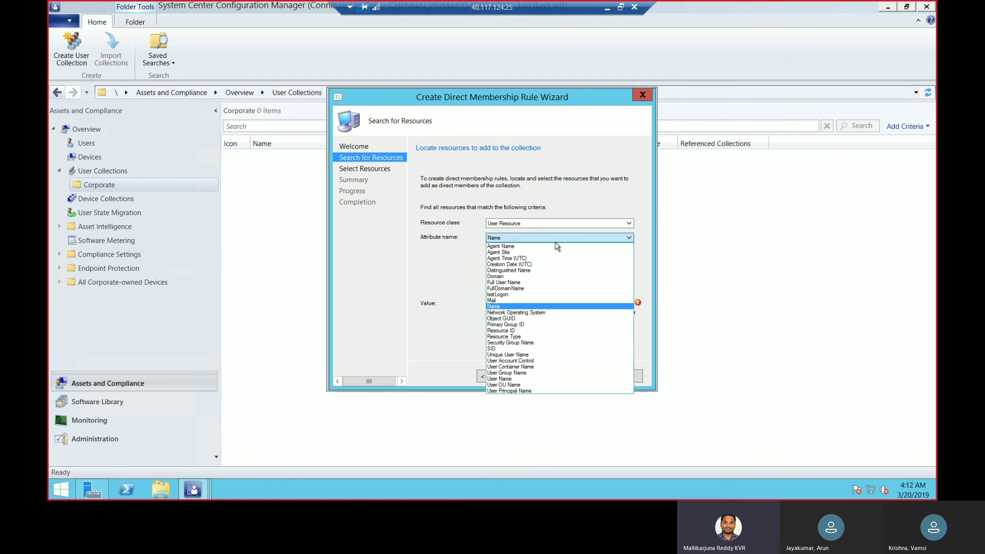
{"action": "left_click", "coordinate": [465, 284]}
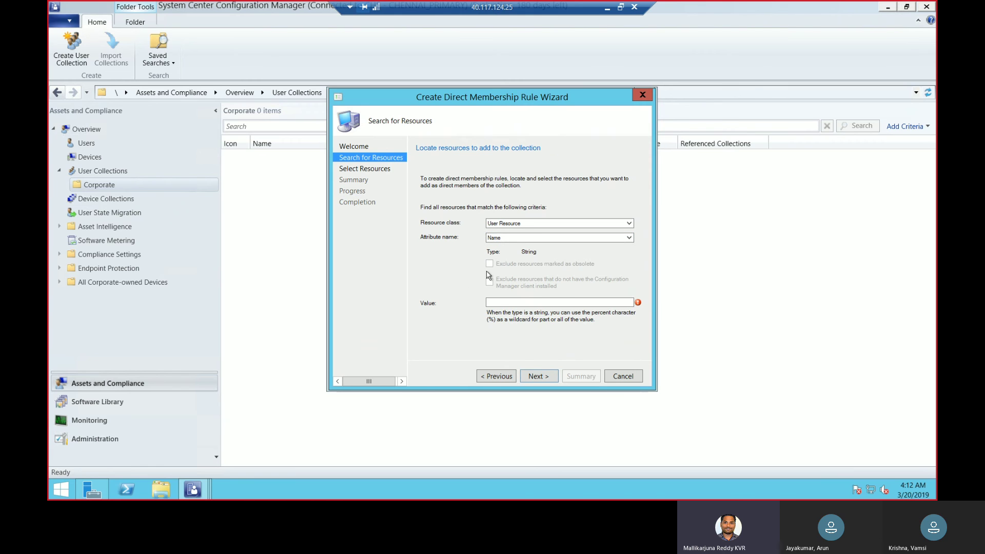
{"action": "left_click", "coordinate": [504, 302]}
{"action": "left_click", "coordinate": [543, 239]}
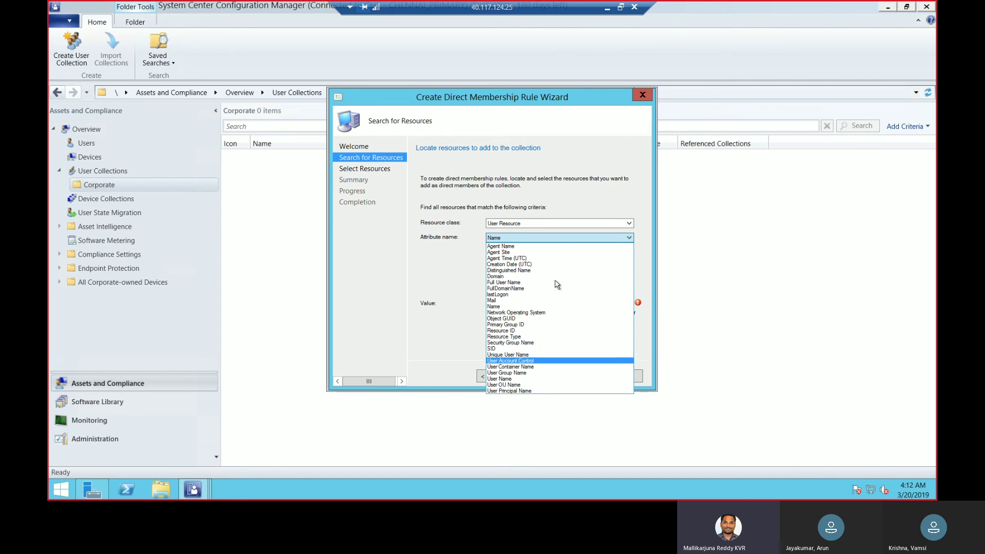
{"action": "left_click", "coordinate": [454, 278]}
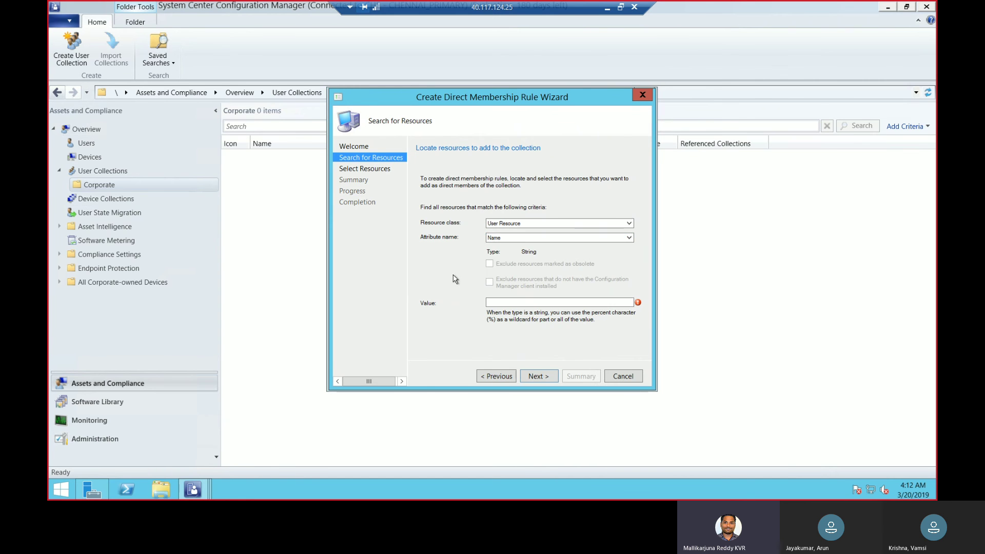
{"action": "left_click", "coordinate": [516, 303]}
{"action": "type", "text": "%"}
{"action": "left_click", "coordinate": [537, 377]}
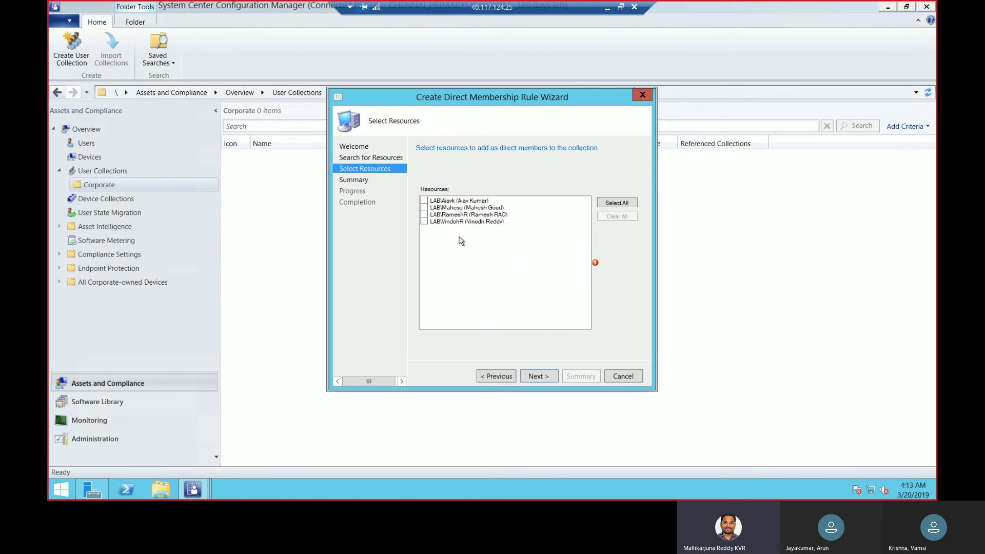
- Add two of the found LAB users as direct members and complete the rule
{"action": "left_click", "coordinate": [428, 222]}
{"action": "left_click", "coordinate": [425, 214]}
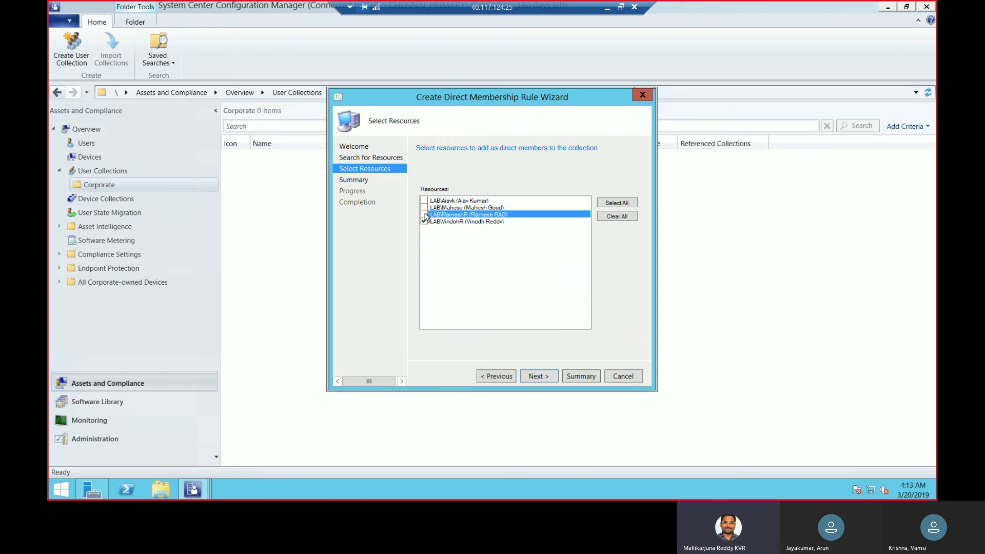
{"action": "left_click", "coordinate": [539, 378]}
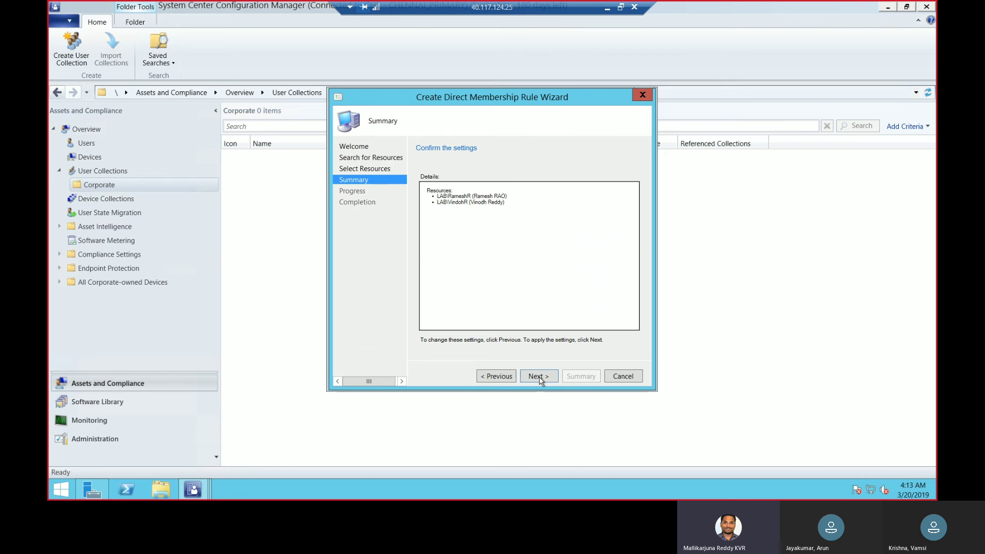
{"action": "left_click", "coordinate": [540, 378]}
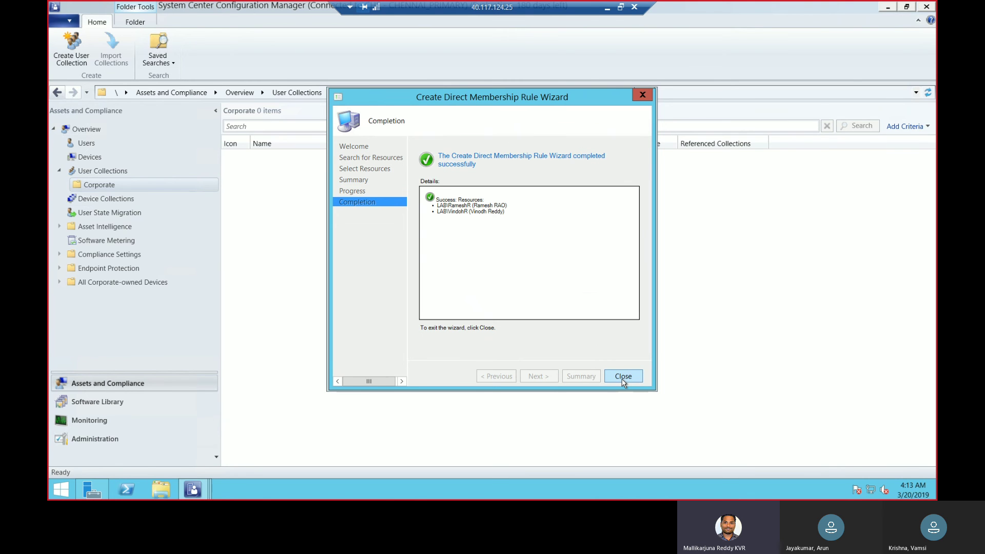
{"action": "left_click", "coordinate": [624, 376]}
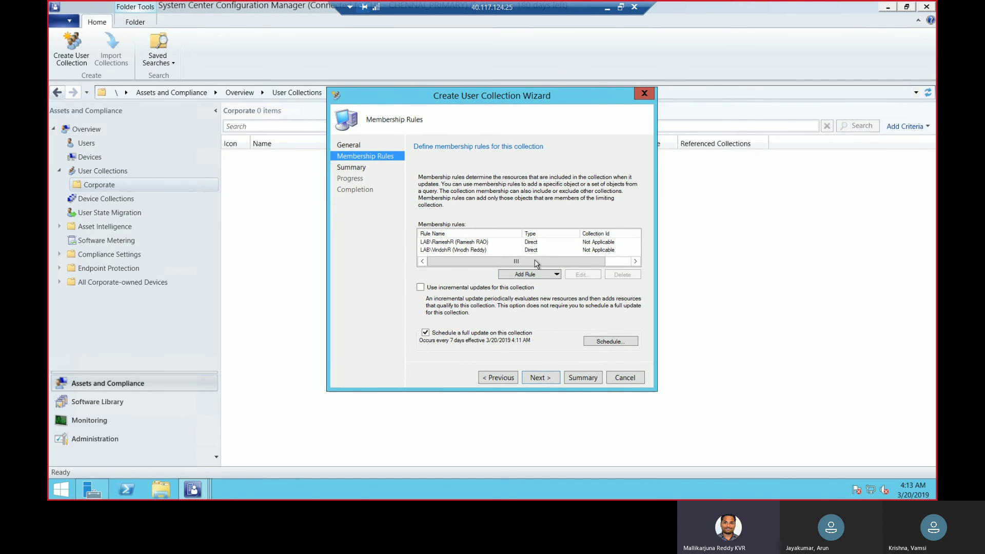
- Finish the collection wizard to create HR Collection in Corporate
{"action": "left_click", "coordinate": [541, 379]}
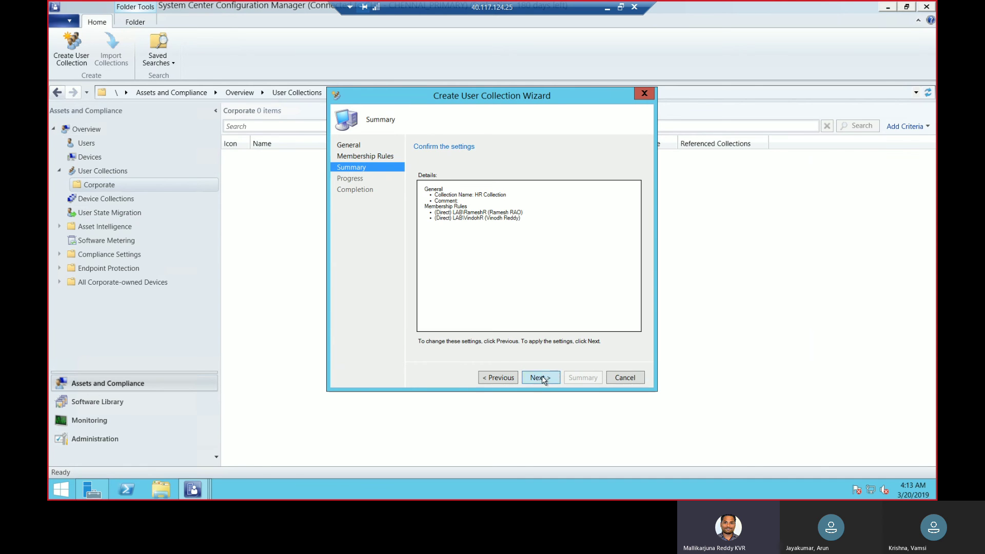
{"action": "left_click", "coordinate": [542, 376]}
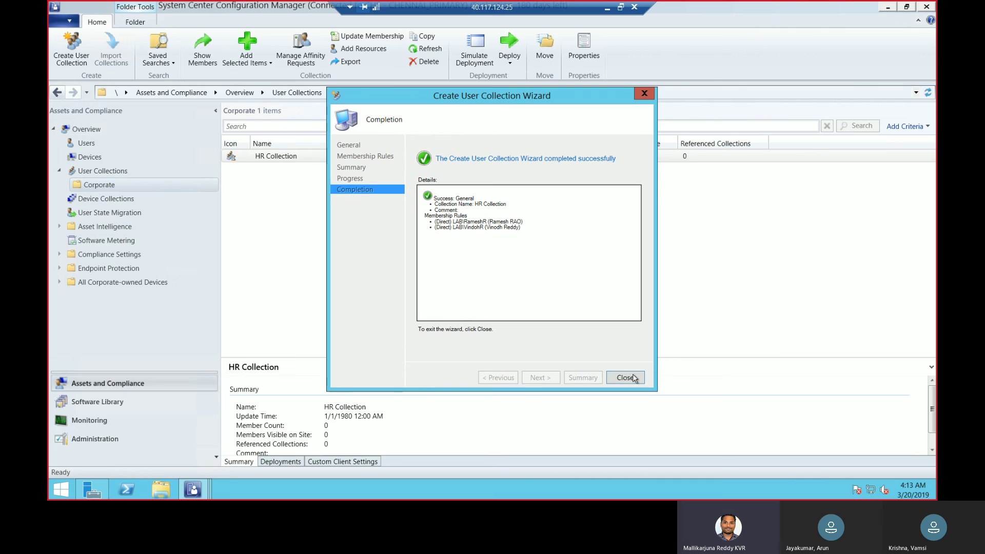
{"action": "left_click", "coordinate": [633, 378]}
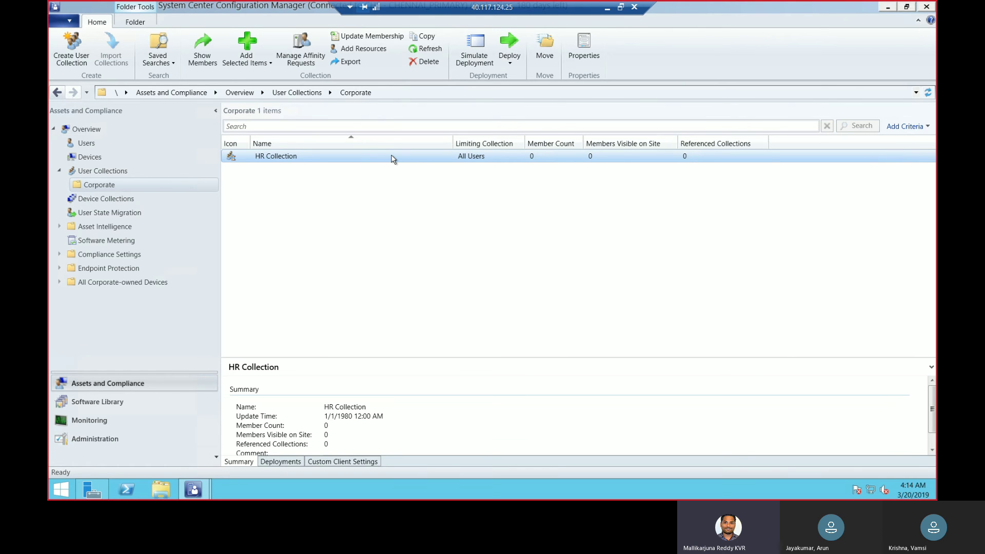
- Refresh Corporate so HR Collection shows 2 members, and start a new user collection there
{"action": "left_click", "coordinate": [128, 172]}
{"action": "left_click", "coordinate": [113, 183]}
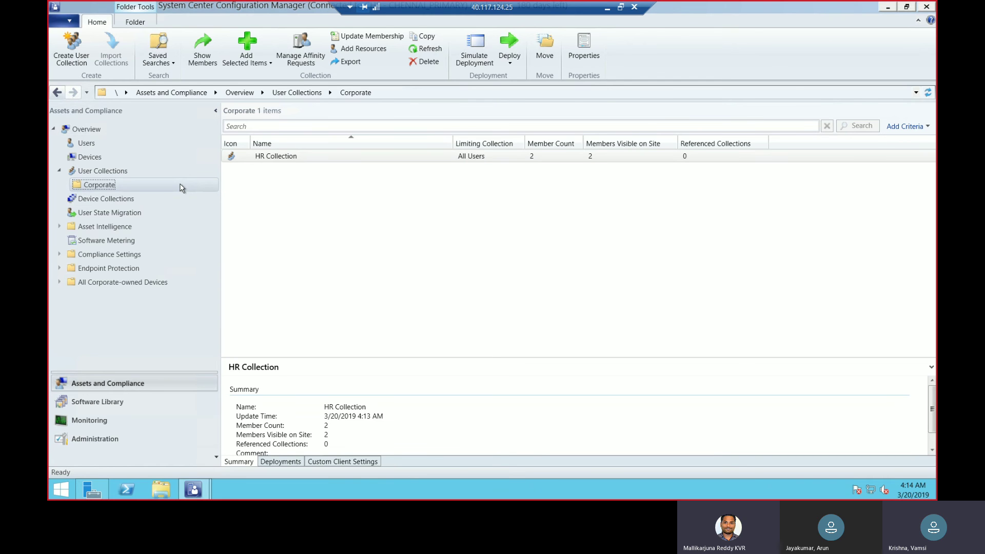
{"action": "right_click", "coordinate": [181, 188]}
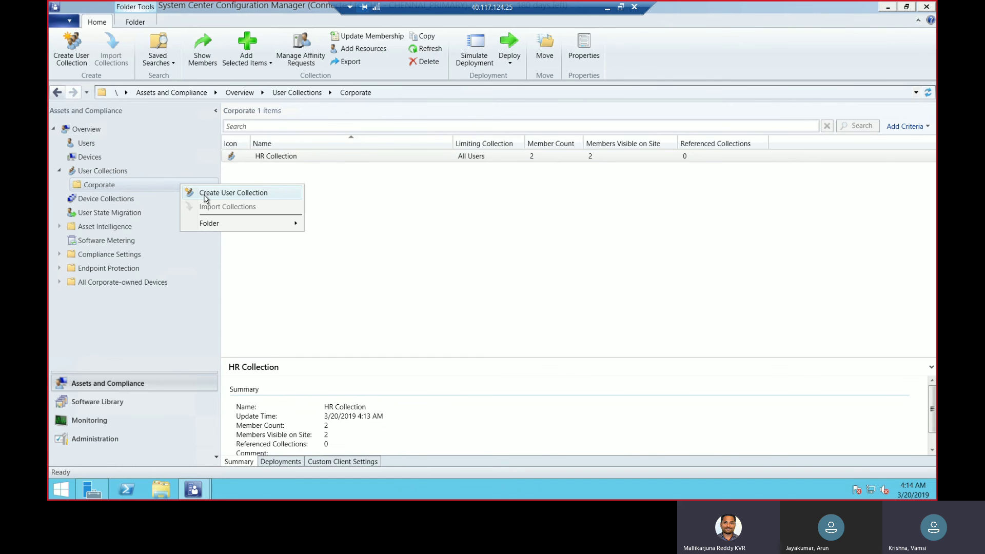
{"action": "left_click", "coordinate": [204, 197]}
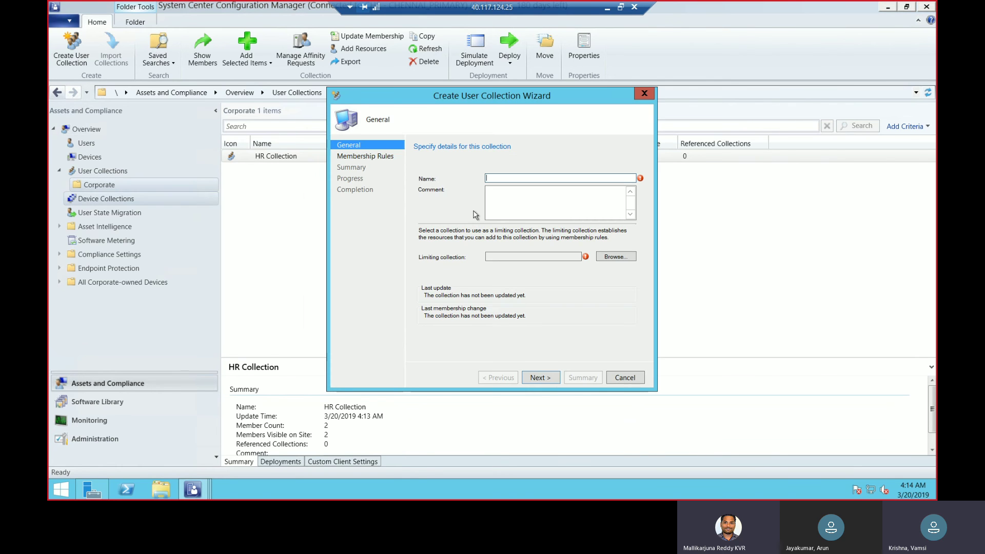
- Name the new collection Sales and limit it to HR Collection from Corporate
{"action": "type", "text": "Sales"}
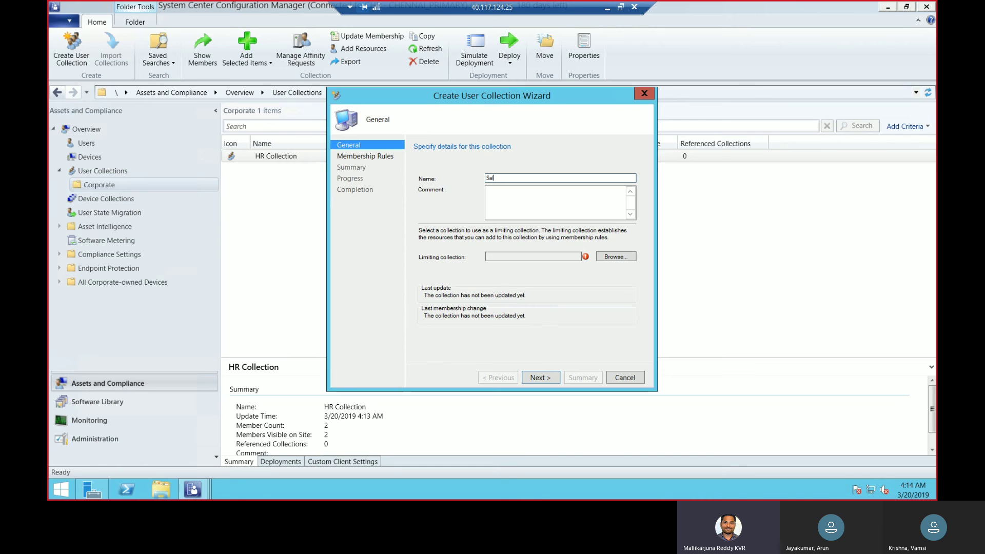
{"action": "left_click", "coordinate": [617, 257]}
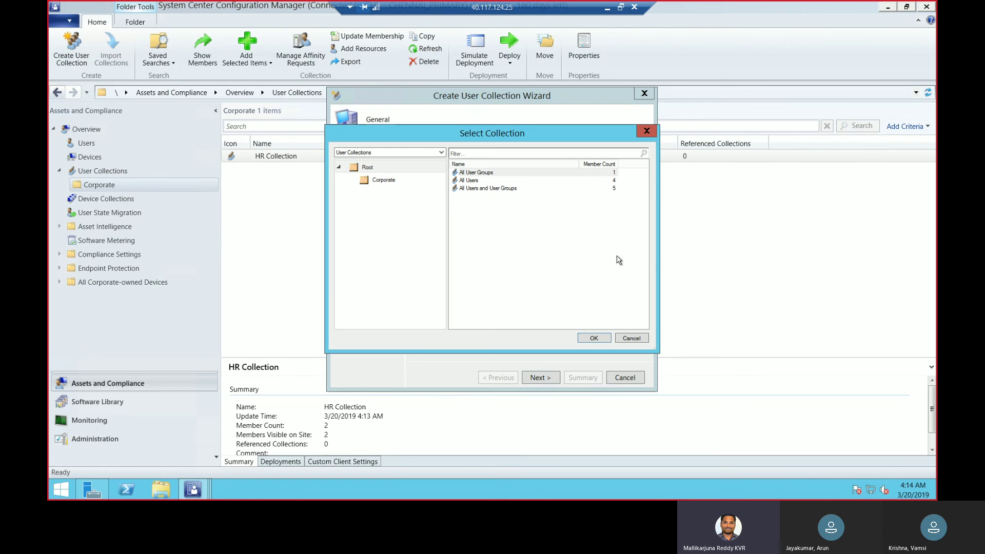
{"action": "left_click", "coordinate": [385, 180]}
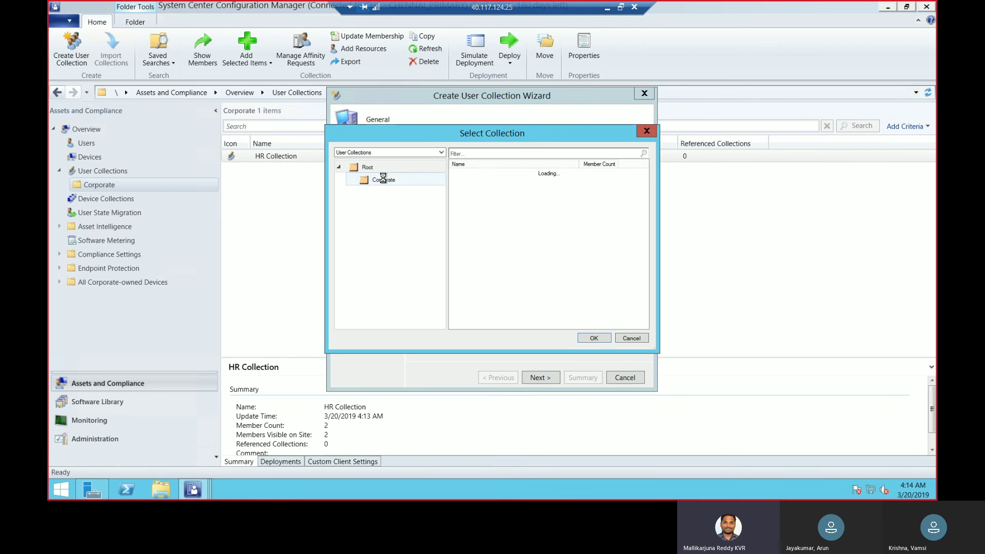
{"action": "left_click", "coordinate": [596, 339]}
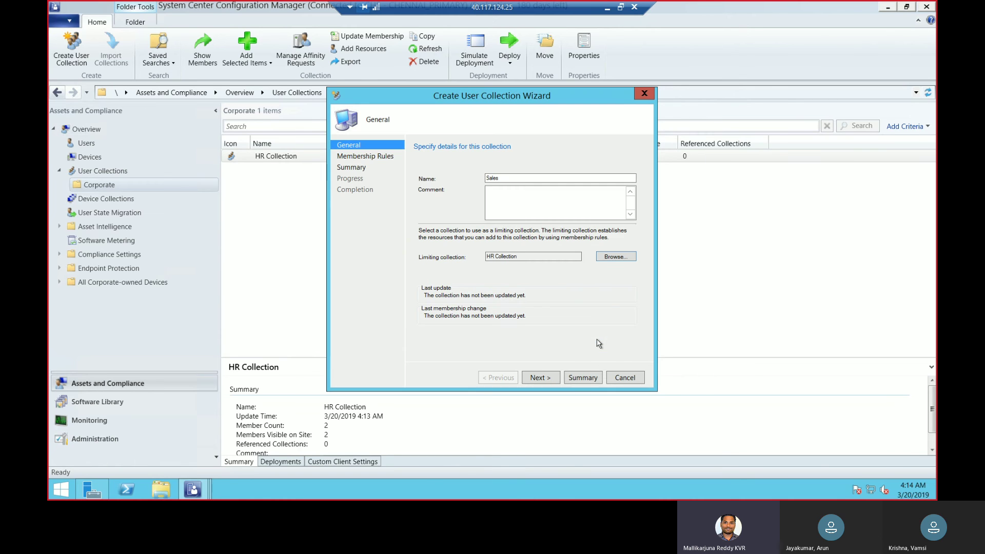
- Begin a direct rule for Sales and search resources, finding only HR Collection's two users
{"action": "left_click", "coordinate": [545, 380]}
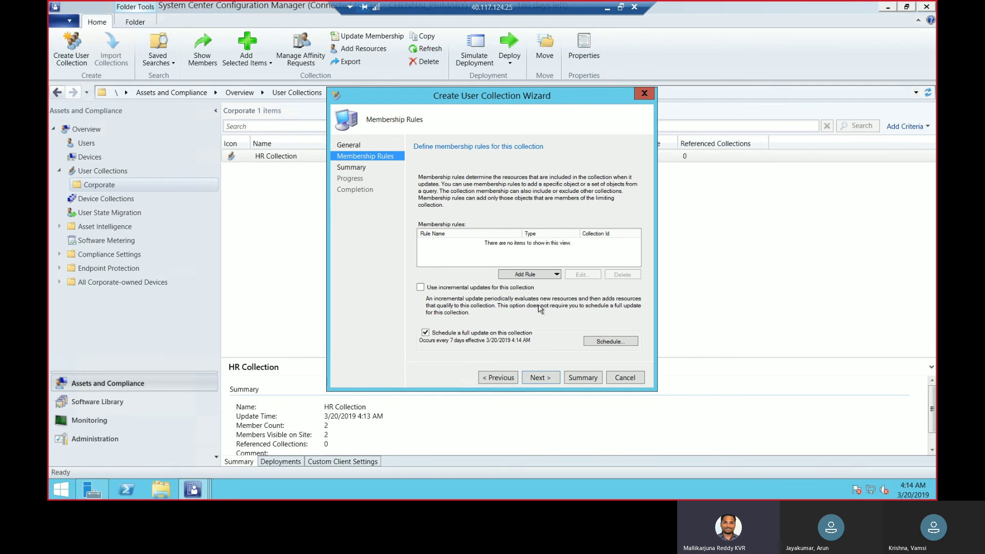
{"action": "left_click", "coordinate": [544, 275]}
{"action": "left_click", "coordinate": [532, 288]}
{"action": "left_click", "coordinate": [536, 377]}
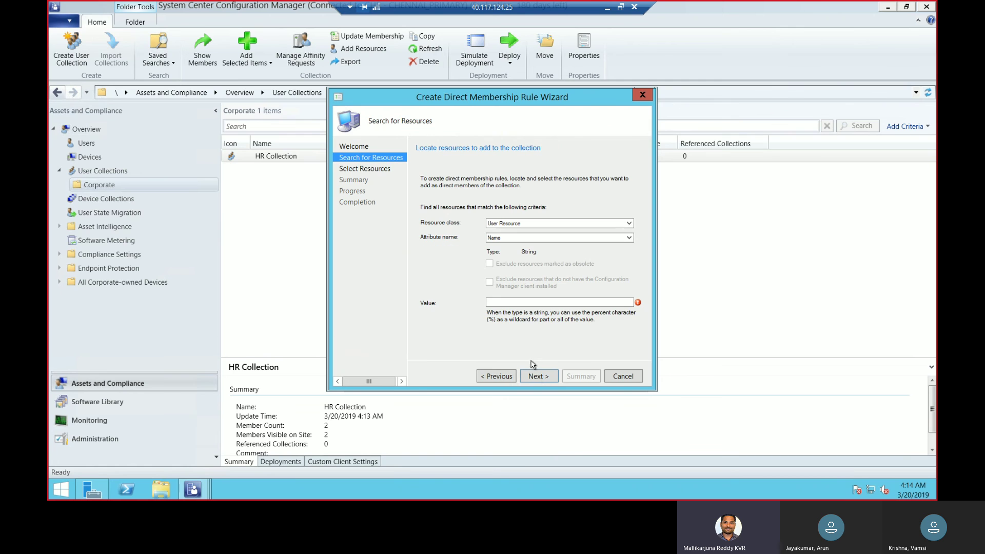
{"action": "left_click", "coordinate": [537, 301]}
{"action": "left_click", "coordinate": [550, 380]}
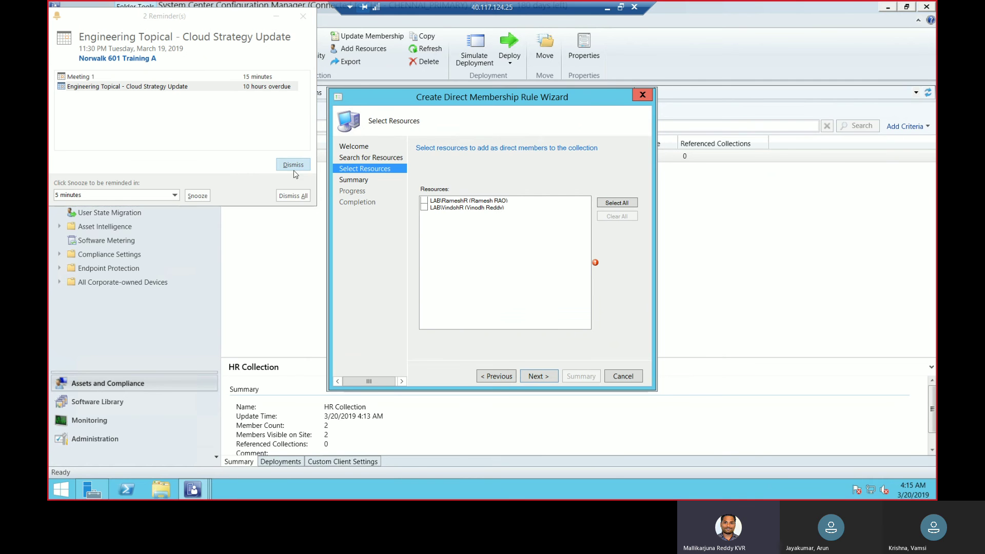
- Dismiss the meeting reminders and discard the direct rule wizard
{"action": "left_click", "coordinate": [293, 196]}
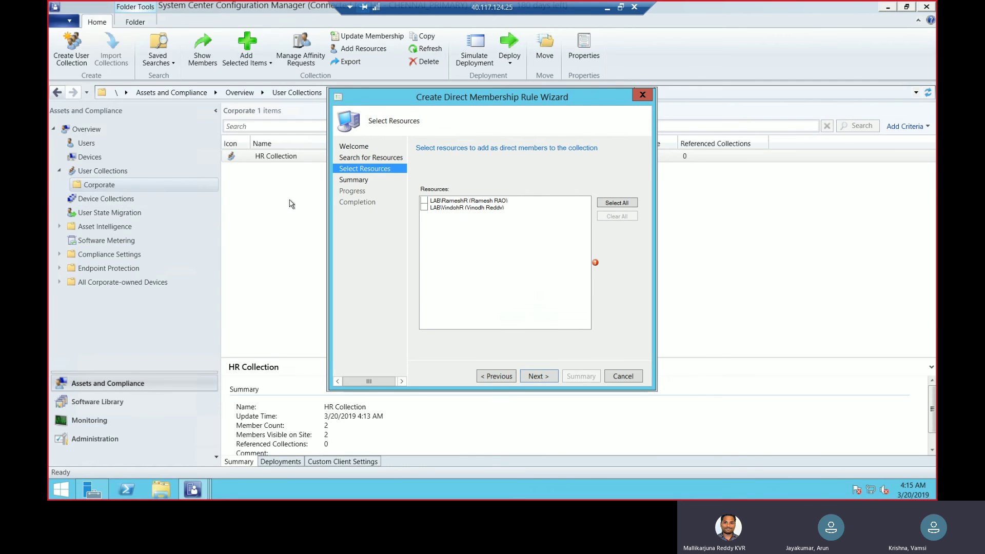
{"action": "left_click", "coordinate": [643, 92]}
{"action": "left_click", "coordinate": [532, 285]}
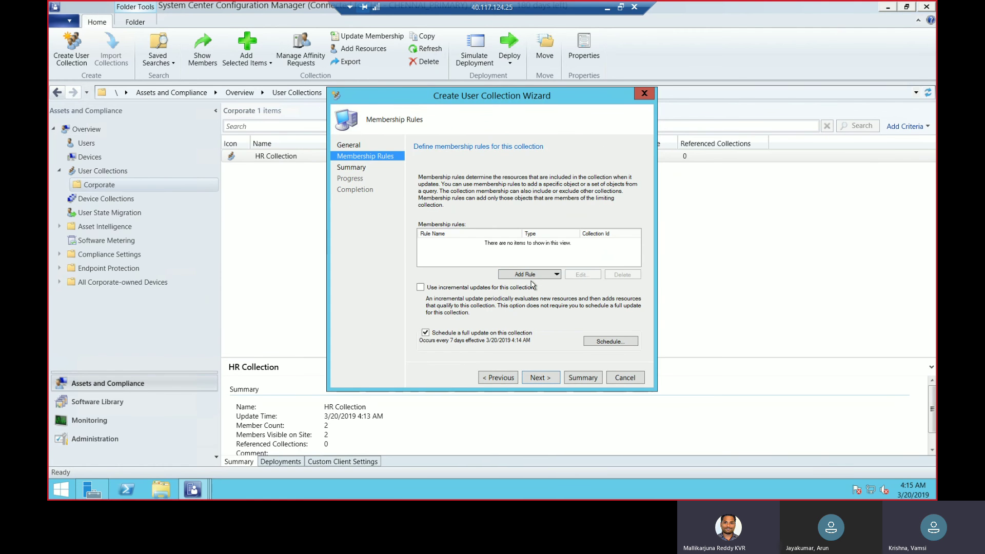
- Replace HR Collection with All Users under Root as the Sales limiting collection
{"action": "left_click", "coordinate": [542, 278]}
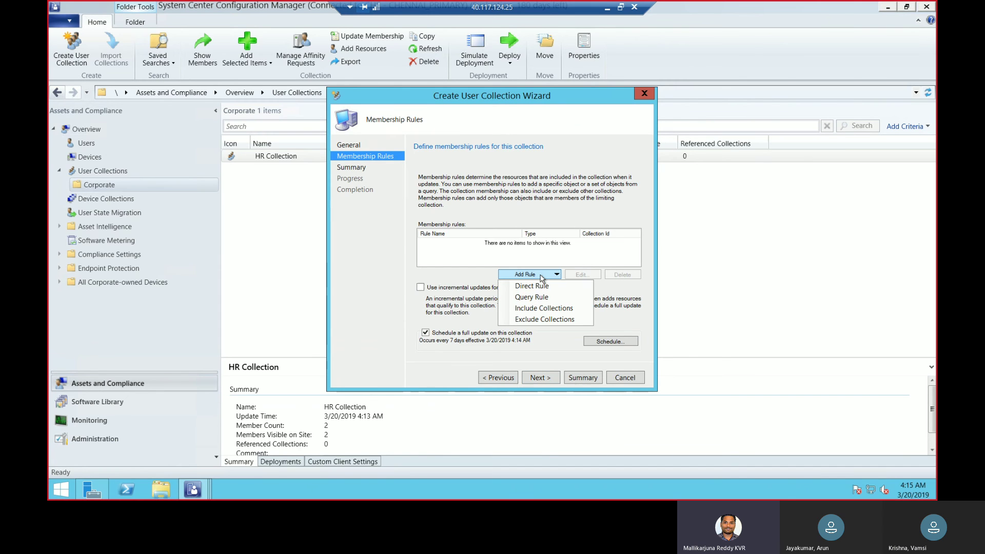
{"action": "left_click", "coordinate": [502, 380]}
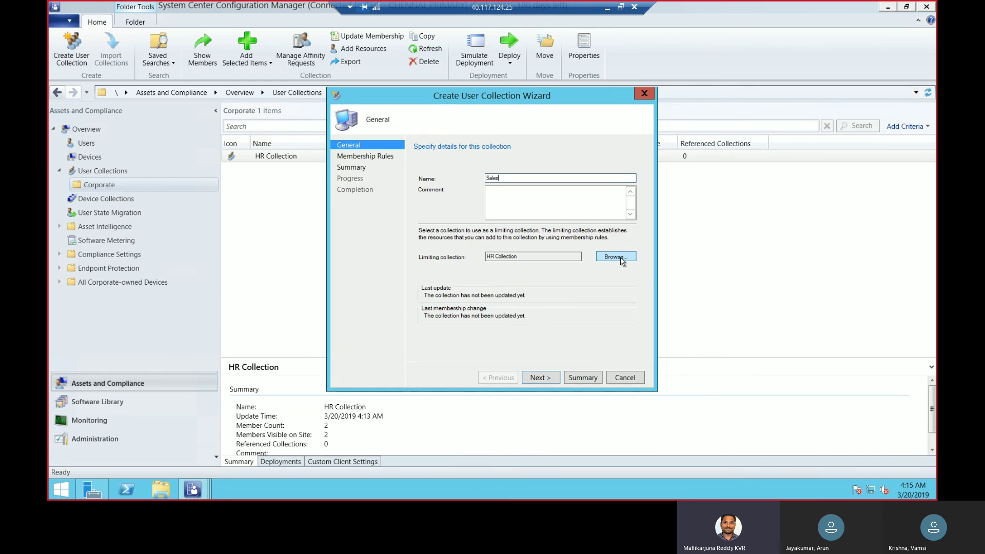
{"action": "left_click", "coordinate": [620, 257]}
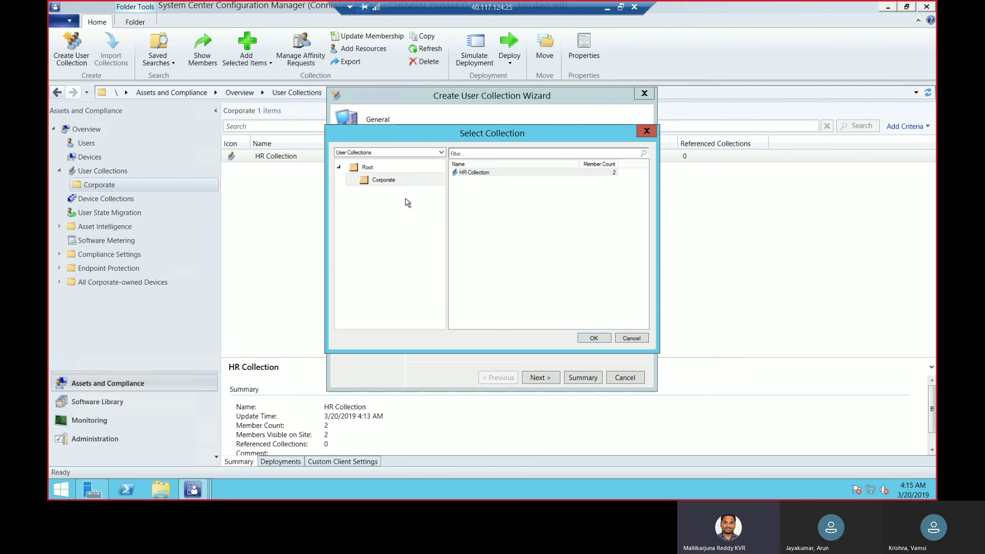
{"action": "left_click", "coordinate": [366, 167]}
{"action": "left_click", "coordinate": [379, 181]}
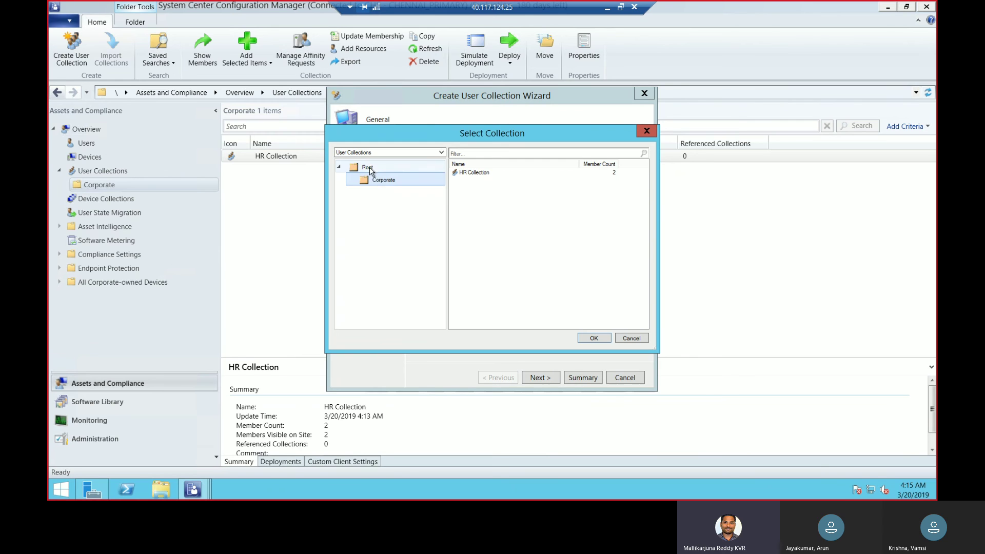
{"action": "left_click", "coordinate": [368, 168]}
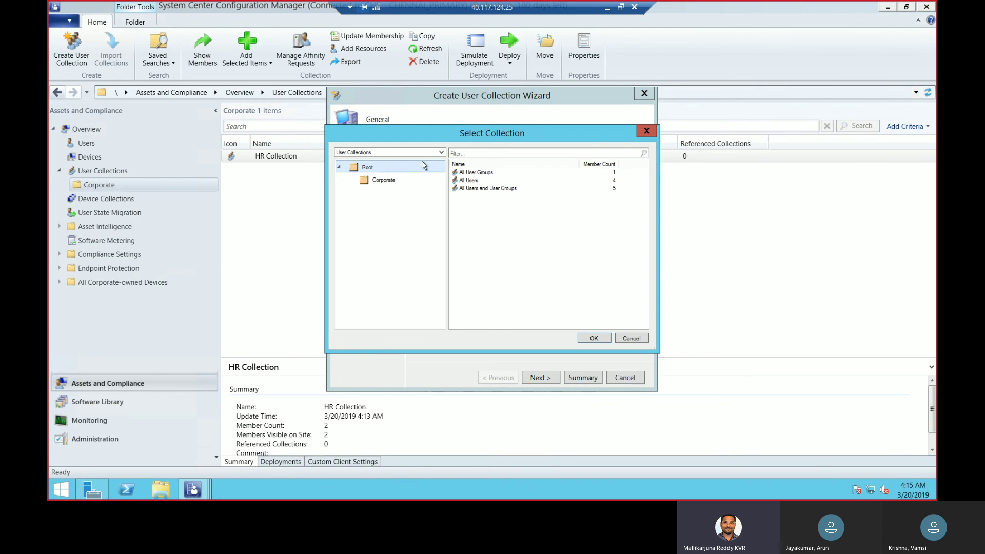
{"action": "left_click", "coordinate": [383, 180]}
{"action": "left_click", "coordinate": [394, 170]}
{"action": "left_click", "coordinate": [480, 181]}
{"action": "left_click", "coordinate": [590, 338]}
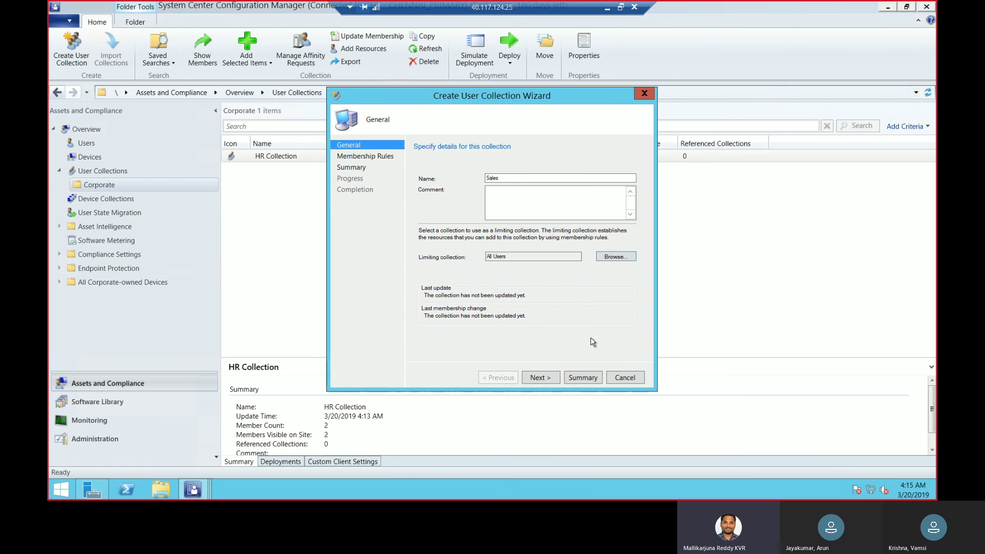
- Open Query Rule Properties for a new Sales query rule, then close it
{"action": "left_click", "coordinate": [550, 379]}
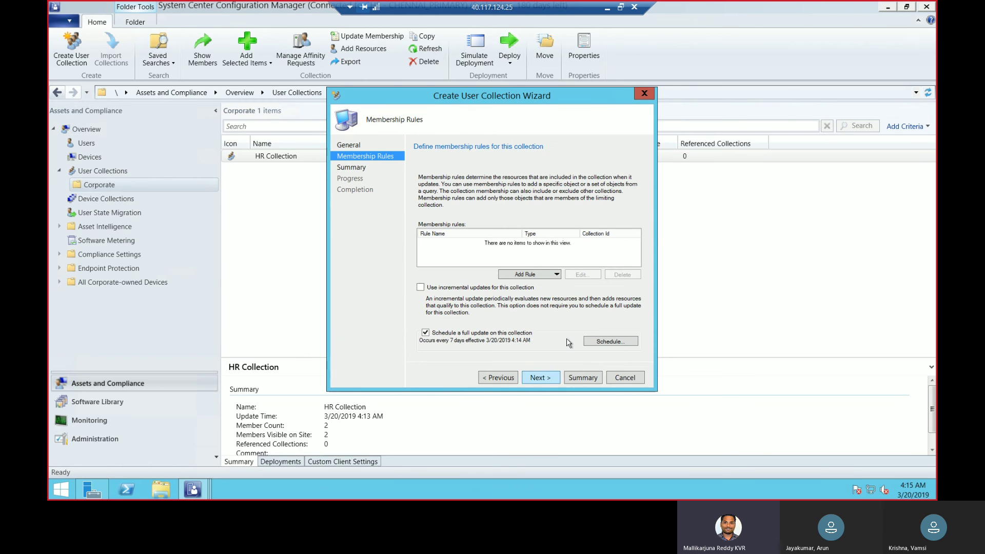
{"action": "left_click", "coordinate": [549, 275]}
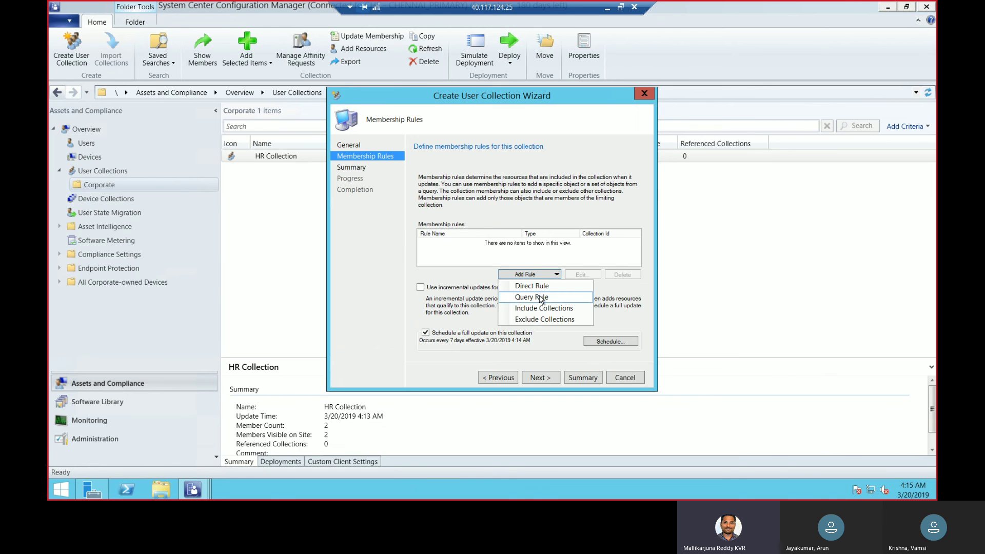
{"action": "left_click", "coordinate": [541, 299]}
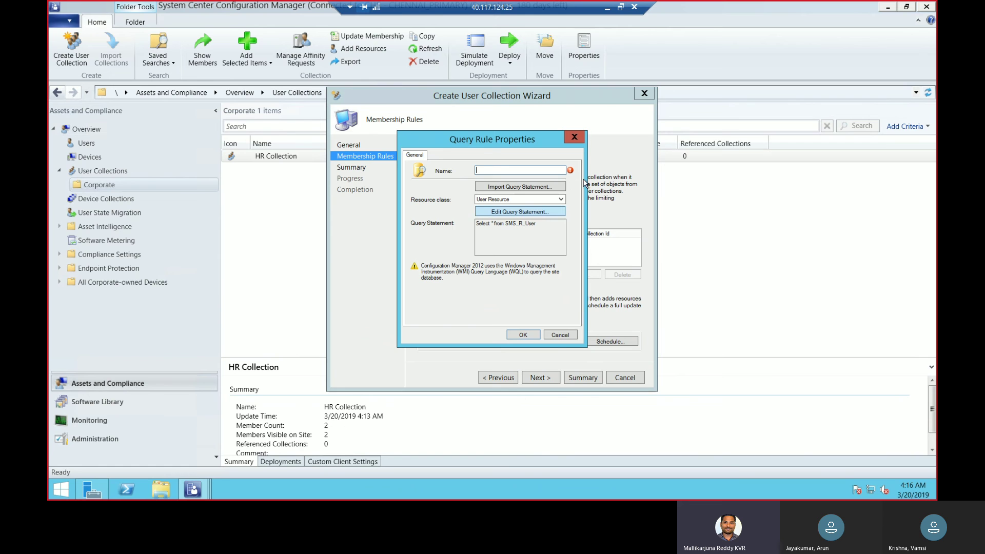
{"action": "left_click", "coordinate": [577, 137]}
- Switch to the .47 Remote Desktop session running Active Directory Users and Computers
{"action": "left_click", "coordinate": [607, 7]}
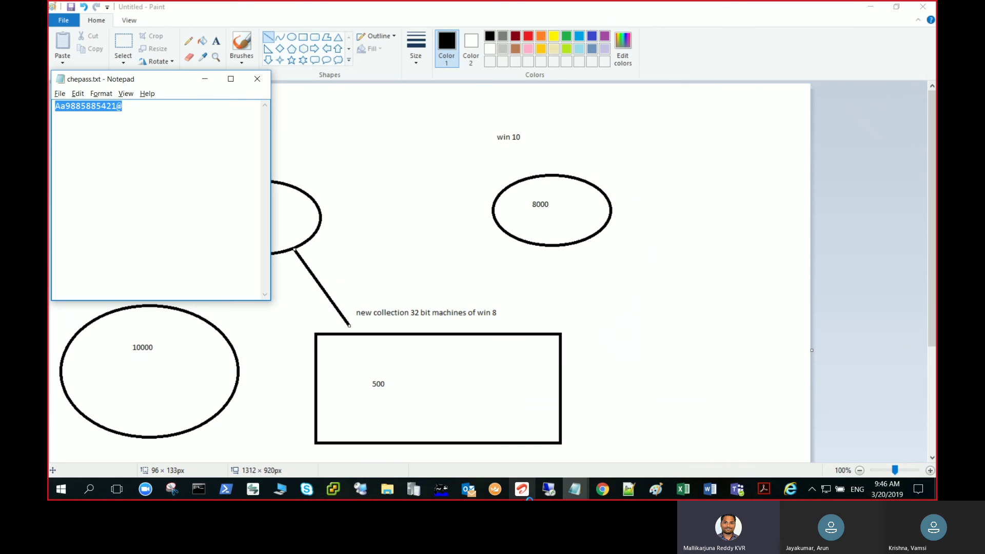
{"action": "mouse_move", "coordinate": [549, 488]}
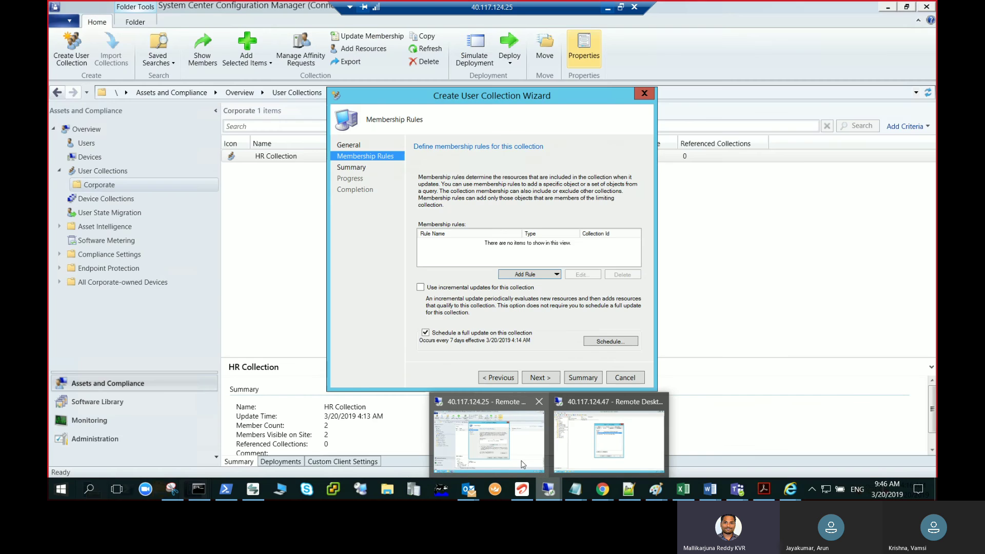
{"action": "left_click", "coordinate": [590, 451]}
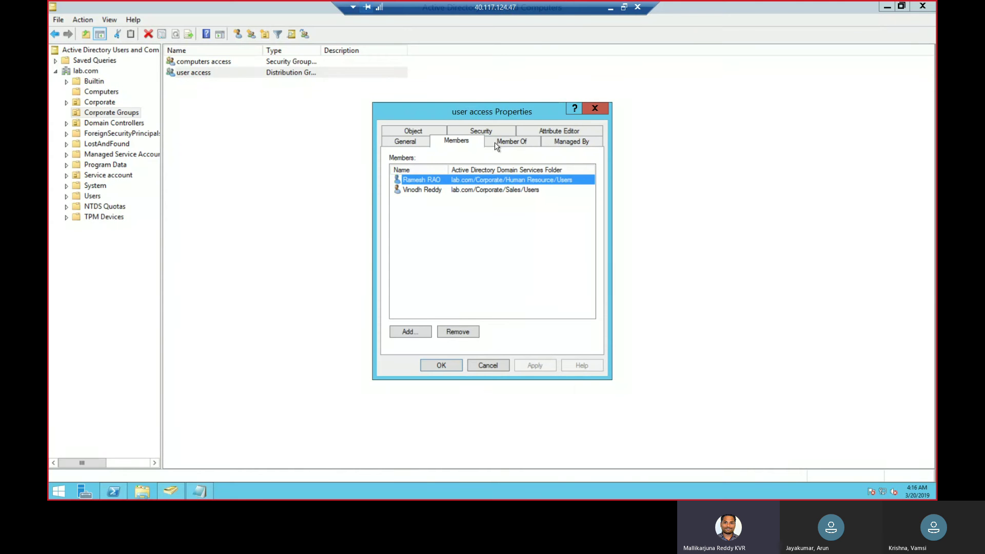
- Scroll through the user access group's Attribute Editor list from description down, then close its properties
{"action": "left_click", "coordinate": [552, 131]}
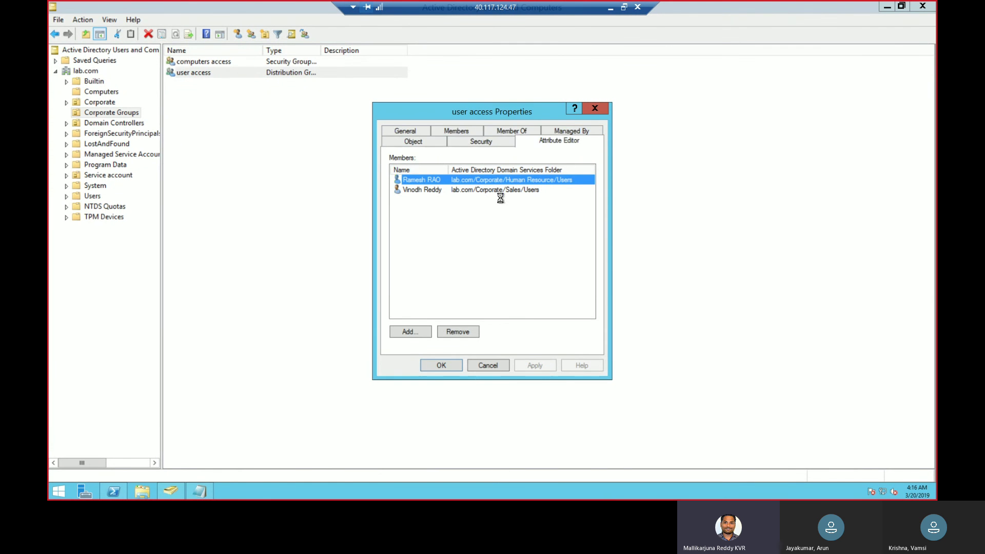
{"action": "left_click", "coordinate": [459, 232]}
{"action": "key", "text": "Down"}
{"action": "key", "text": "Down"}
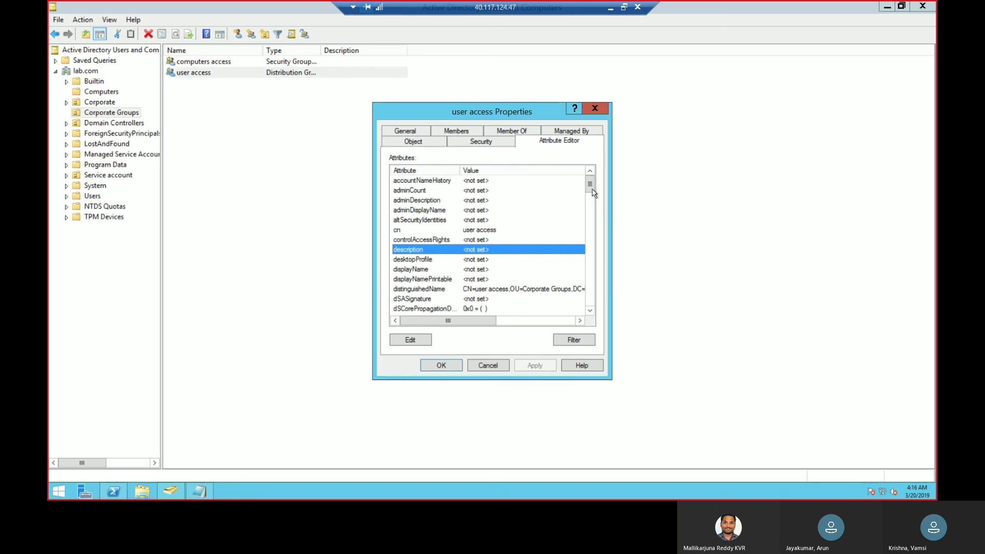
{"action": "scroll", "coordinate": [593, 247], "scroll_direction": "down", "scroll_amount": 2}
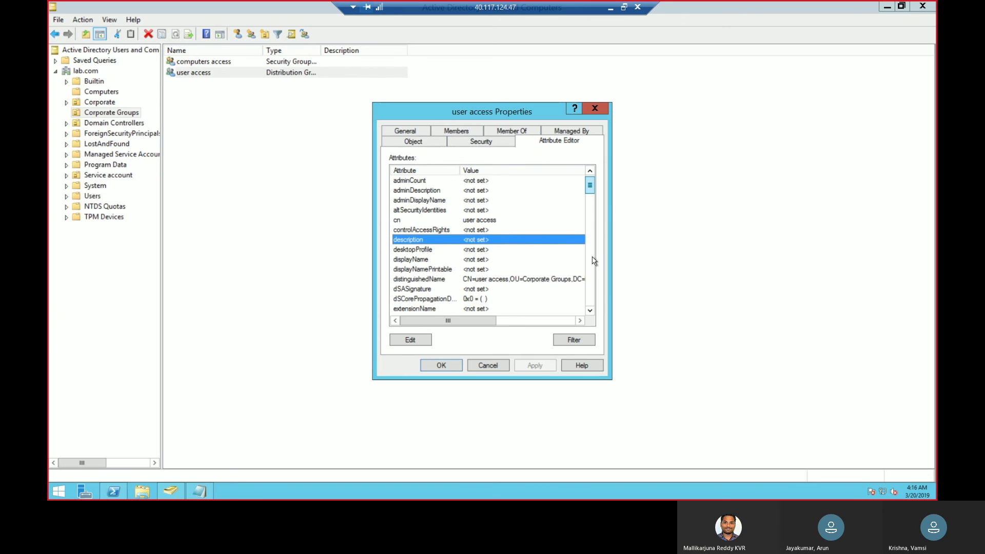
{"action": "scroll", "coordinate": [594, 241], "scroll_direction": "down", "scroll_amount": 3}
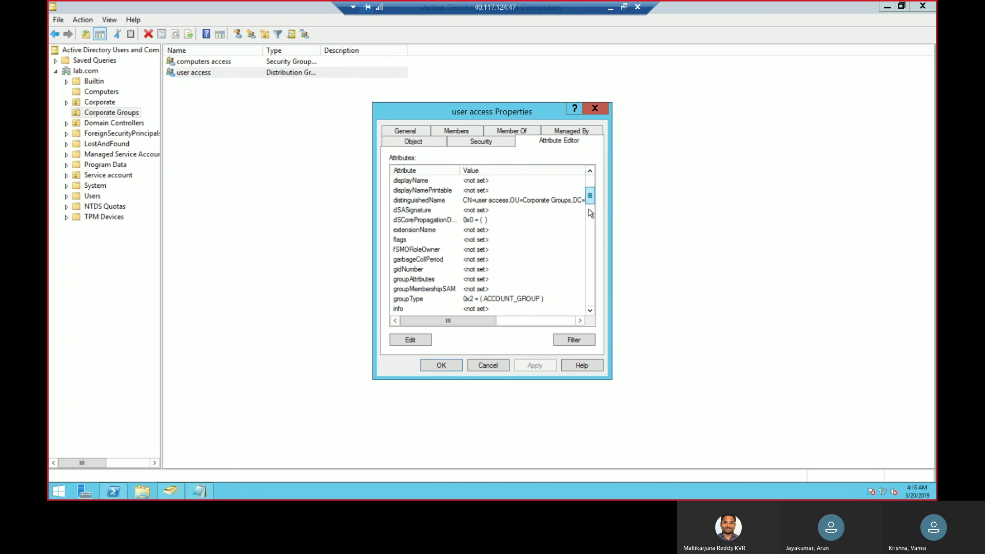
{"action": "scroll", "coordinate": [590, 202], "scroll_direction": "down", "scroll_amount": 10}
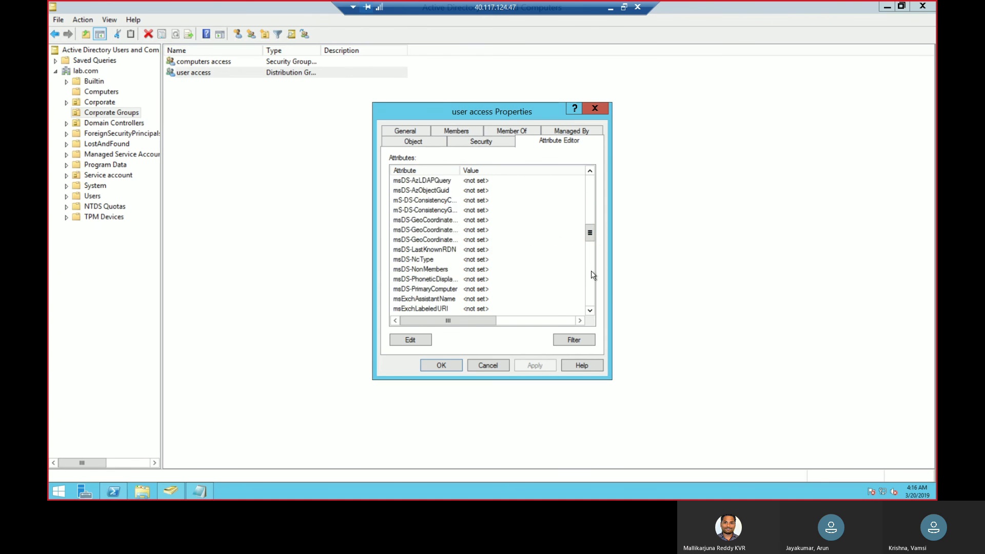
{"action": "scroll", "coordinate": [593, 289], "scroll_direction": "down", "scroll_amount": 10}
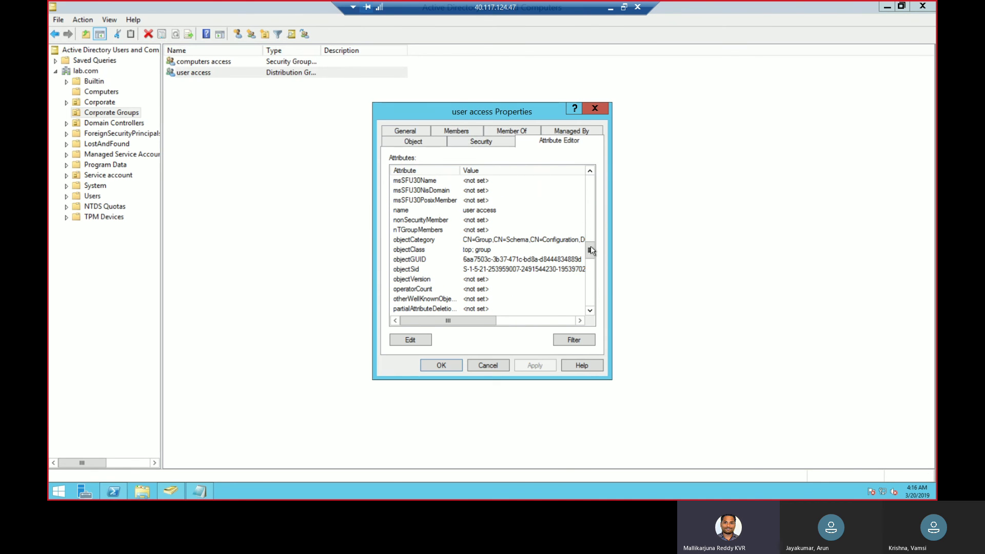
{"action": "scroll", "coordinate": [591, 267], "scroll_direction": "down", "scroll_amount": 4}
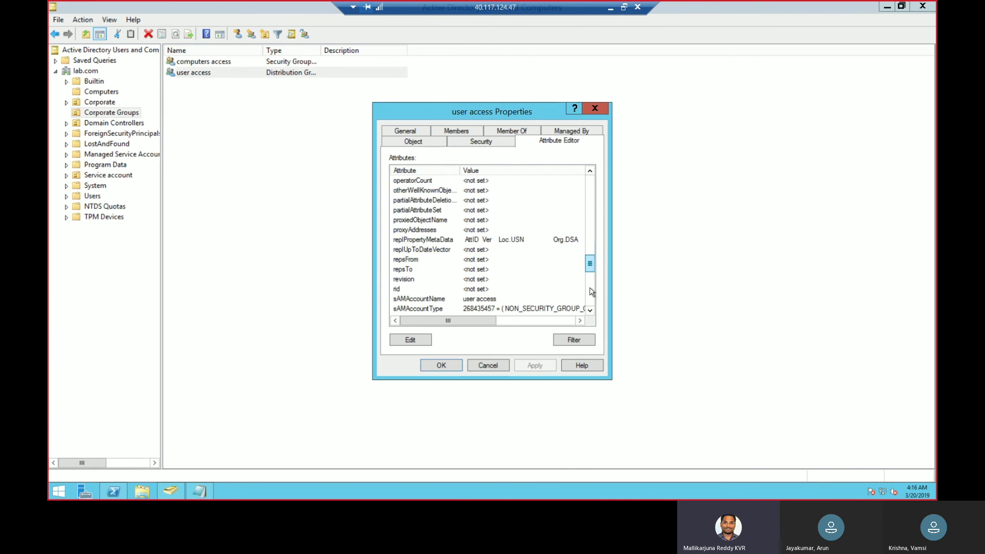
{"action": "scroll", "coordinate": [592, 291], "scroll_direction": "down", "scroll_amount": 3}
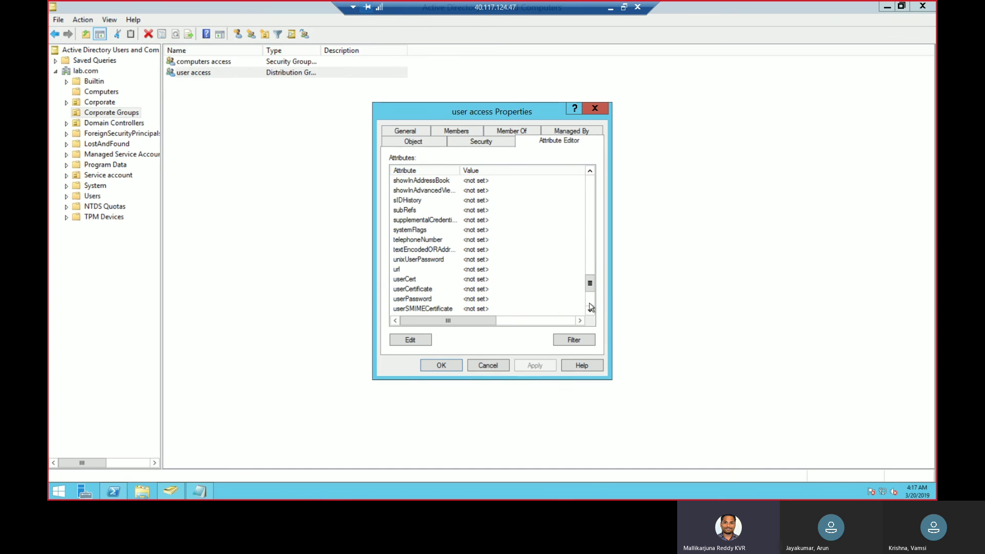
{"action": "left_click", "coordinate": [602, 109]}
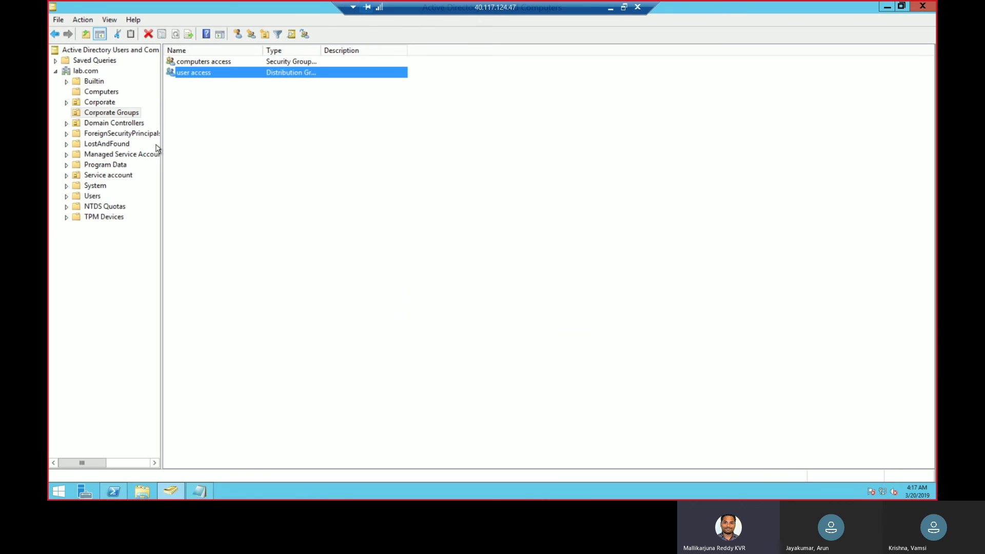
- Set the first Human Resource user's department attribute to HR and apply it
{"action": "left_click", "coordinate": [67, 102]}
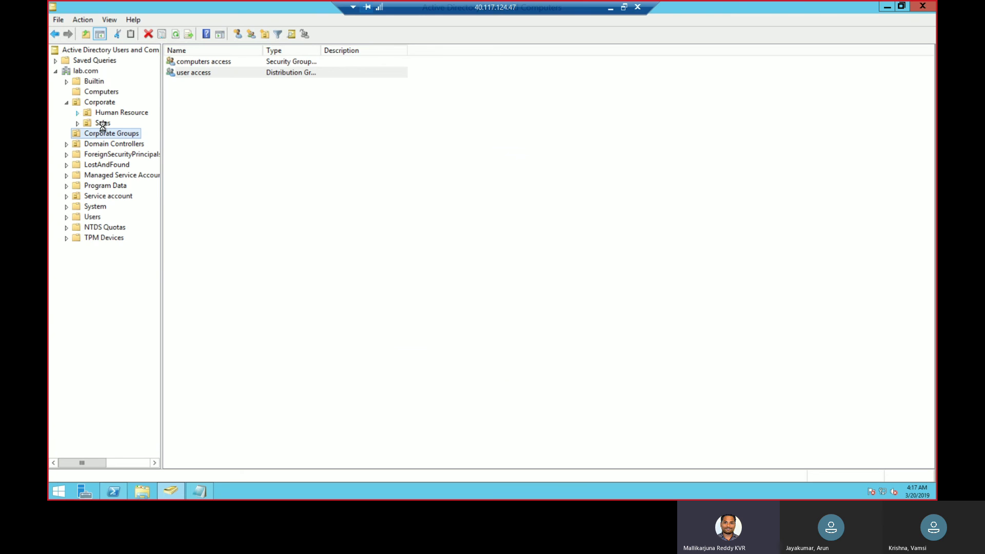
{"action": "left_click", "coordinate": [115, 123]}
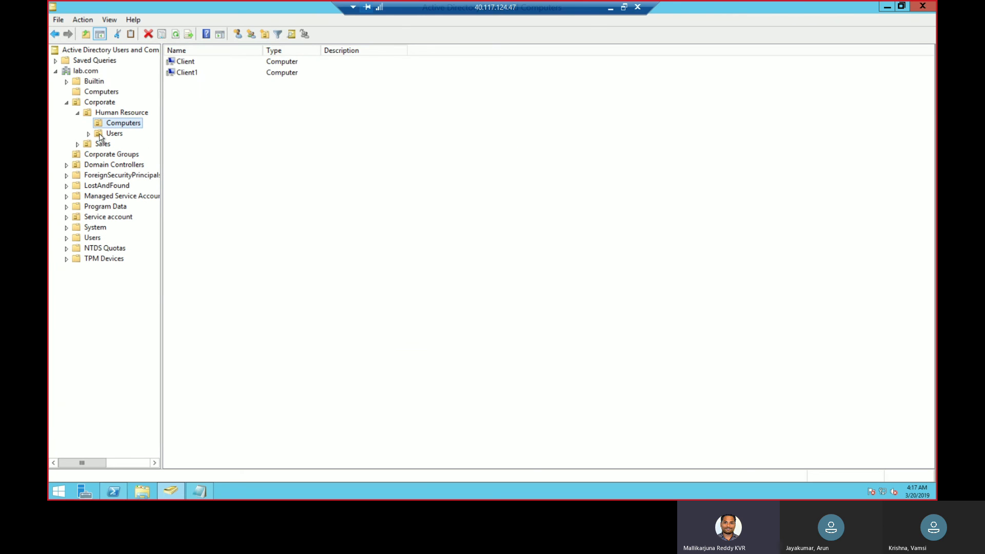
{"action": "left_click", "coordinate": [114, 134]}
{"action": "double_click", "coordinate": [201, 61]}
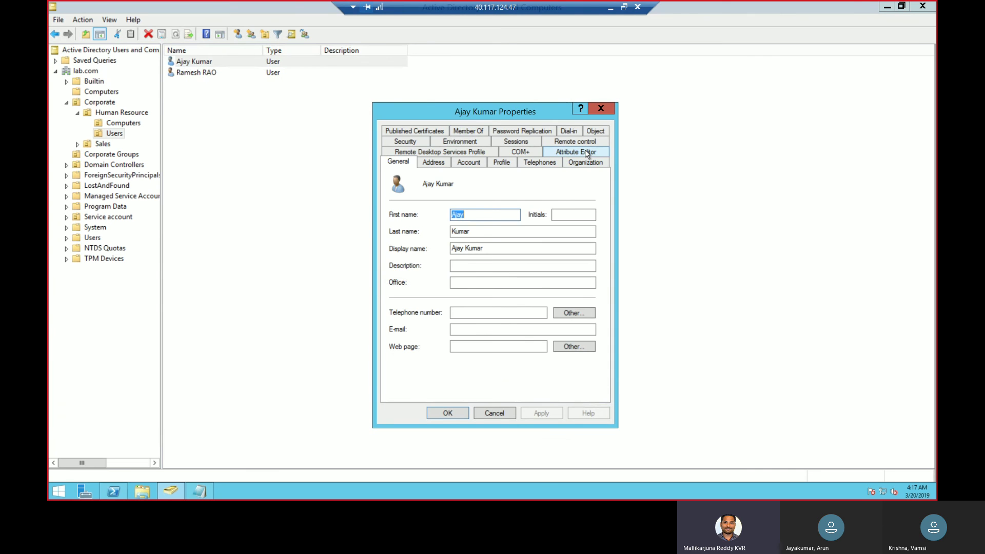
{"action": "left_click", "coordinate": [577, 153]}
{"action": "left_click", "coordinate": [466, 232]}
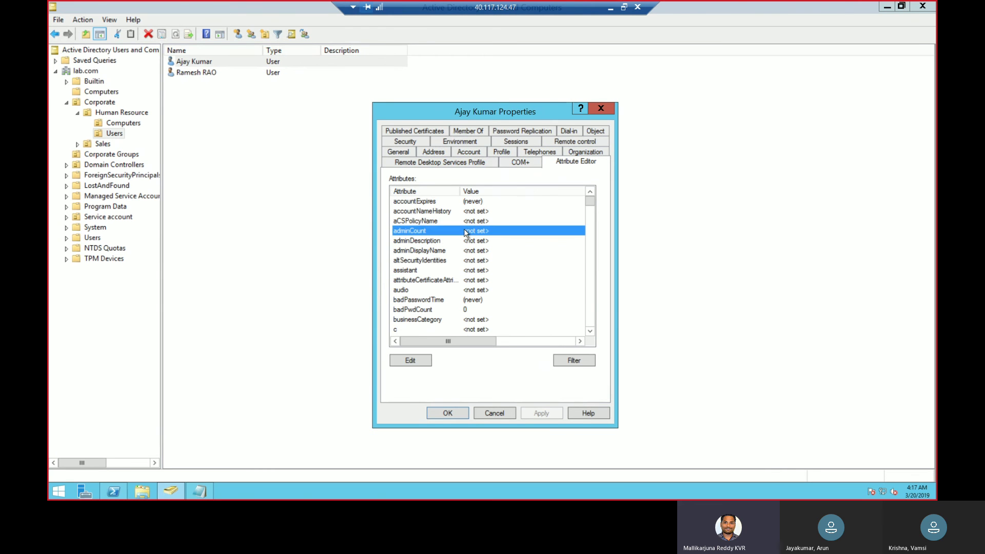
{"action": "type", "text": "dep"}
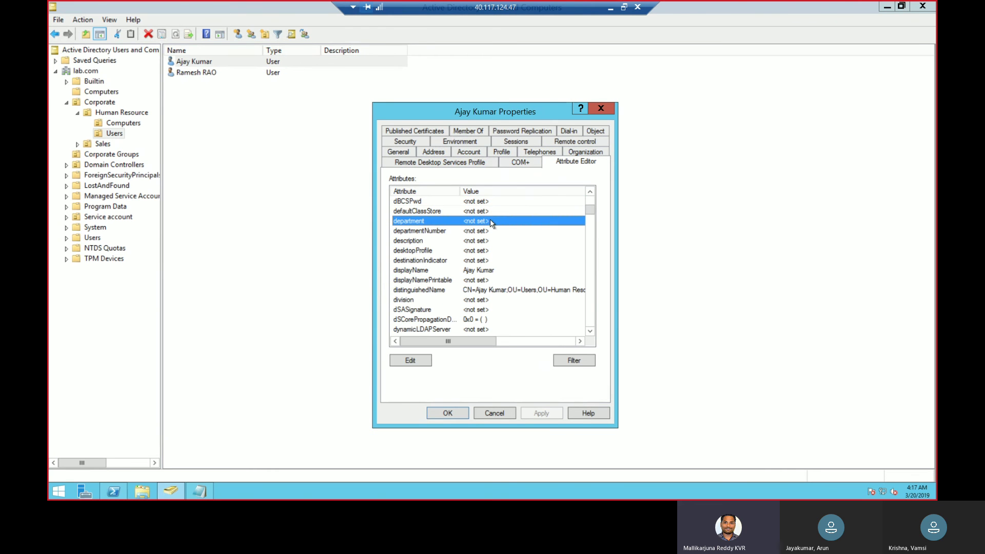
{"action": "double_click", "coordinate": [490, 220]}
{"action": "type", "text": "Huma"}
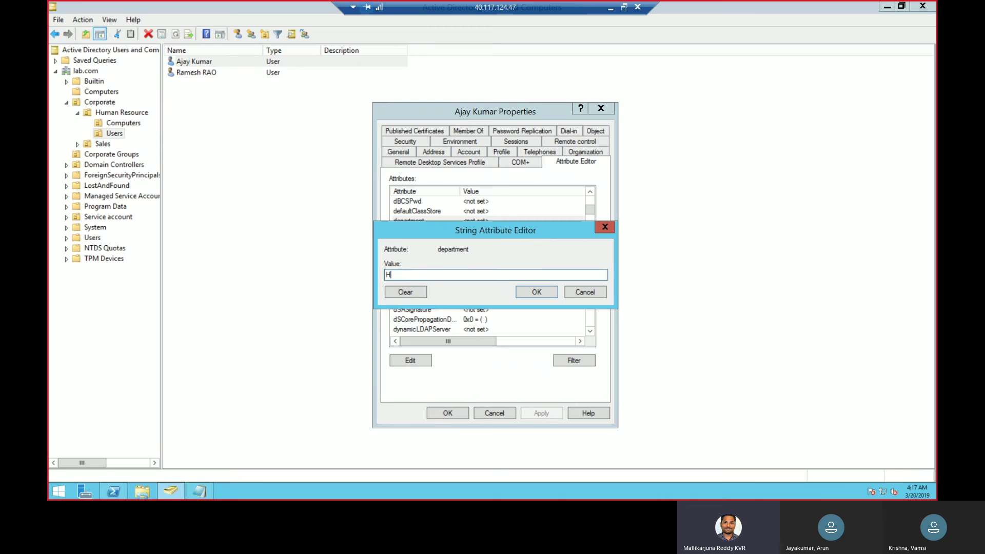
{"action": "left_click", "coordinate": [547, 297]}
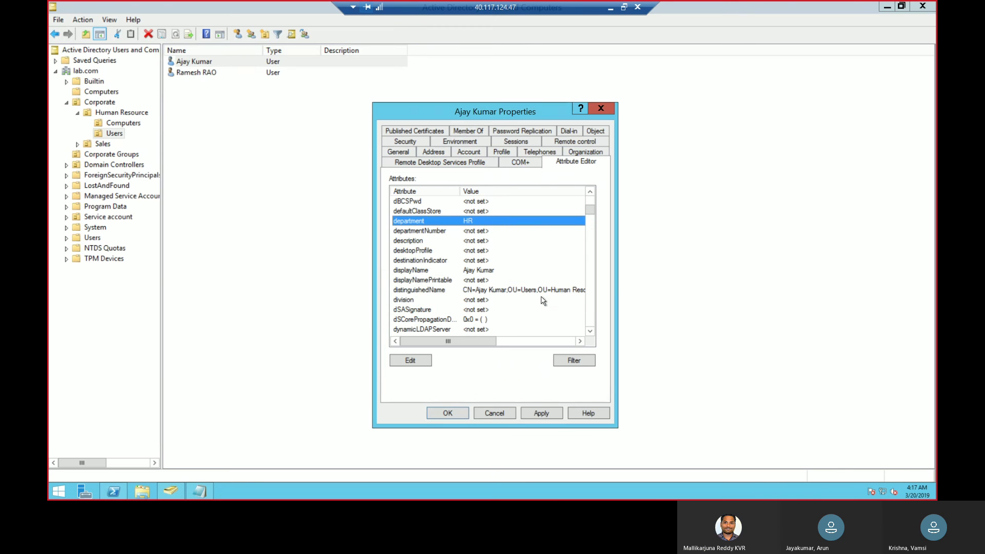
{"action": "left_click", "coordinate": [547, 415]}
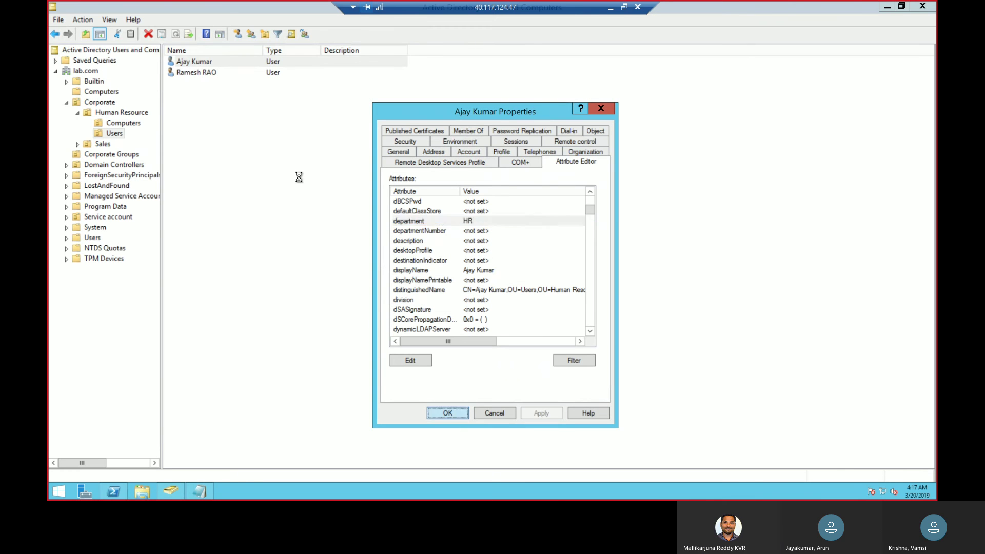
{"action": "left_click", "coordinate": [458, 418]}
- Enter HR as the second Human Resource user's department attribute
{"action": "double_click", "coordinate": [208, 75]}
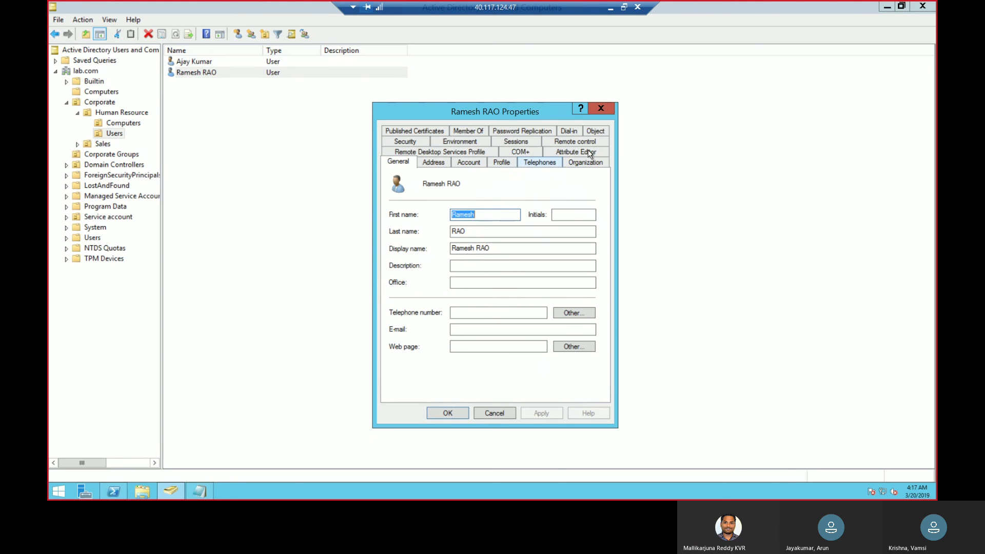
{"action": "left_click", "coordinate": [589, 153]}
{"action": "left_click", "coordinate": [497, 232]}
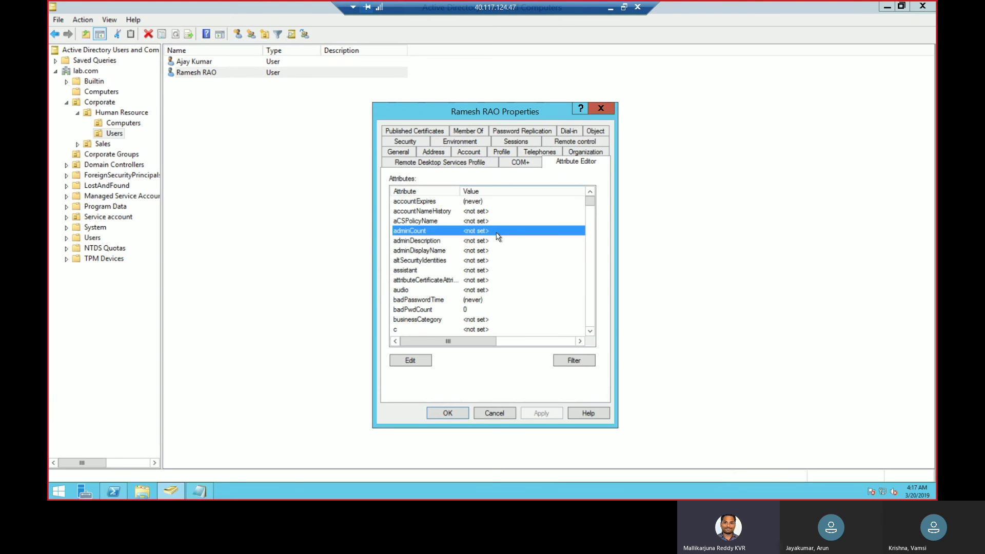
{"action": "type", "text": "dep"}
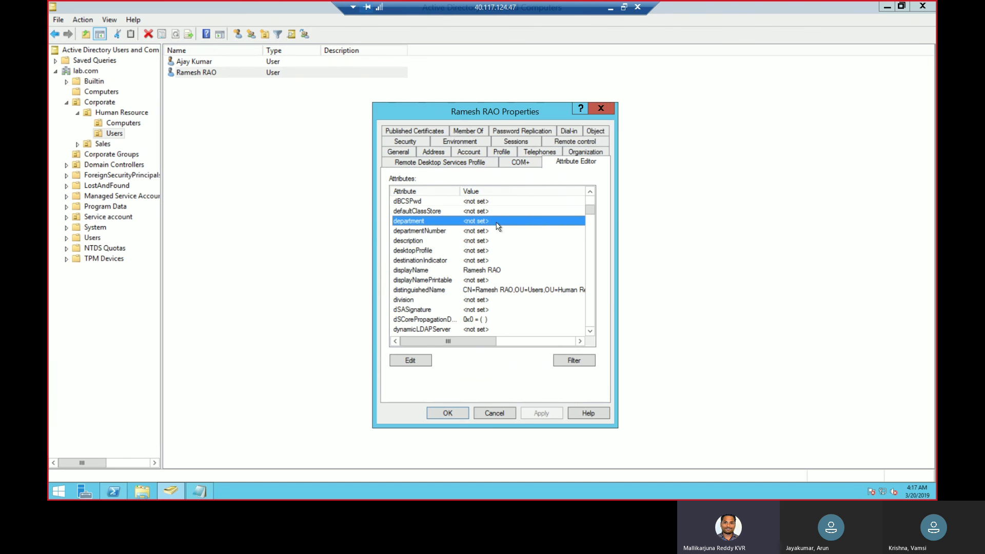
{"action": "double_click", "coordinate": [497, 224]}
{"action": "type", "text": "H"}
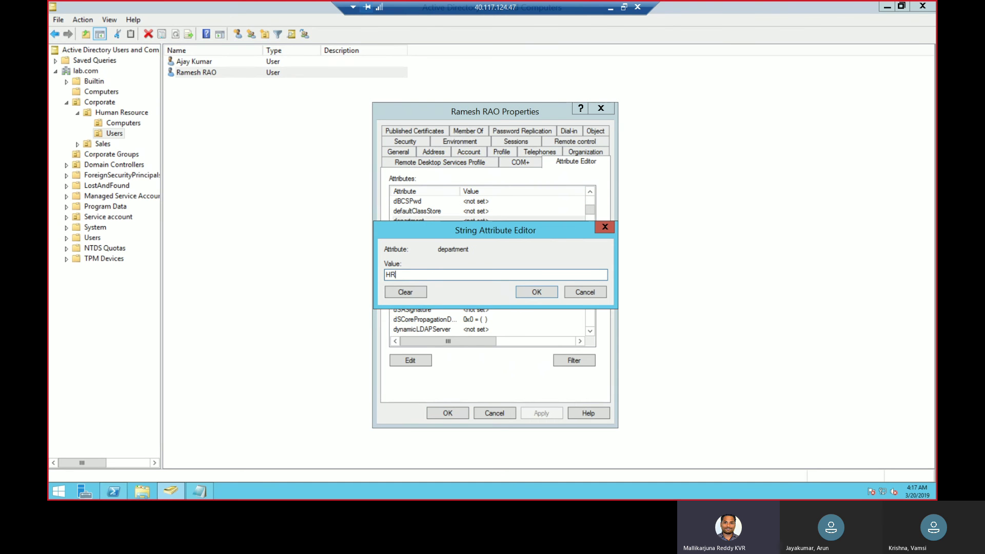
{"action": "type", "text": "R"}
{"action": "left_click", "coordinate": [537, 292]}
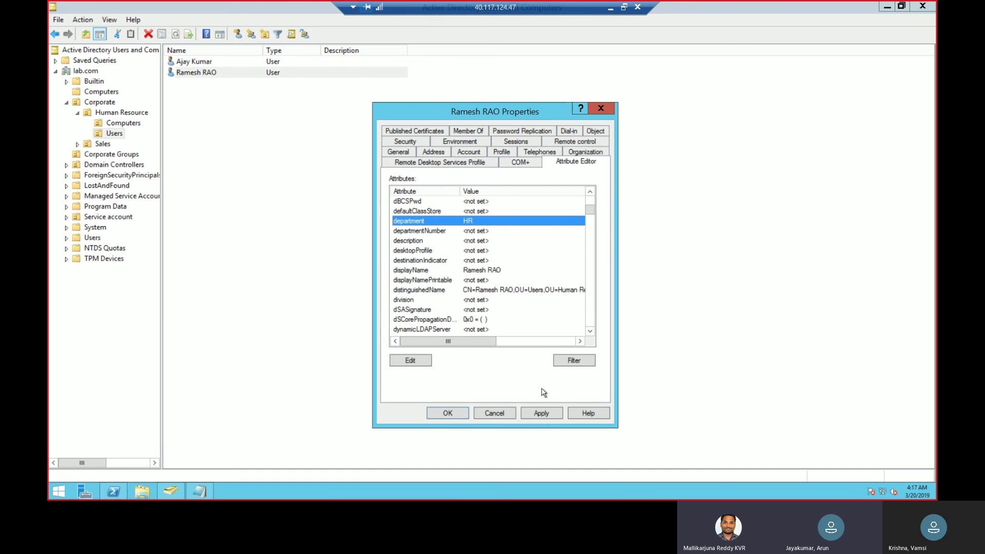
- Save the second HR user's change and list the users in the Sales container
{"action": "left_click", "coordinate": [542, 414]}
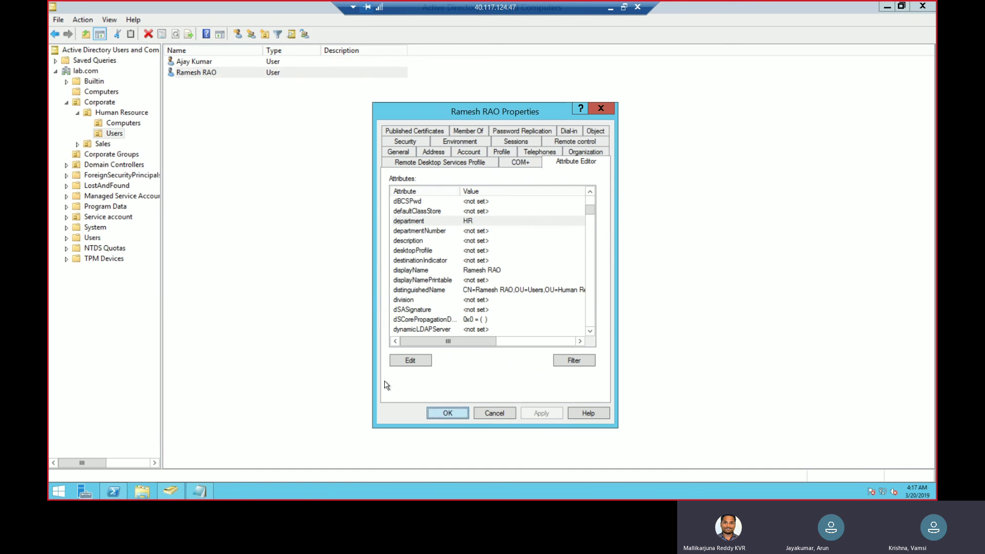
{"action": "left_click", "coordinate": [448, 413]}
{"action": "left_click", "coordinate": [78, 144]}
{"action": "left_click", "coordinate": [114, 165]}
- Browse the first Sales user's Attribute Editor list, then dismiss the dialog
{"action": "double_click", "coordinate": [193, 62]}
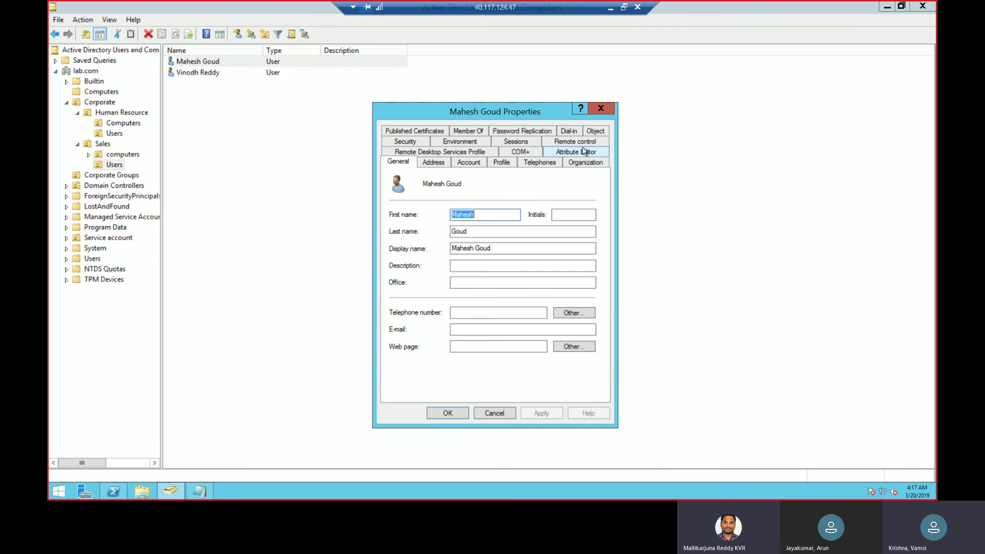
{"action": "left_click", "coordinate": [576, 152]}
{"action": "left_click", "coordinate": [461, 241]}
{"action": "scroll", "coordinate": [461, 241], "scroll_direction": "down", "scroll_amount": 1}
{"action": "key", "text": "Escape"}
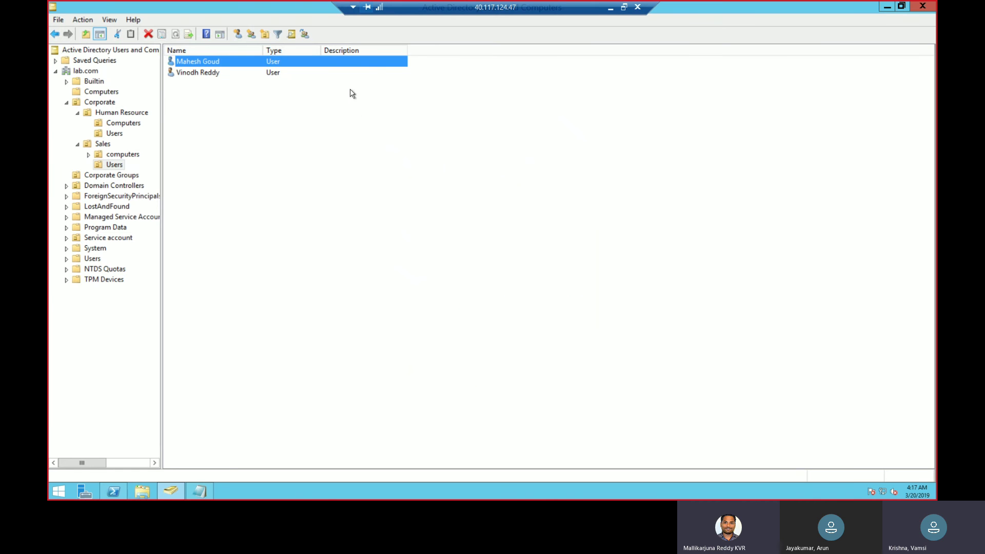
- Set the first Sales user's department attribute to sales and save it
{"action": "double_click", "coordinate": [374, 62]}
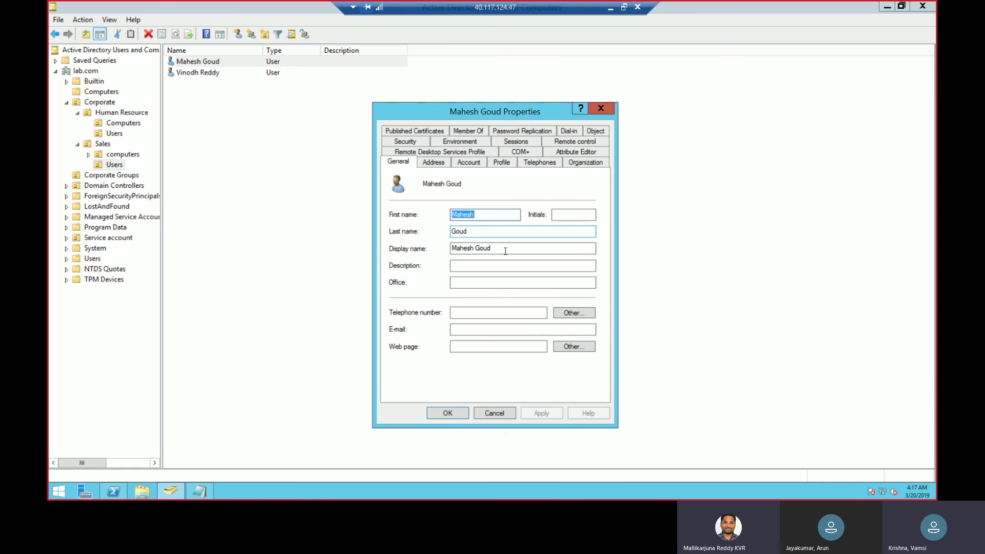
{"action": "left_click", "coordinate": [575, 152]}
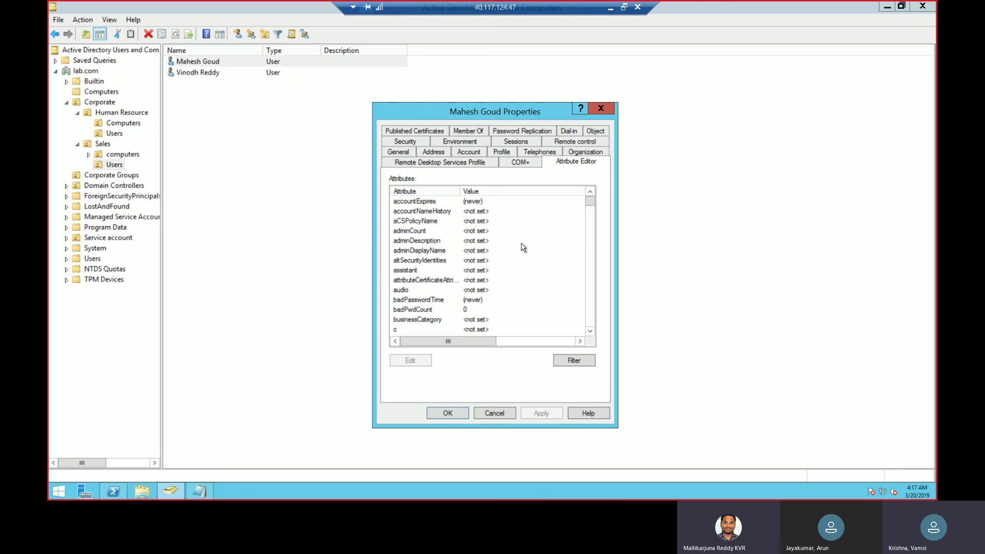
{"action": "left_click", "coordinate": [514, 251]}
{"action": "type", "text": "dep"}
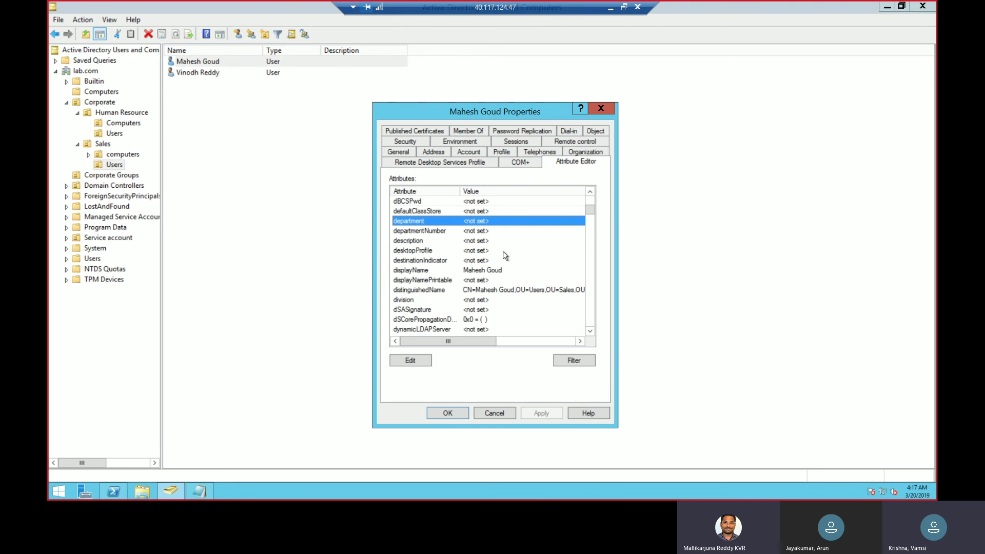
{"action": "double_click", "coordinate": [456, 221]}
{"action": "type", "text": "sales"}
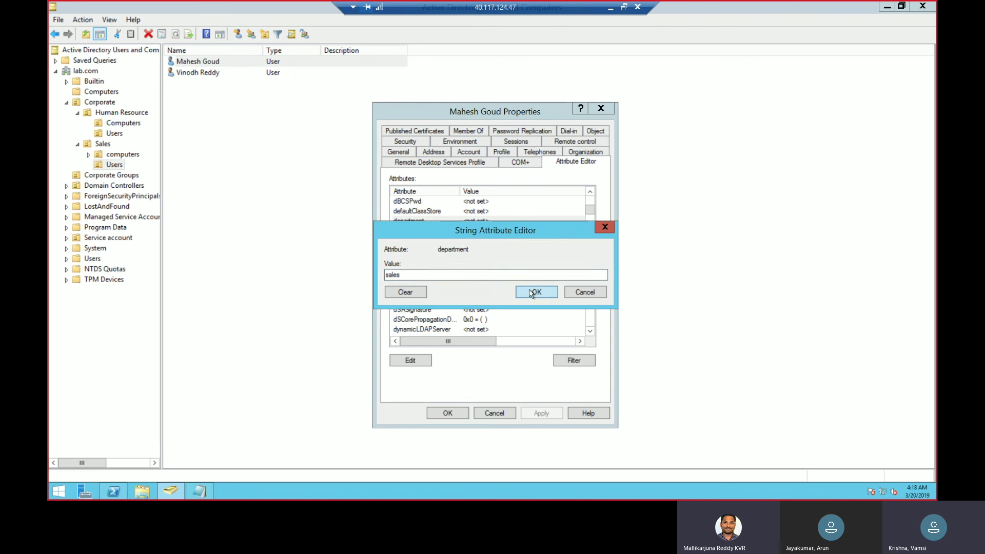
{"action": "left_click", "coordinate": [530, 293]}
{"action": "left_click", "coordinate": [550, 415]}
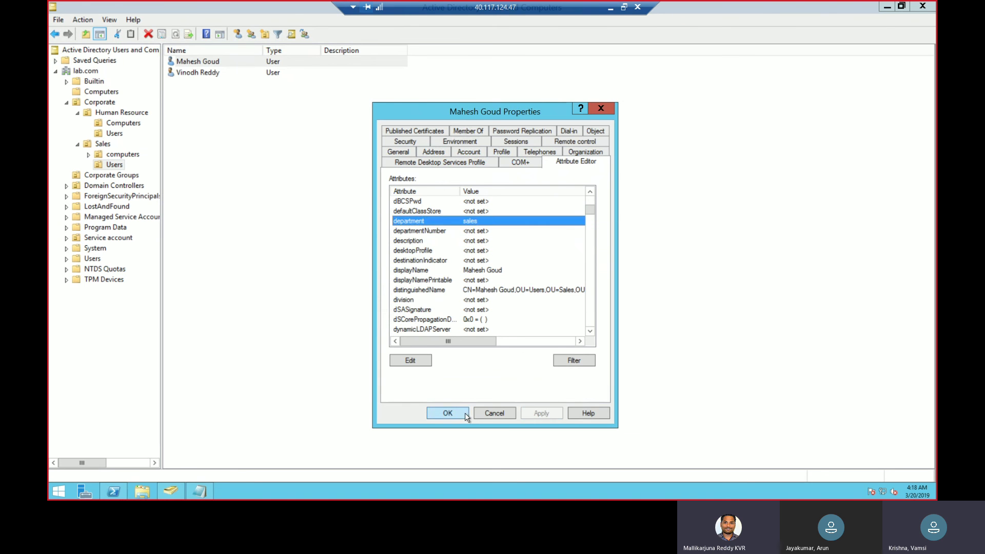
{"action": "left_click", "coordinate": [466, 415]}
- Set the second Sales user's department attribute to sales, then minimise the domain controller session
{"action": "left_click", "coordinate": [200, 72]}
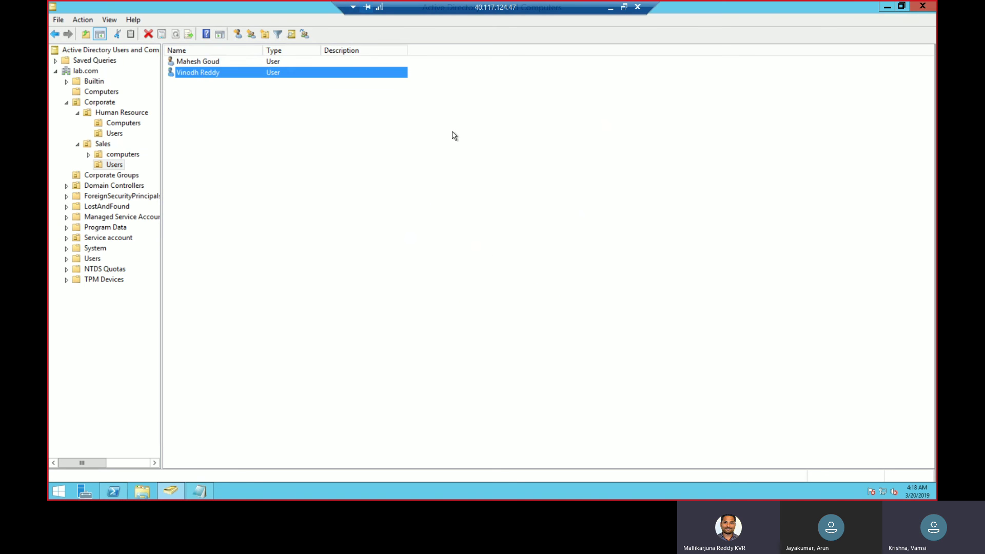
{"action": "left_click", "coordinate": [582, 152]}
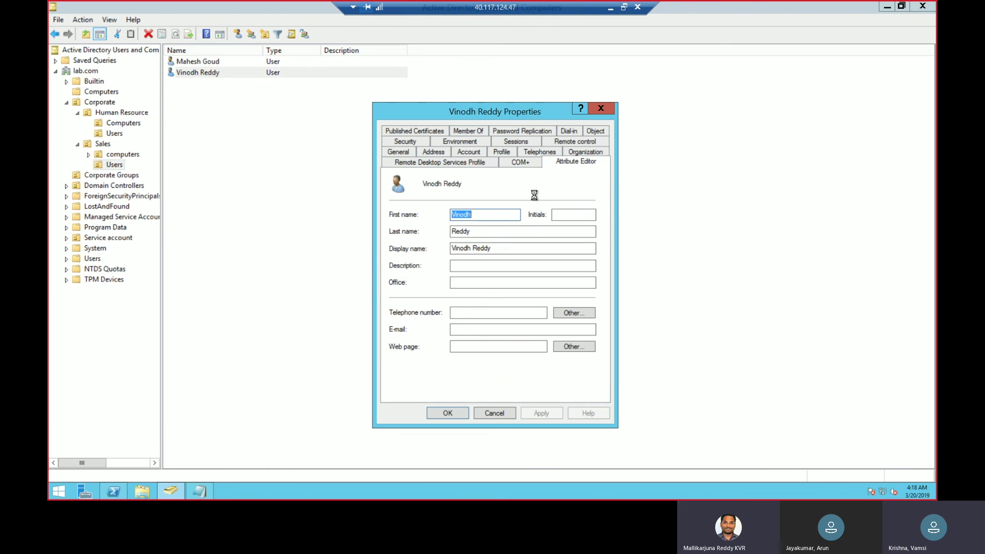
{"action": "left_click", "coordinate": [486, 232]}
{"action": "key", "text": "d"}
{"action": "key", "text": "e"}
{"action": "key", "text": "p"}
{"action": "double_click", "coordinate": [489, 220]}
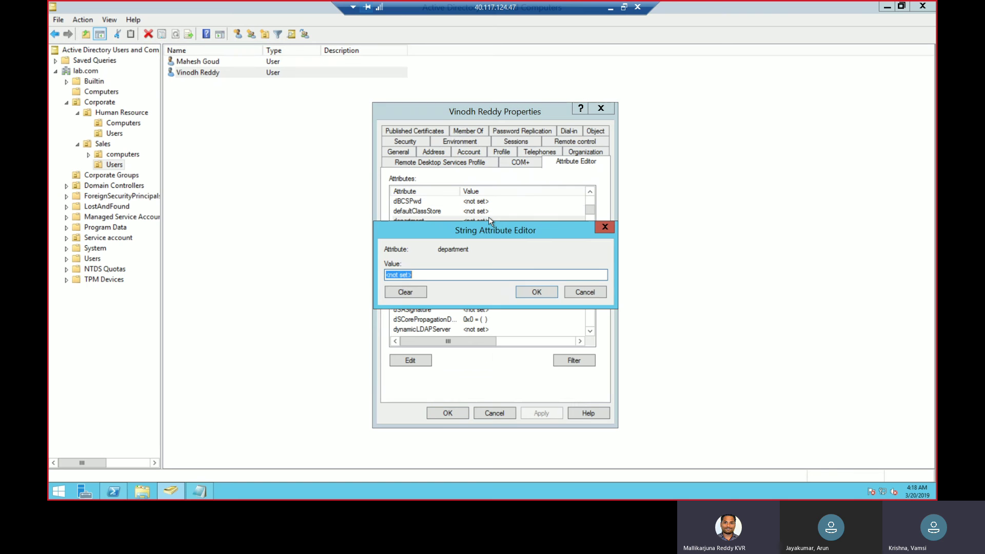
{"action": "type", "text": "sales"}
{"action": "left_click", "coordinate": [536, 293]}
{"action": "left_click", "coordinate": [462, 413]}
{"action": "left_click", "coordinate": [609, 7]}
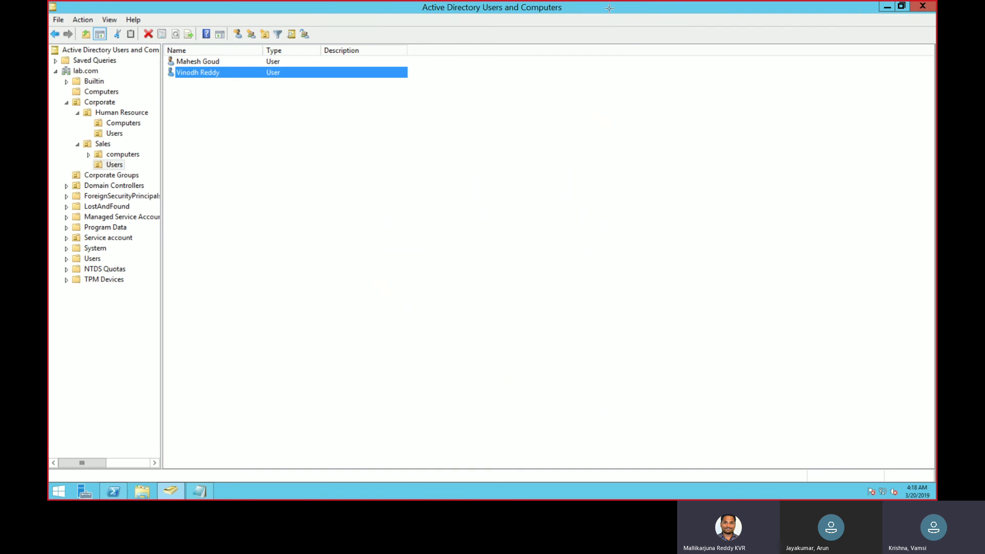
- Return to the Configuration Manager session and discard the unfinished user collection wizard
{"action": "mouse_move", "coordinate": [552, 493]}
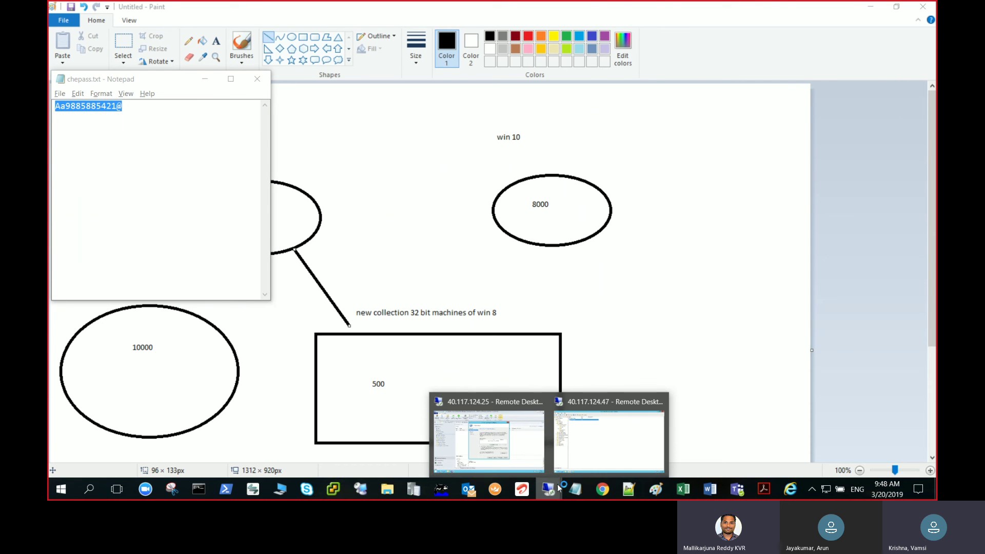
{"action": "left_click", "coordinate": [520, 445]}
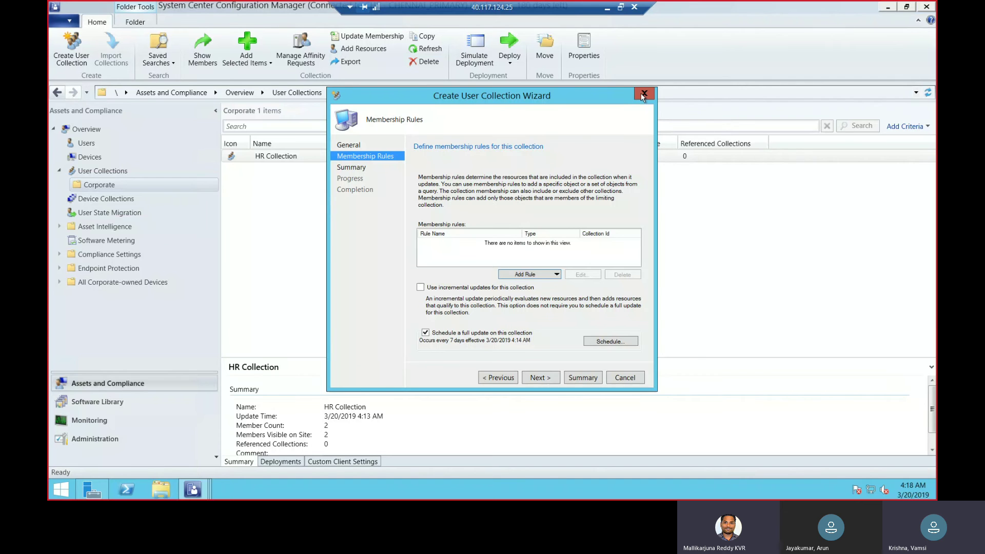
{"action": "left_click", "coordinate": [643, 94]}
{"action": "left_click", "coordinate": [518, 286]}
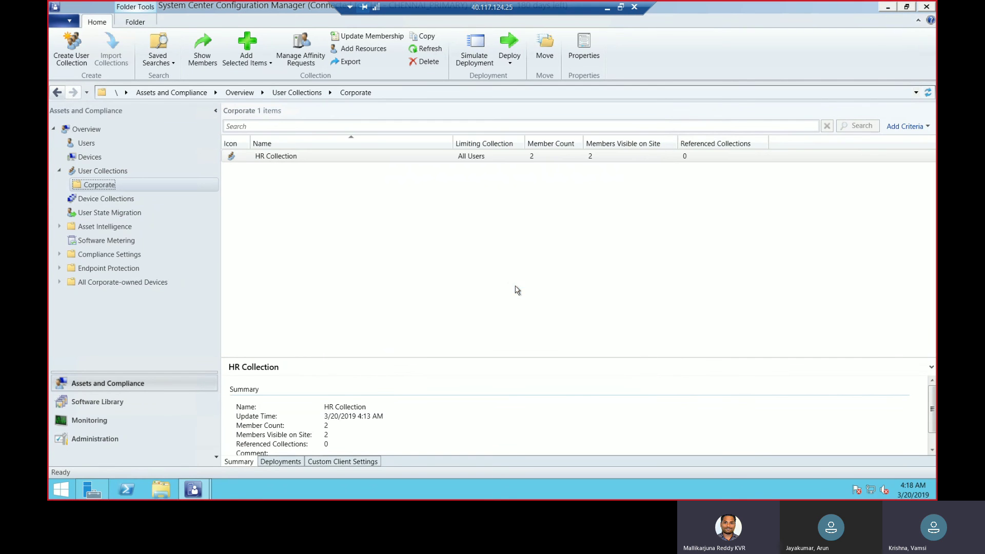
- Open Active Directory User Discovery properties under Administration > Hierarchy Configuration > Discovery Methods
{"action": "left_click", "coordinate": [137, 408]}
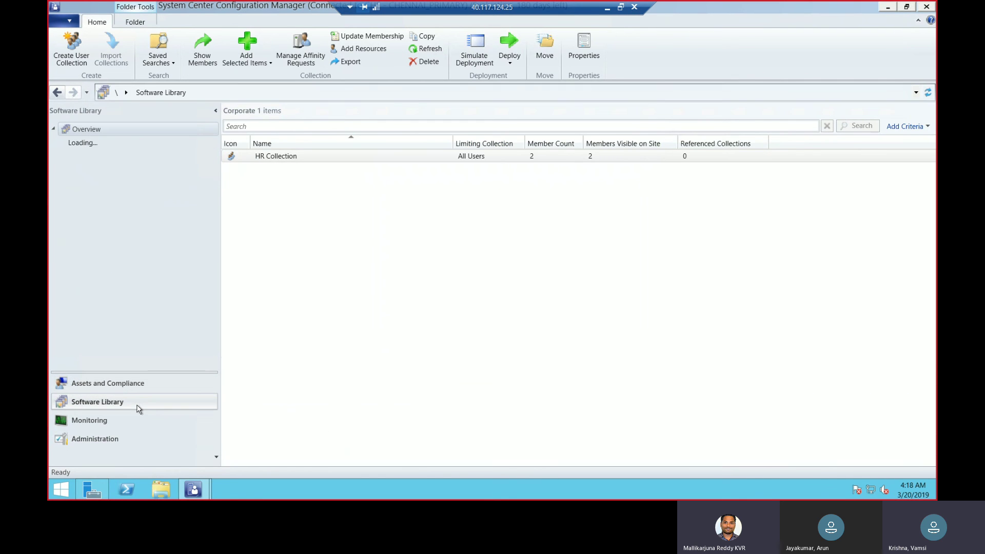
{"action": "left_click", "coordinate": [130, 438]}
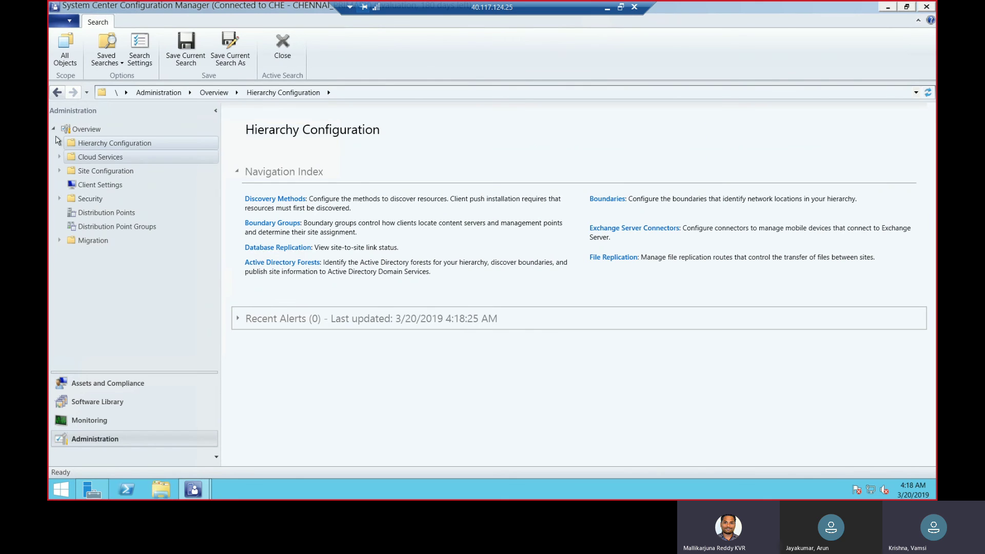
{"action": "left_click", "coordinate": [59, 144]}
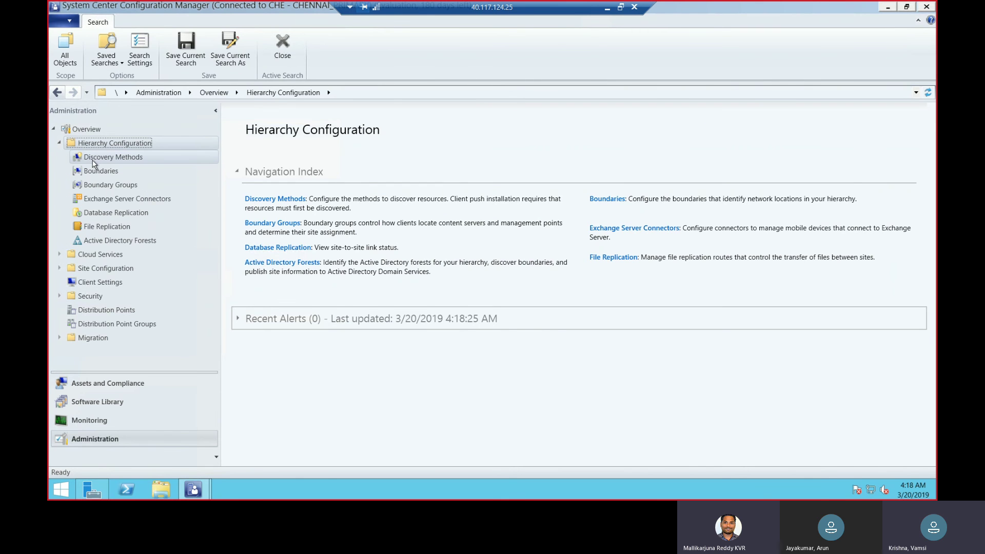
{"action": "left_click", "coordinate": [94, 158]}
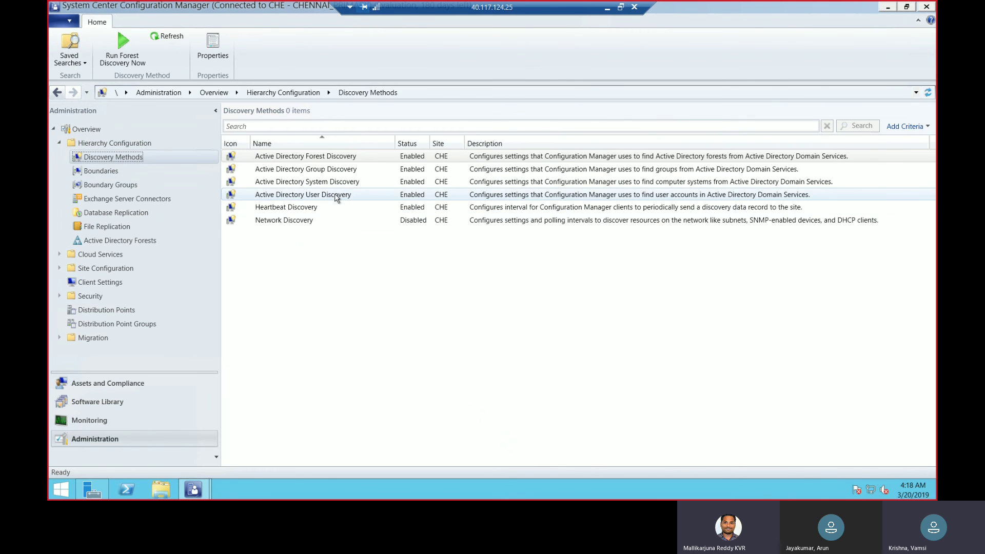
{"action": "left_click", "coordinate": [362, 196]}
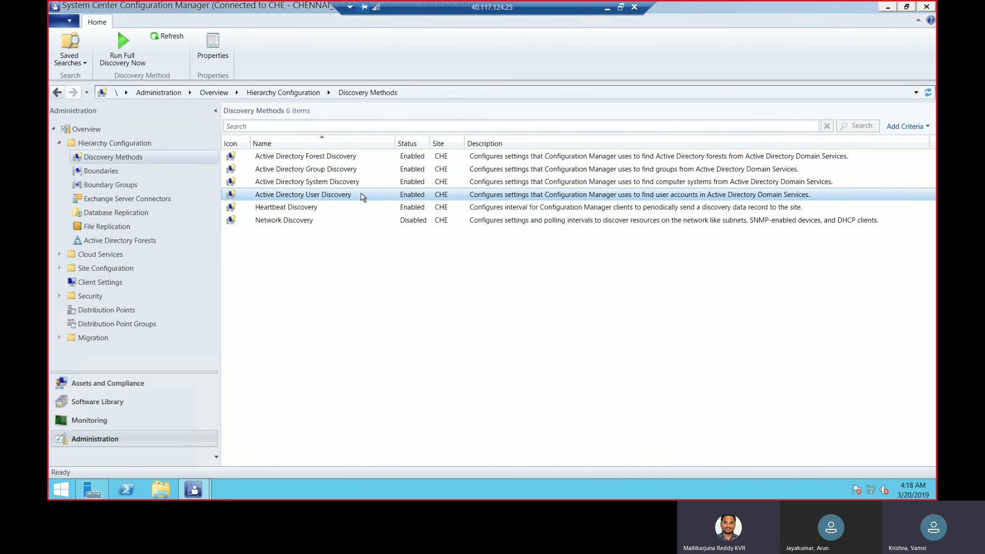
{"action": "right_click", "coordinate": [362, 195]}
{"action": "left_click", "coordinate": [391, 234]}
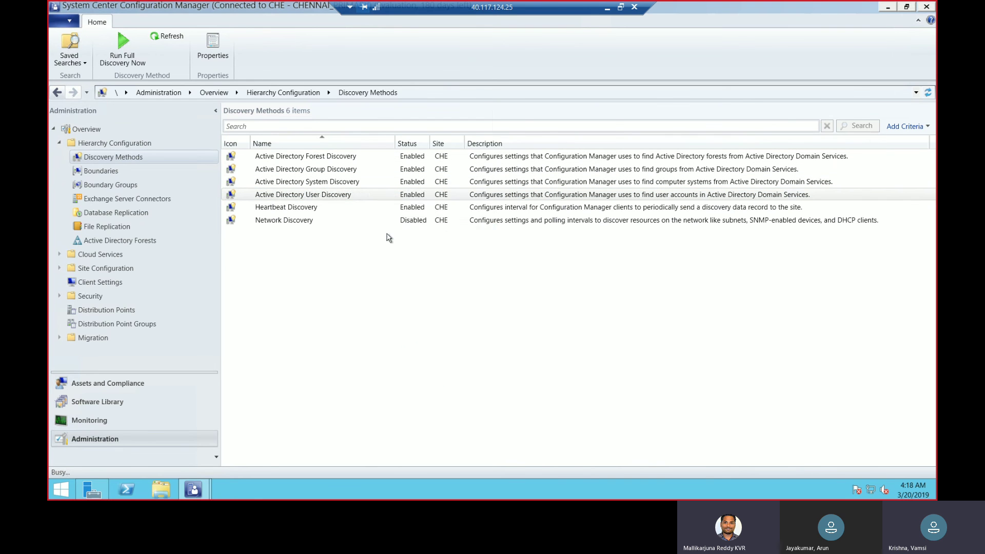
- Add department to the discovered Active Directory attributes alongside lastLogon and save
{"action": "left_click", "coordinate": [494, 139]}
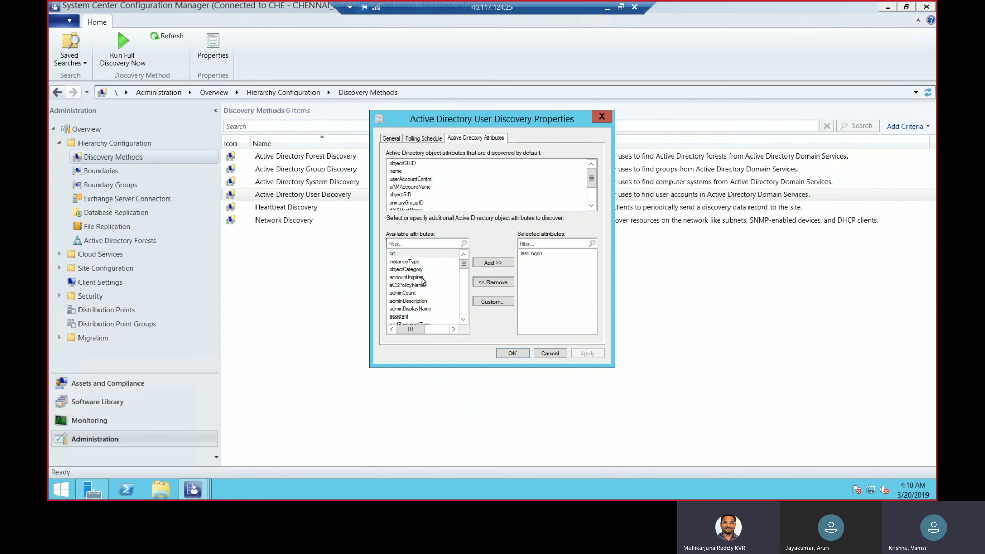
{"action": "left_click", "coordinate": [422, 278]}
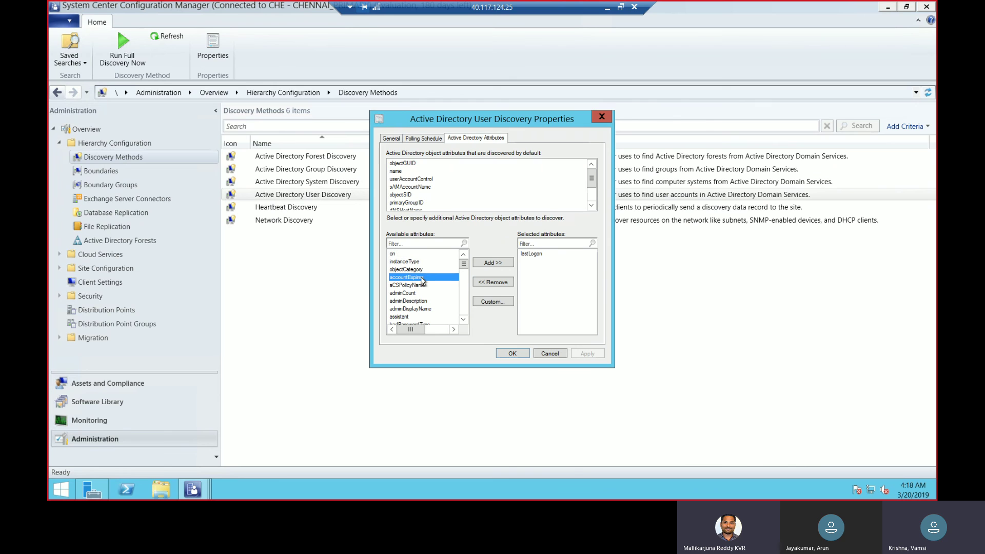
{"action": "left_click", "coordinate": [453, 186]}
{"action": "left_click", "coordinate": [592, 206]}
{"action": "left_click", "coordinate": [593, 206]}
{"action": "left_click", "coordinate": [593, 206]}
{"action": "left_click", "coordinate": [592, 206]}
{"action": "left_click", "coordinate": [430, 290]}
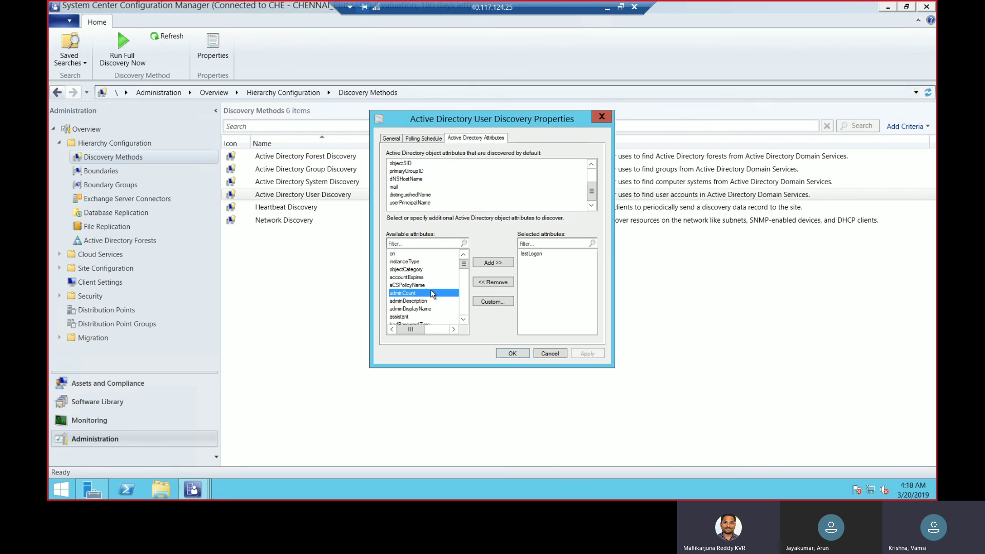
{"action": "key", "text": "d"}
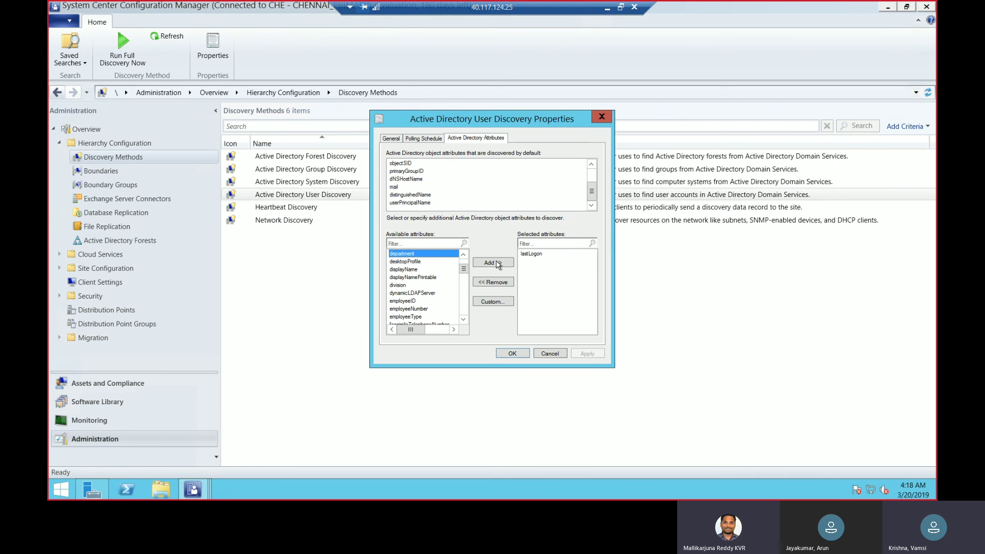
{"action": "left_click", "coordinate": [497, 263]}
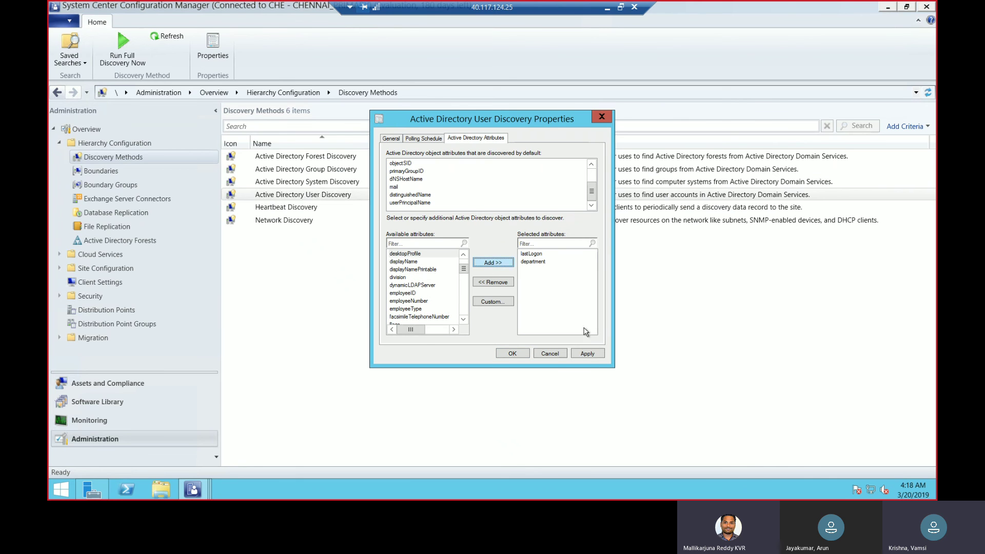
{"action": "left_click", "coordinate": [588, 354]}
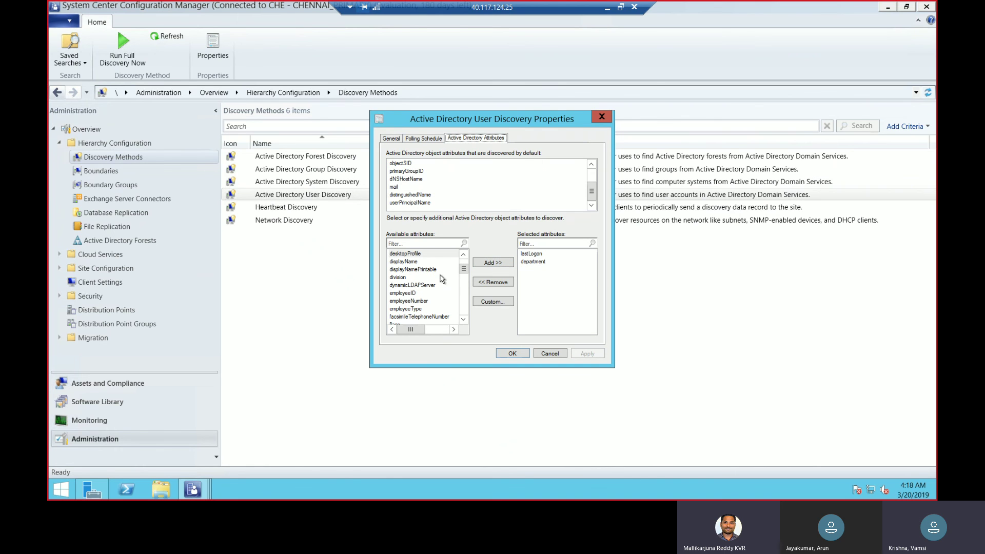
{"action": "left_click", "coordinate": [540, 267]}
{"action": "left_click", "coordinate": [539, 263]}
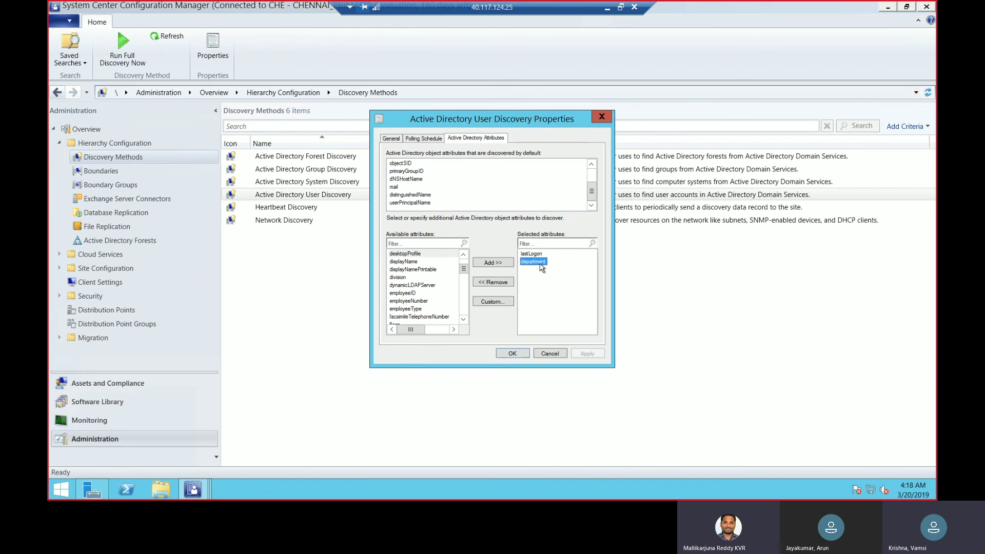
{"action": "left_click", "coordinate": [513, 352]}
{"action": "left_click", "coordinate": [315, 198]}
- Run Full Discovery Now on Active Directory User Discovery, then switch to the other console window
{"action": "right_click", "coordinate": [315, 198]}
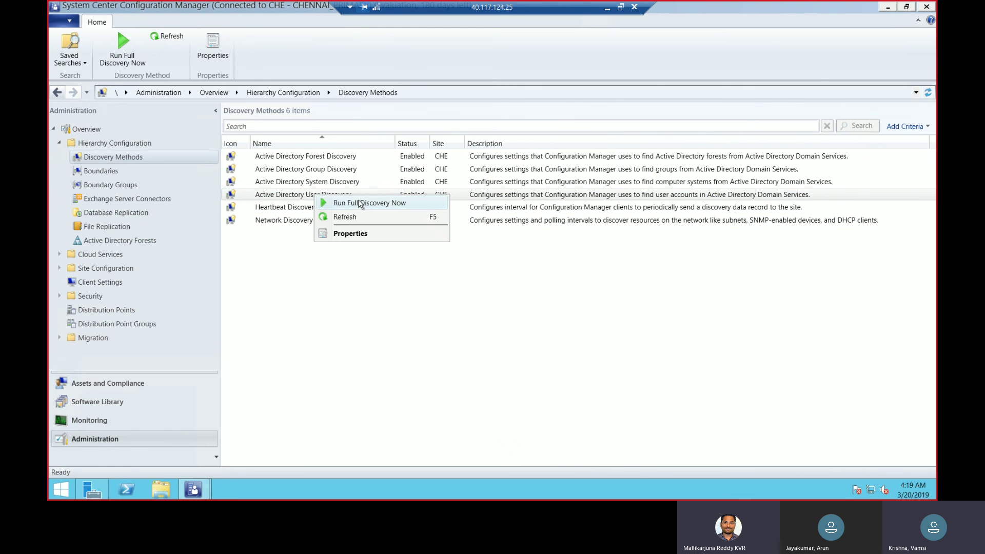
{"action": "left_click", "coordinate": [359, 202]}
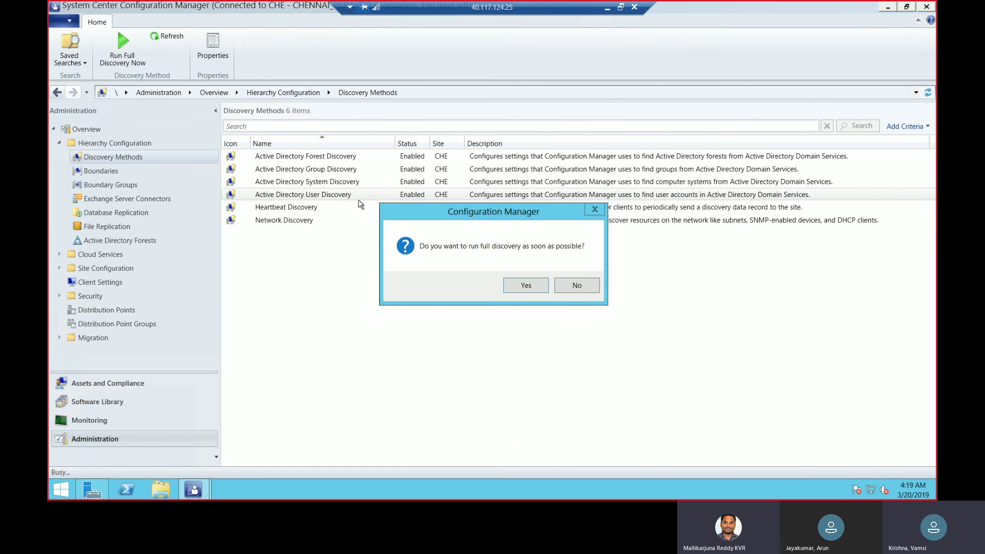
{"action": "left_click", "coordinate": [526, 284]}
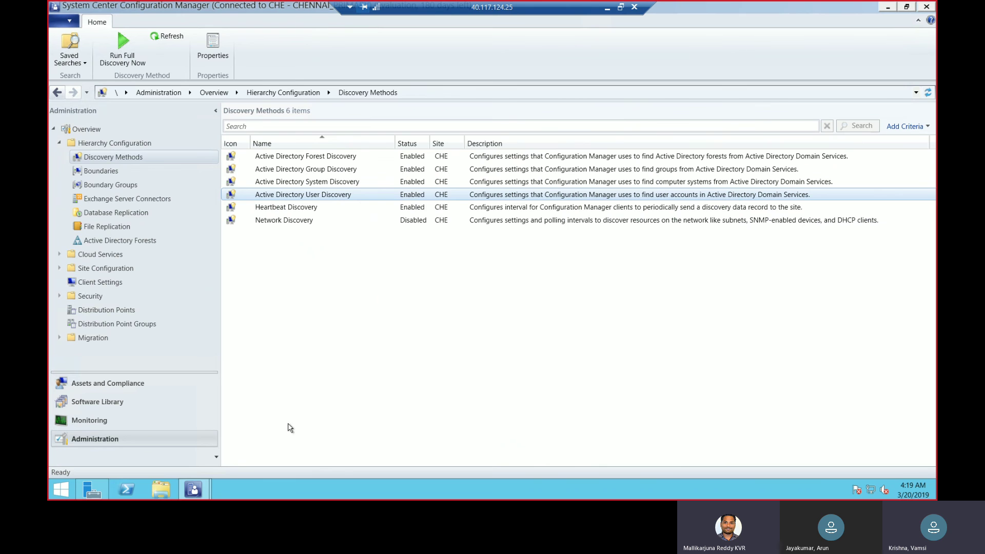
{"action": "left_click", "coordinate": [198, 487]}
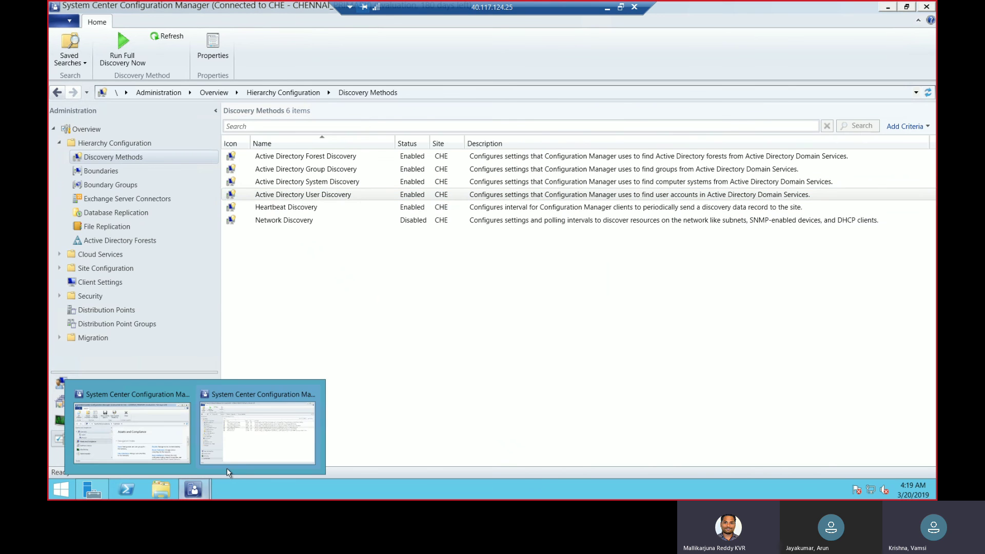
{"action": "left_click", "coordinate": [254, 446]}
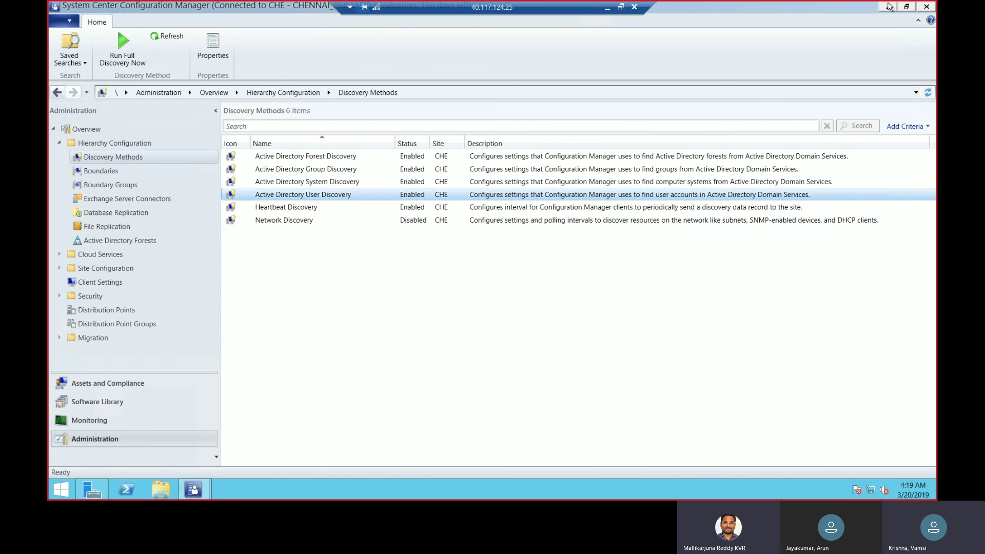
- Close the extra console and reopen Configuration Manager at Assets and Compliance user collections
{"action": "left_click", "coordinate": [933, 8]}
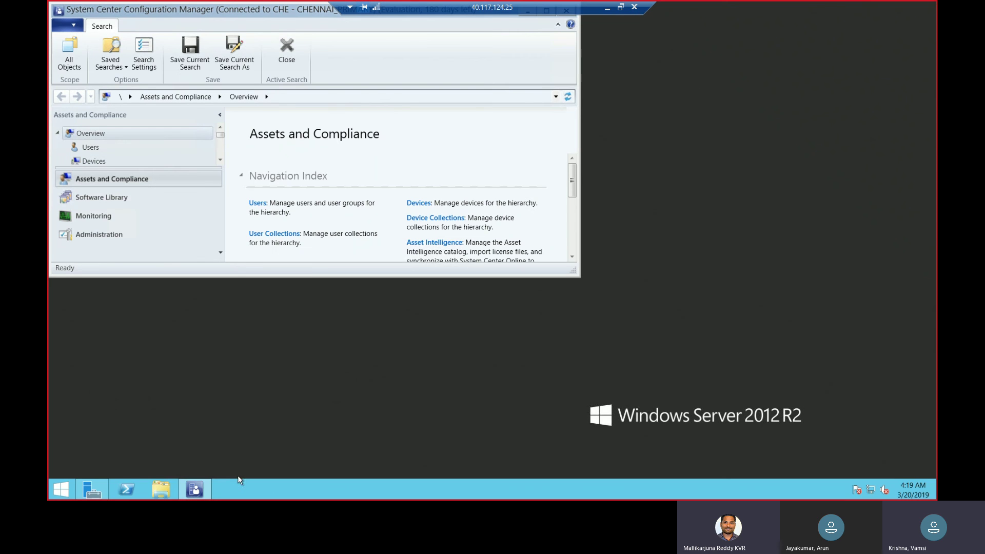
{"action": "double_click", "coordinate": [306, 11]}
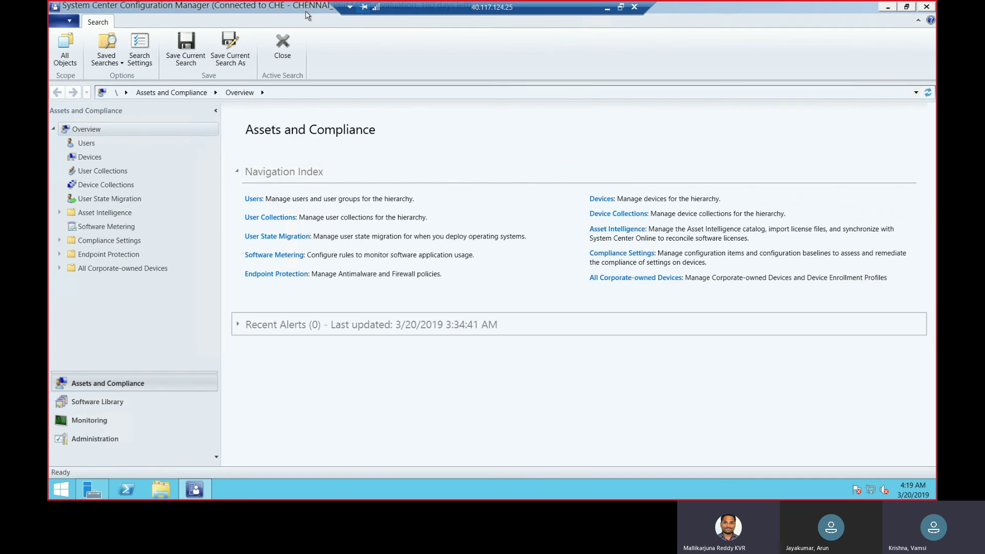
{"action": "left_click", "coordinate": [109, 185]}
{"action": "left_click", "coordinate": [106, 173]}
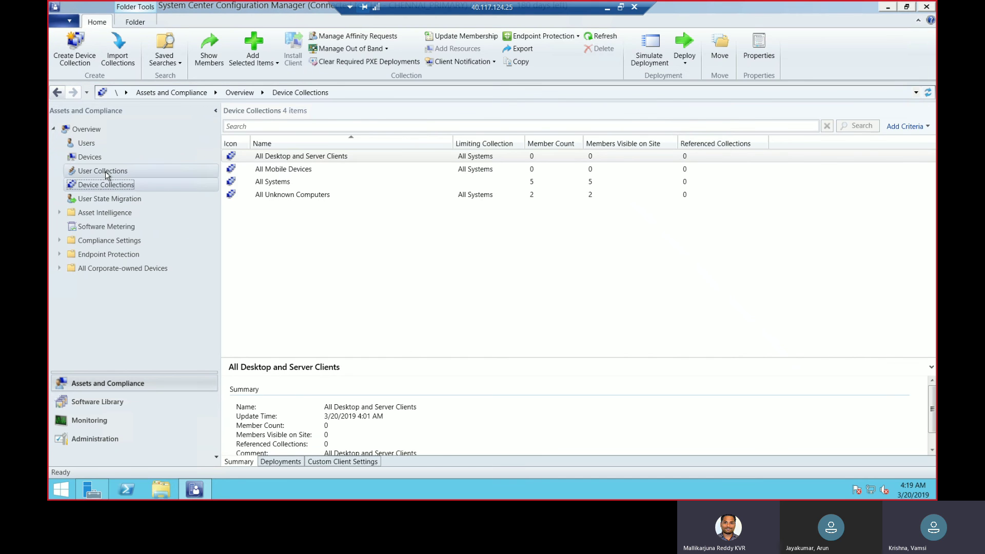
{"action": "right_click", "coordinate": [108, 176]}
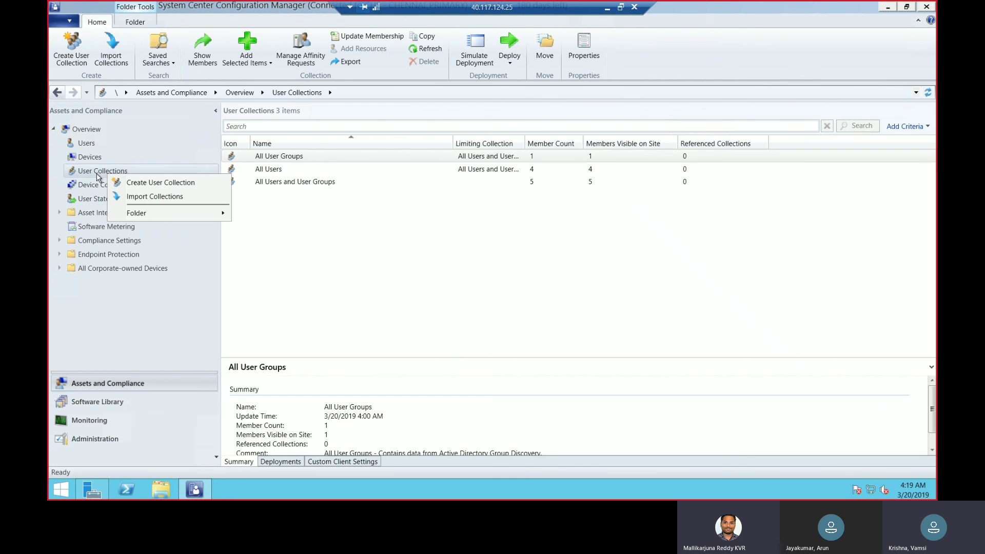
{"action": "left_click", "coordinate": [928, 8]}
{"action": "left_click", "coordinate": [197, 496]}
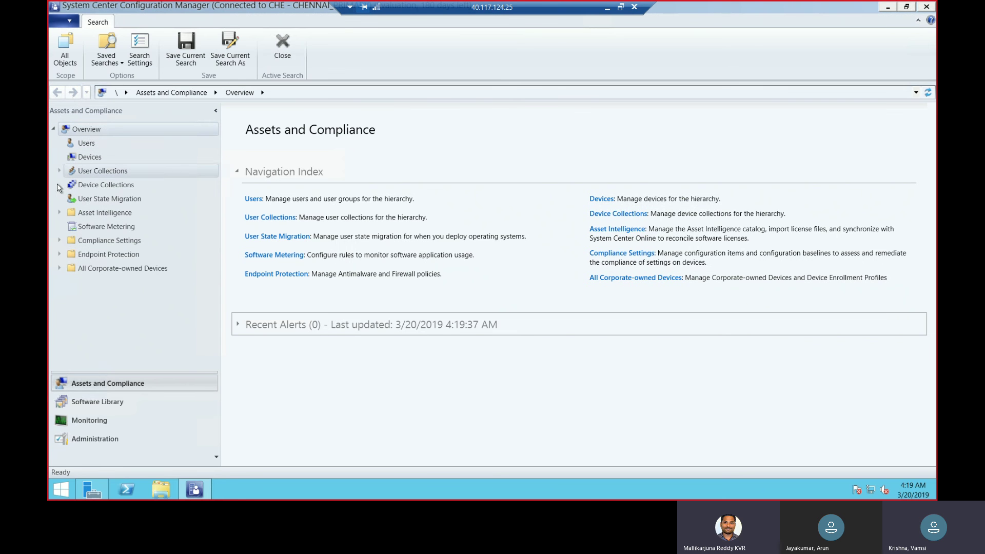
- Create the Sales Teams user collection in Corporate, limited to All Users, and continue
{"action": "left_click", "coordinate": [59, 171]}
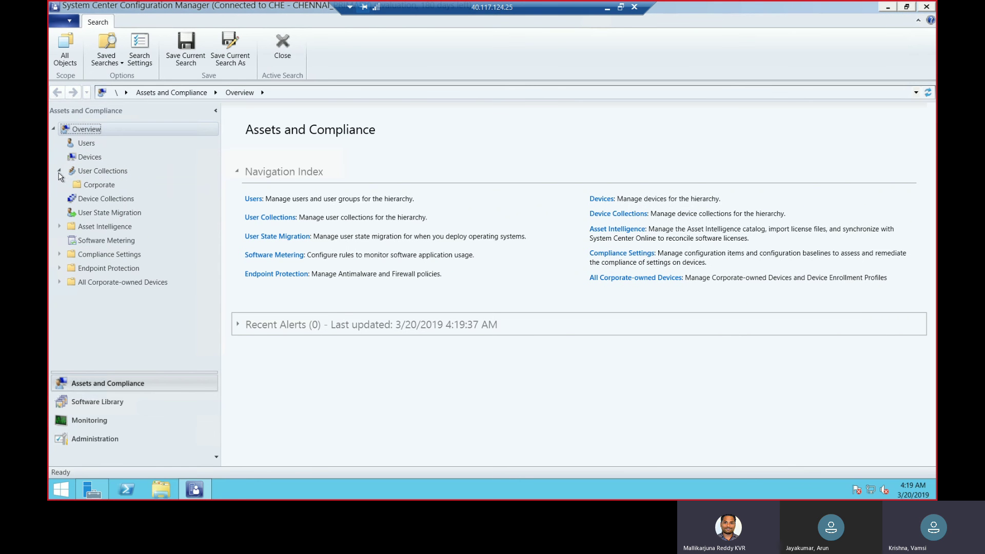
{"action": "left_click", "coordinate": [80, 185]}
{"action": "right_click", "coordinate": [96, 185]}
{"action": "left_click", "coordinate": [121, 192]}
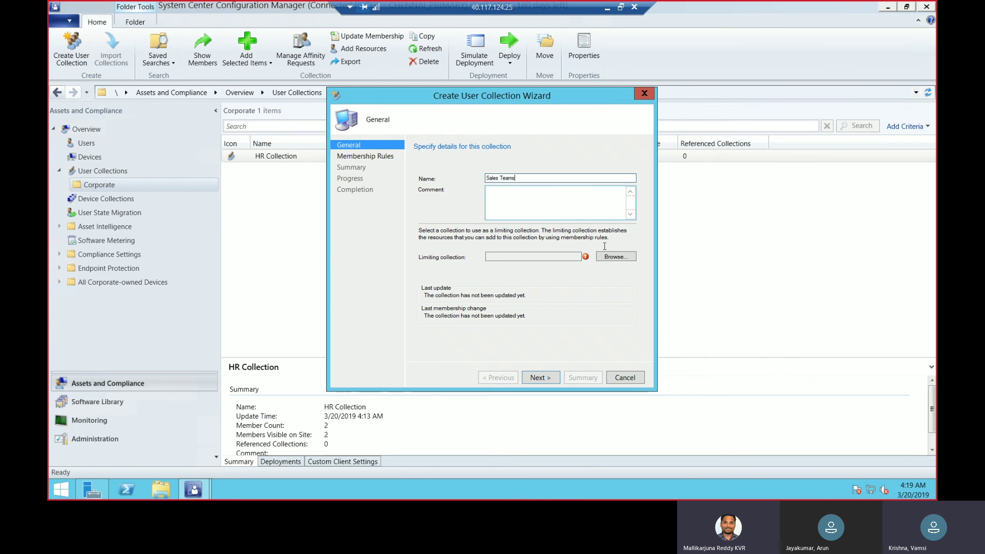
{"action": "left_click", "coordinate": [616, 256]}
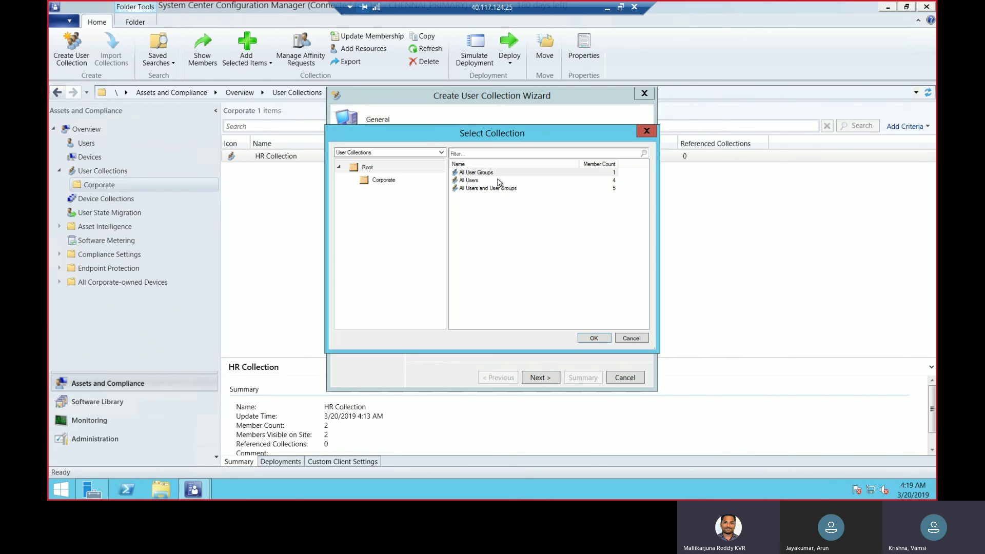
{"action": "left_click", "coordinate": [499, 180]}
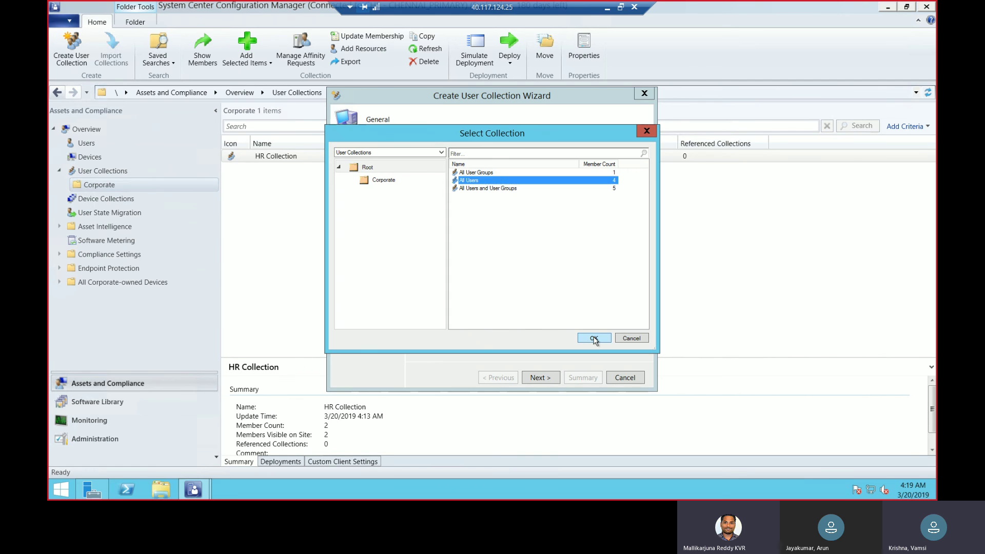
{"action": "left_click", "coordinate": [594, 338]}
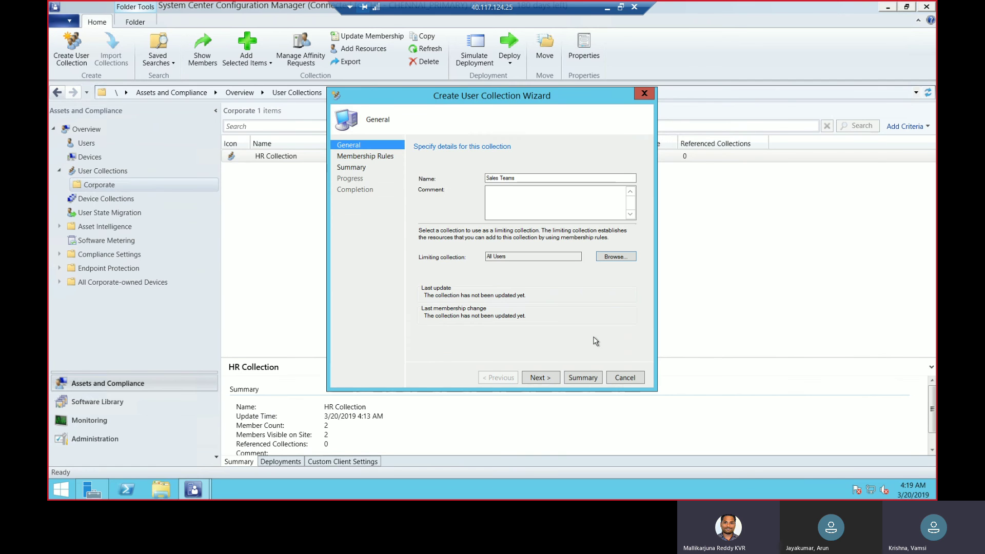
{"action": "left_click", "coordinate": [547, 378]}
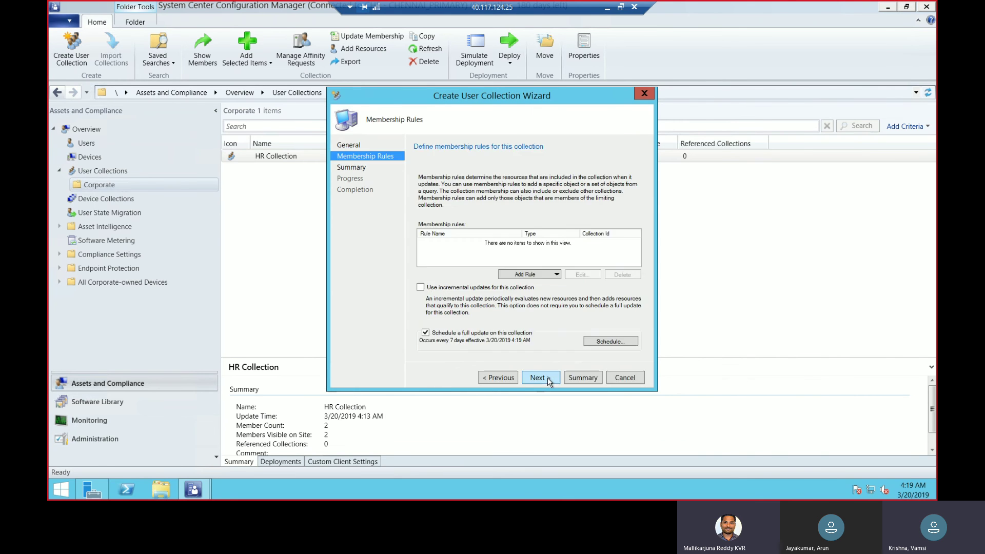
- Add a query rule and open its query statement's criteria
{"action": "left_click", "coordinate": [541, 280]}
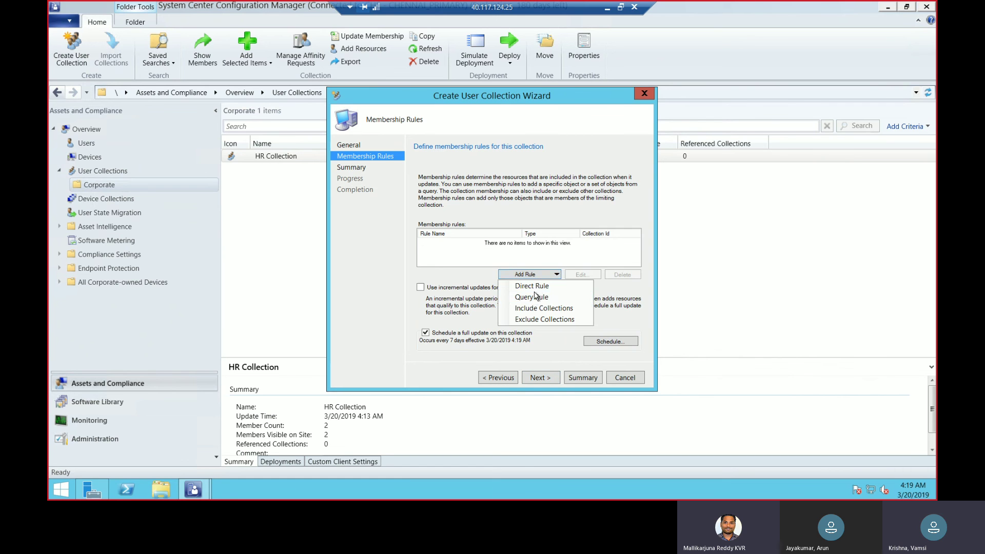
{"action": "left_click", "coordinate": [534, 296]}
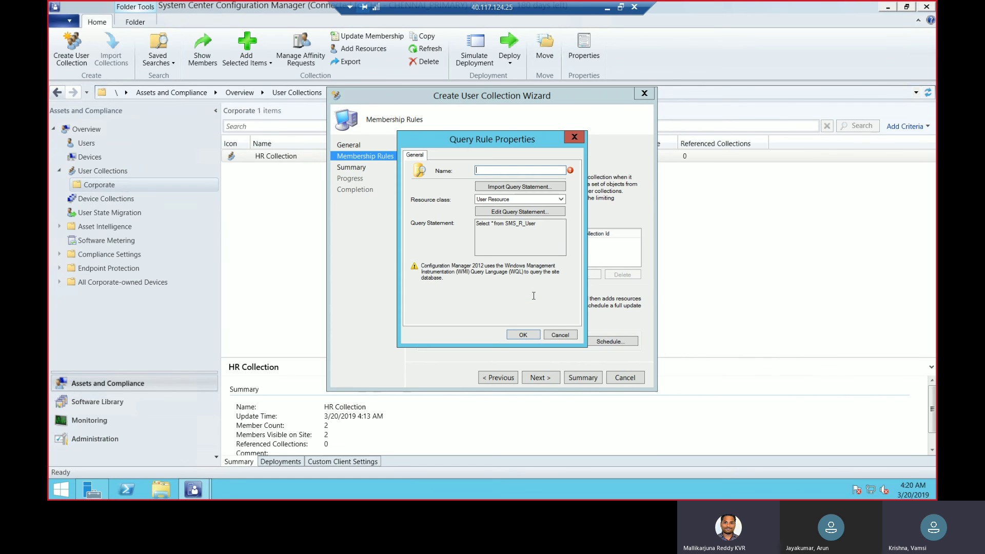
{"action": "left_click", "coordinate": [544, 213]}
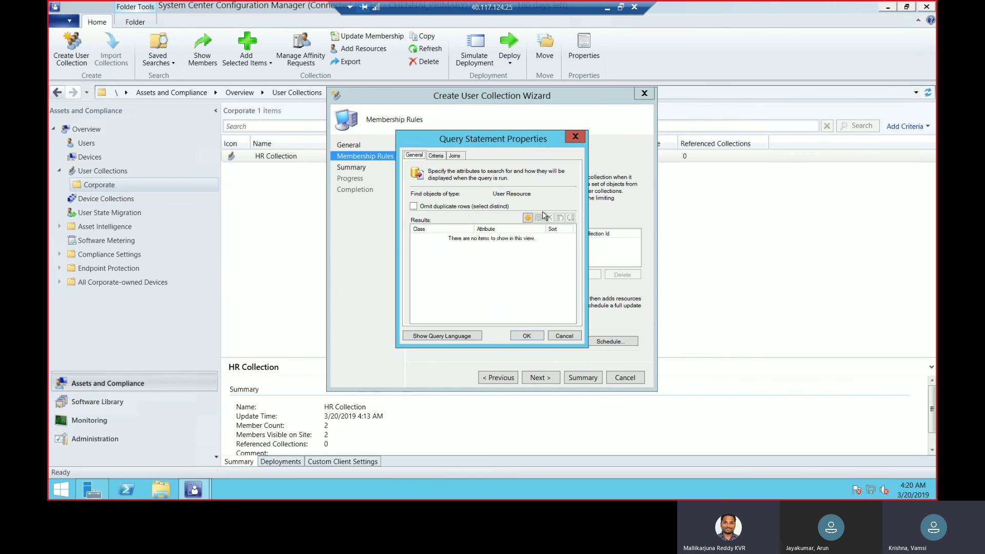
{"action": "left_click", "coordinate": [436, 156]}
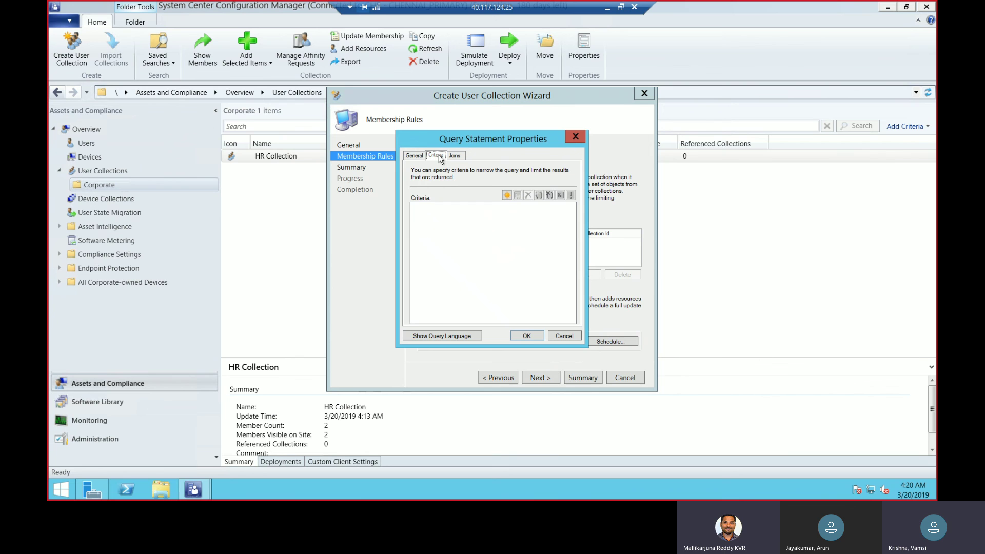
- Create an Attribute reference criterion testing the User Resource department attribute
{"action": "left_click", "coordinate": [507, 195]}
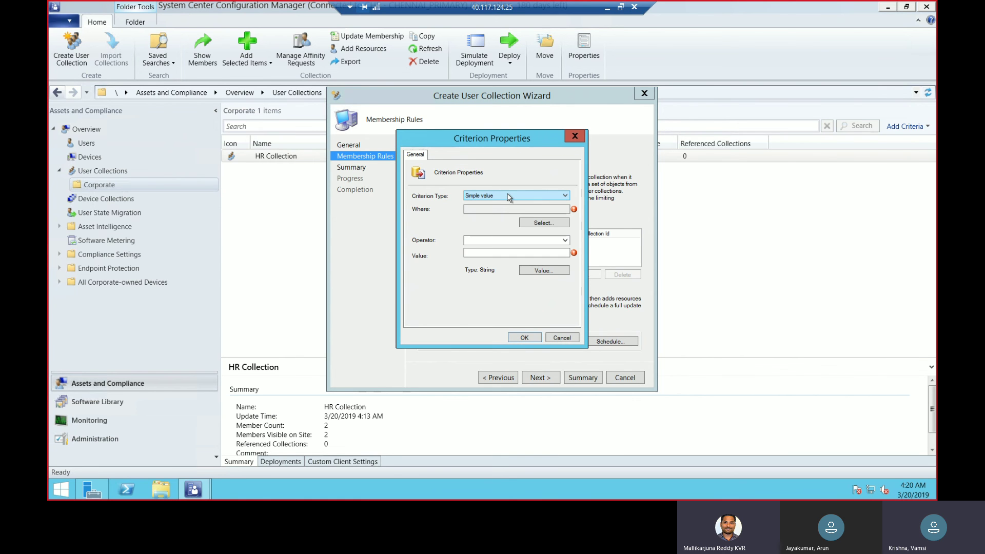
{"action": "left_click", "coordinate": [509, 196]}
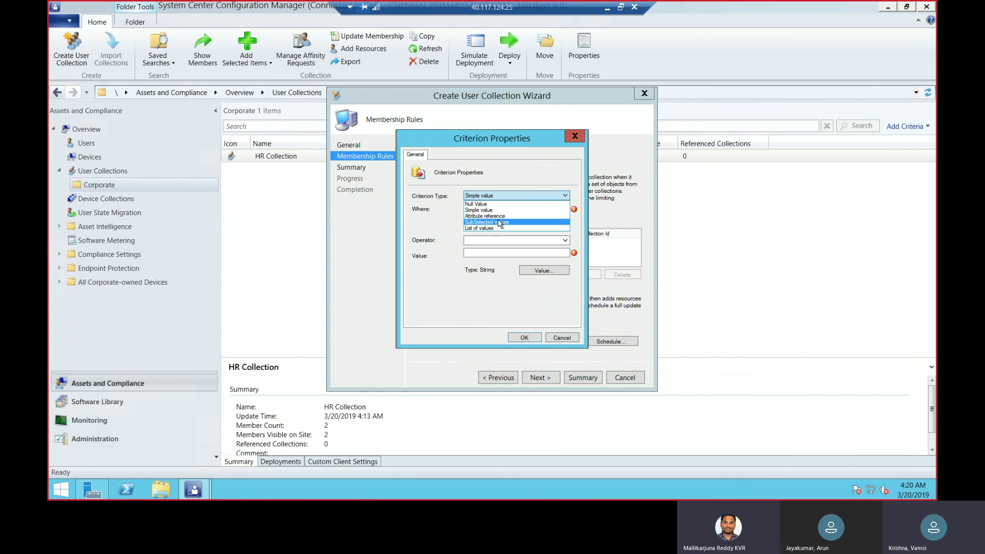
{"action": "left_click", "coordinate": [498, 217]}
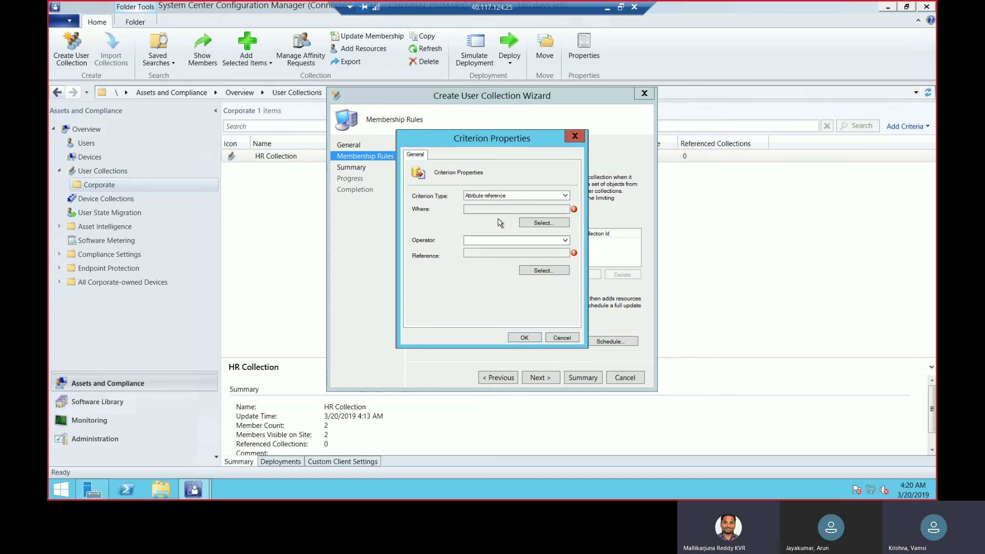
{"action": "left_click", "coordinate": [529, 223]}
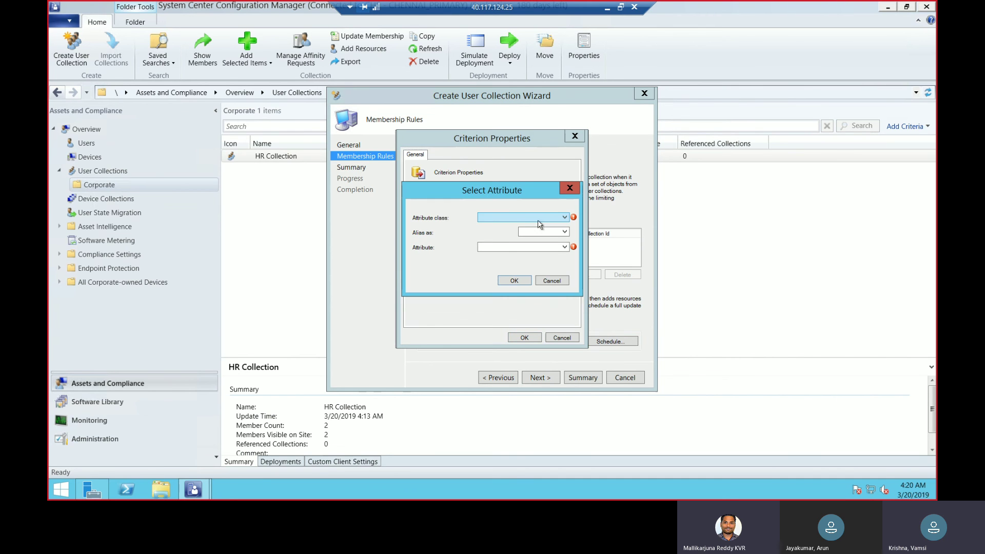
{"action": "left_click", "coordinate": [542, 218]}
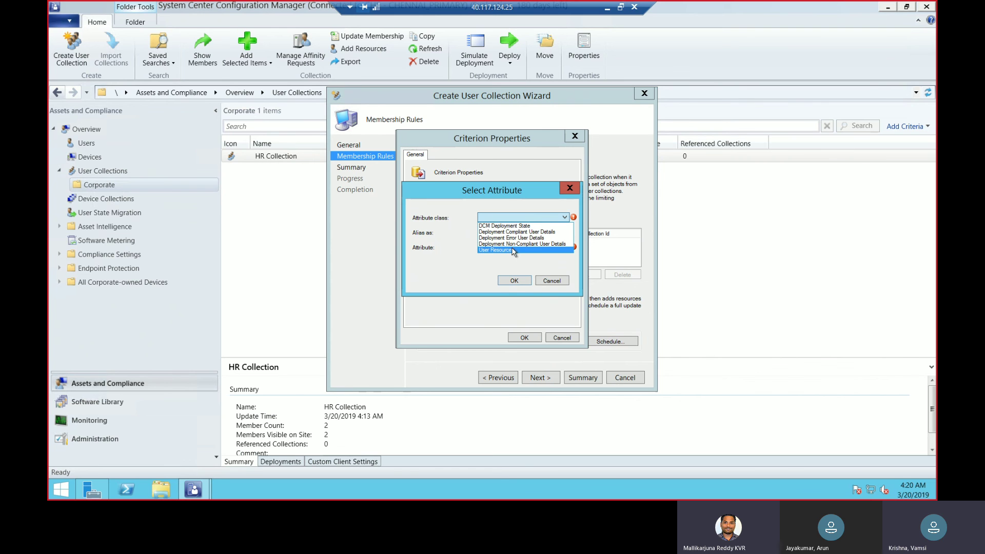
{"action": "left_click", "coordinate": [515, 250]}
{"action": "left_click", "coordinate": [549, 231]}
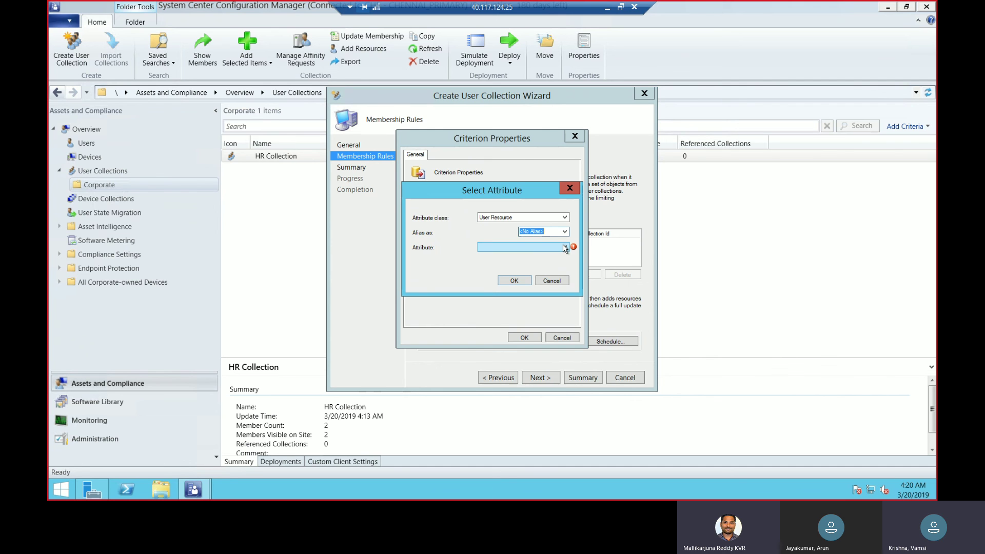
{"action": "left_click", "coordinate": [565, 249]}
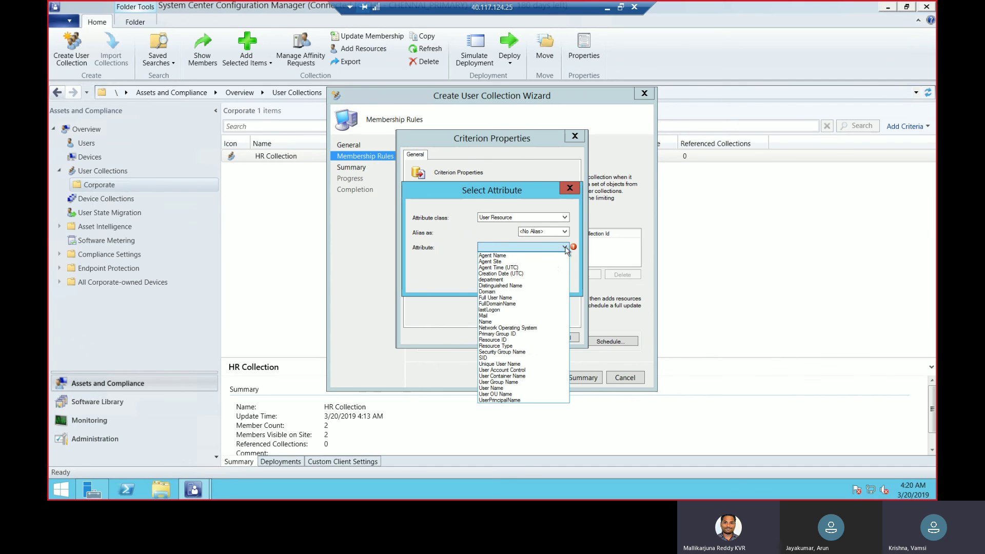
{"action": "left_click", "coordinate": [518, 280]}
{"action": "left_click", "coordinate": [516, 282]}
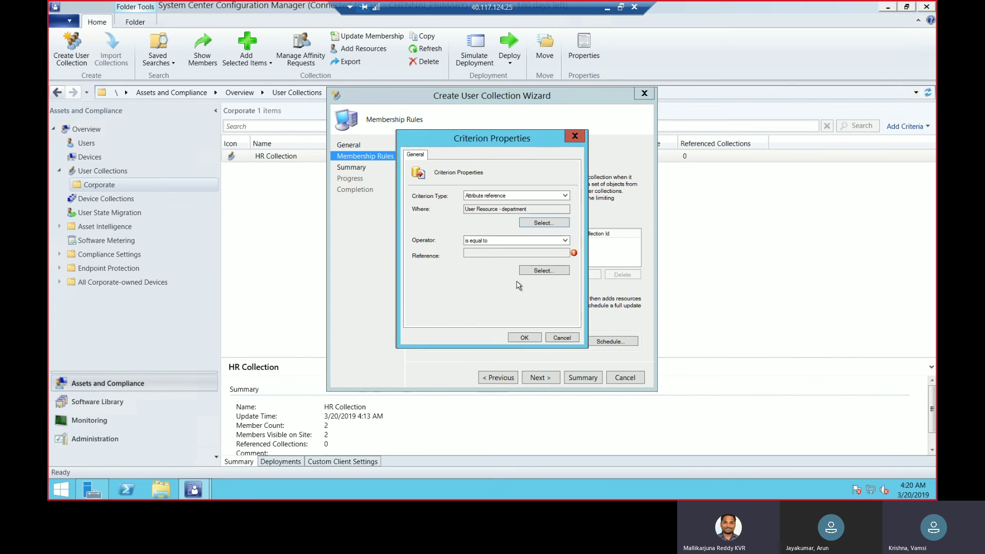
- Set the criterion operator to is equal to
{"action": "left_click", "coordinate": [537, 241]}
{"action": "left_click", "coordinate": [531, 250]}
{"action": "left_click", "coordinate": [542, 267]}
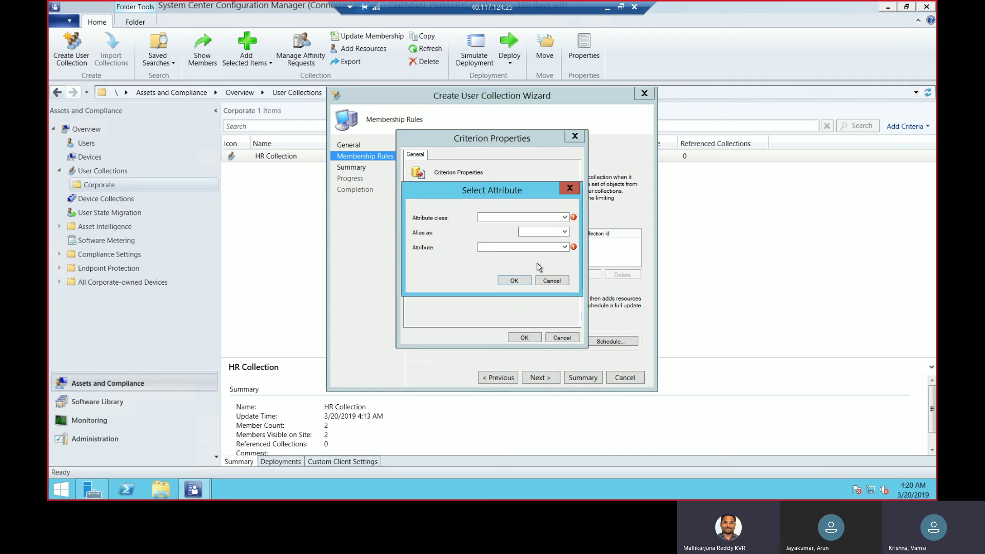
{"action": "left_click", "coordinate": [561, 218]}
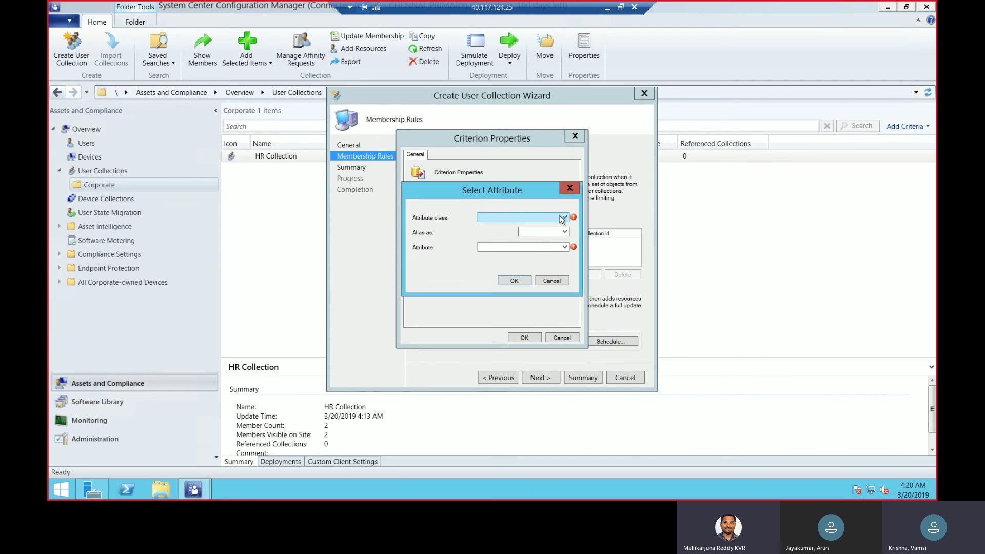
{"action": "left_click", "coordinate": [572, 190]}
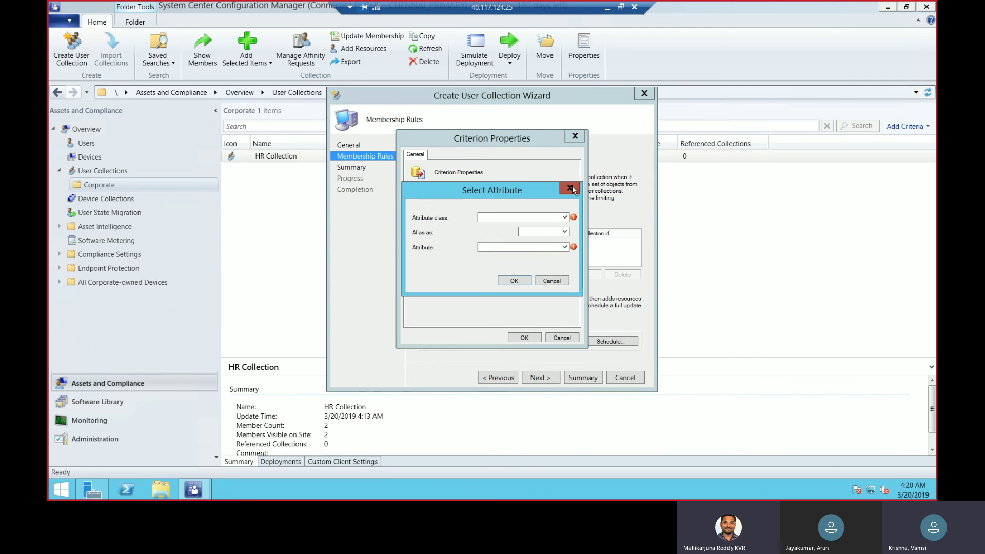
{"action": "left_click", "coordinate": [571, 189]}
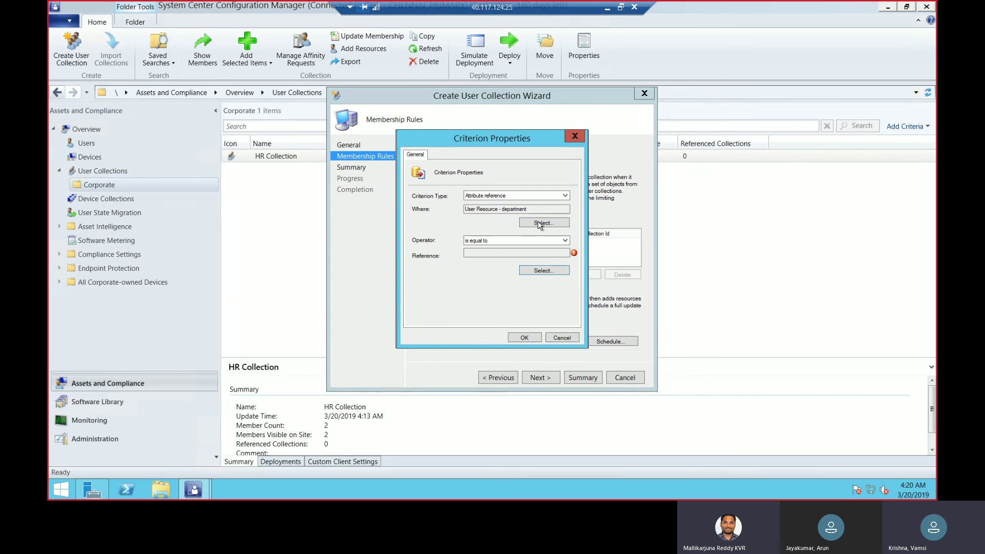
- Choose User Resource department as the reference attribute and add the criterion to the query
{"action": "left_click", "coordinate": [545, 270]}
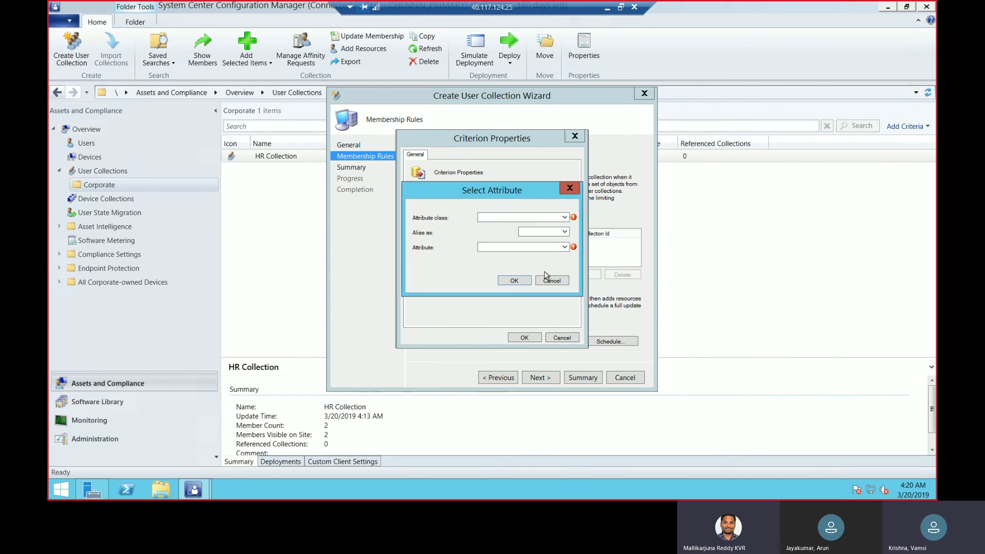
{"action": "left_click", "coordinate": [565, 218]}
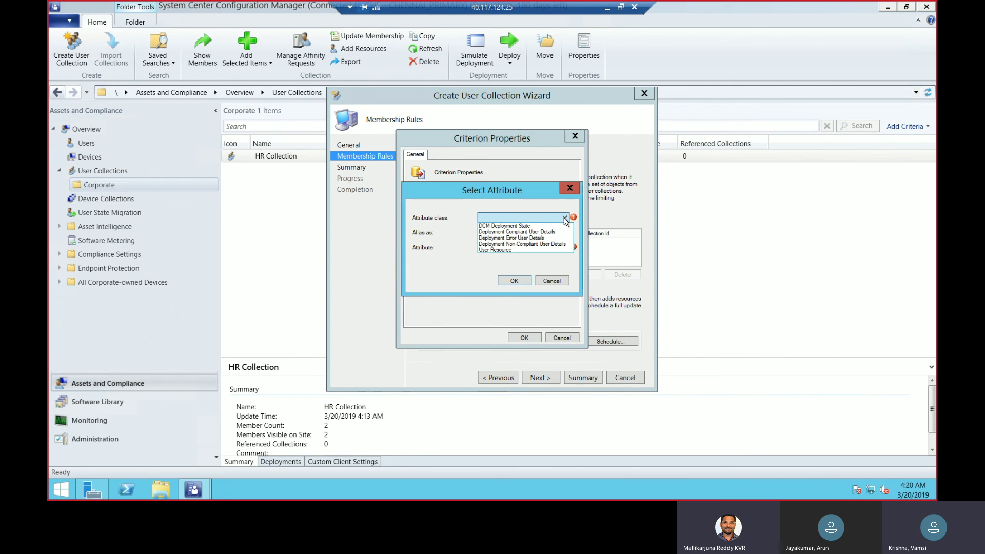
{"action": "left_click", "coordinate": [528, 250]}
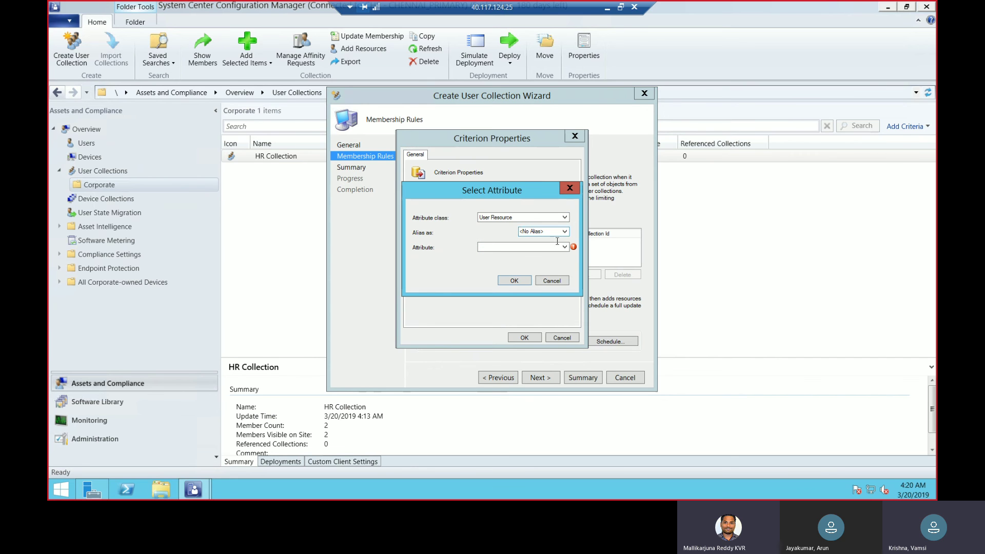
{"action": "left_click", "coordinate": [565, 248]}
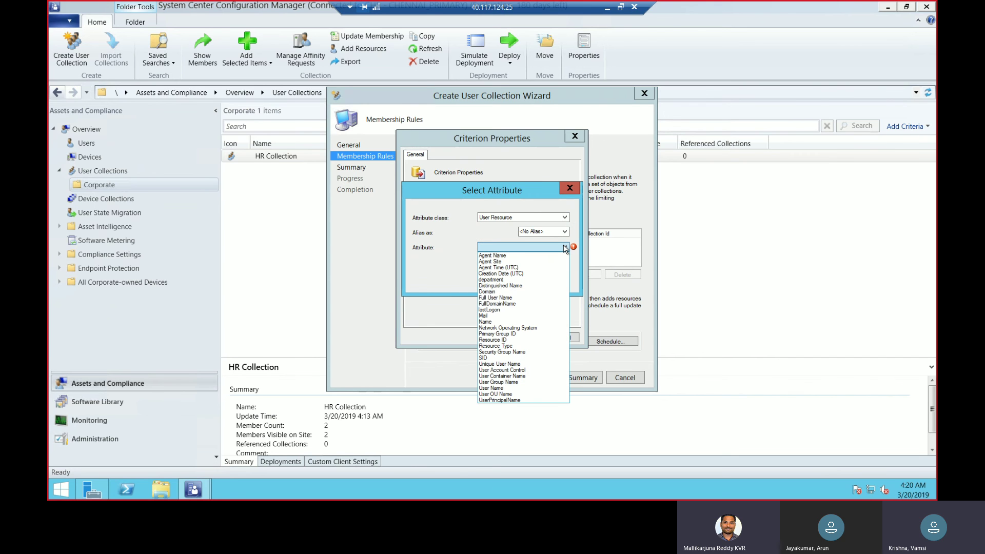
{"action": "left_click", "coordinate": [510, 280]}
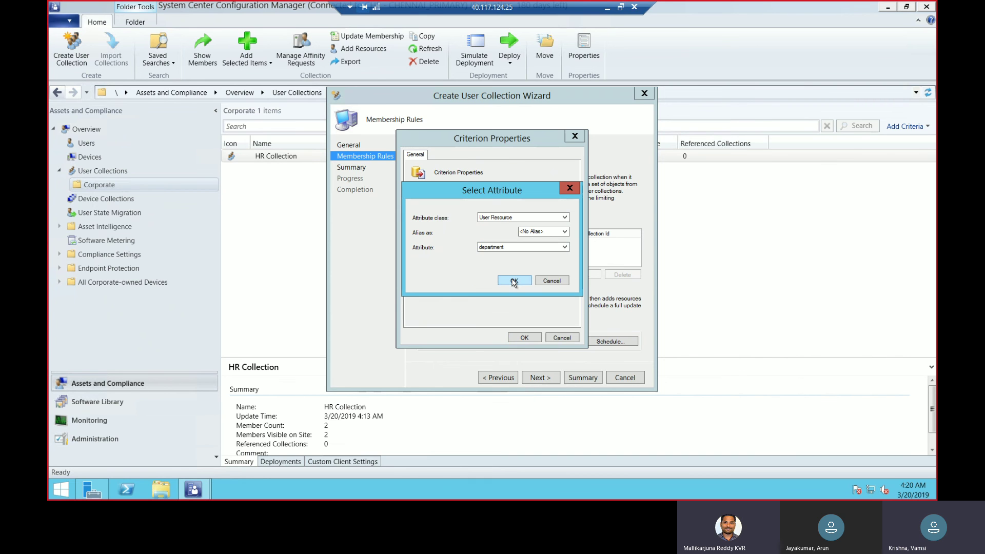
{"action": "left_click", "coordinate": [512, 281]}
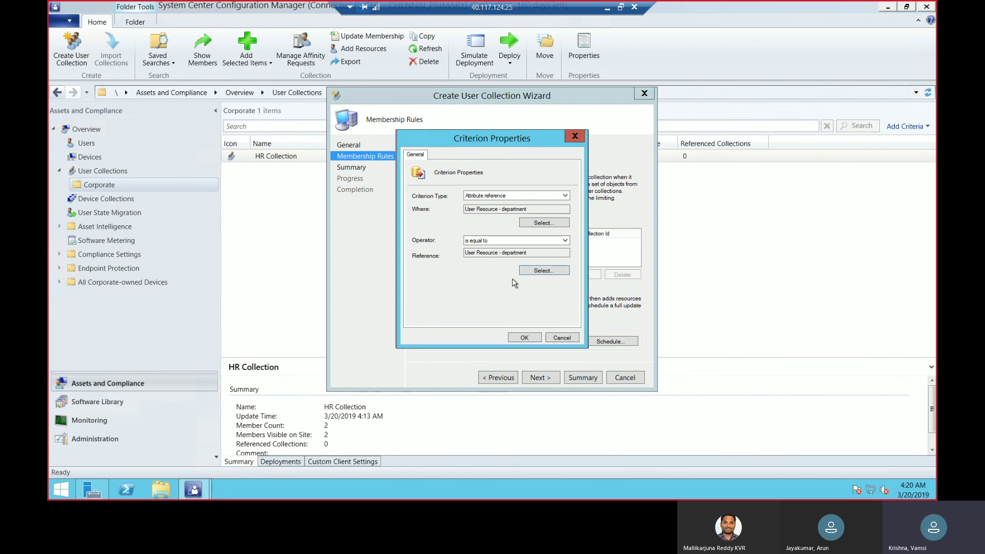
{"action": "left_click", "coordinate": [537, 241]}
{"action": "left_click", "coordinate": [537, 248]}
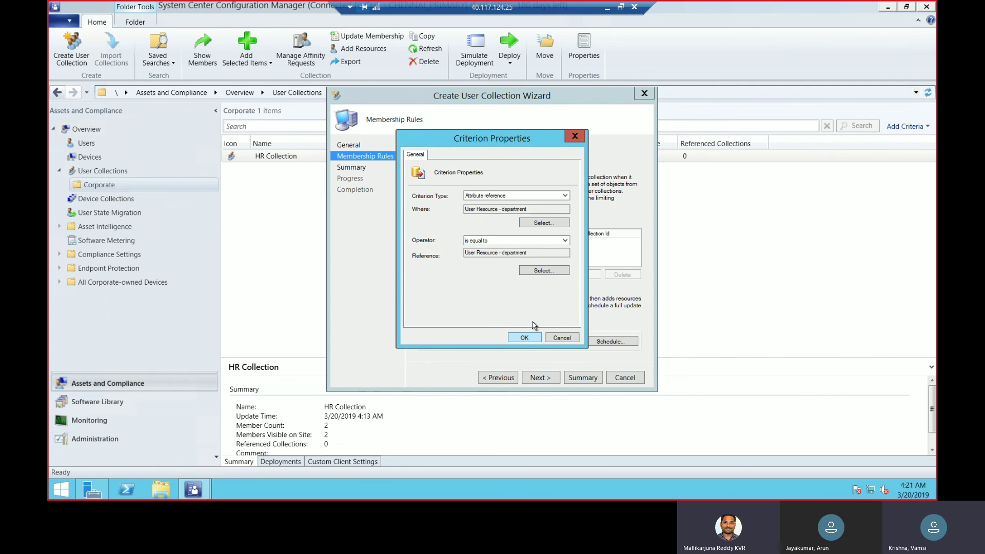
{"action": "left_click", "coordinate": [528, 337]}
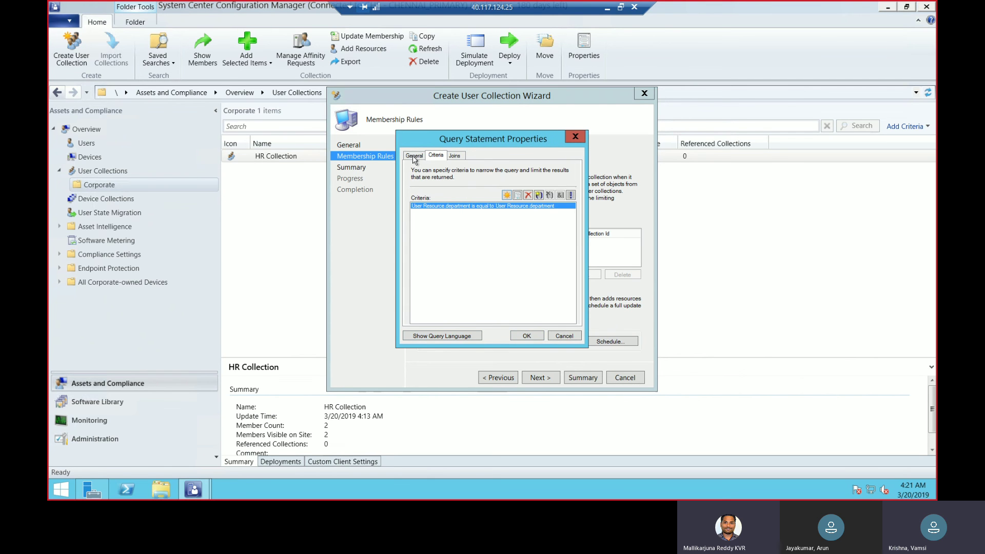
- Inspect the WQL ending in SMS_R_User.department, then close the editor without keeping changes
{"action": "left_click", "coordinate": [451, 335]}
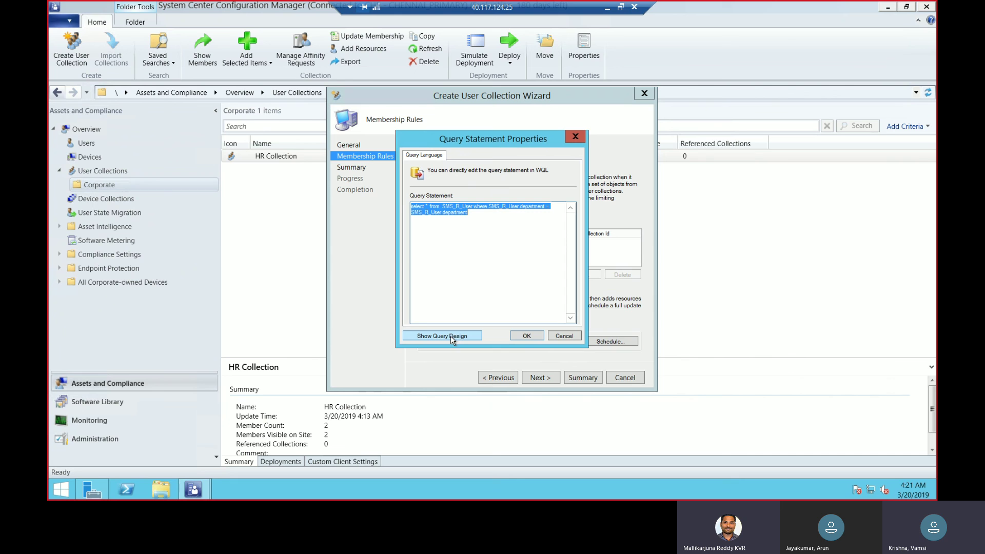
{"action": "left_click", "coordinate": [483, 228]}
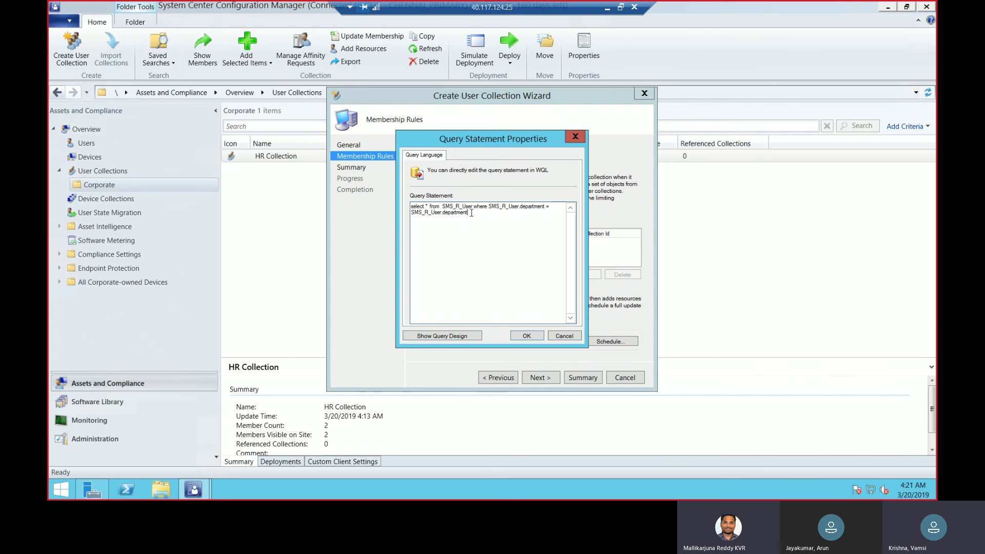
{"action": "left_click_drag", "start_coordinate": [468, 212], "coordinate": [408, 213]}
{"action": "left_click", "coordinate": [576, 136]}
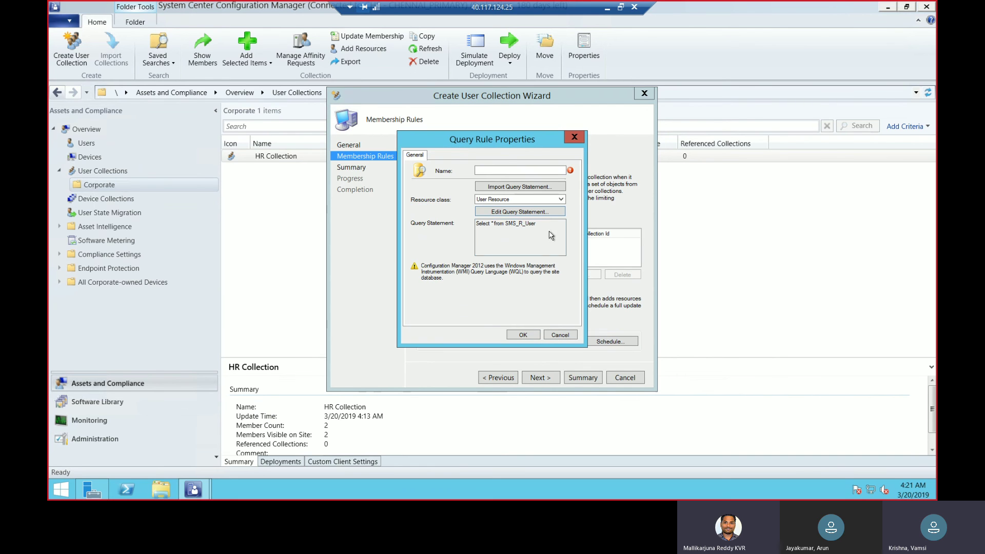
- Reopen the query statement editor and bring up its criteria list
{"action": "left_click", "coordinate": [547, 214]}
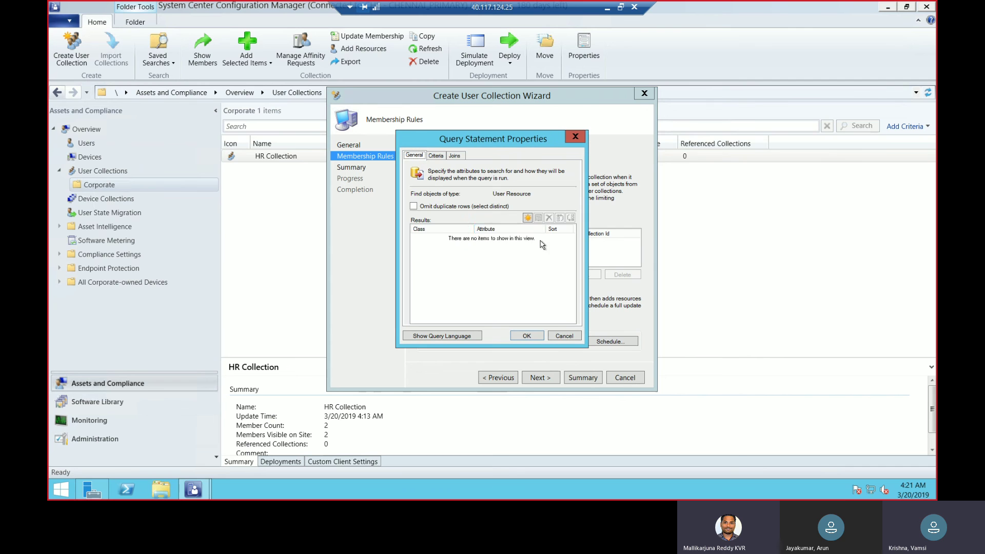
{"action": "left_click", "coordinate": [437, 157]}
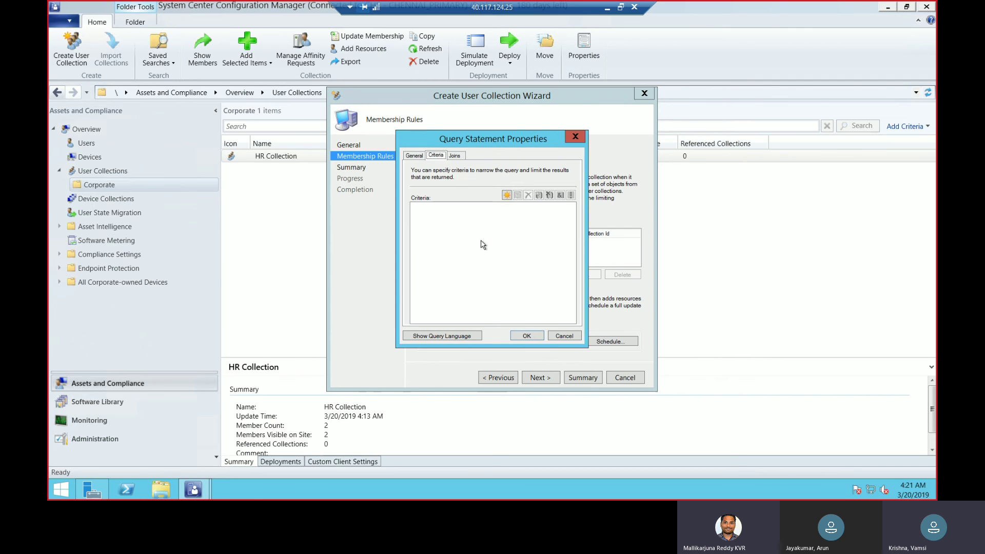
{"action": "left_click", "coordinate": [577, 138]}
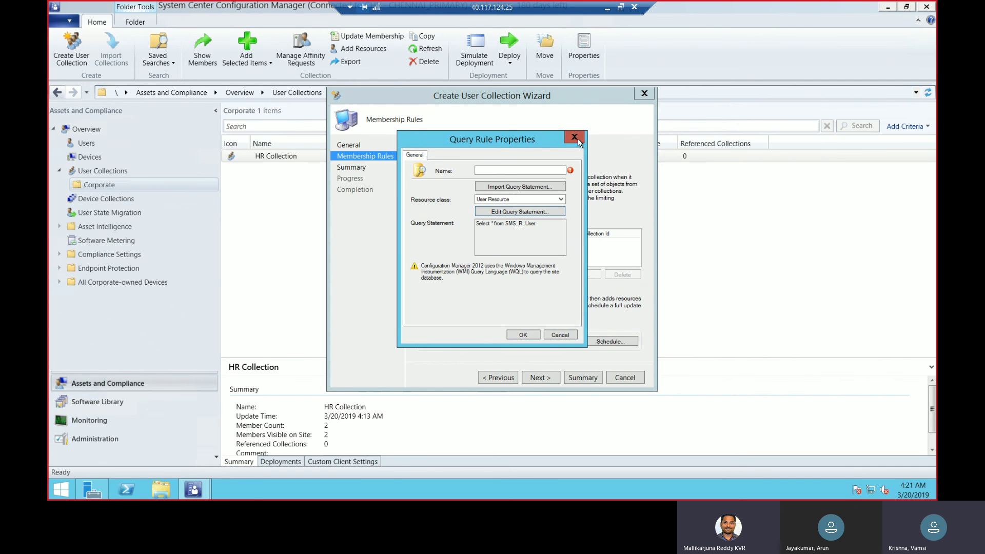
{"action": "left_click", "coordinate": [536, 212]}
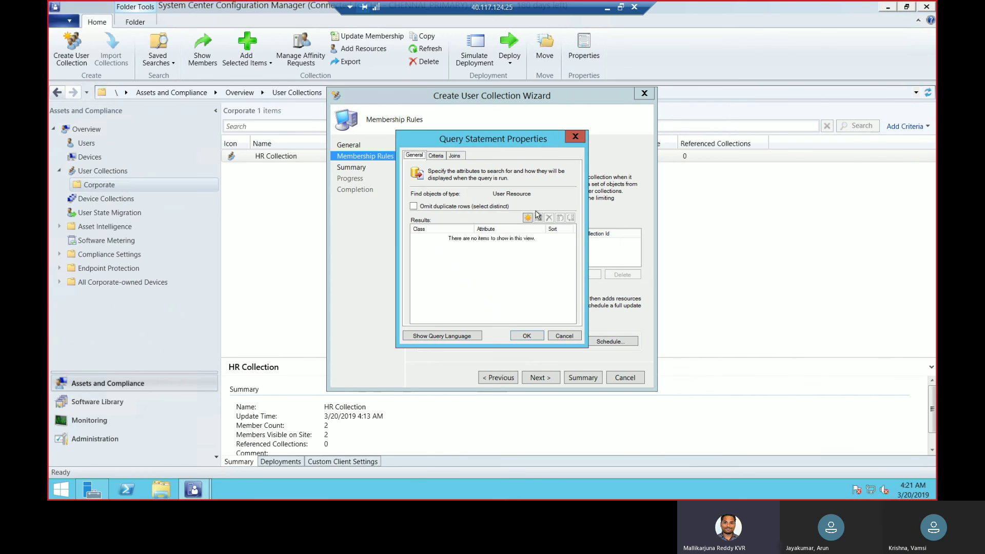
{"action": "left_click", "coordinate": [437, 156]}
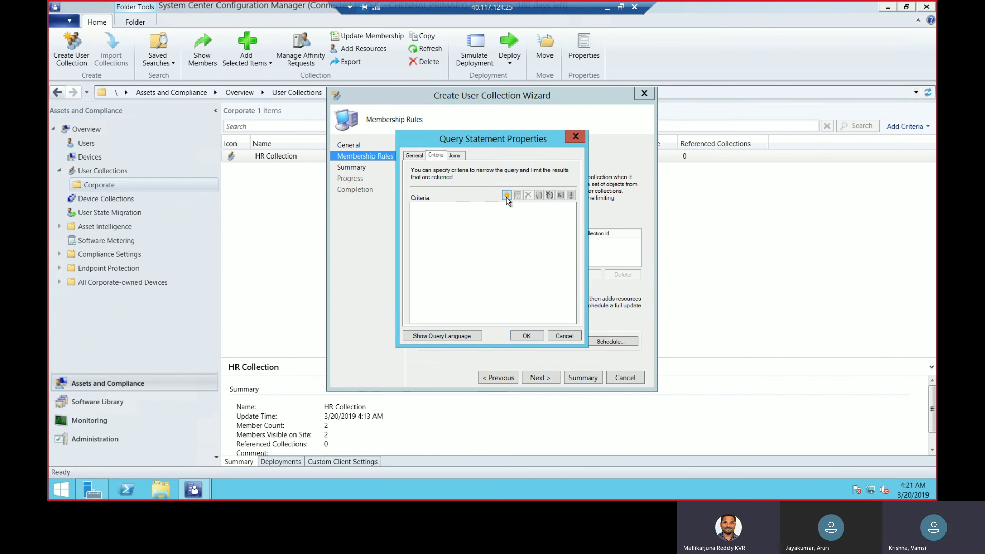
- Start an attribute-reference criterion comparing User Resource department
{"action": "left_click", "coordinate": [506, 196]}
{"action": "left_click", "coordinate": [516, 196]}
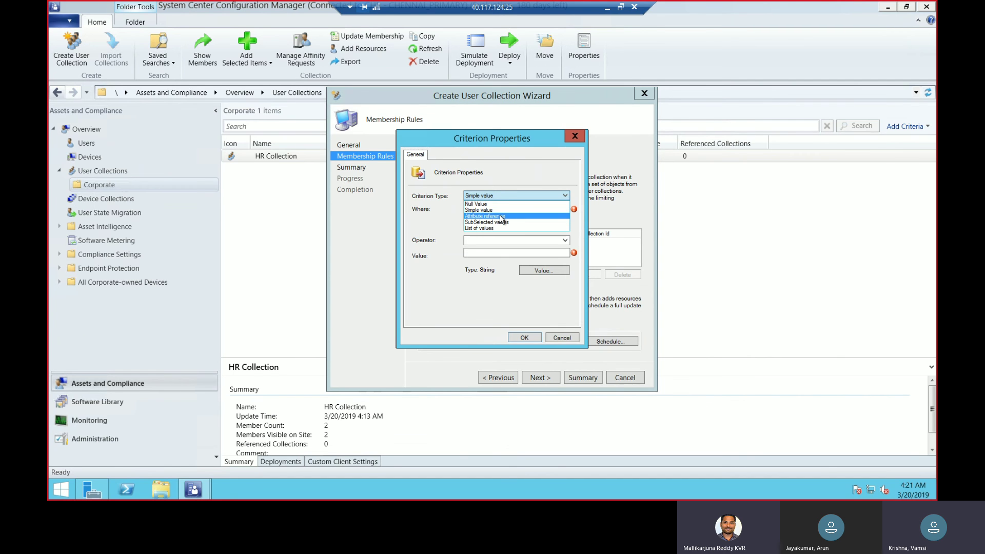
{"action": "left_click", "coordinate": [501, 216]}
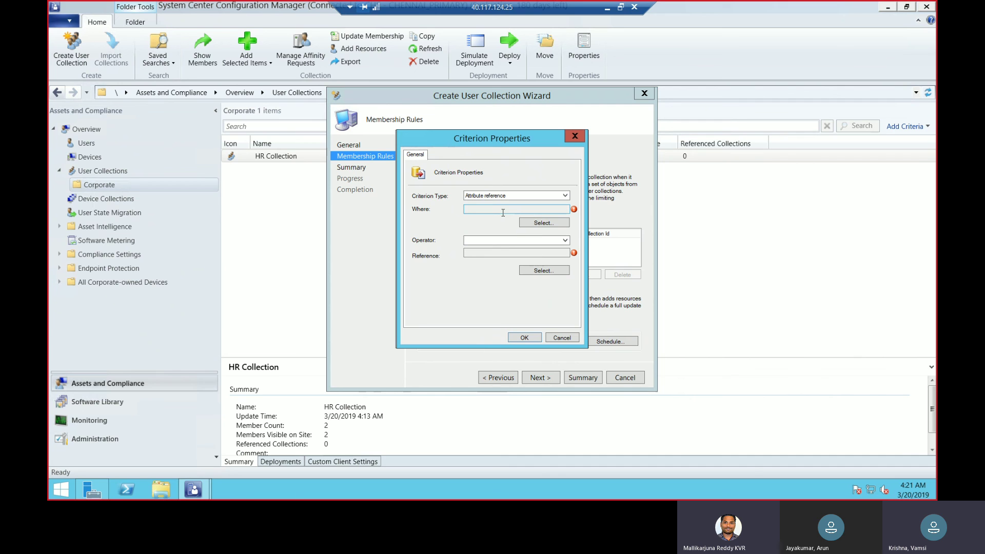
{"action": "left_click", "coordinate": [546, 225]}
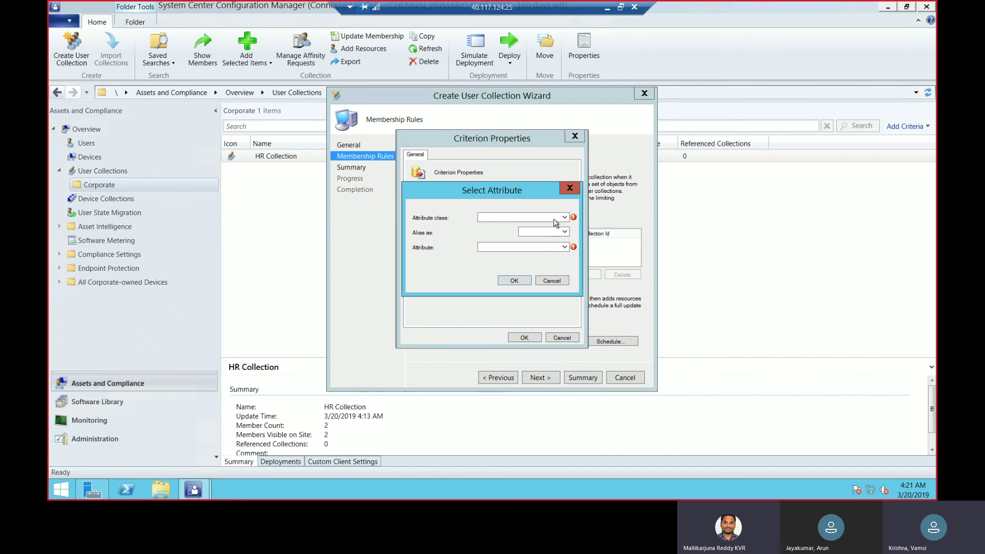
{"action": "left_click", "coordinate": [564, 219]}
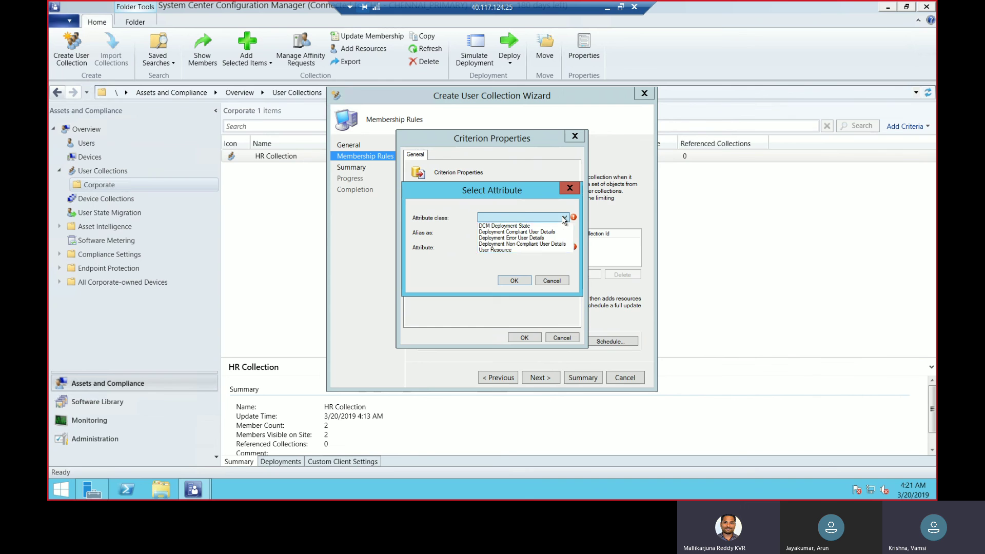
{"action": "left_click", "coordinate": [523, 251]}
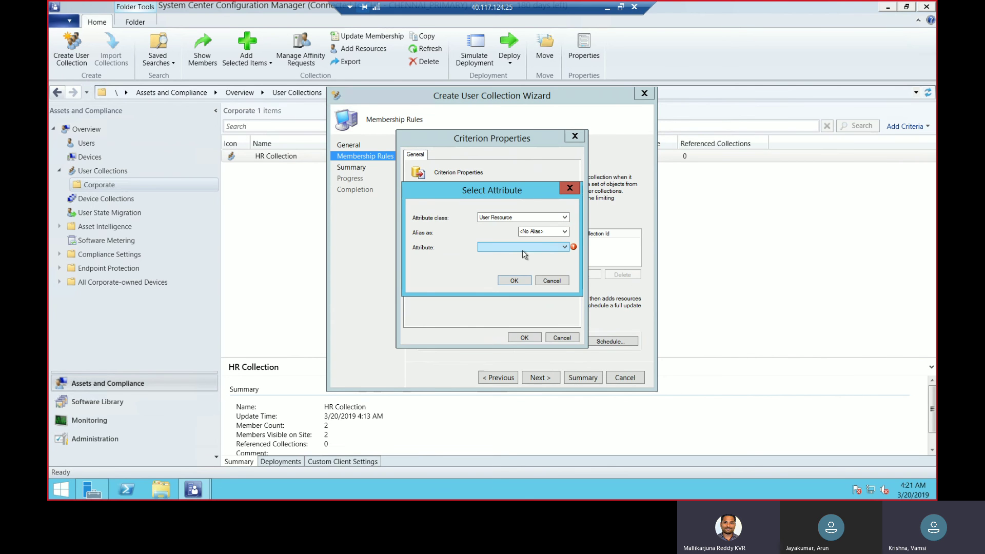
{"action": "left_click", "coordinate": [566, 247]}
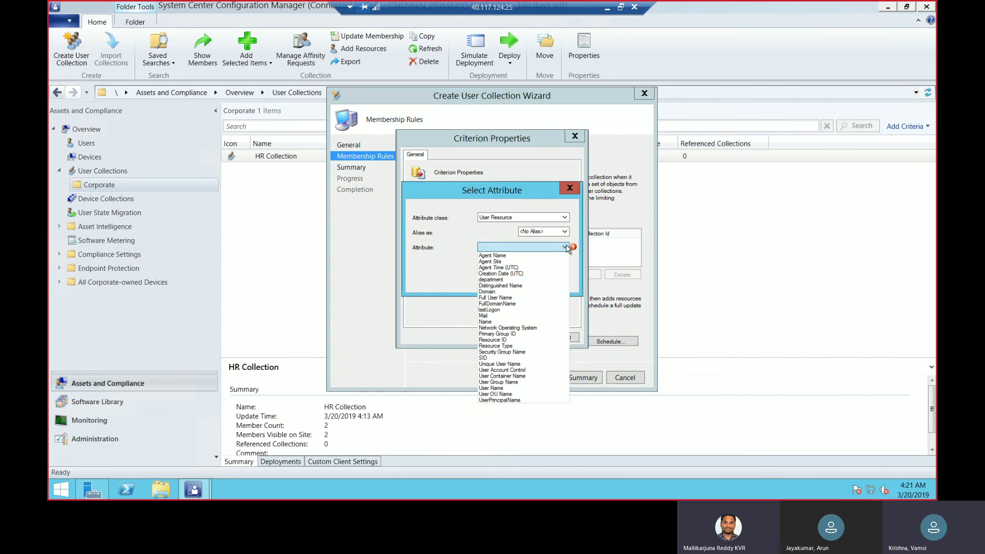
{"action": "left_click", "coordinate": [541, 280]}
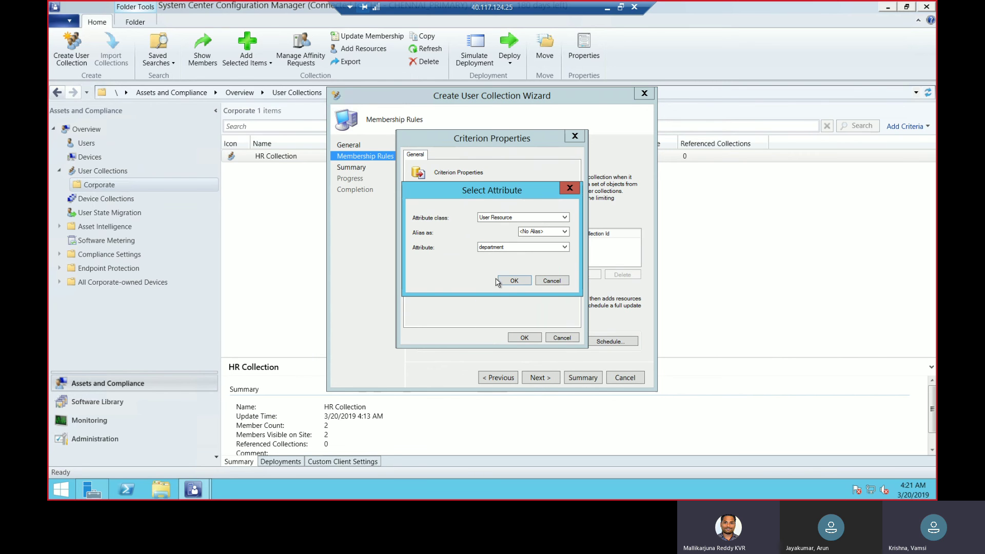
{"action": "left_click", "coordinate": [514, 282]}
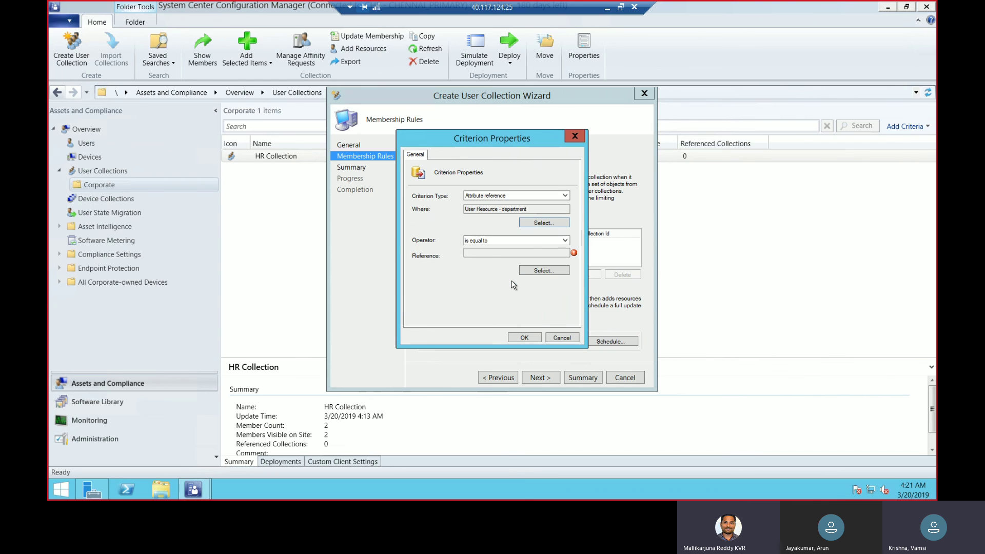
- Set the criterion's operator to 'is equal to'
{"action": "left_click", "coordinate": [562, 243]}
{"action": "left_click", "coordinate": [531, 256]}
{"action": "left_click", "coordinate": [539, 244]}
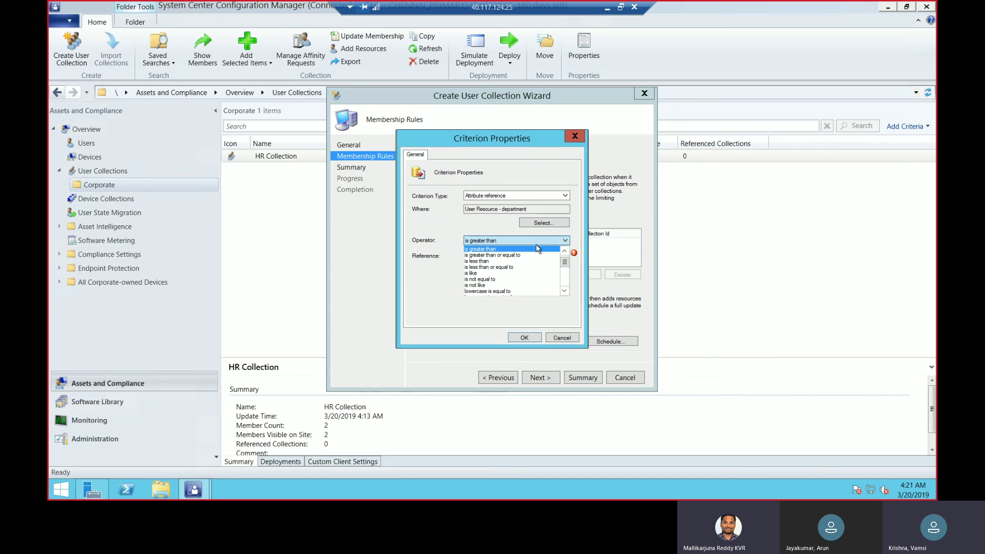
{"action": "left_click", "coordinate": [564, 251]}
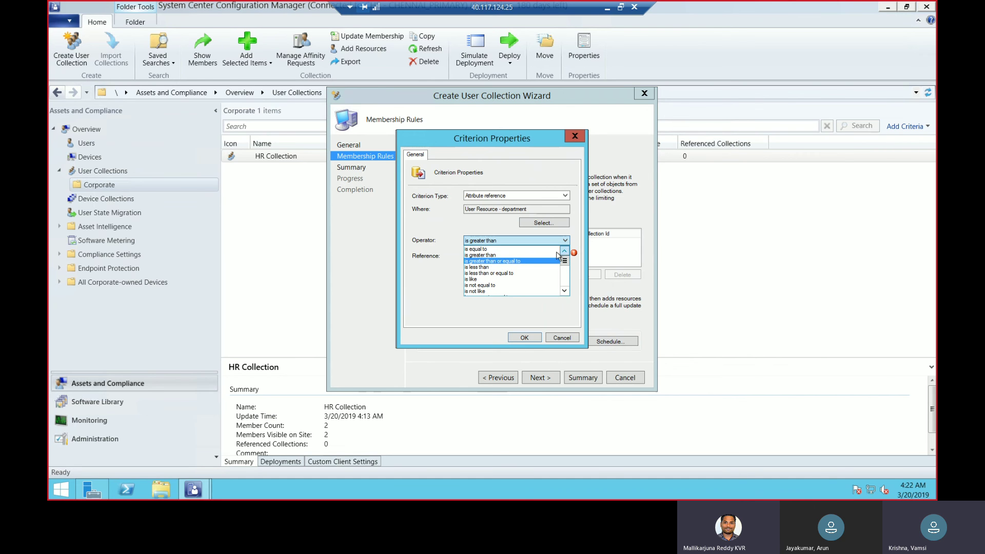
{"action": "left_click", "coordinate": [504, 250]}
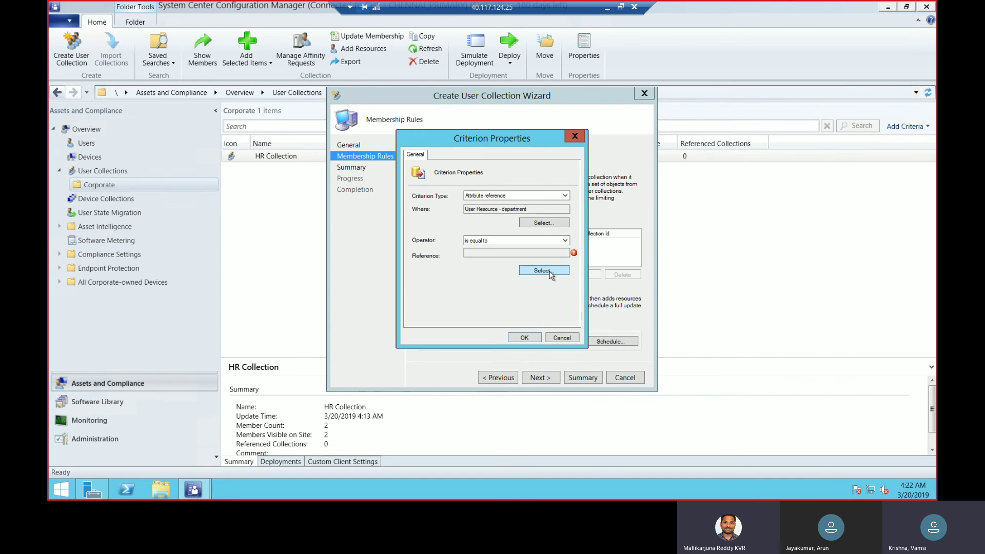
- Abandon an incomplete reference pick and dismiss the missing-attribute error
{"action": "left_click", "coordinate": [550, 272]}
{"action": "left_click", "coordinate": [566, 218]}
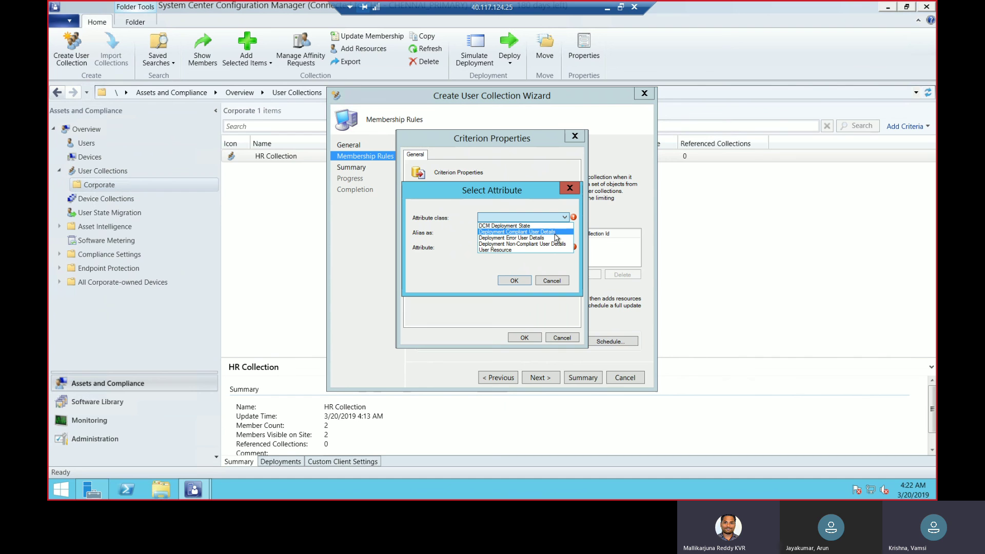
{"action": "left_click", "coordinate": [471, 268]}
{"action": "left_click", "coordinate": [558, 286]}
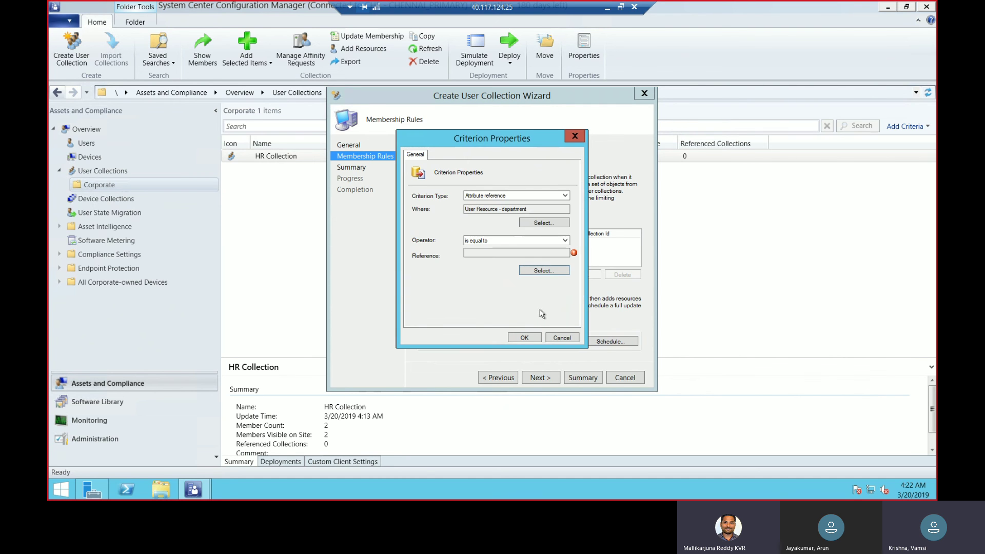
{"action": "left_click", "coordinate": [524, 338]}
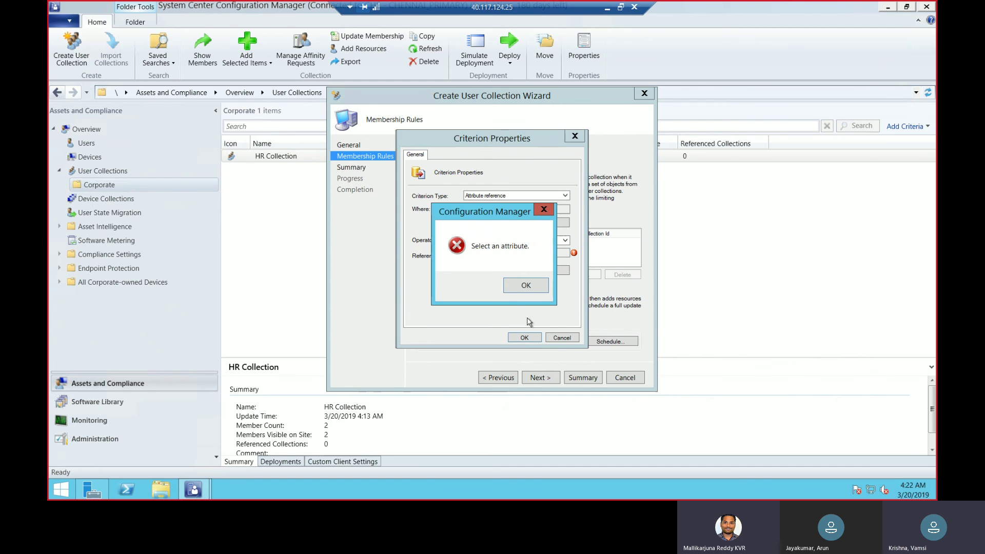
{"action": "left_click", "coordinate": [516, 288]}
- Choose User Resource department as the reference and add the criterion
{"action": "left_click", "coordinate": [545, 271]}
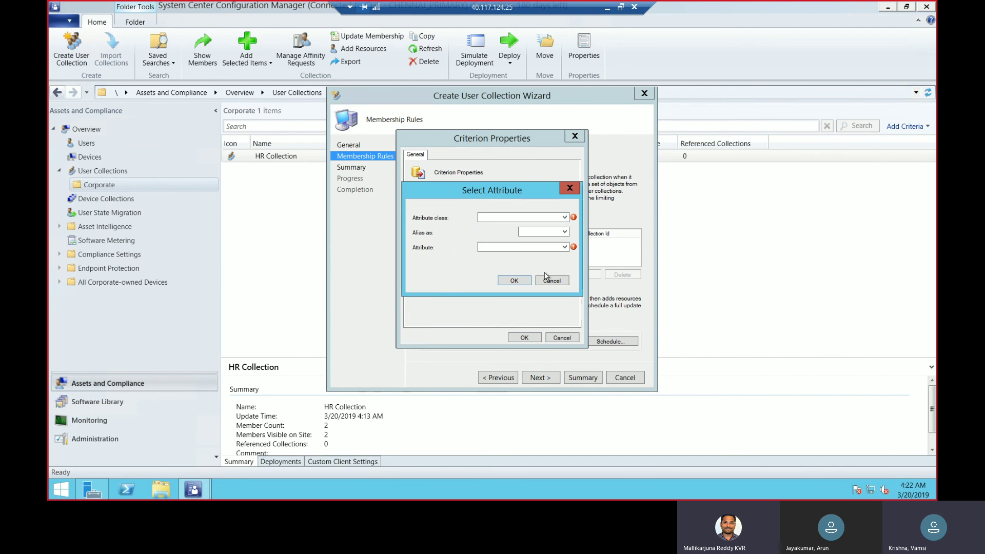
{"action": "left_click", "coordinate": [564, 218]}
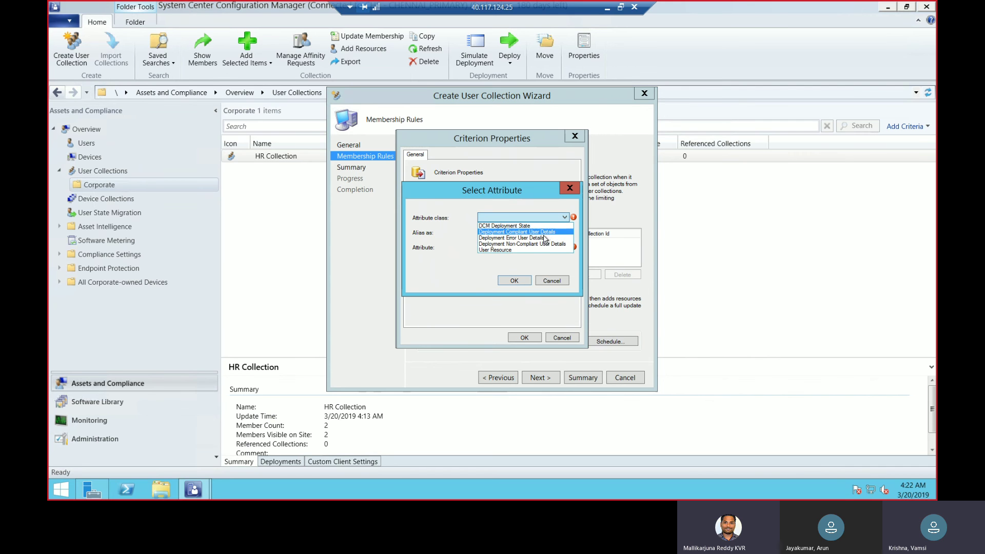
{"action": "left_click", "coordinate": [547, 250]}
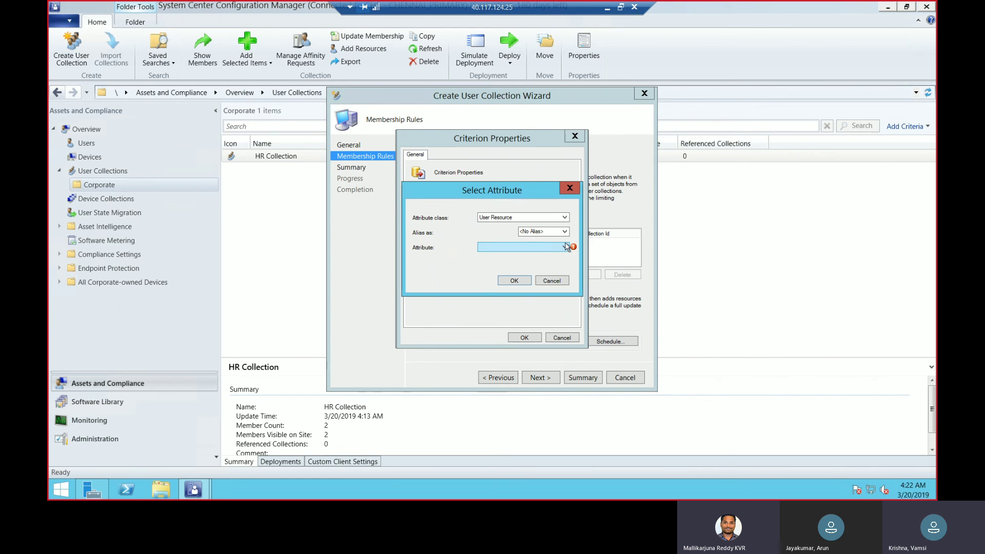
{"action": "left_click", "coordinate": [564, 247]}
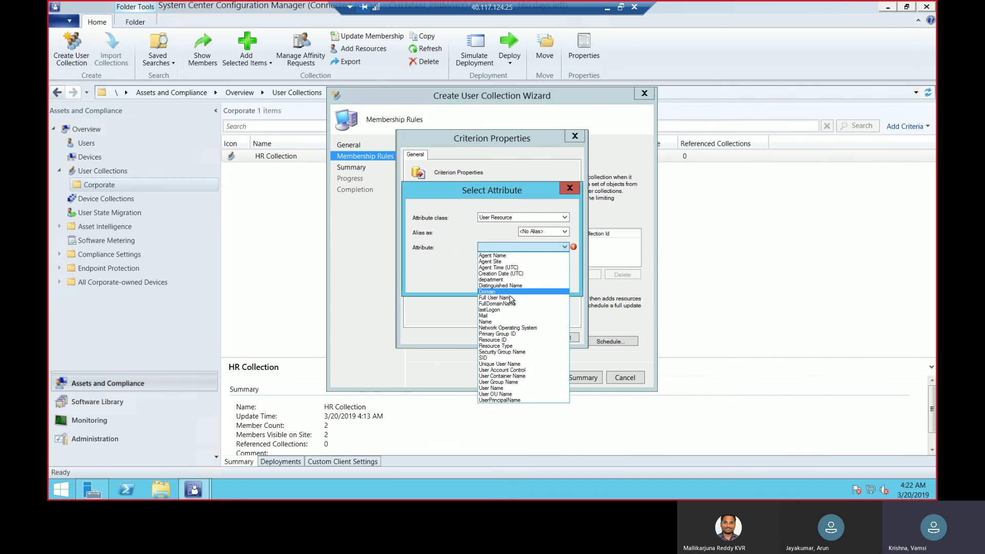
{"action": "left_click", "coordinate": [513, 279]}
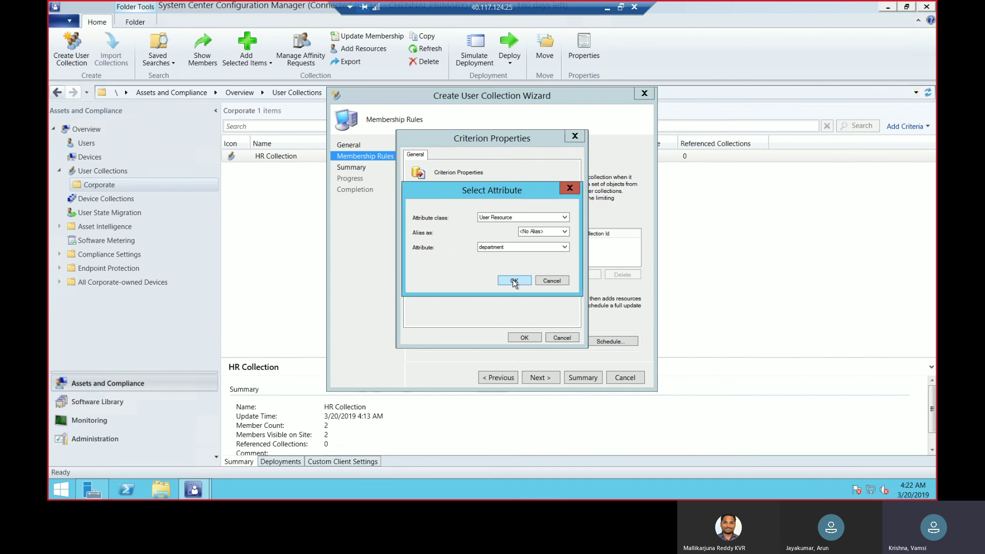
{"action": "left_click", "coordinate": [513, 279]}
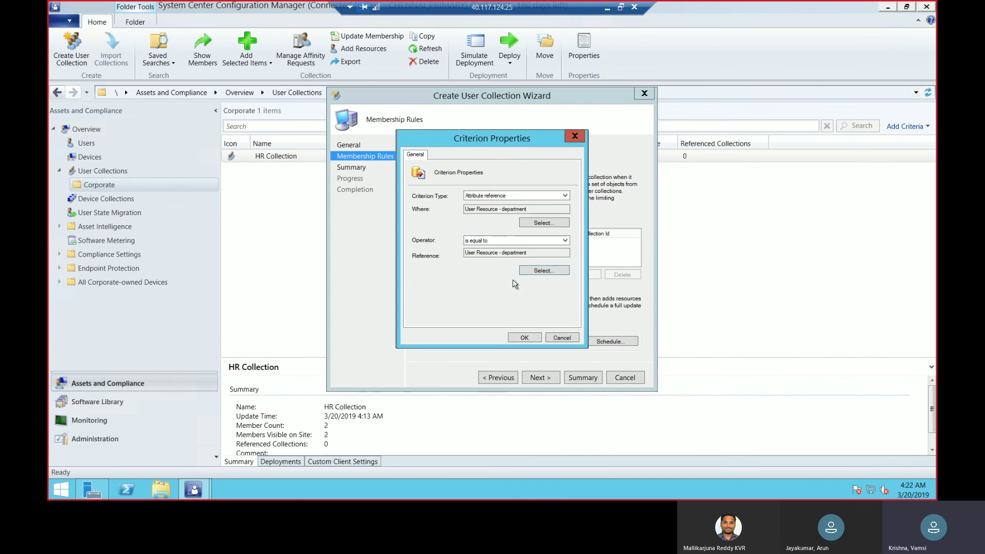
{"action": "left_click", "coordinate": [524, 337]}
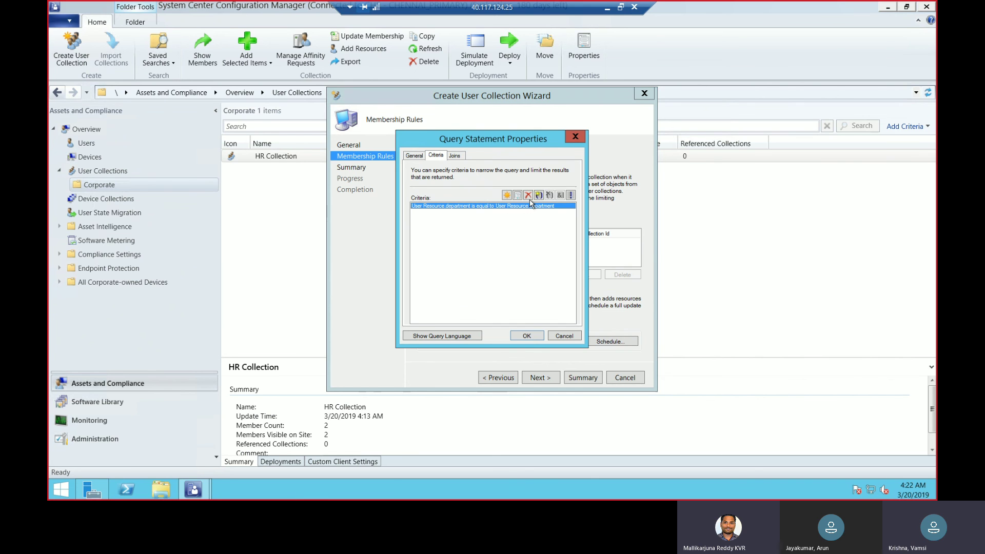
- Review the query's General settings and Criteria list
{"action": "left_click", "coordinate": [415, 156]}
{"action": "left_click", "coordinate": [436, 156]}
{"action": "left_click", "coordinate": [414, 156]}
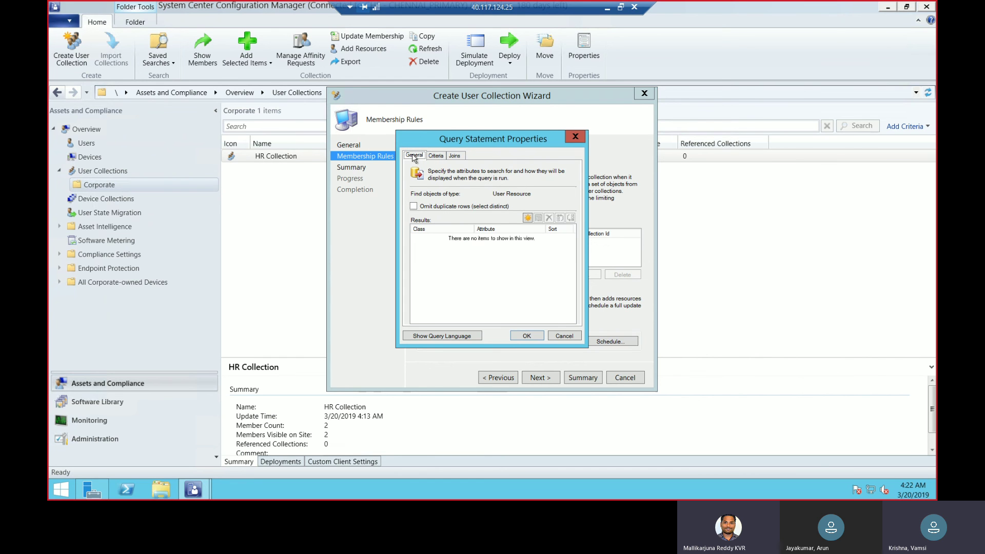
{"action": "left_click", "coordinate": [436, 156]}
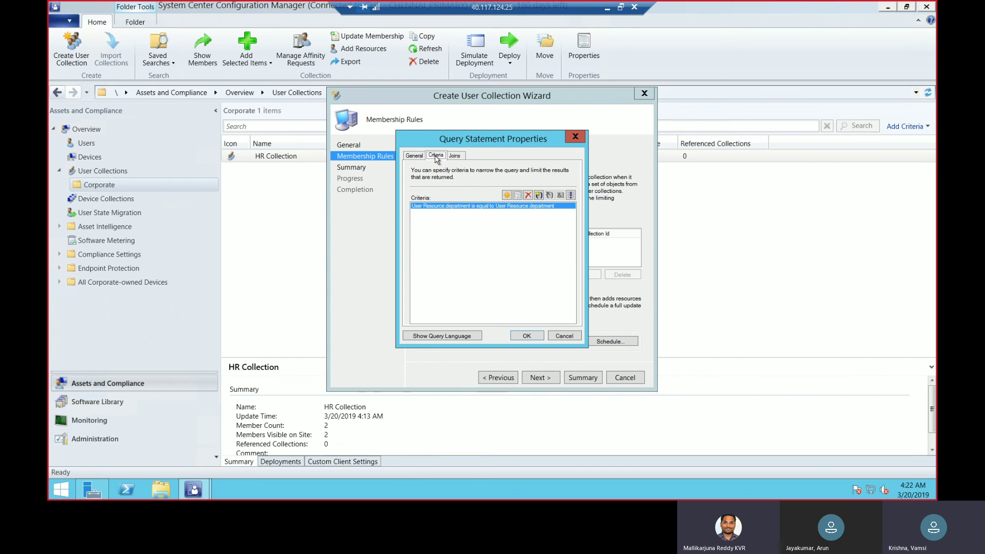
- Delete the old department criterion and start a new Attribute reference criterion
{"action": "left_click", "coordinate": [528, 200]}
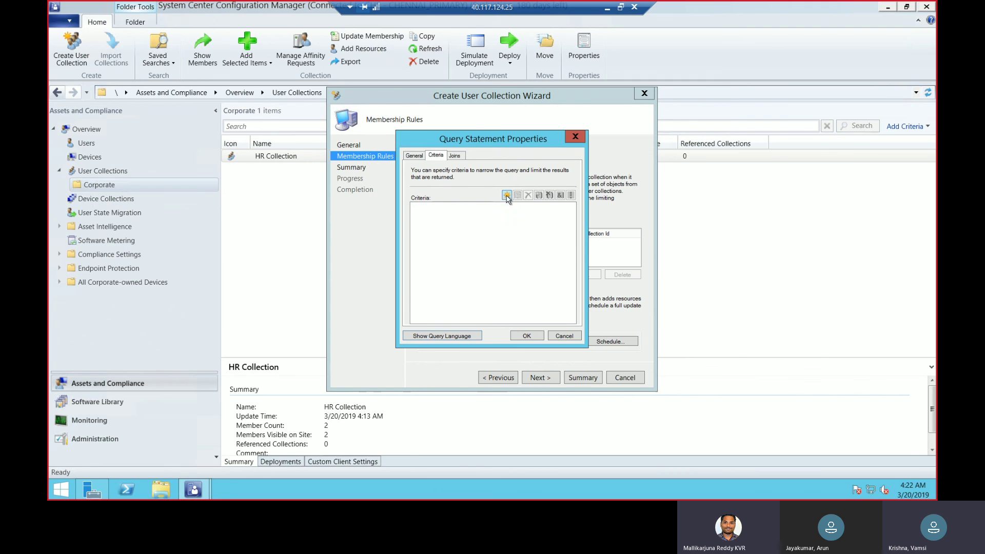
{"action": "left_click", "coordinate": [507, 196]}
{"action": "left_click", "coordinate": [508, 197]}
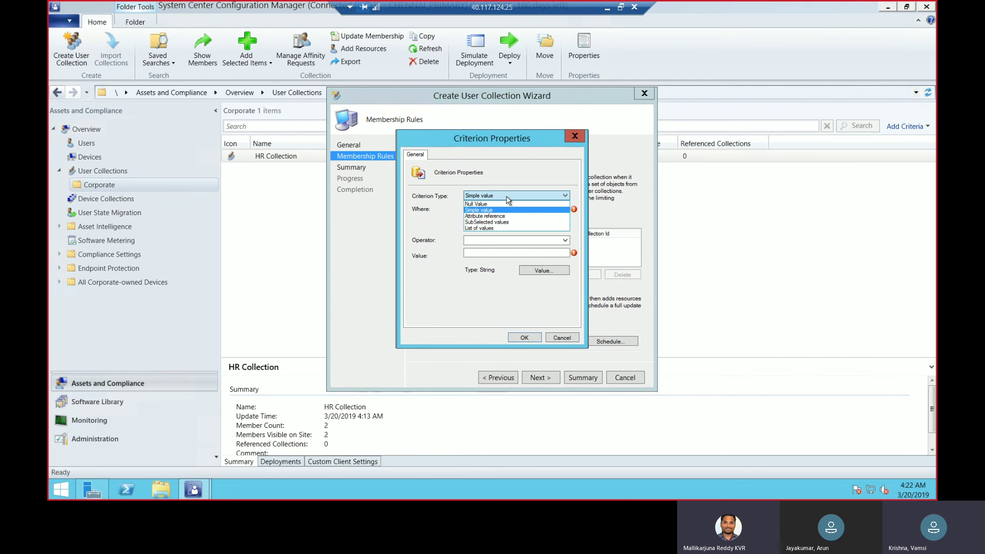
{"action": "left_click", "coordinate": [437, 230]}
{"action": "left_click", "coordinate": [512, 241]}
{"action": "left_click", "coordinate": [511, 241]}
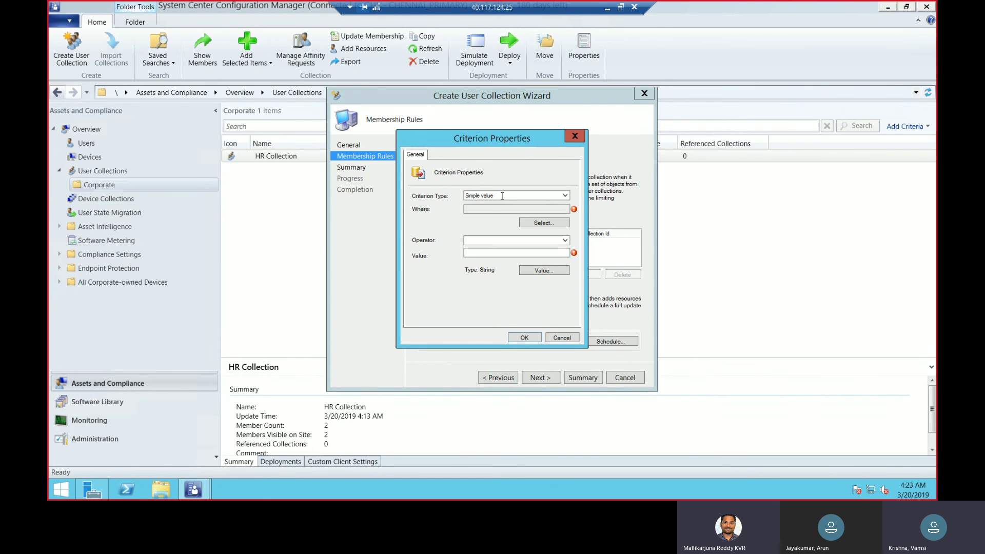
{"action": "left_click", "coordinate": [503, 196]}
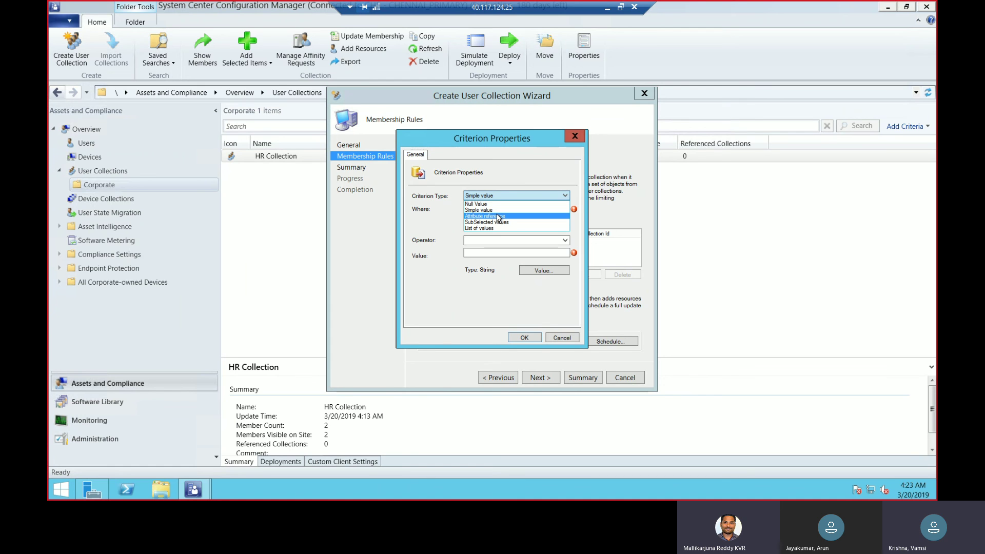
{"action": "left_click", "coordinate": [498, 217]}
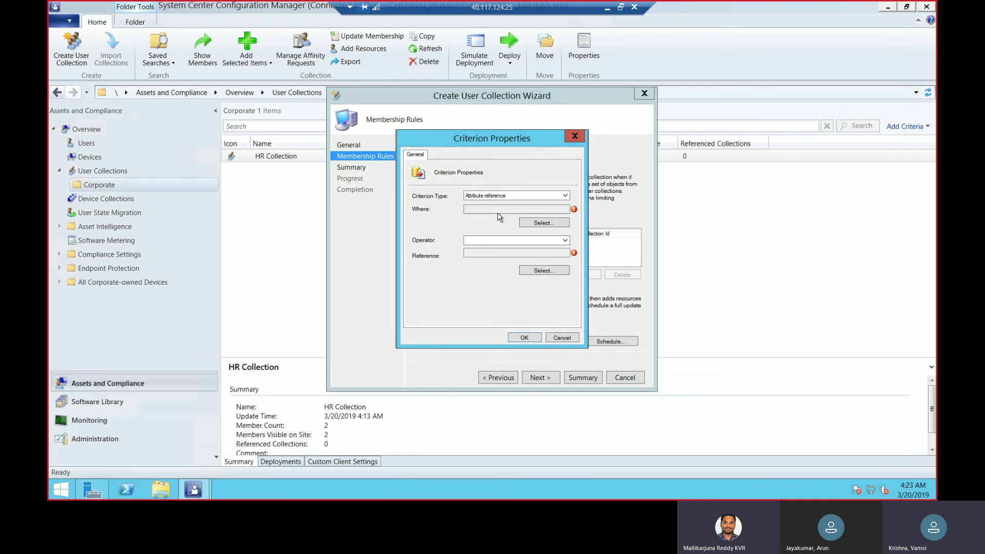
{"action": "left_click", "coordinate": [545, 241]}
{"action": "left_click", "coordinate": [435, 280]}
- Set the compared attribute to User Resource department with an 'is like' operator
{"action": "left_click", "coordinate": [553, 226]}
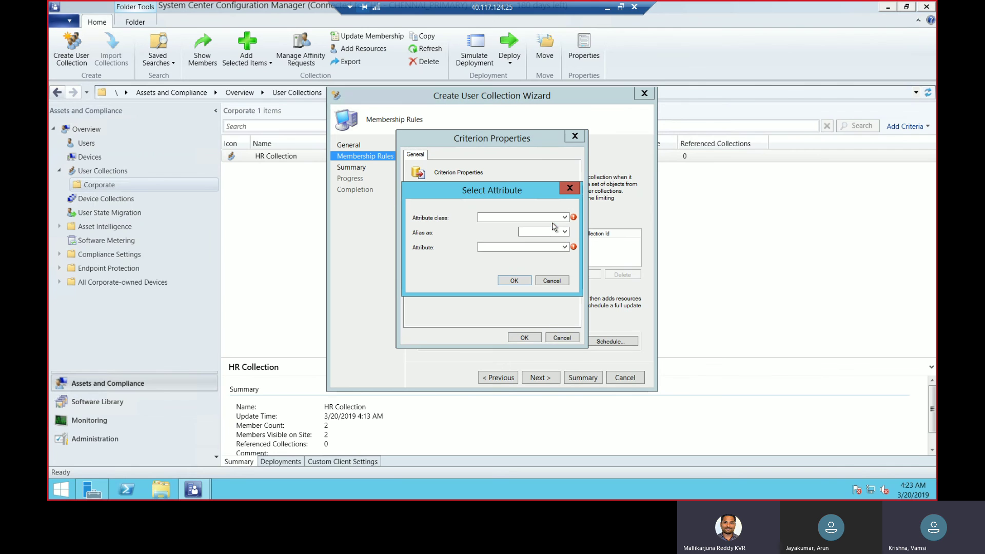
{"action": "left_click", "coordinate": [559, 218]}
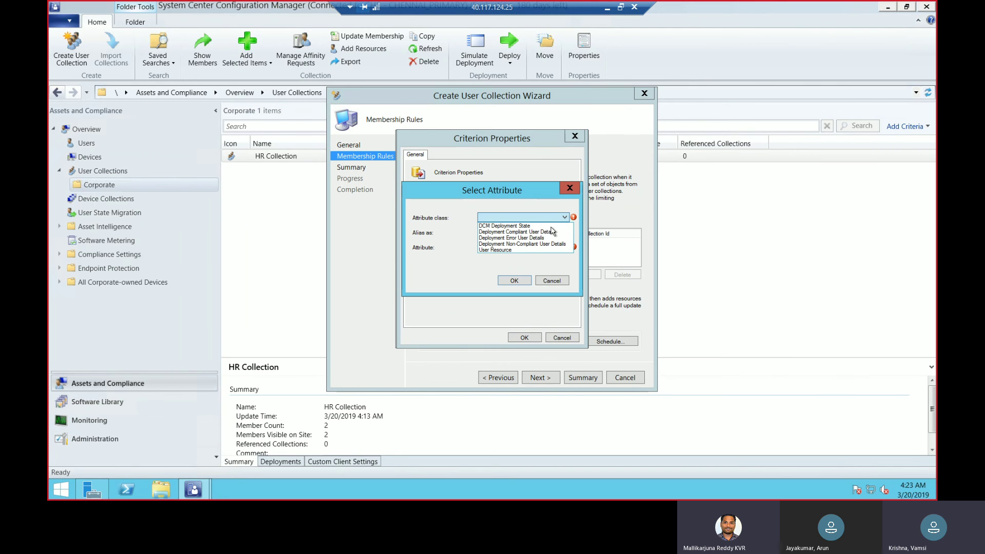
{"action": "left_click", "coordinate": [522, 250]}
{"action": "left_click", "coordinate": [562, 247]}
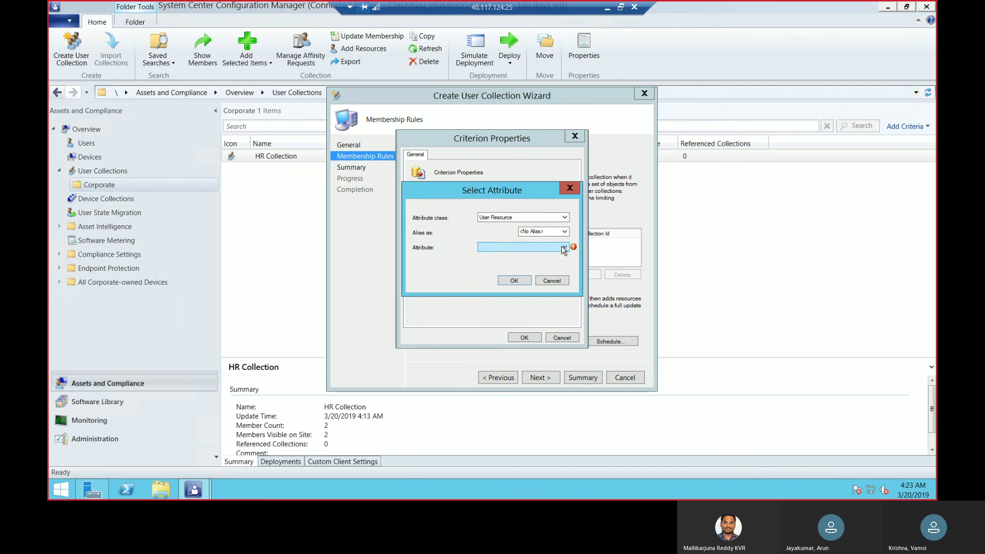
{"action": "left_click", "coordinate": [500, 280]}
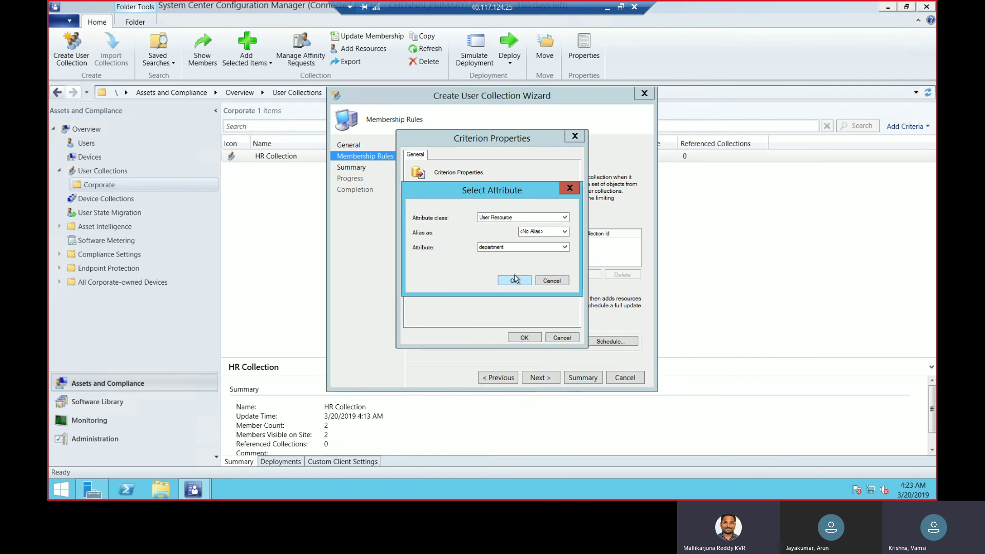
{"action": "left_click", "coordinate": [514, 281]}
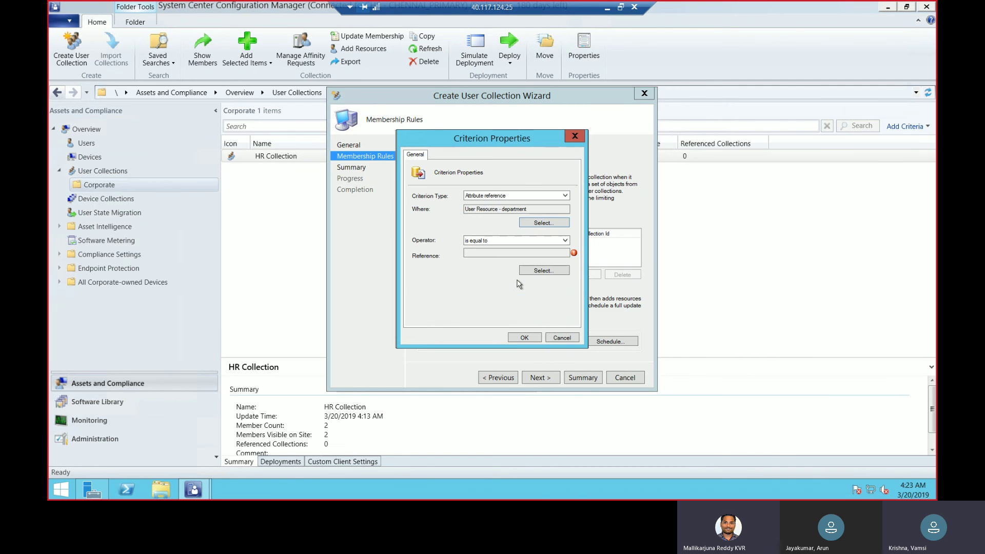
{"action": "left_click", "coordinate": [566, 243]}
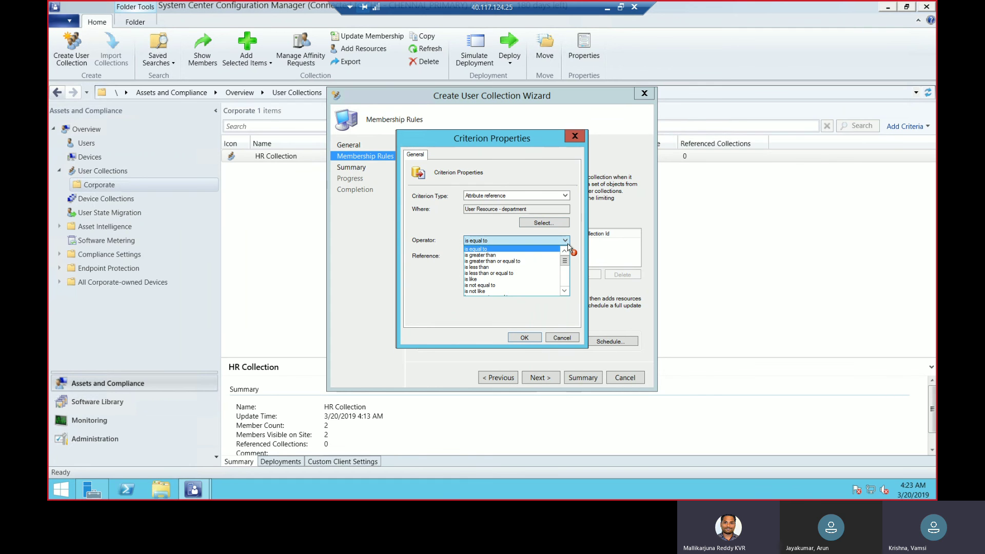
{"action": "mouse_move", "coordinate": [565, 262]}
{"action": "left_mouse_down"}
{"action": "mouse_move", "coordinate": [566, 299]}
{"action": "mouse_move", "coordinate": [566, 267]}
{"action": "left_mouse_up"}
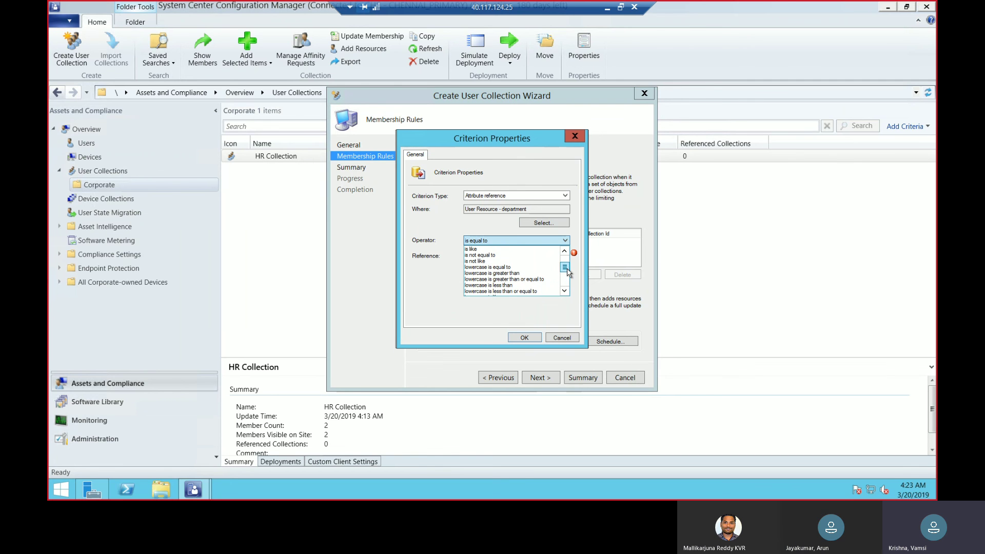
{"action": "left_click", "coordinate": [550, 249]}
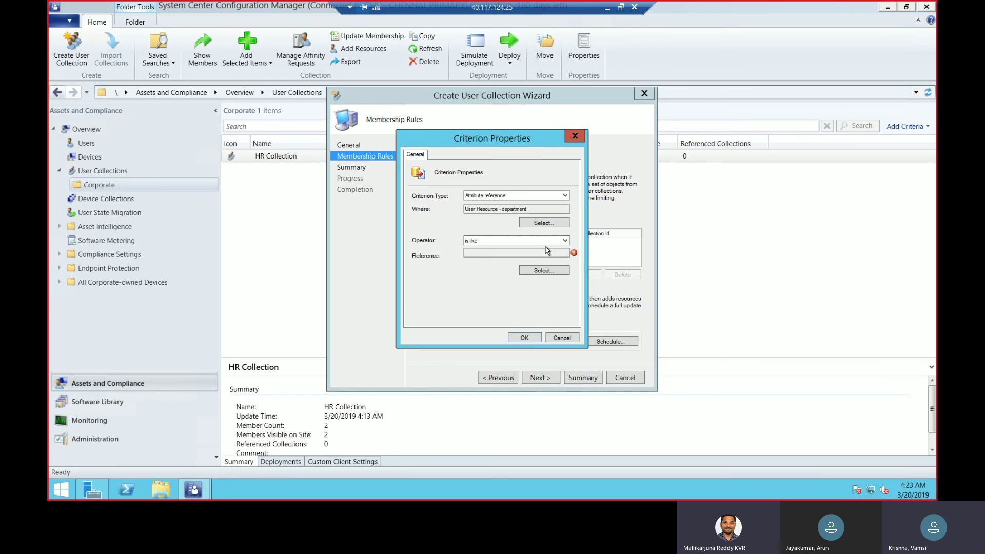
- Reference User Resource department, switch the operator back to 'is equal to', and add the criterion
{"action": "left_click", "coordinate": [548, 271]}
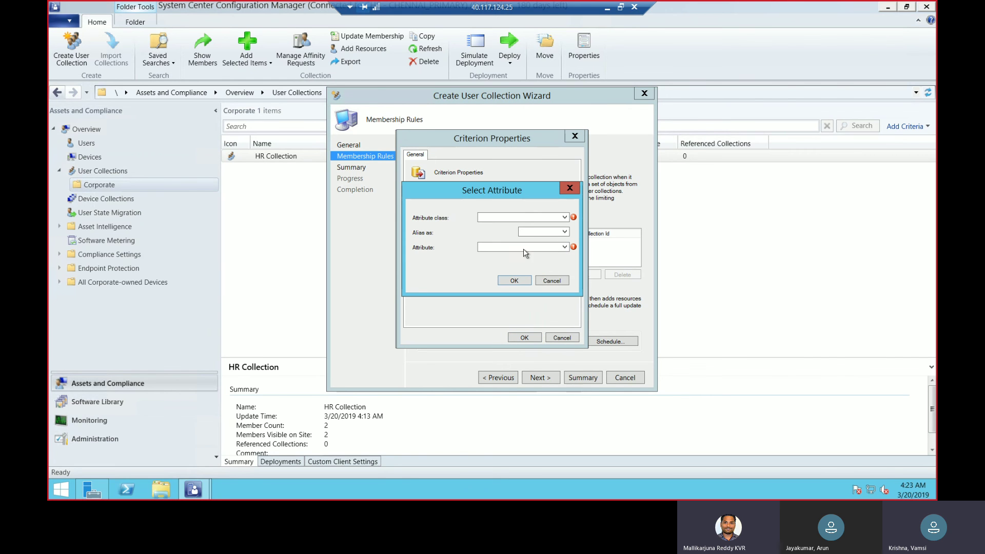
{"action": "left_click", "coordinate": [519, 219]}
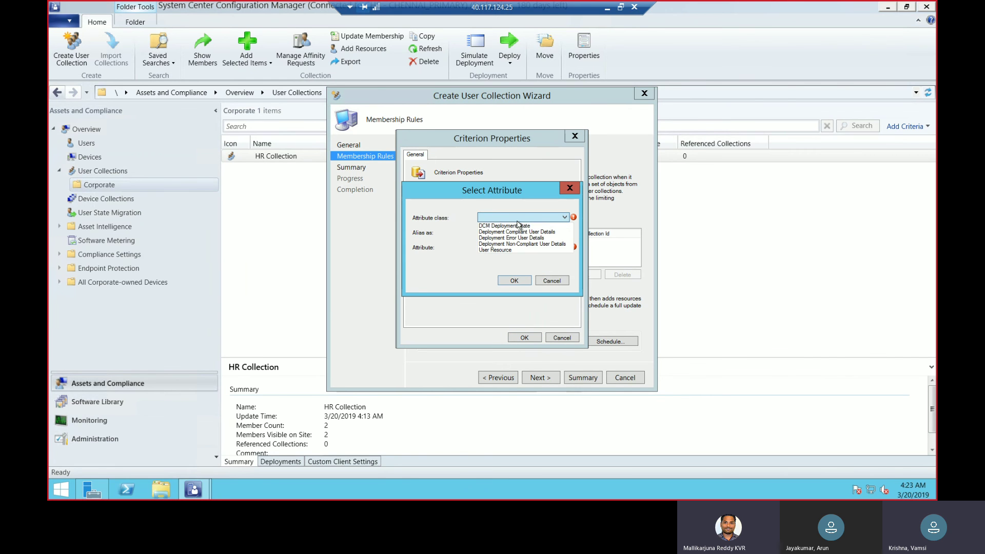
{"action": "left_click", "coordinate": [508, 251]}
{"action": "left_click", "coordinate": [508, 248]}
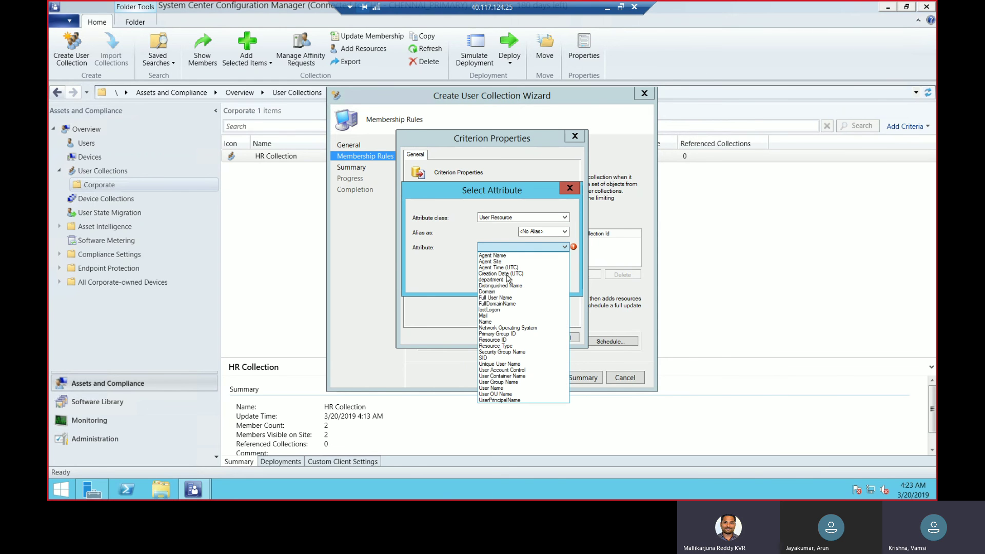
{"action": "left_click", "coordinate": [506, 280]}
{"action": "left_click", "coordinate": [514, 284]}
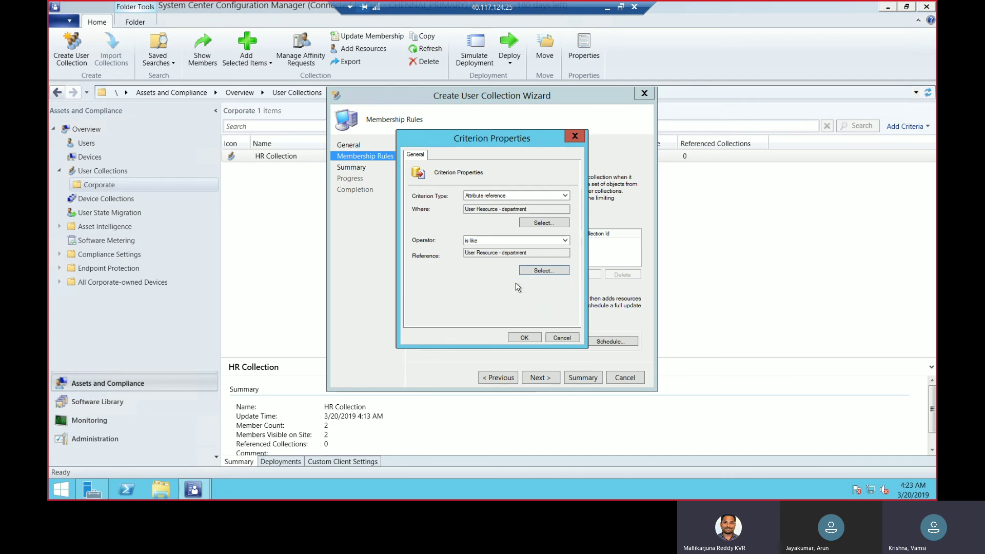
{"action": "left_click", "coordinate": [564, 240]}
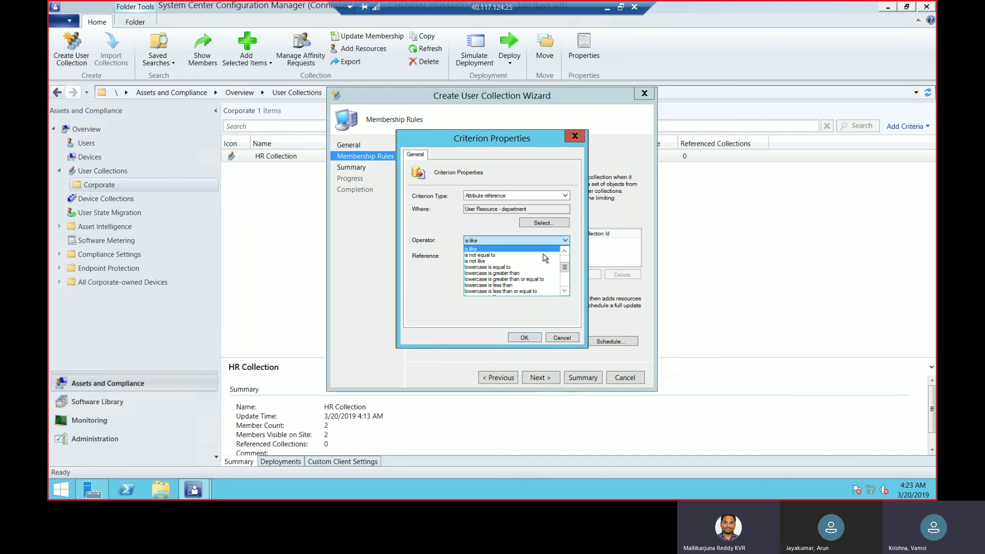
{"action": "scroll", "coordinate": [559, 260], "scroll_direction": "up", "scroll_amount": 2}
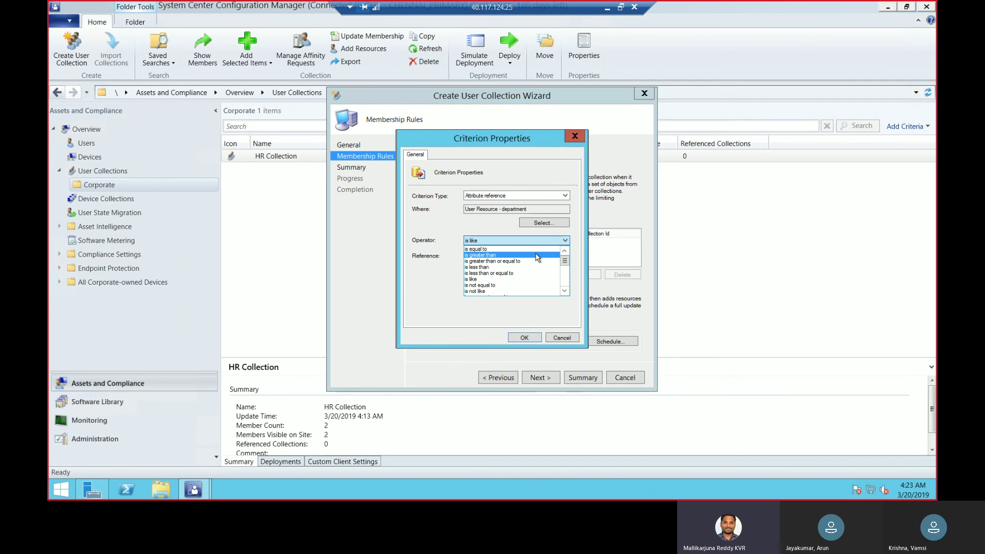
{"action": "left_click", "coordinate": [536, 249]}
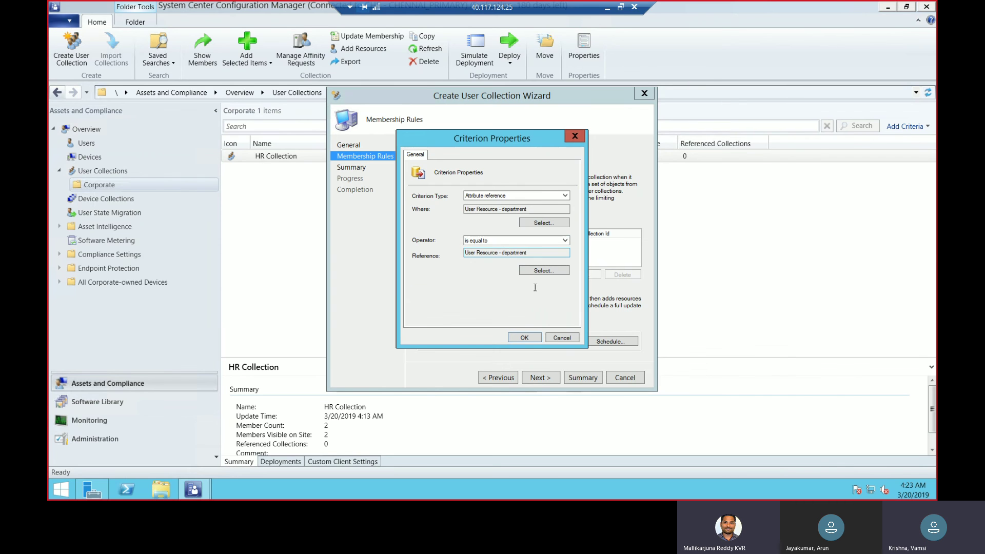
{"action": "left_click", "coordinate": [531, 338]}
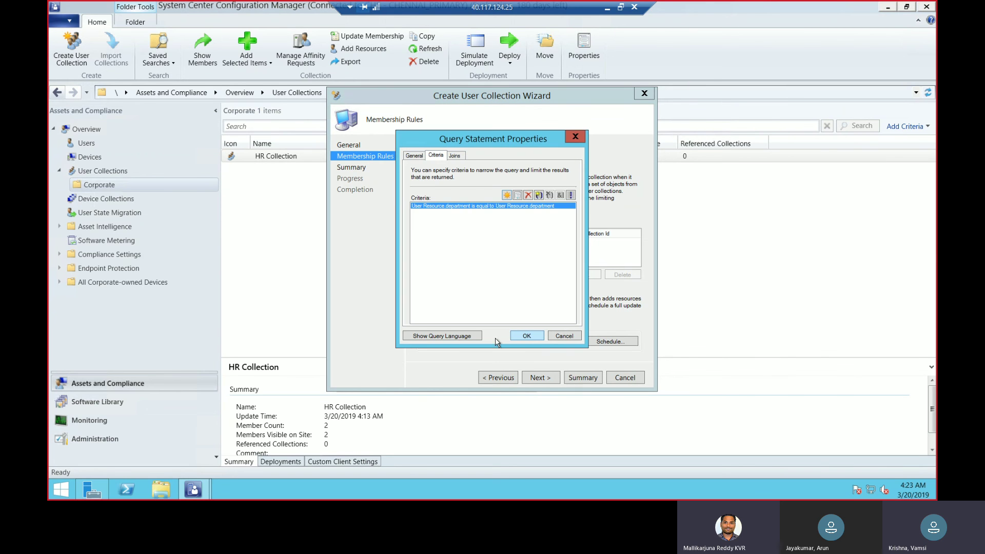
- Replace the right-hand SMS_R_User.department in the WQL with sales, then hit the missing-name error on save
{"action": "left_click", "coordinate": [455, 336]}
{"action": "left_click", "coordinate": [481, 216]}
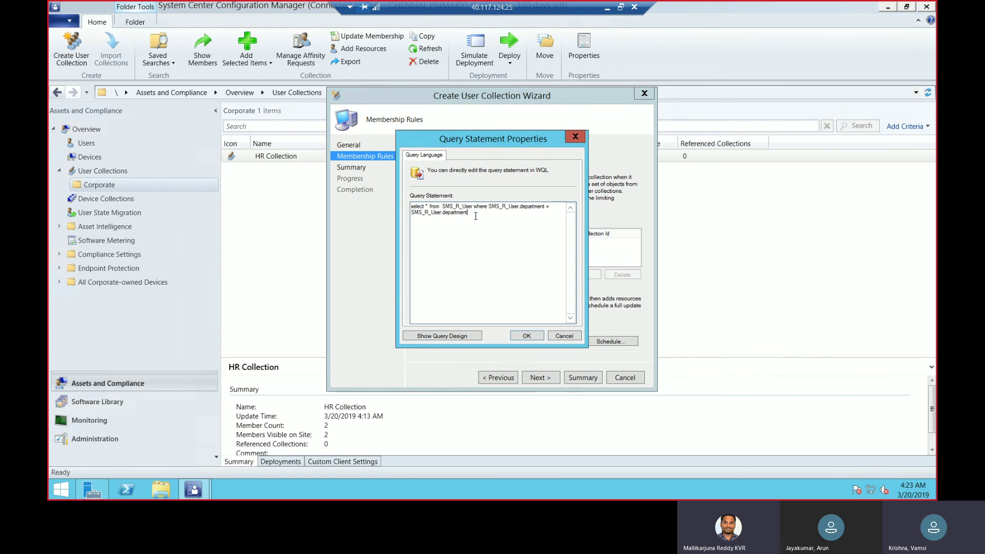
{"action": "left_click_drag", "start_coordinate": [468, 213], "coordinate": [410, 216]}
{"action": "left_click", "coordinate": [457, 222]}
{"action": "double_click", "coordinate": [469, 213]}
{"action": "left_click_drag", "start_coordinate": [483, 213], "coordinate": [412, 218]}
{"action": "key", "text": "BackSpace"}
{"action": "type", "text": "sales"}
{"action": "left_click", "coordinate": [528, 334]}
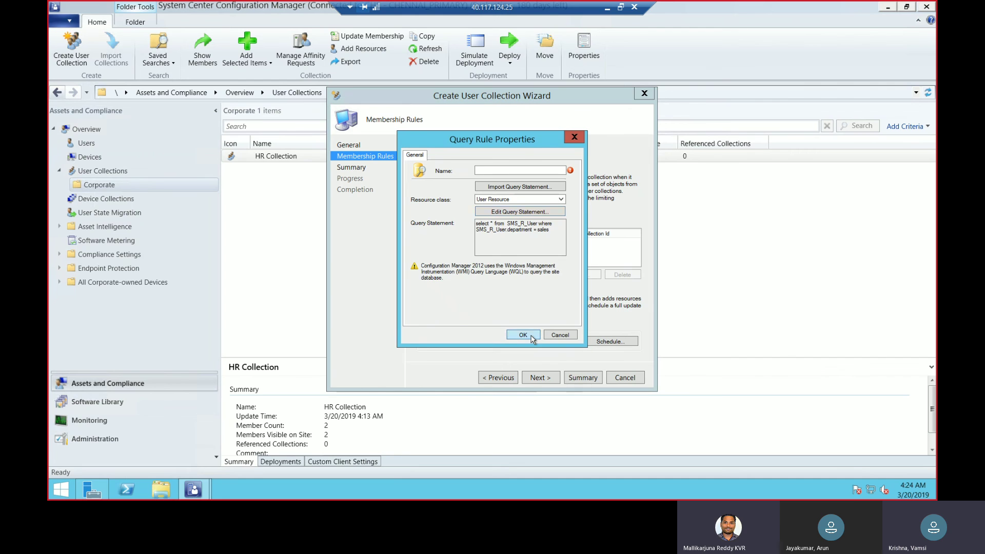
{"action": "left_click", "coordinate": [532, 339]}
{"action": "left_click", "coordinate": [547, 287]}
- Quote the value as 'sales' in the query statement and try saving the rule again
{"action": "left_click", "coordinate": [536, 213]}
{"action": "left_click", "coordinate": [547, 207]}
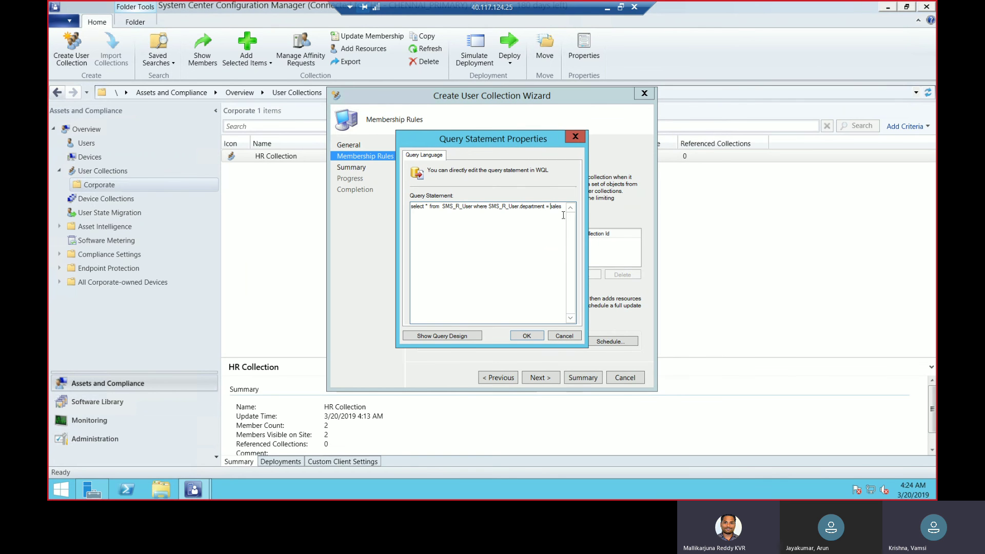
{"action": "type", "text": "'"}
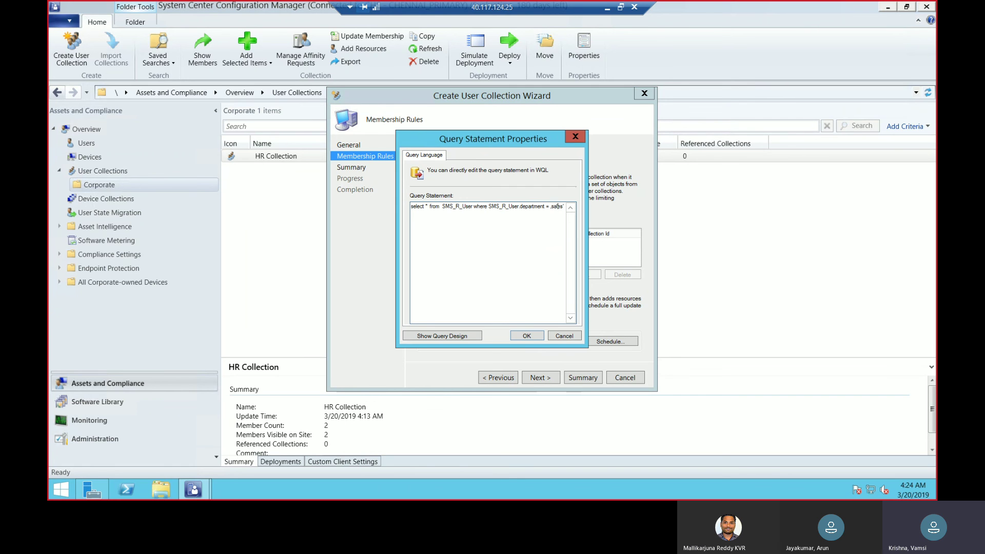
{"action": "key", "text": "BackSpace"}
{"action": "type", "text": "'"}
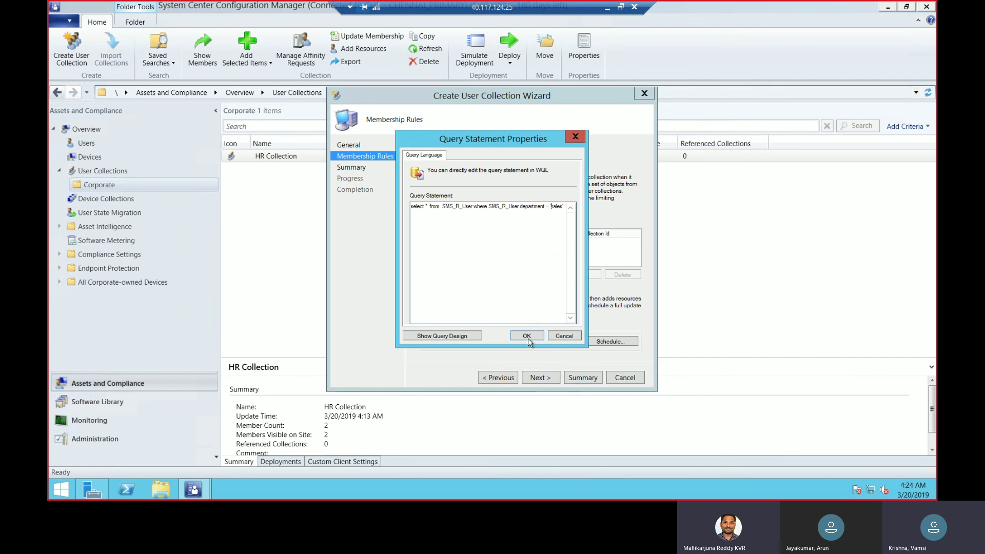
{"action": "left_click", "coordinate": [528, 336]}
{"action": "left_click", "coordinate": [524, 335]}
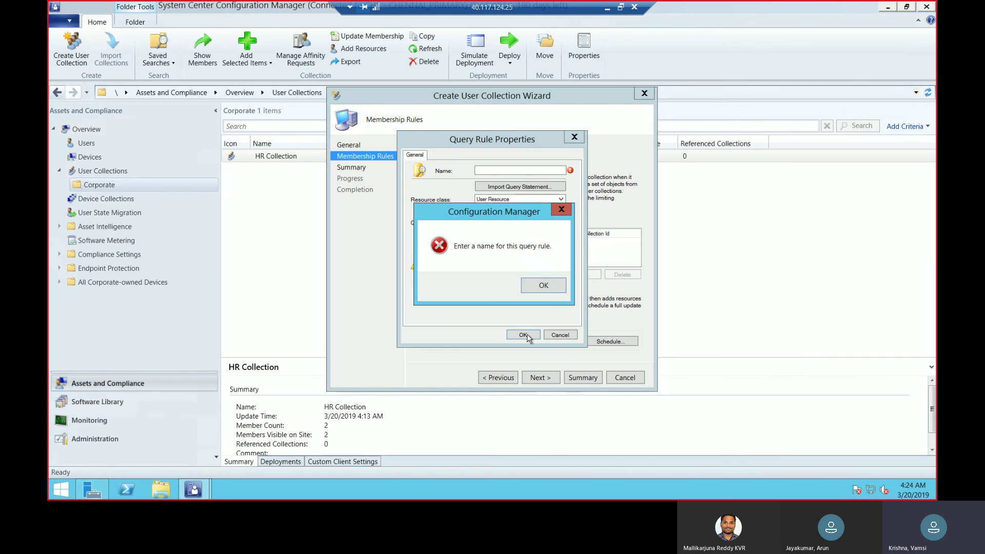
- Name the query rule 'sales' and save it to the membership rules
{"action": "left_click", "coordinate": [553, 294]}
{"action": "type", "text": "sales"}
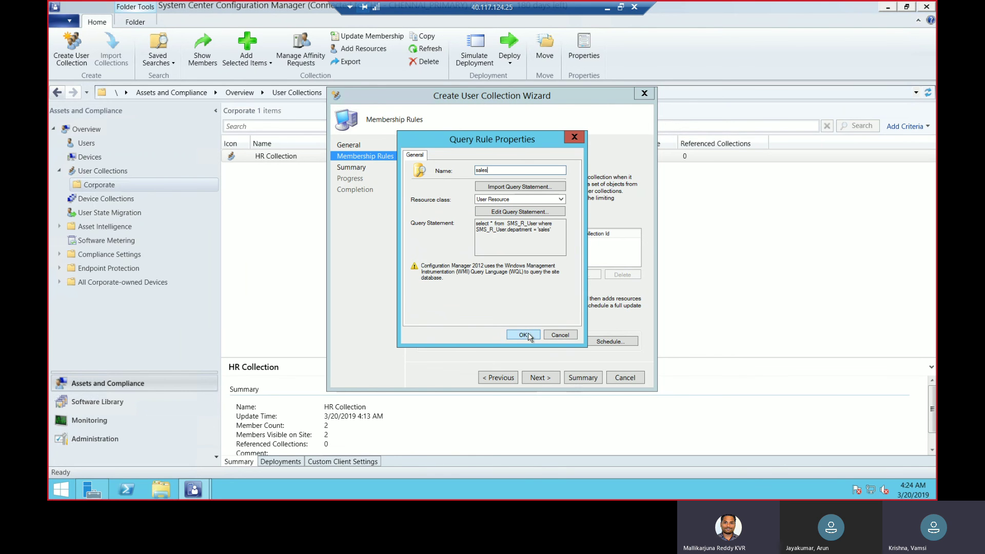
{"action": "left_click", "coordinate": [524, 335]}
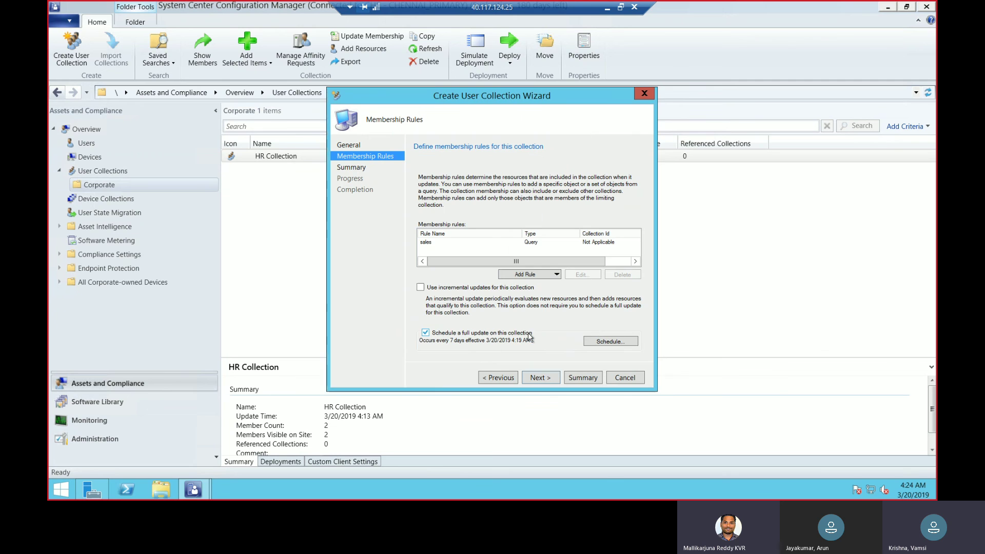
- Reopen the sales rule and highlight its query statement for review
{"action": "left_click", "coordinate": [514, 243]}
{"action": "left_click", "coordinate": [582, 275]}
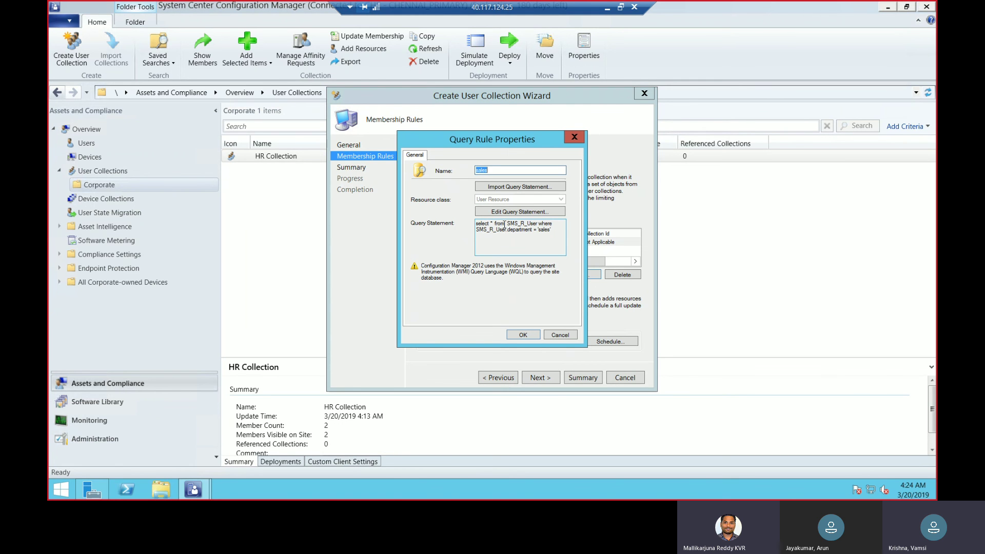
{"action": "left_click_drag", "start_coordinate": [561, 235], "coordinate": [443, 212]}
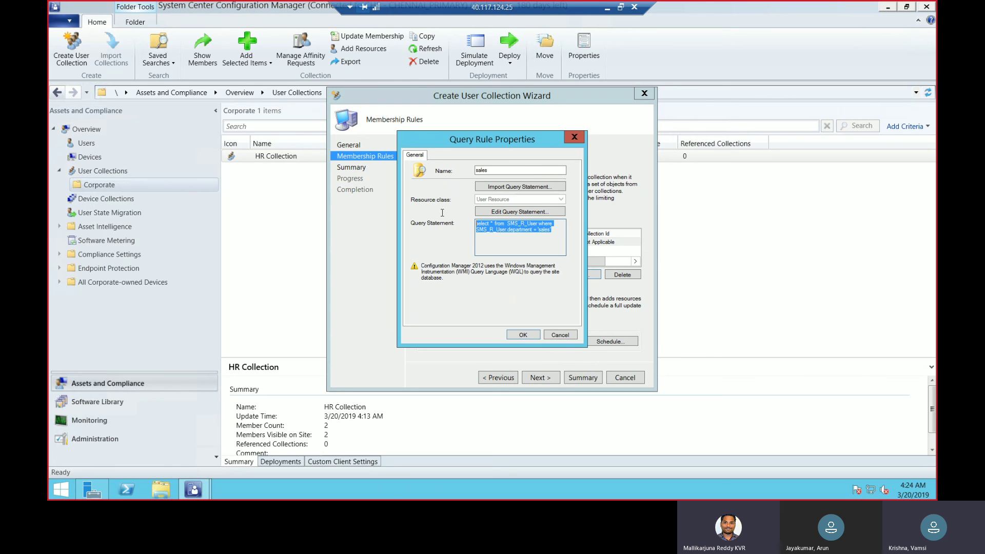
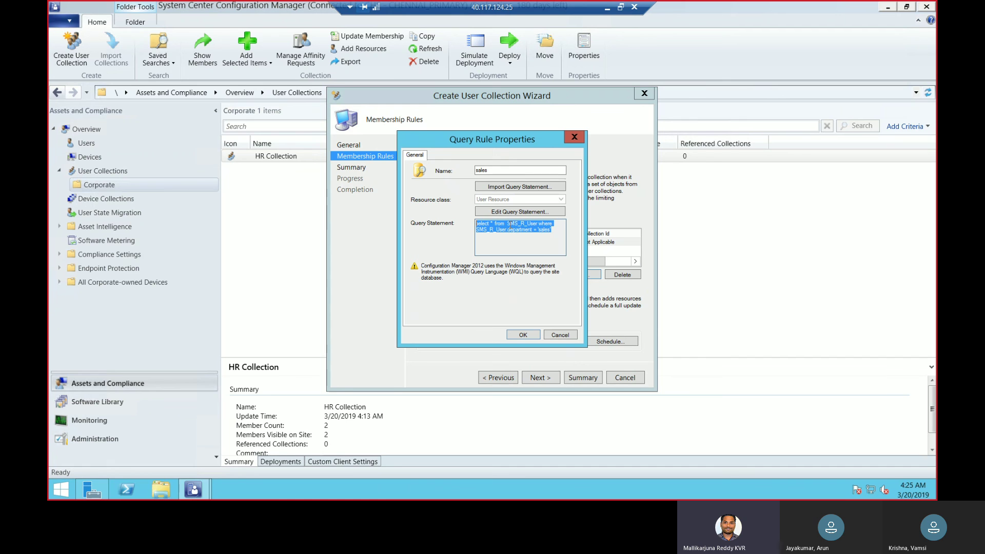
- Highlight sections of the sales query statement, from the whole query to the sales value
{"action": "left_click", "coordinate": [509, 224]}
{"action": "left_click_drag", "start_coordinate": [509, 225], "coordinate": [517, 224]}
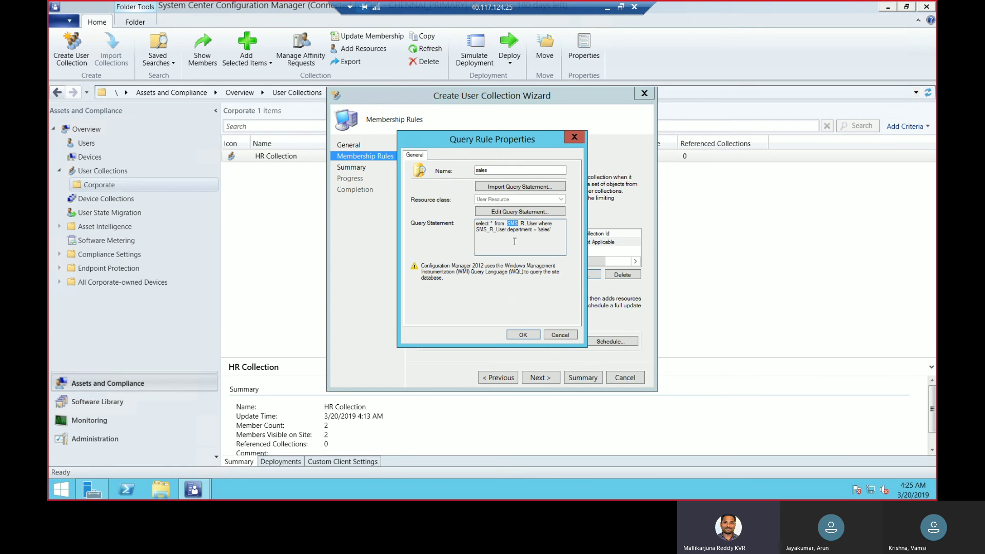
{"action": "left_click", "coordinate": [532, 241]}
{"action": "left_click_drag", "start_coordinate": [555, 232], "coordinate": [451, 220]}
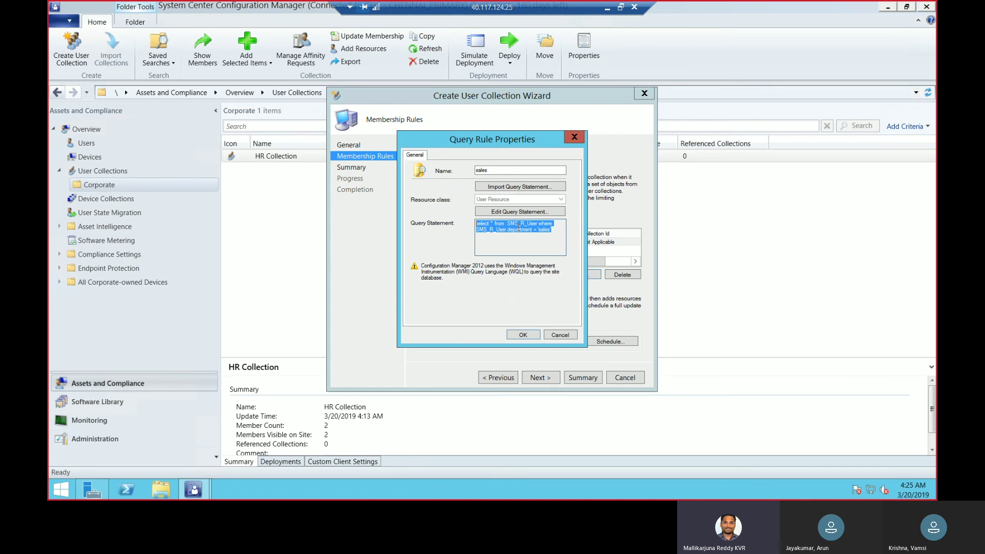
{"action": "left_click", "coordinate": [553, 235]}
{"action": "left_click_drag", "start_coordinate": [539, 230], "coordinate": [438, 221]}
{"action": "left_click", "coordinate": [534, 226]}
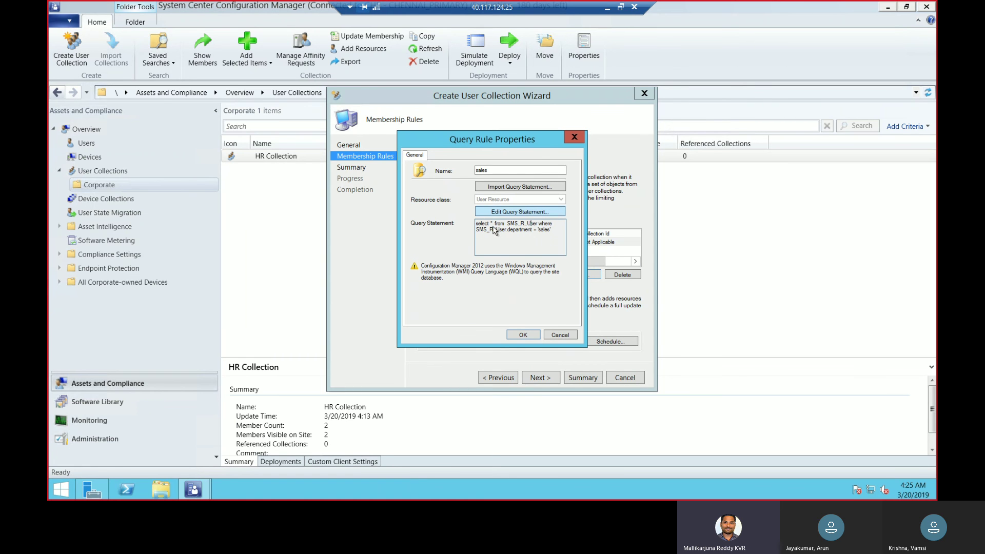
{"action": "left_click_drag", "start_coordinate": [476, 224], "coordinate": [505, 224]}
- Highlight the SMS_R_User class and the department where clause in the query
{"action": "left_click", "coordinate": [540, 223]}
{"action": "left_click", "coordinate": [516, 224], "text": "shift"}
{"action": "left_click", "coordinate": [510, 225], "text": "shift"}
{"action": "left_click_drag", "start_coordinate": [542, 224], "coordinate": [535, 235]}
{"action": "left_click", "coordinate": [534, 233]}
{"action": "left_click_drag", "start_coordinate": [507, 231], "coordinate": [531, 231]}
- Open an administrator PowerShell console at an empty prompt, then highlight the full query again
{"action": "left_click", "coordinate": [142, 485]}
{"action": "left_click", "coordinate": [244, 236]}
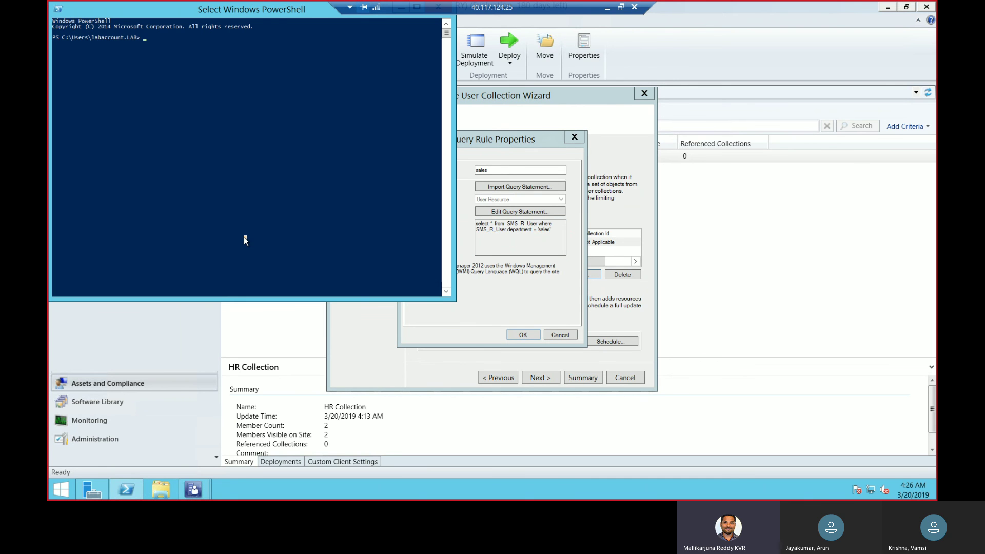
{"action": "key", "text": "Escape"}
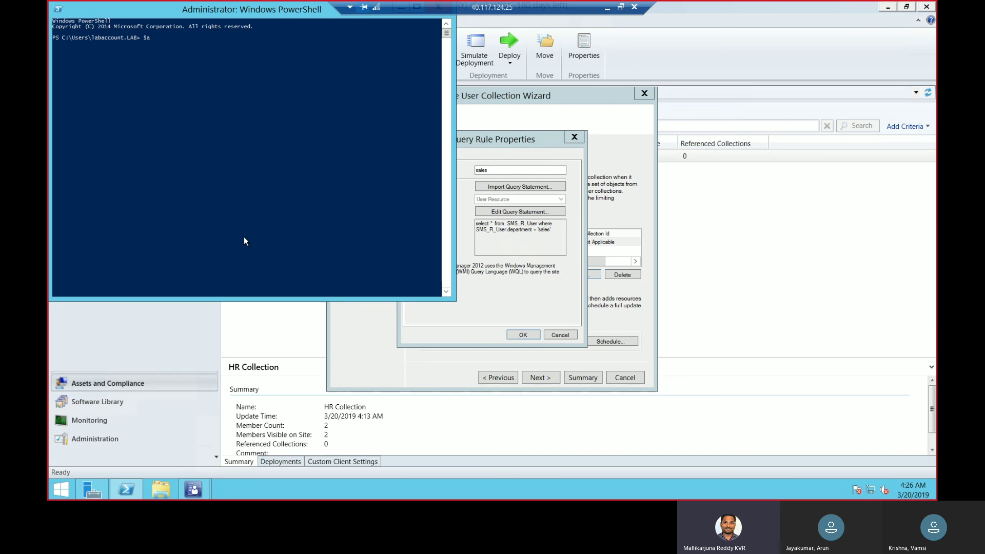
{"action": "type", "text": "get-adu"}
{"action": "key", "text": "BackSpace"}
{"action": "key", "text": "BackSpace"}
{"action": "key", "text": "BackSpace"}
{"action": "key", "text": "BackSpace"}
{"action": "key", "text": "BackSpace"}
{"action": "key", "text": "BackSpace"}
{"action": "key", "text": "BackSpace"}
{"action": "key", "text": "BackSpace"}
{"action": "key", "text": "BackSpace"}
{"action": "key", "text": "BackSpace"}
{"action": "key", "text": "BackSpace"}
{"action": "left_click", "coordinate": [380, 194]}
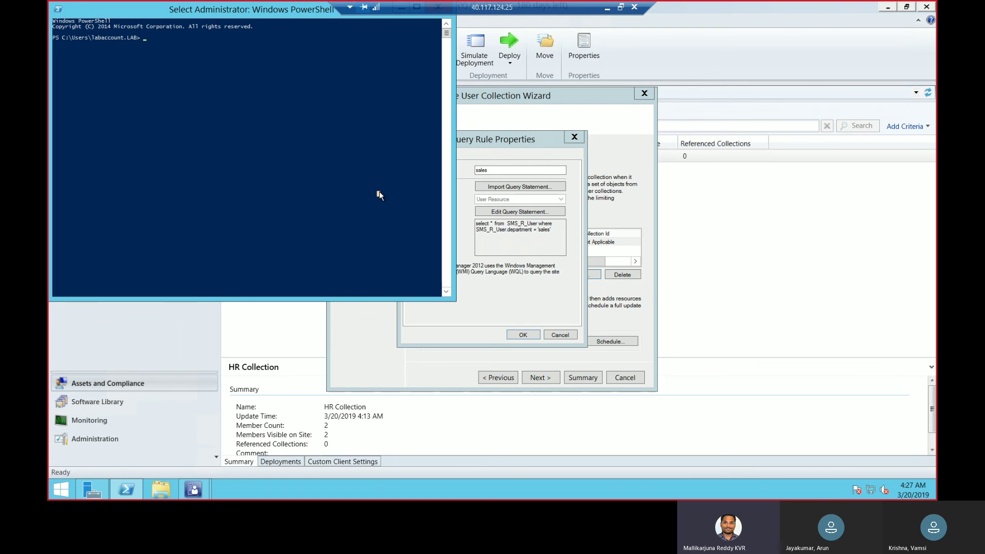
{"action": "left_click", "coordinate": [507, 231]}
{"action": "left_click_drag", "start_coordinate": [553, 231], "coordinate": [452, 222]}
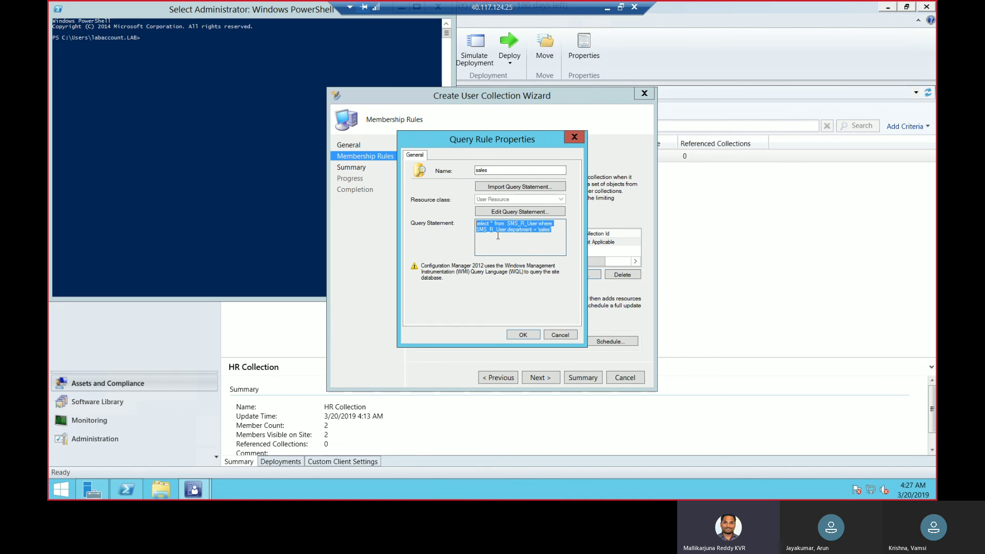
- Save the sales query rule, enable incremental updates, and advance to the Summary page
{"action": "left_click", "coordinate": [540, 238]}
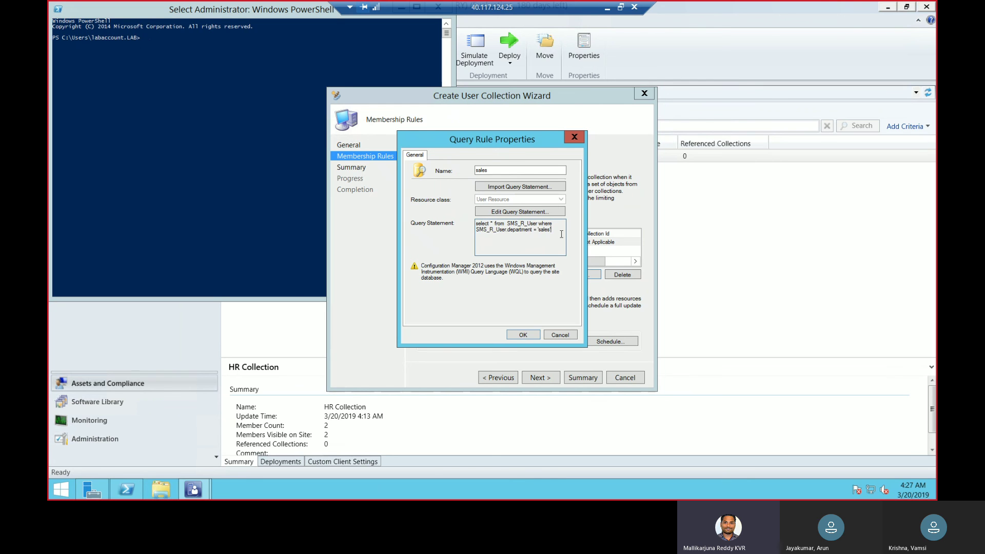
{"action": "left_click", "coordinate": [524, 335]}
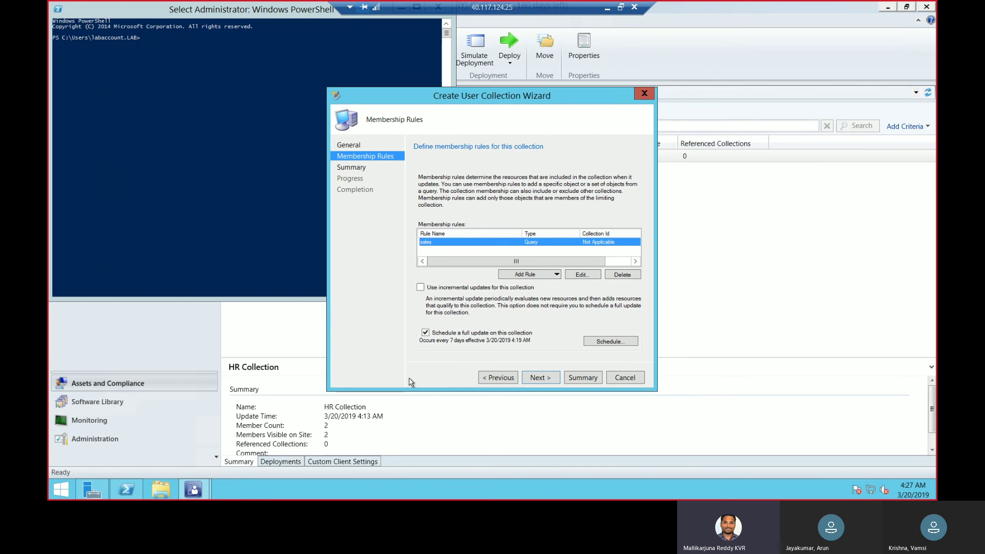
{"action": "left_click", "coordinate": [421, 288]}
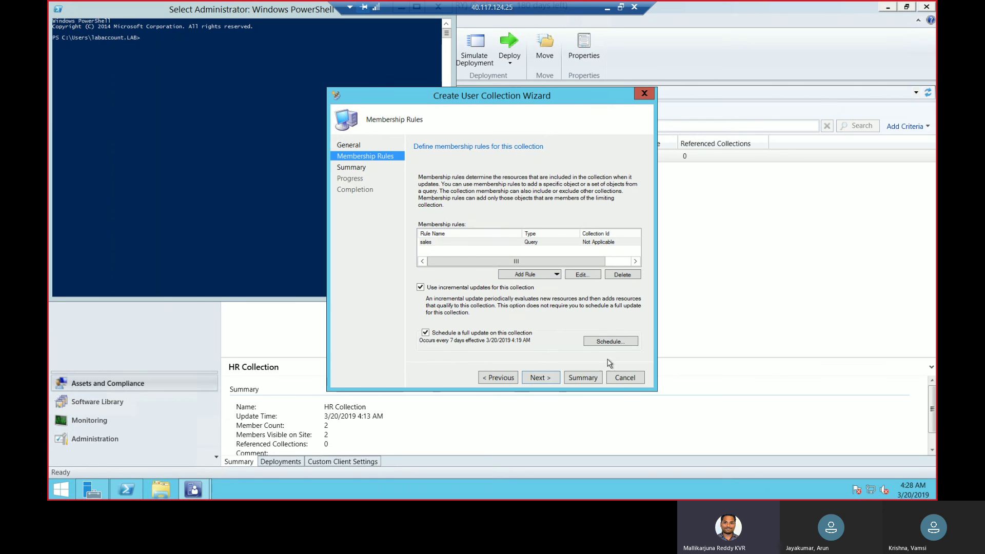
{"action": "left_click", "coordinate": [547, 380]}
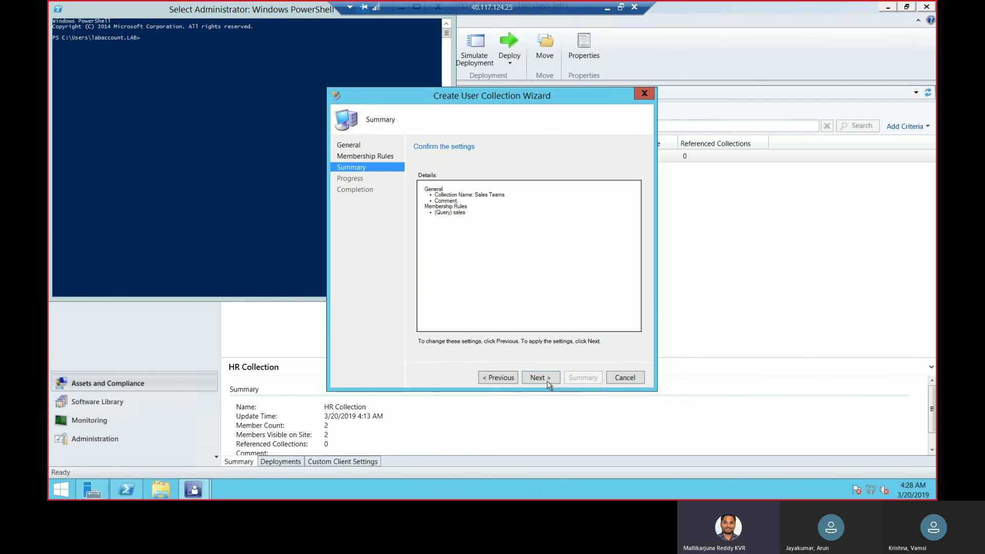
- Run the wizard to create the Sales Teams collection and close it on completion
{"action": "left_click", "coordinate": [547, 381]}
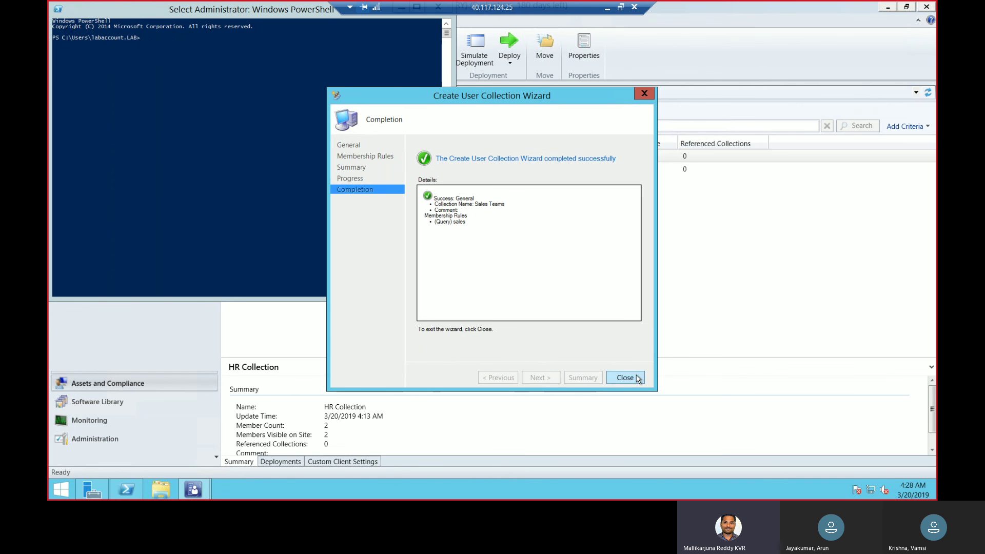
{"action": "left_click", "coordinate": [637, 379]}
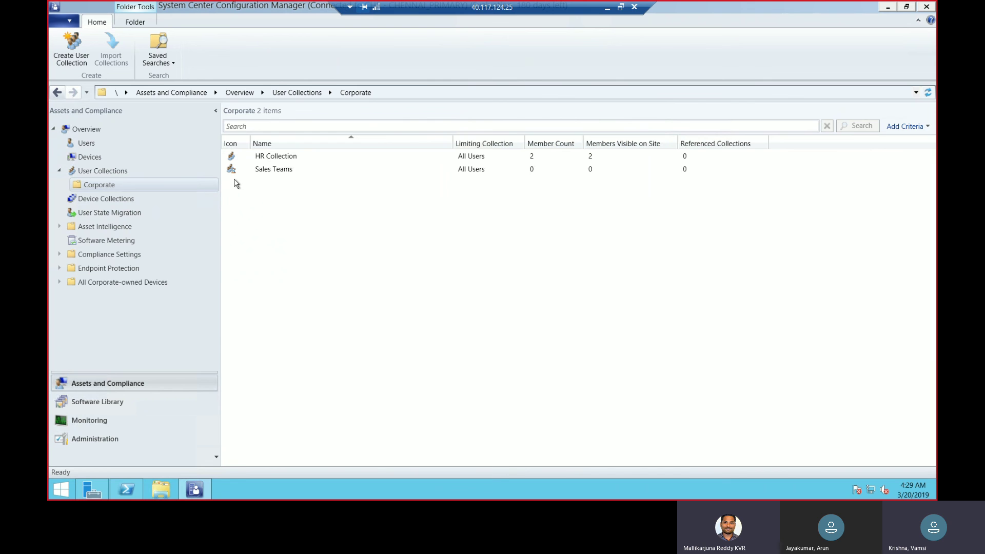
- Refresh the Corporate folder and view the two members of the Sales Teams collection
{"action": "left_click", "coordinate": [106, 172]}
{"action": "left_click", "coordinate": [102, 187]}
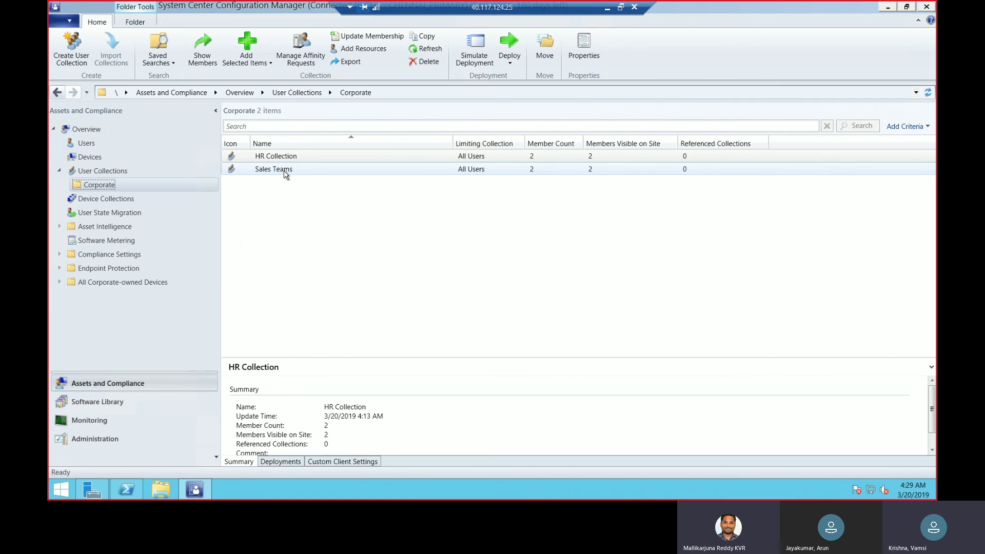
{"action": "left_click", "coordinate": [283, 173]}
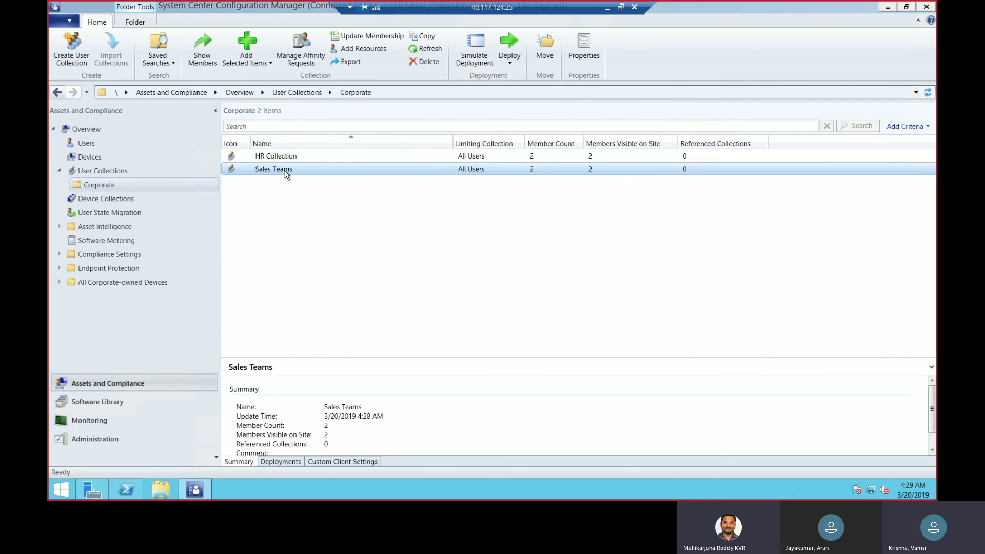
{"action": "double_click", "coordinate": [540, 173]}
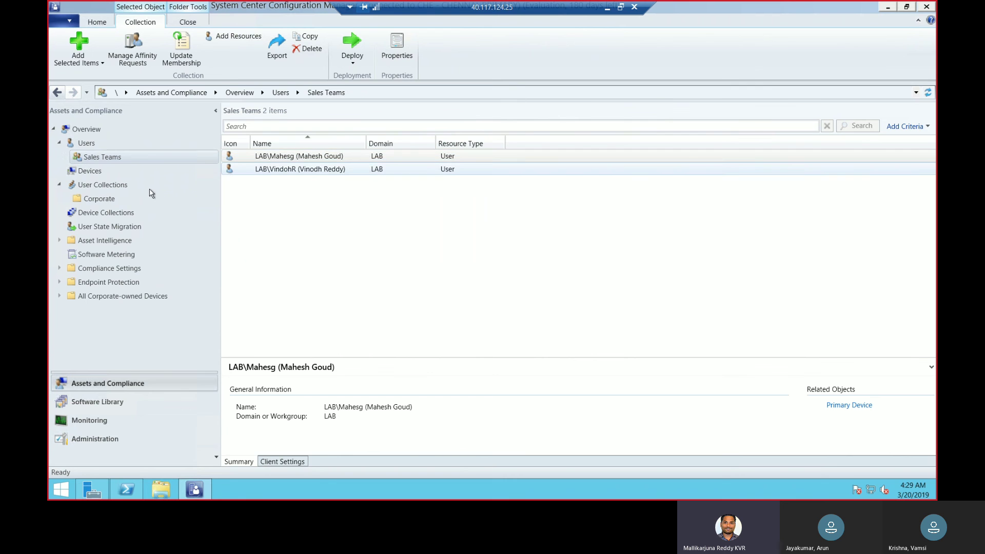
{"action": "left_click", "coordinate": [99, 201]}
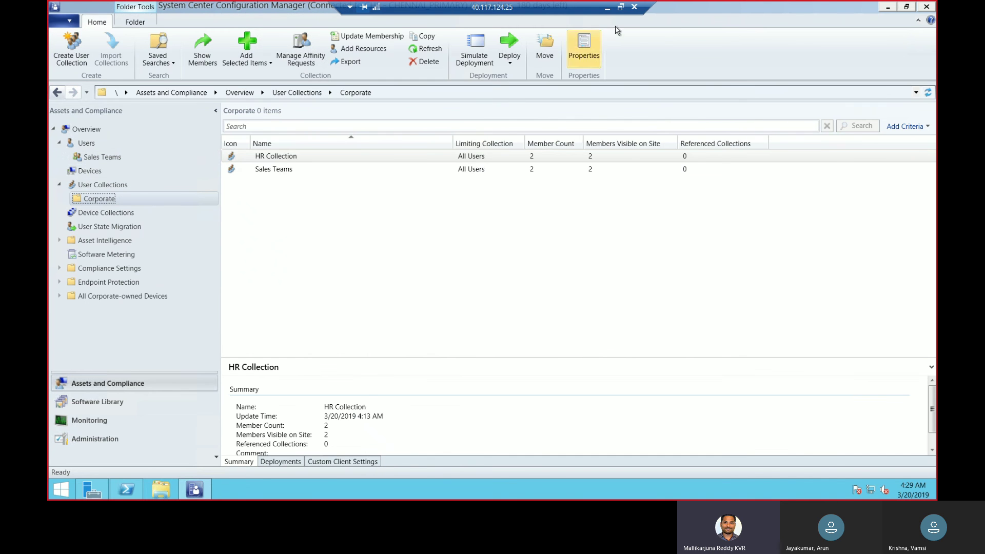
- Switch to the Active Directory session and start a new user in Sales Users
{"action": "left_click", "coordinate": [607, 9]}
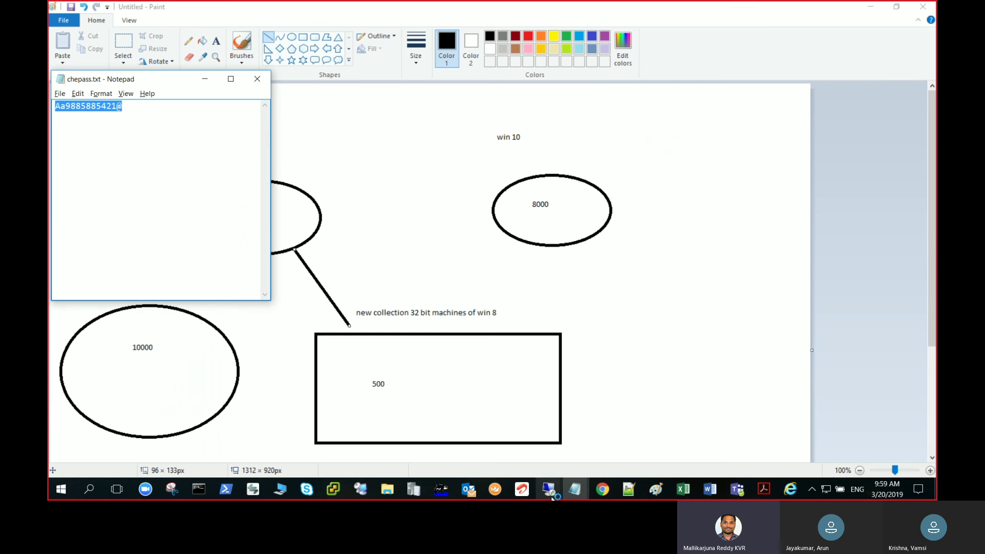
{"action": "mouse_move", "coordinate": [551, 494]}
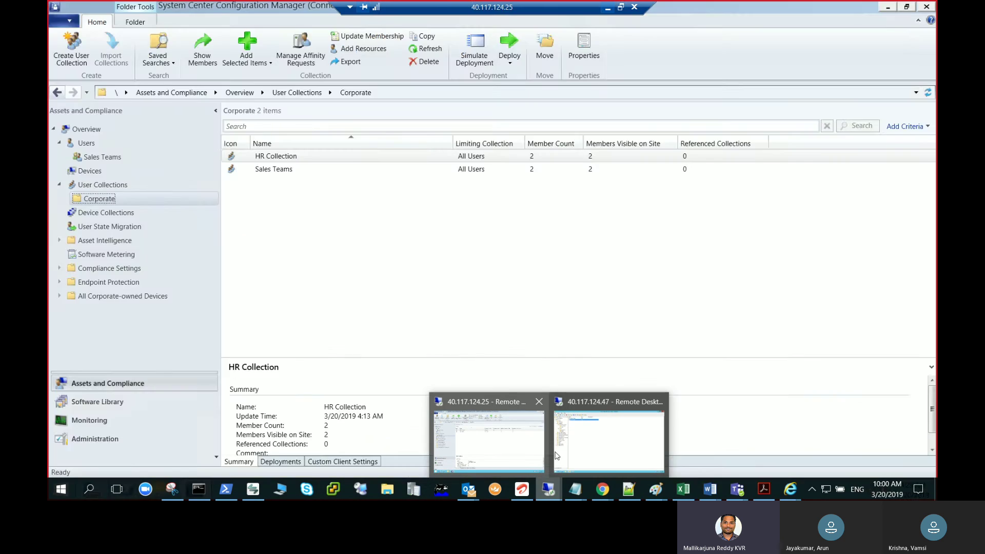
{"action": "left_click", "coordinate": [602, 445]}
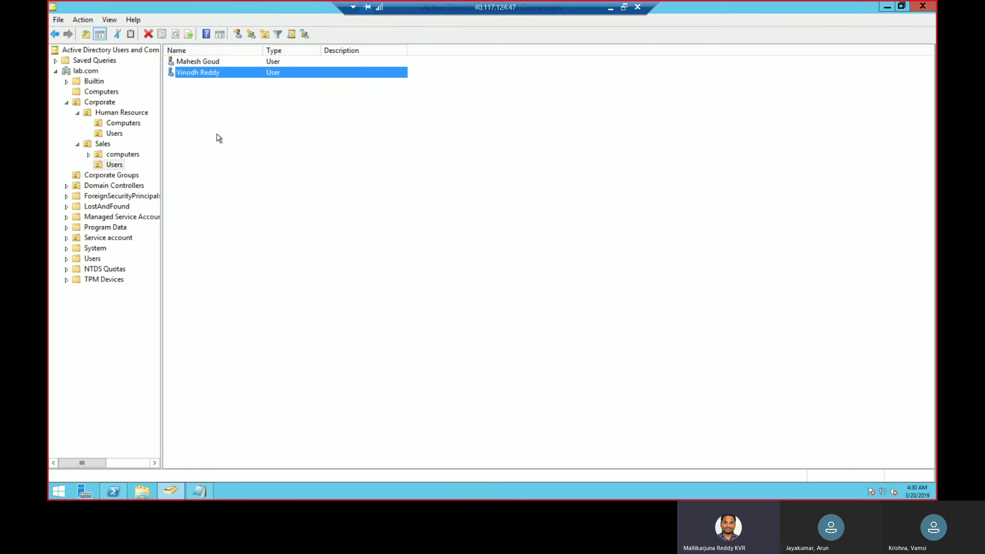
{"action": "right_click", "coordinate": [218, 137]}
{"action": "mouse_move", "coordinate": [278, 183]}
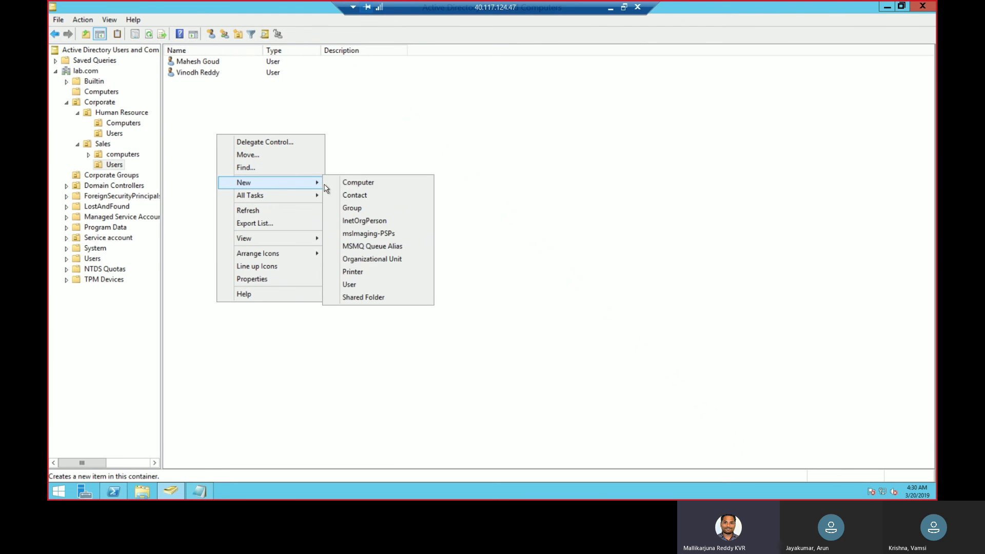
{"action": "left_click", "coordinate": [355, 284]}
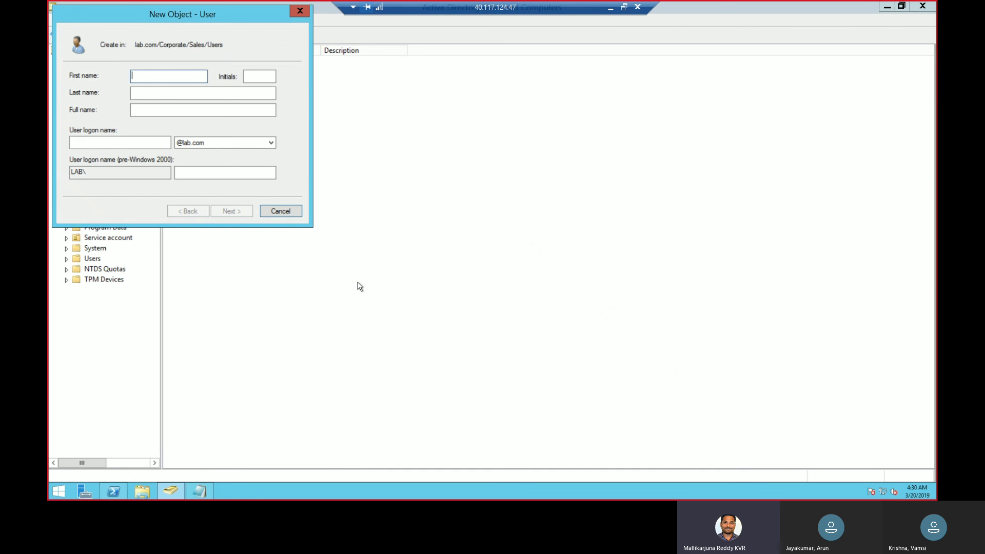
- Fill in the new user's first name, initial and logon name
{"action": "type", "text": "Arun"}
{"action": "key", "text": "Tab"}
{"action": "key", "text": "Tab"}
{"action": "type", "text": "L"}
{"action": "key", "text": "Tab"}
{"action": "key", "text": "Tab"}
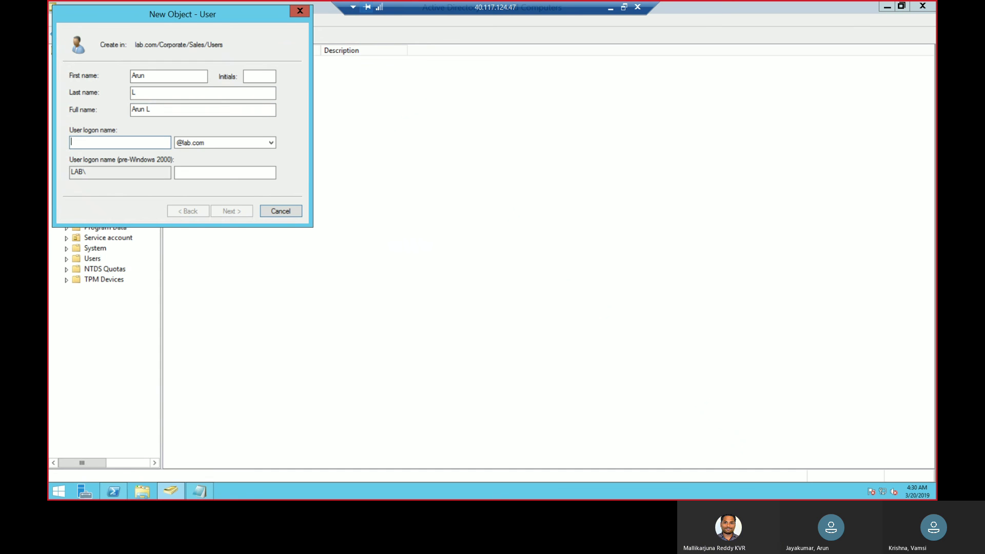
{"action": "type", "text": "Arunl"}
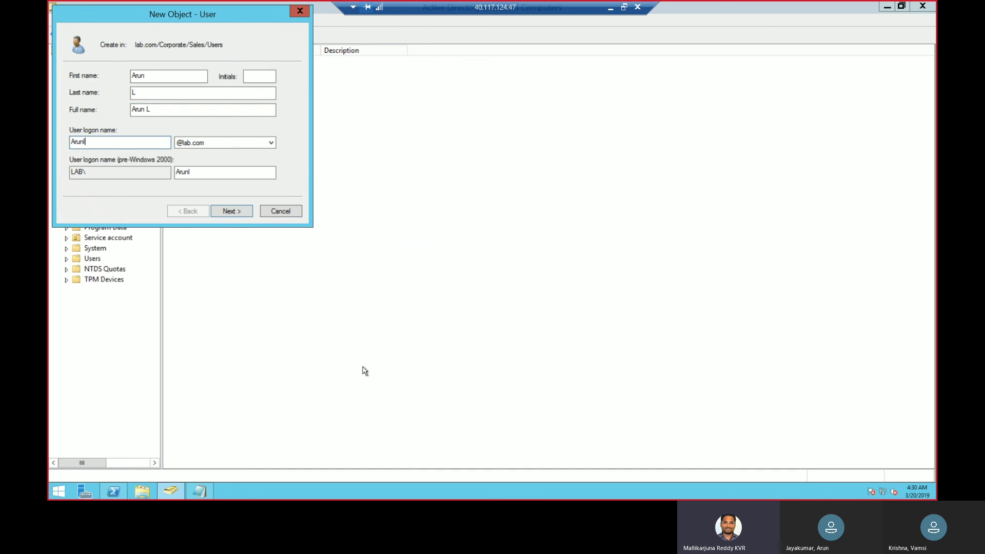
- Set the account password, clear the forced change at next logon, and create the user
{"action": "left_click", "coordinate": [238, 212]}
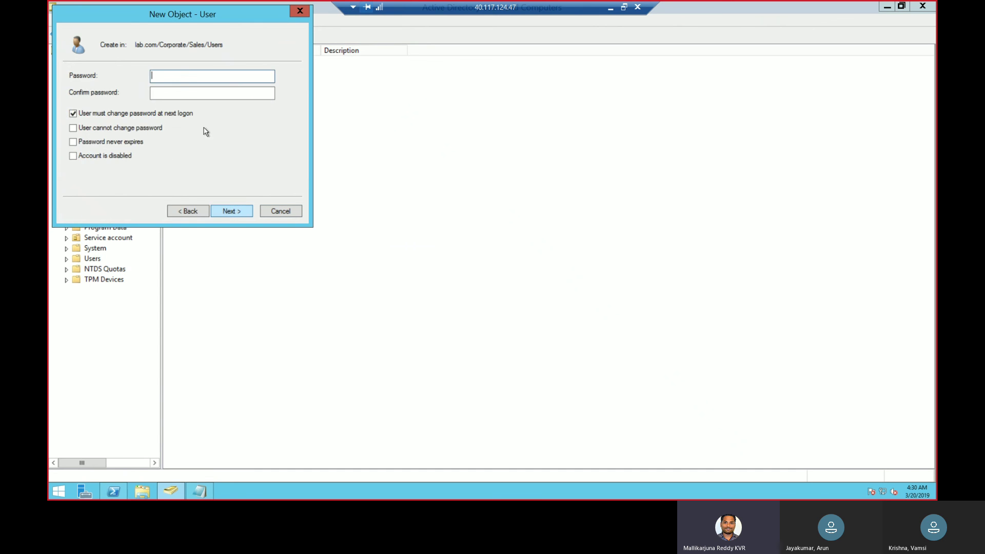
{"action": "type", "text": "Password1"}
{"action": "left_click", "coordinate": [212, 93]}
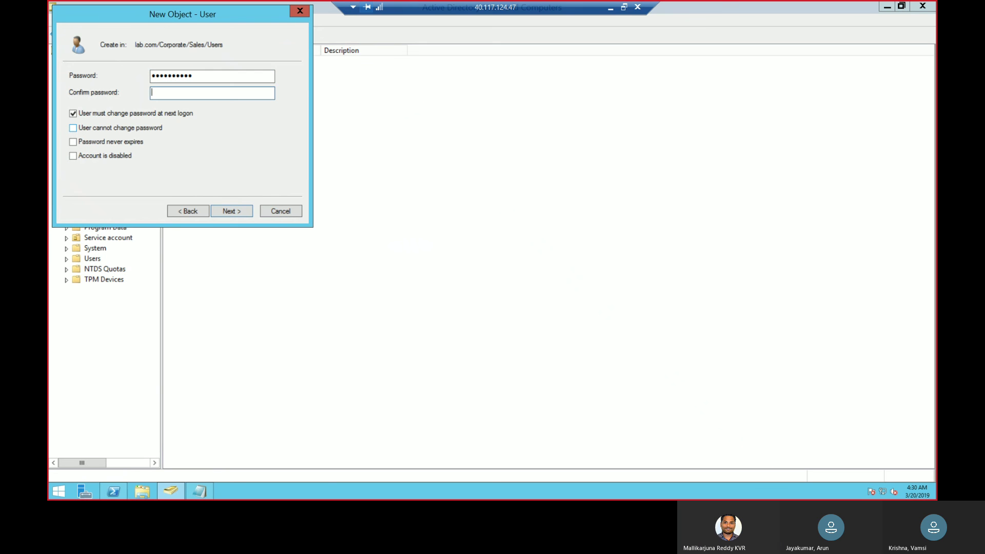
{"action": "type", "text": "Password"}
{"action": "left_click", "coordinate": [137, 113]}
{"action": "left_click", "coordinate": [232, 211]}
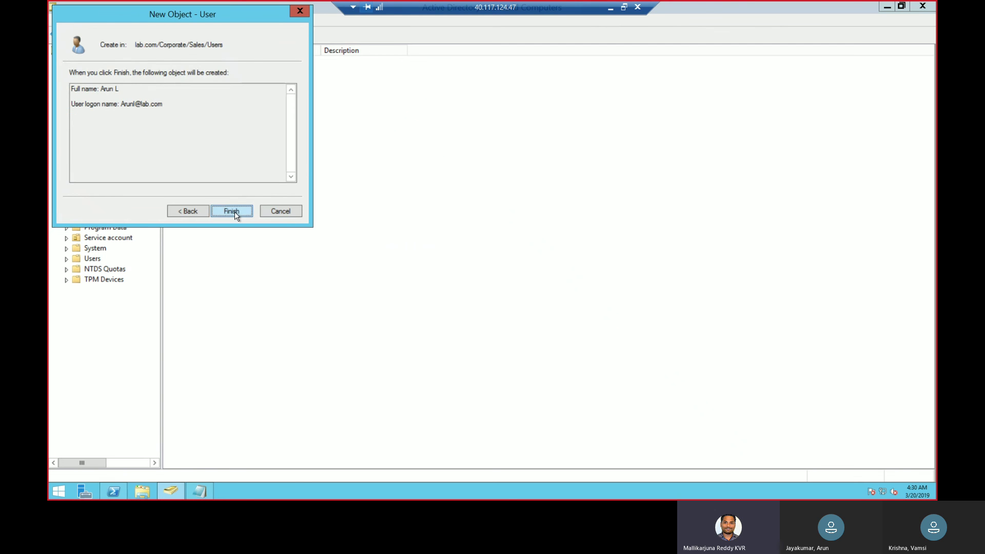
{"action": "left_click", "coordinate": [232, 212]}
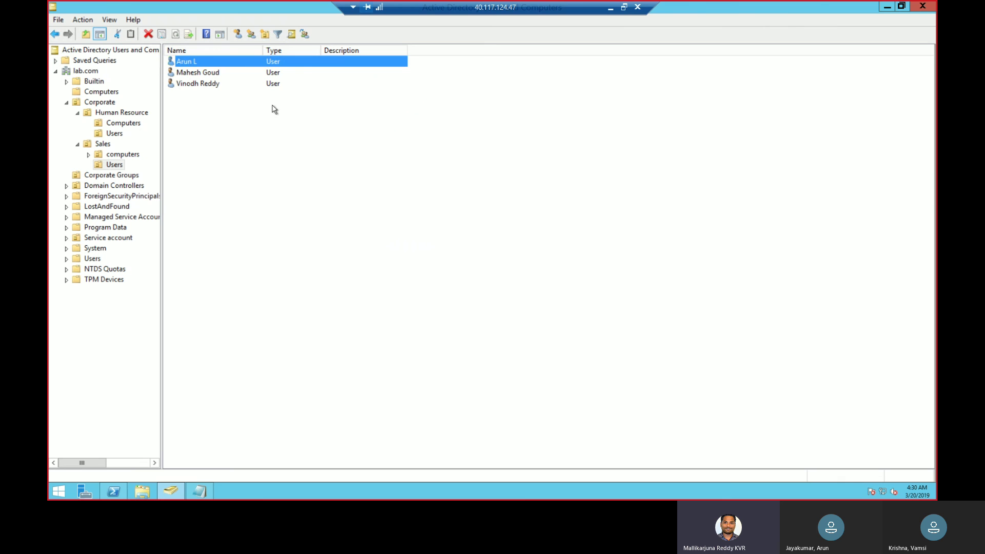
- Set the new user's department attribute to 'sales' in Attribute Editor and save
{"action": "double_click", "coordinate": [245, 64]}
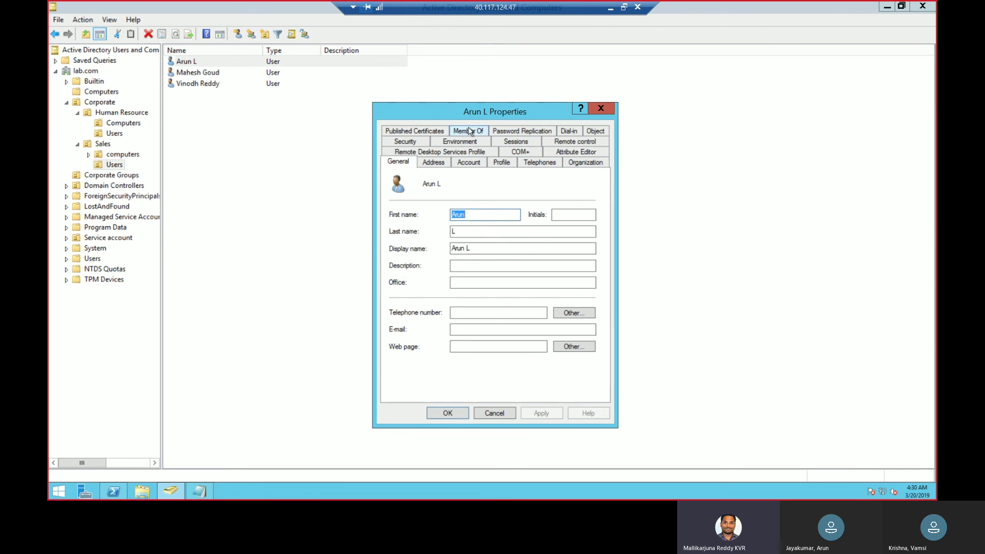
{"action": "left_click", "coordinate": [598, 154]}
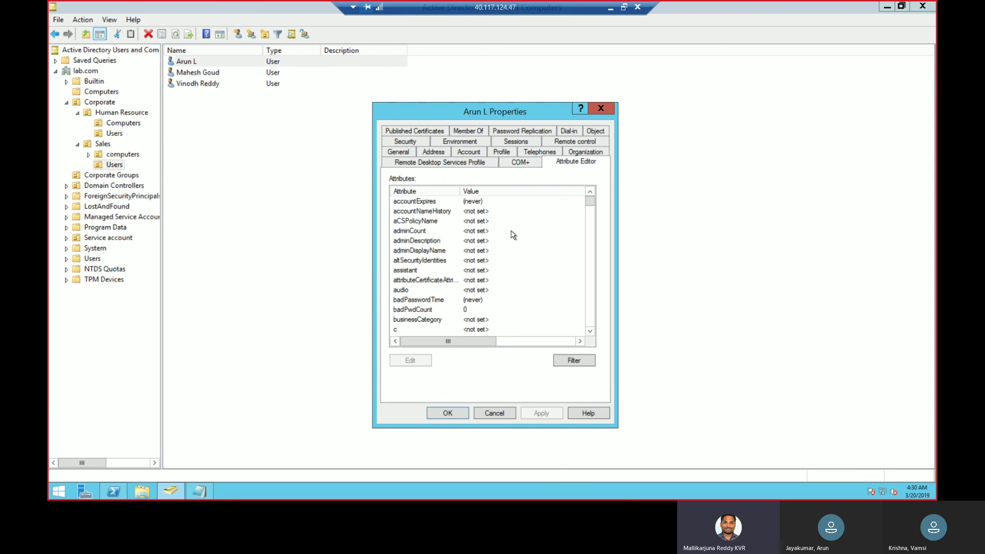
{"action": "left_click", "coordinate": [482, 249]}
{"action": "type", "text": "s"}
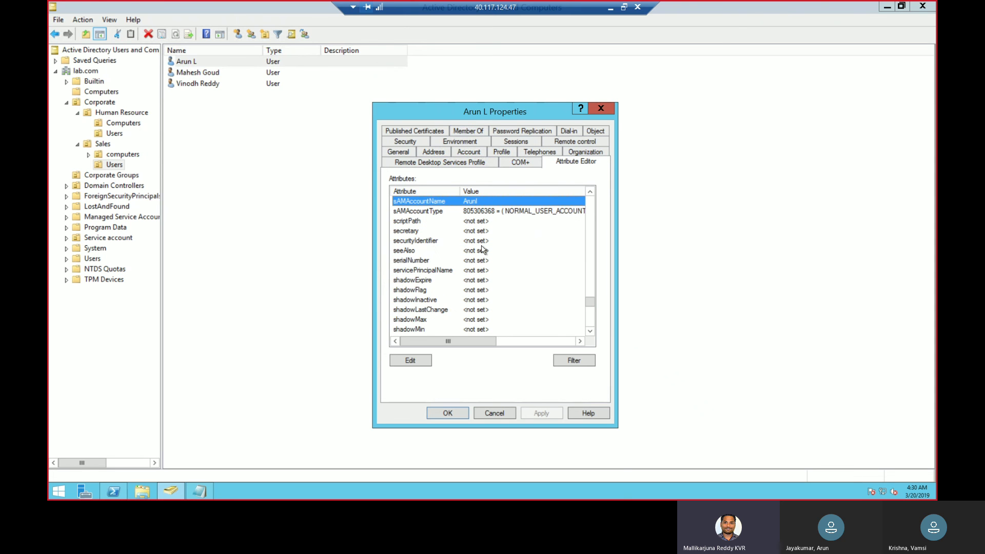
{"action": "type", "text": "dep"}
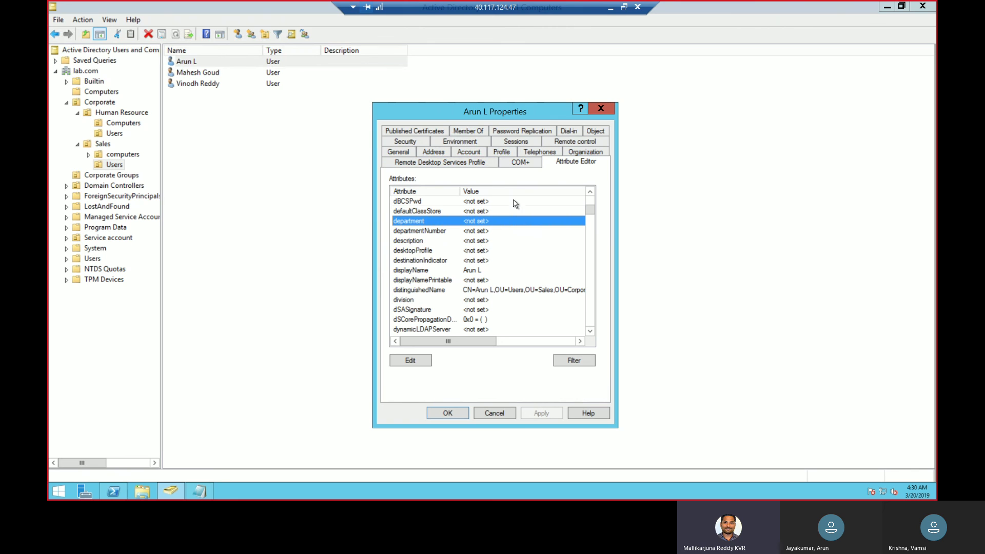
{"action": "double_click", "coordinate": [502, 224]}
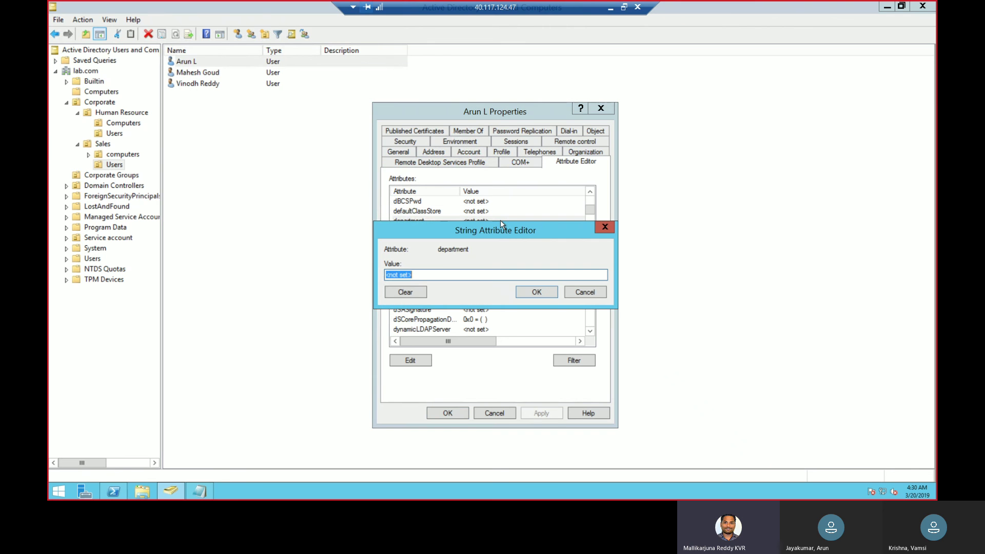
{"action": "type", "text": "sales"}
{"action": "left_click", "coordinate": [528, 295]}
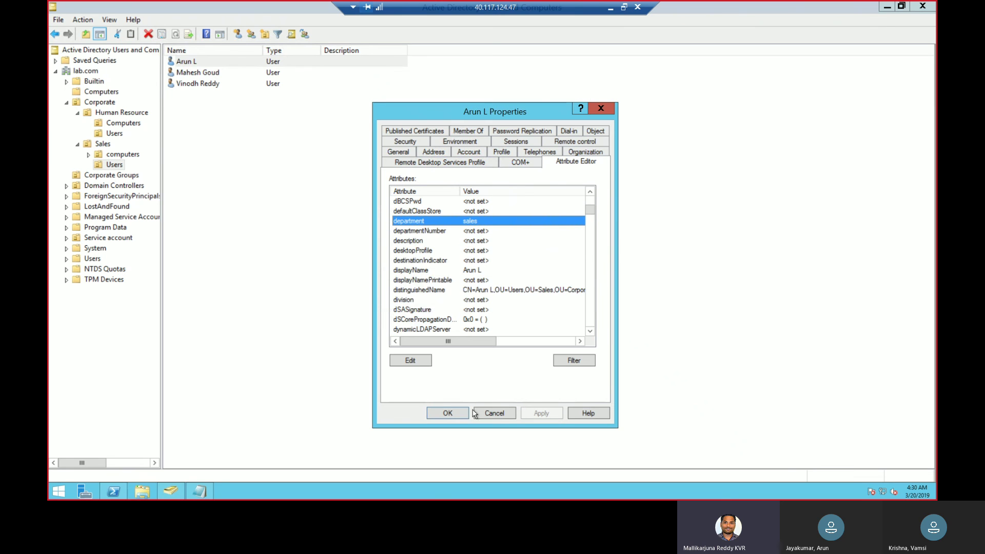
{"action": "left_click", "coordinate": [448, 413]}
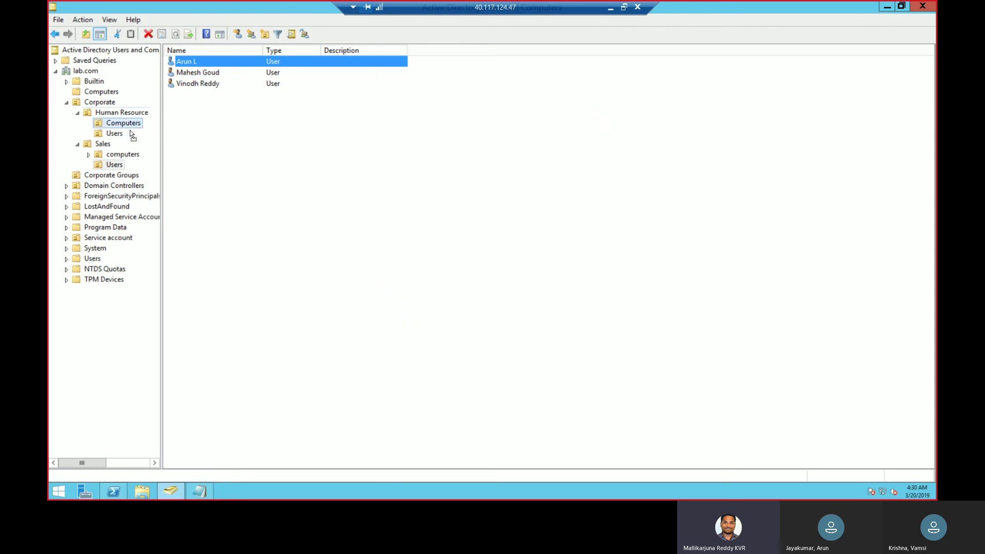
- Move the user into Human Resource Users, verify the folder, and minimise the remote session
{"action": "left_click_drag", "start_coordinate": [123, 135], "coordinate": [123, 135]}
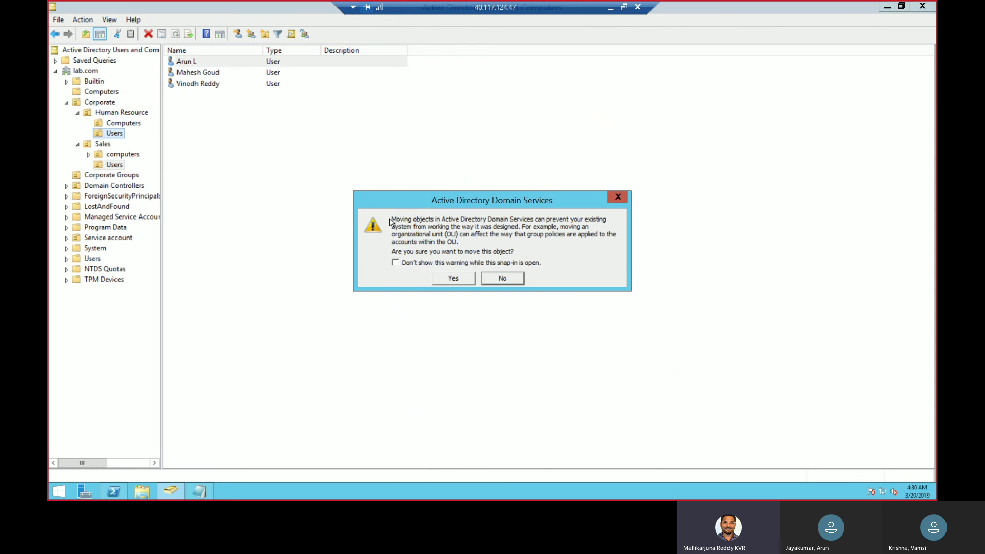
{"action": "left_click", "coordinate": [451, 278]}
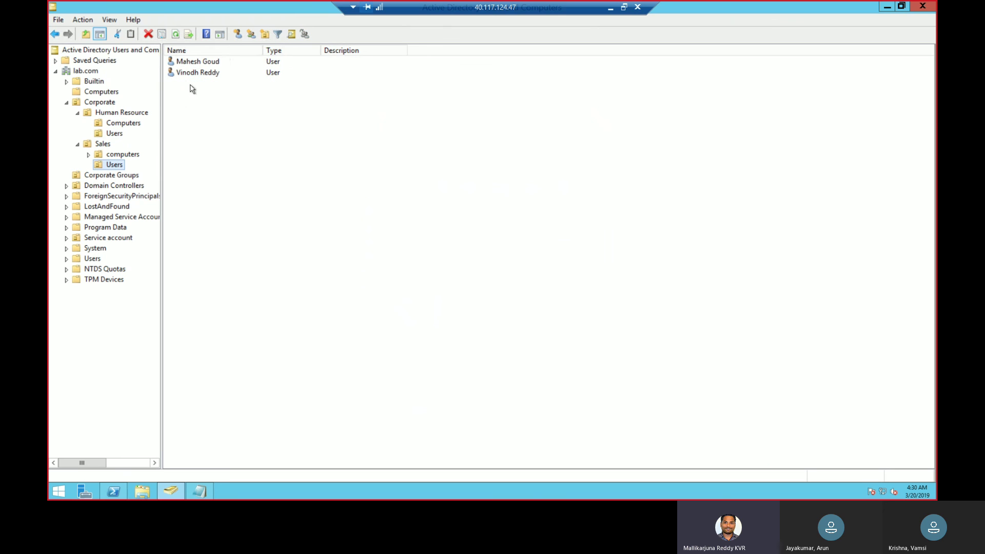
{"action": "left_click", "coordinate": [122, 135]}
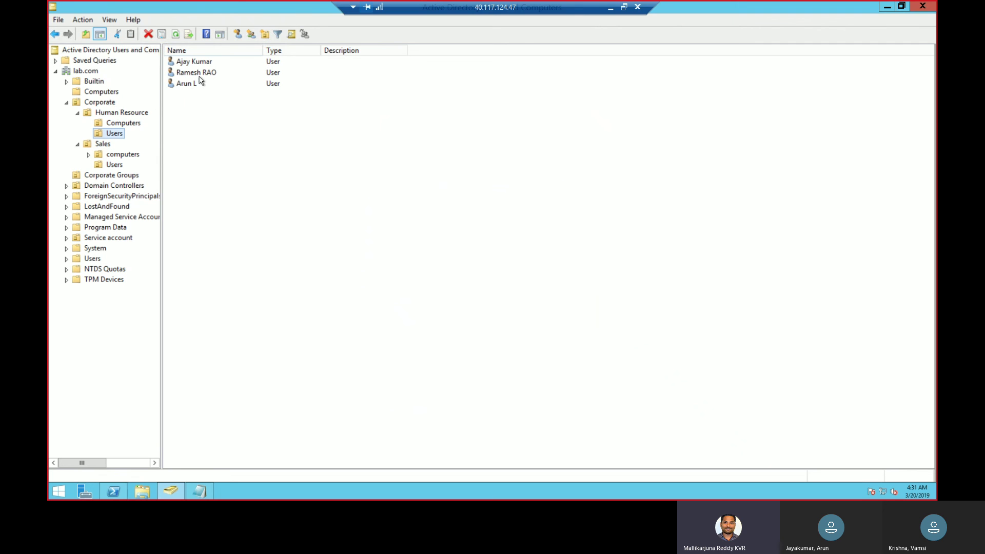
{"action": "left_click", "coordinate": [611, 8]}
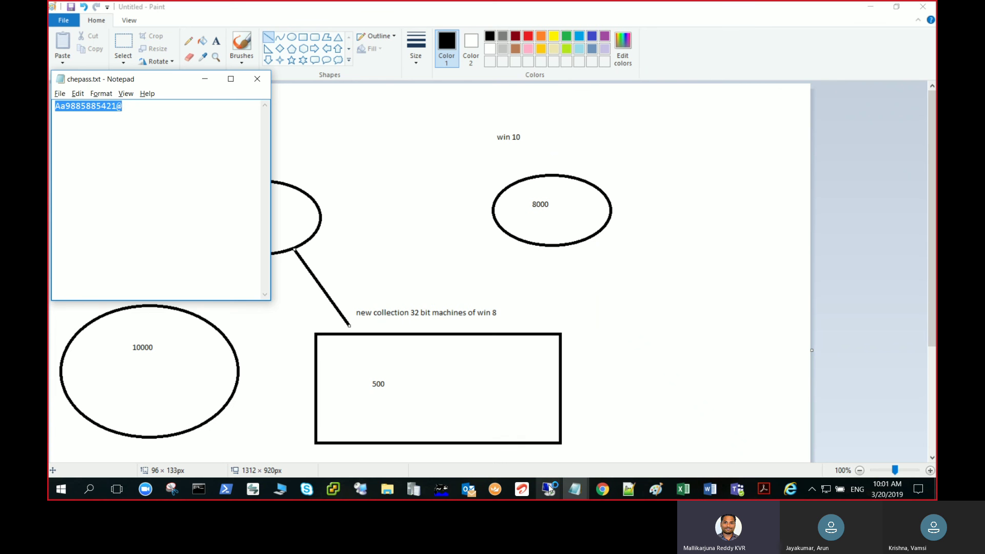
- Restore the Configuration Manager remote session at 40.117.124.25 and open the Administration workspace
{"action": "left_click", "coordinate": [549, 489]}
{"action": "left_click", "coordinate": [515, 455]}
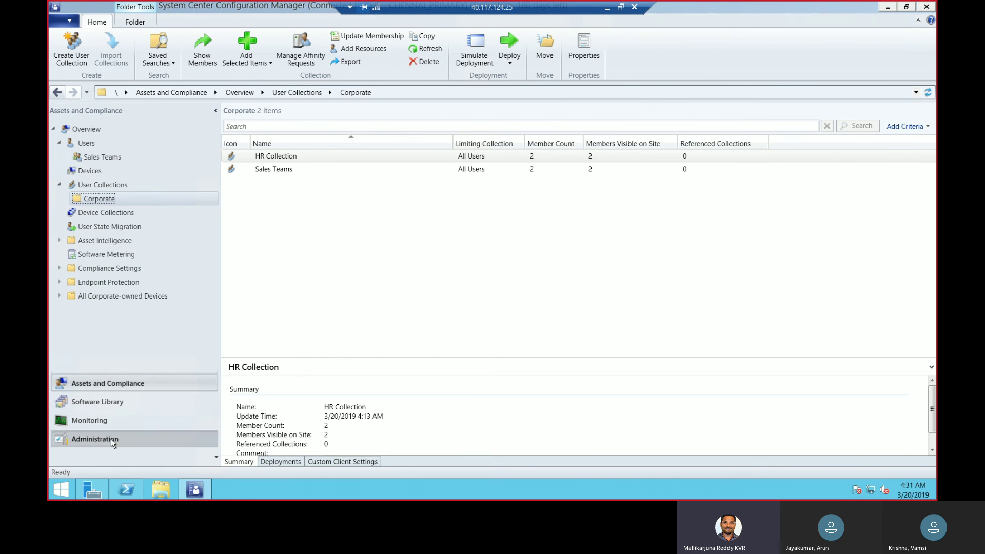
{"action": "left_click", "coordinate": [114, 440]}
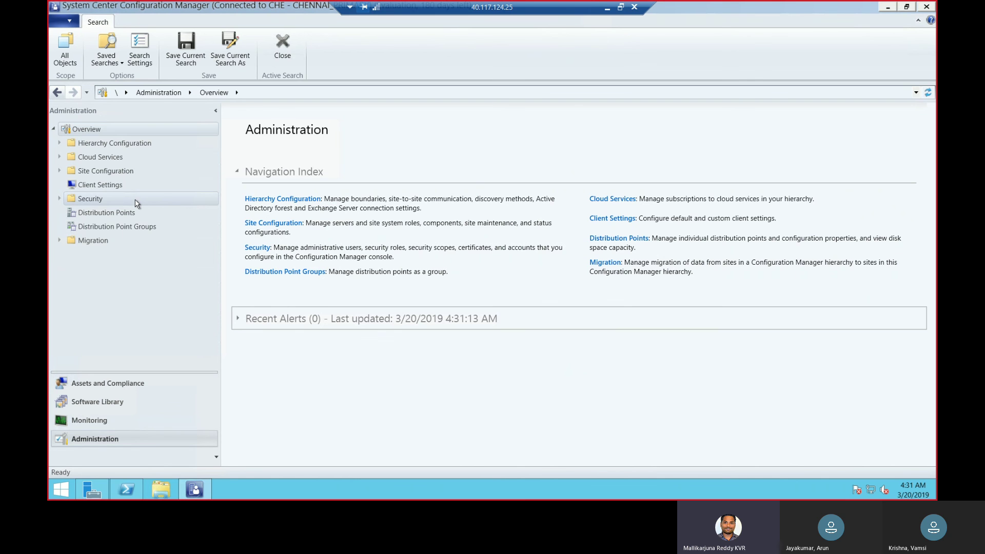
- Expand Hierarchy Configuration to show Discovery Methods, then switch to Assets and Compliance
{"action": "left_click", "coordinate": [59, 144]}
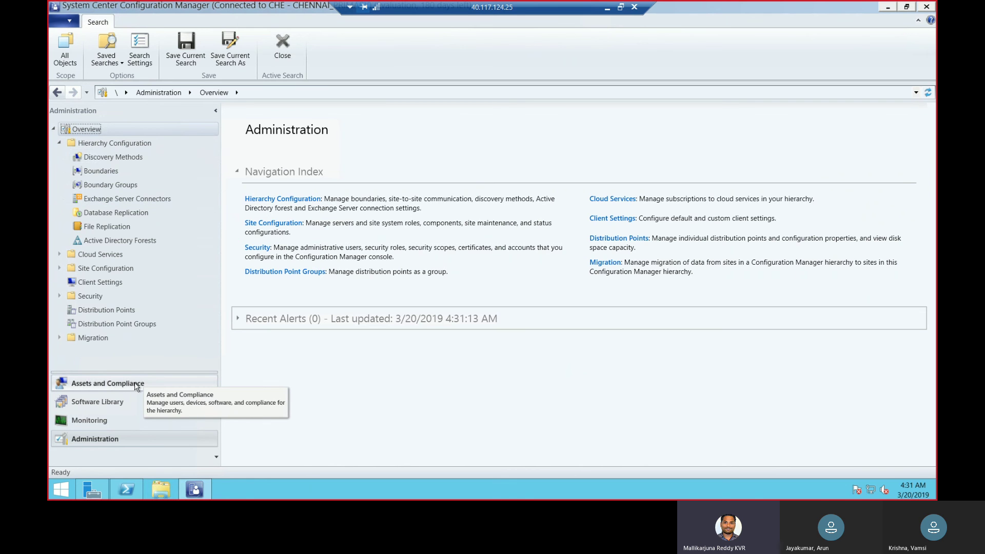
{"action": "left_click", "coordinate": [114, 386]}
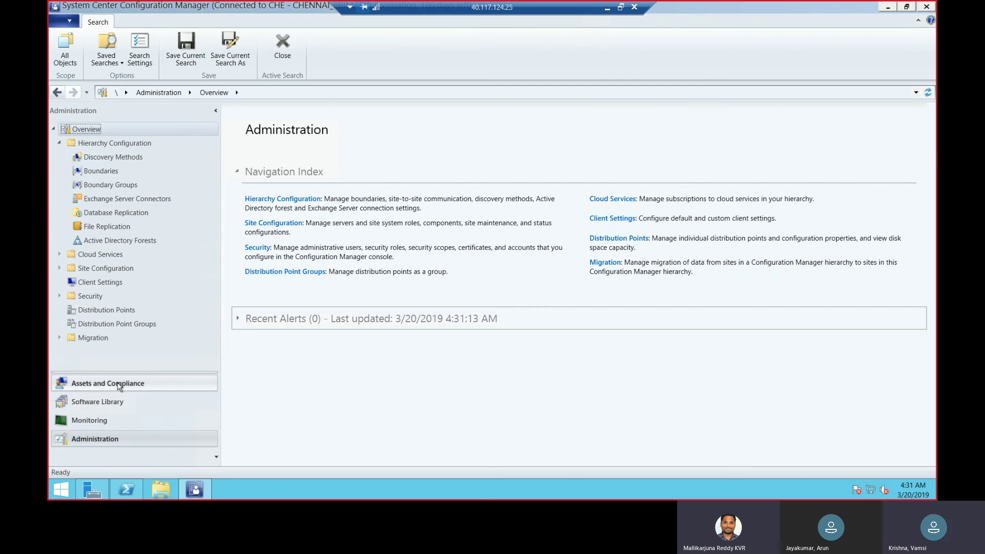
- Inspect the Sales Teams collection and the Users list, then go to the Administration workspace
{"action": "left_click", "coordinate": [282, 172]}
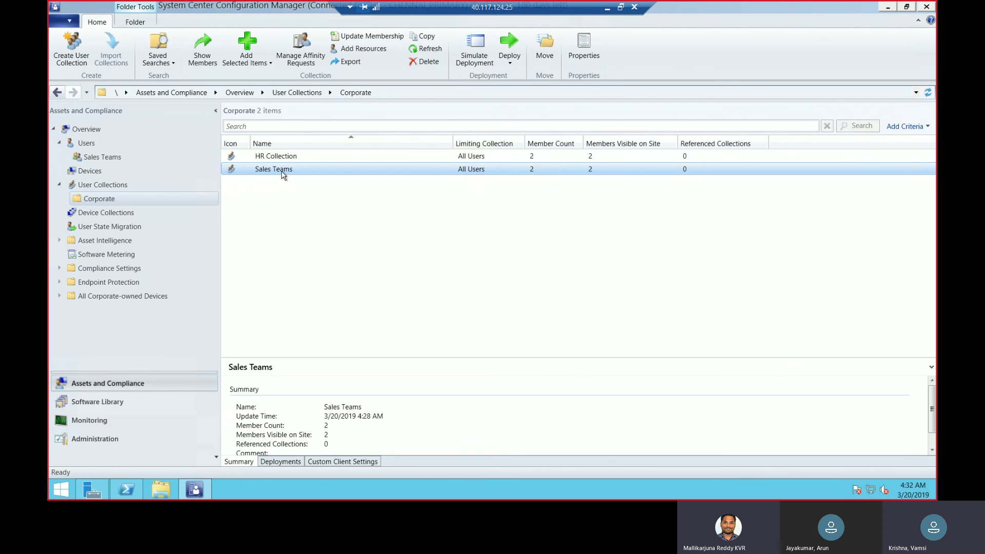
{"action": "right_click", "coordinate": [283, 175]}
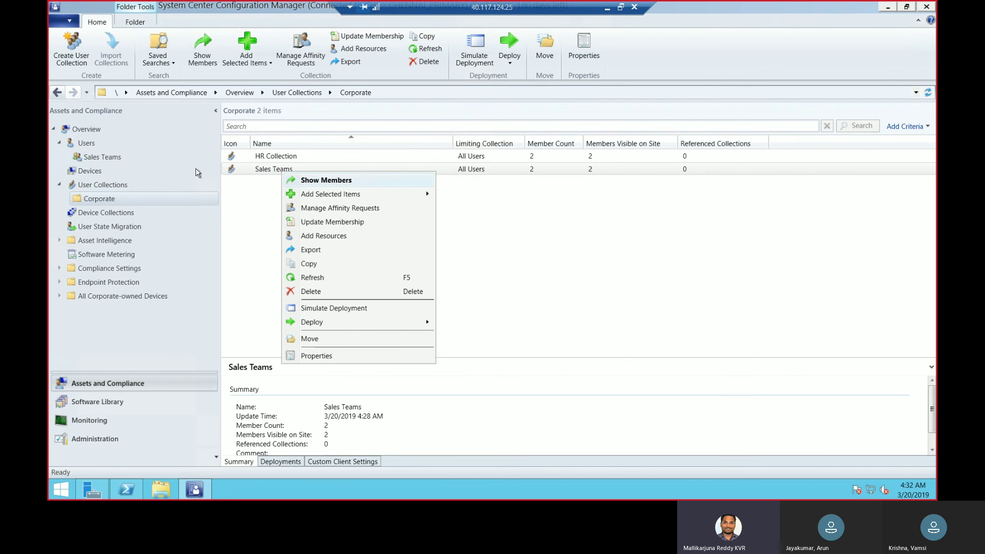
{"action": "left_click", "coordinate": [104, 143]}
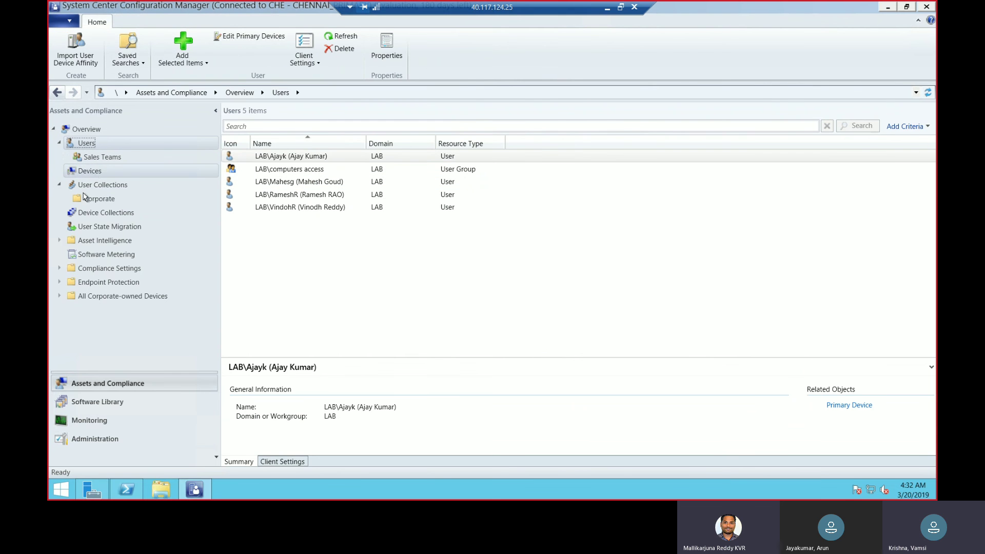
{"action": "left_click", "coordinate": [89, 440]}
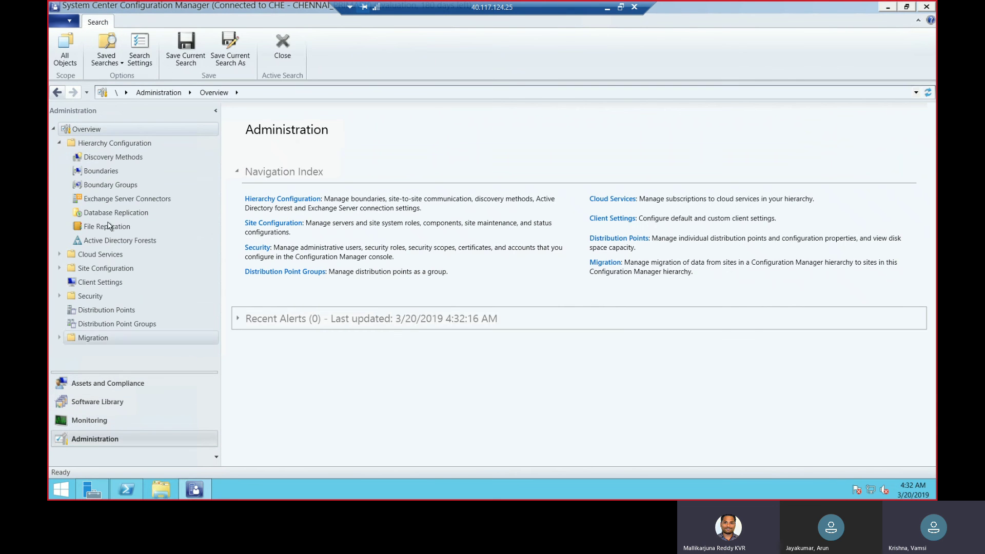
- Run Full Discovery Now on Active Directory User Discovery, then go back to Assets and Compliance
{"action": "left_click", "coordinate": [113, 157]}
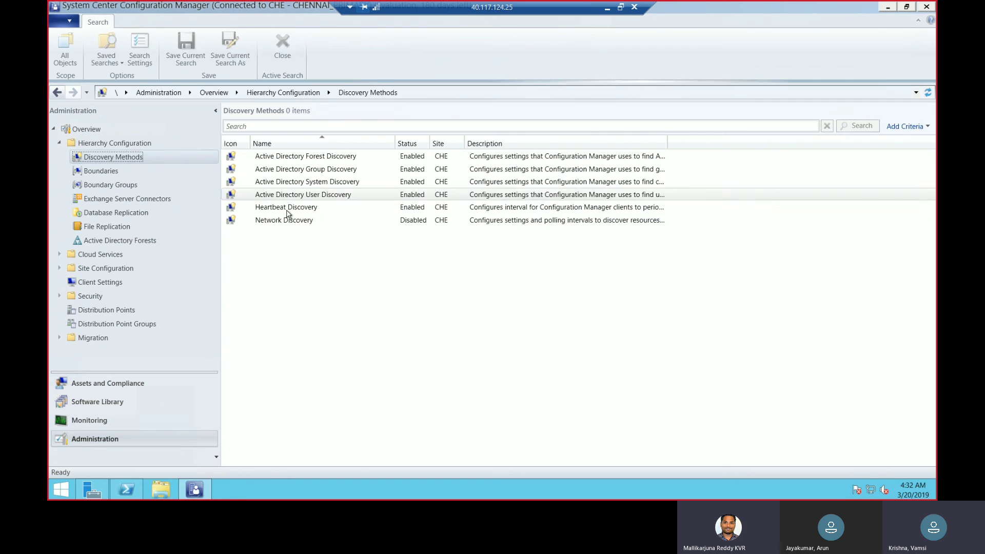
{"action": "right_click", "coordinate": [315, 199]}
{"action": "left_click", "coordinate": [334, 205]}
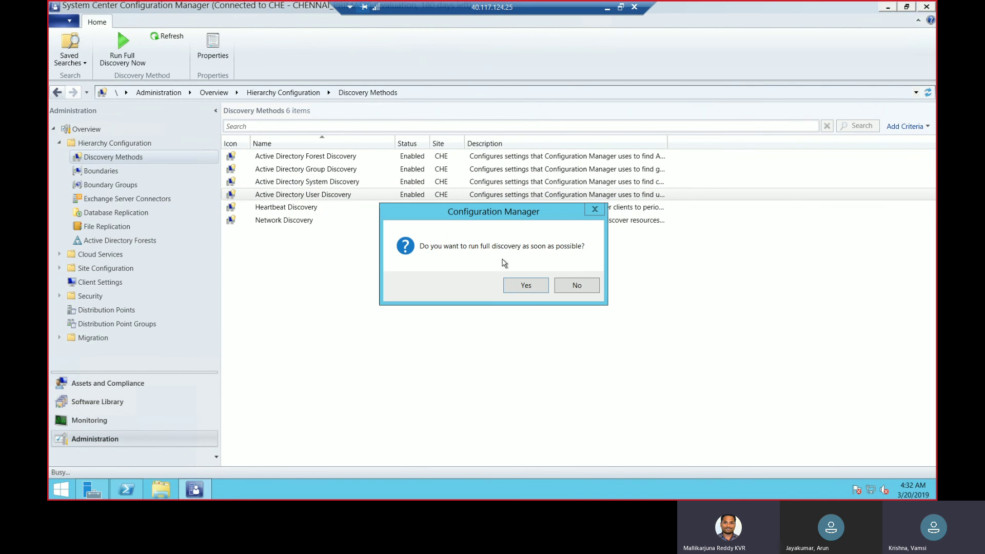
{"action": "left_click", "coordinate": [535, 287]}
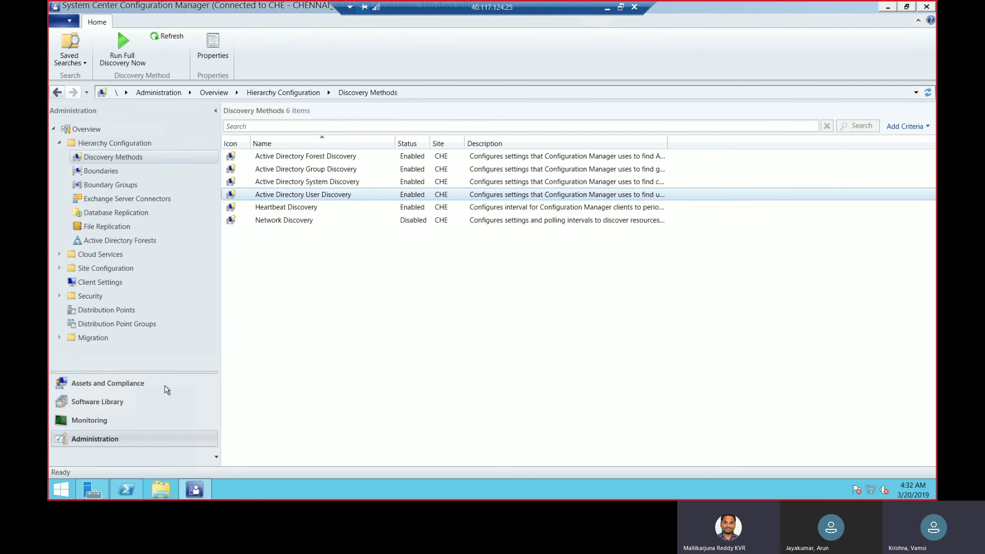
{"action": "left_click", "coordinate": [105, 385]}
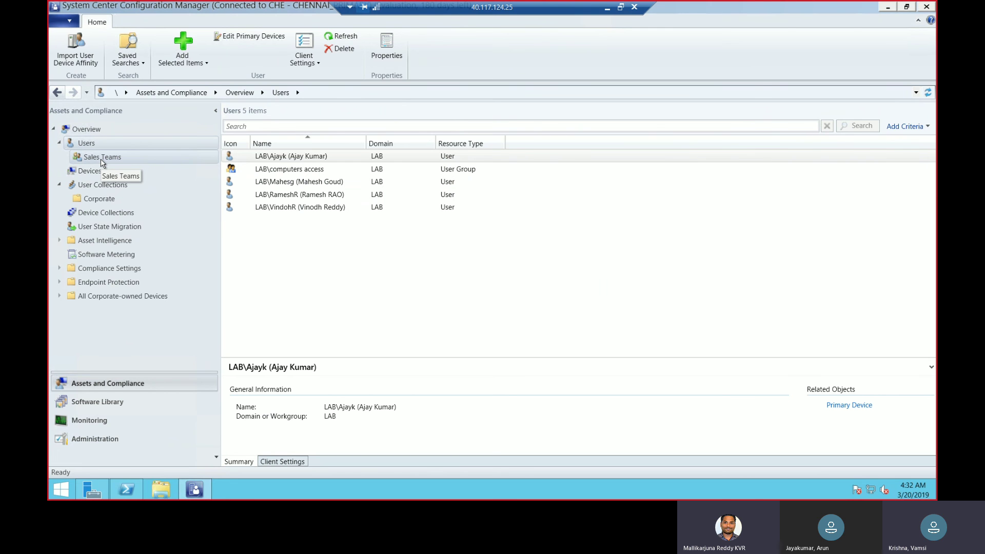
- Refresh the Users list and User Collections, checking All Users and All Users and User Groups
{"action": "left_click", "coordinate": [346, 37]}
{"action": "left_click", "coordinate": [347, 37]}
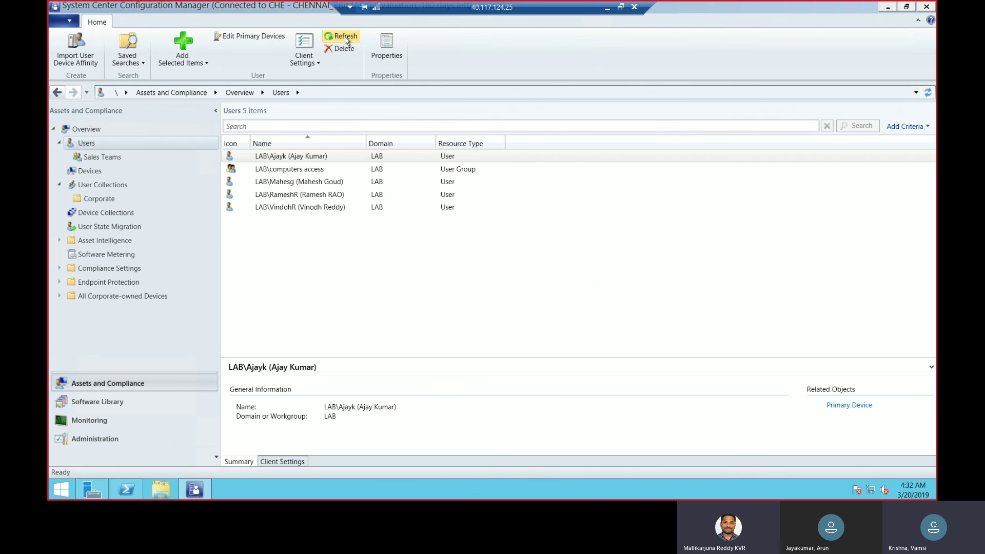
{"action": "left_click", "coordinate": [85, 184]}
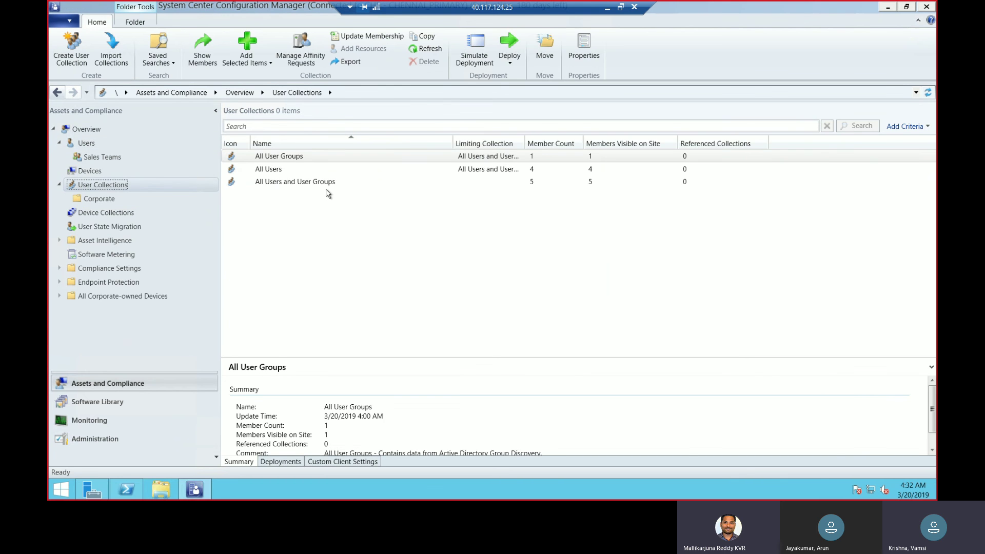
{"action": "left_click", "coordinate": [328, 184]}
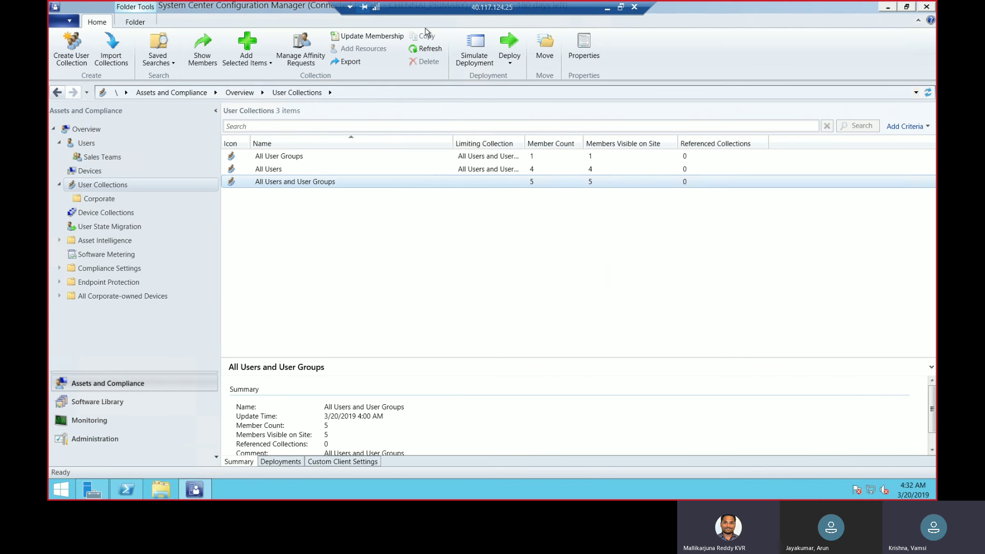
{"action": "left_click", "coordinate": [425, 49]}
{"action": "left_click", "coordinate": [425, 50]}
{"action": "left_click", "coordinate": [425, 50]}
{"action": "left_click", "coordinate": [425, 50]}
{"action": "left_click", "coordinate": [425, 50]}
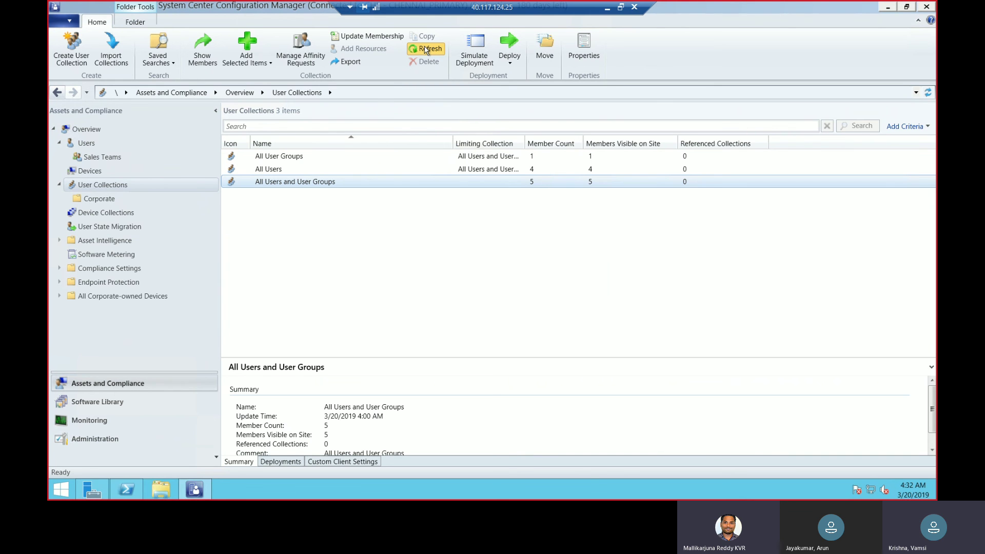
{"action": "left_click", "coordinate": [483, 172]}
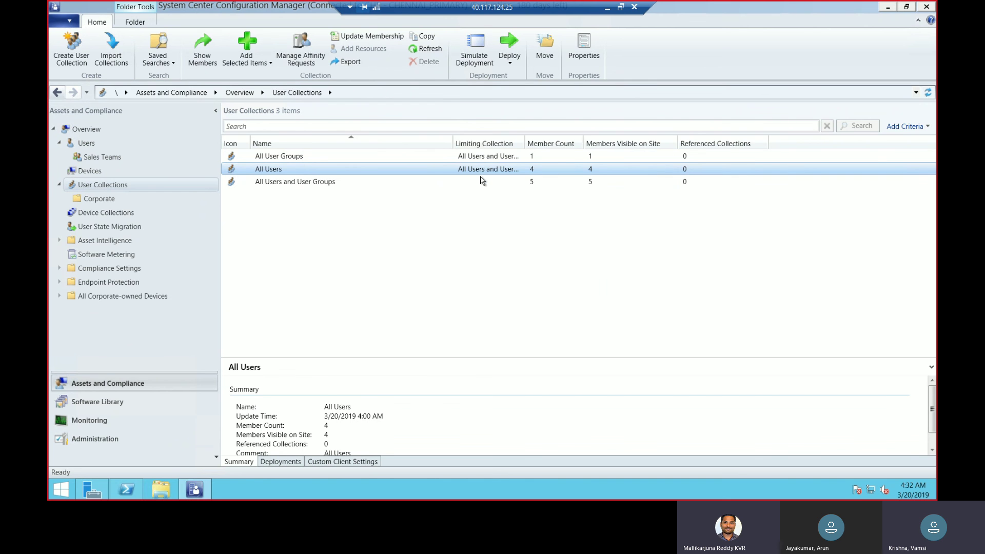
{"action": "left_click", "coordinate": [483, 182]}
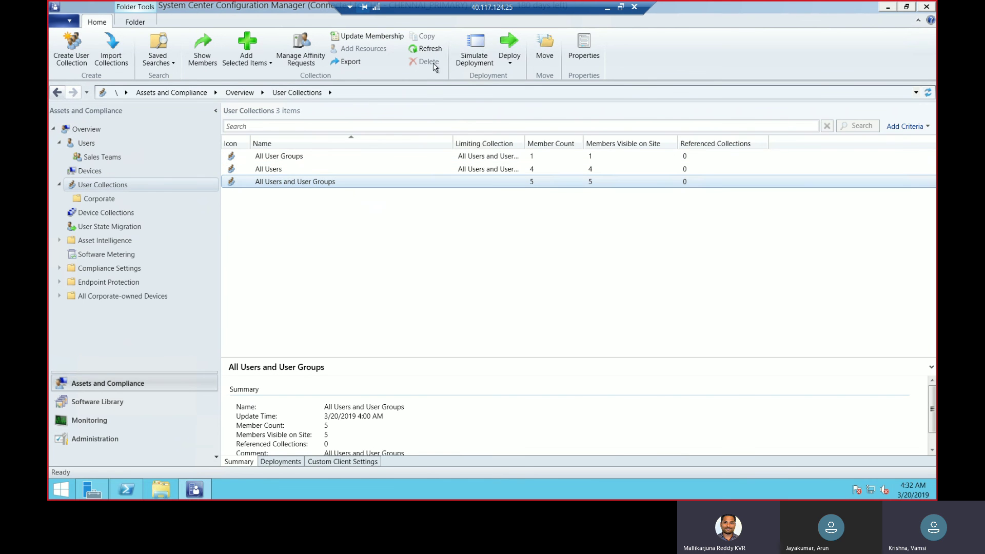
- Refresh the collections again, then bring up Active Directory User Discovery's actions under Administration
{"action": "double_click", "coordinate": [511, 13]}
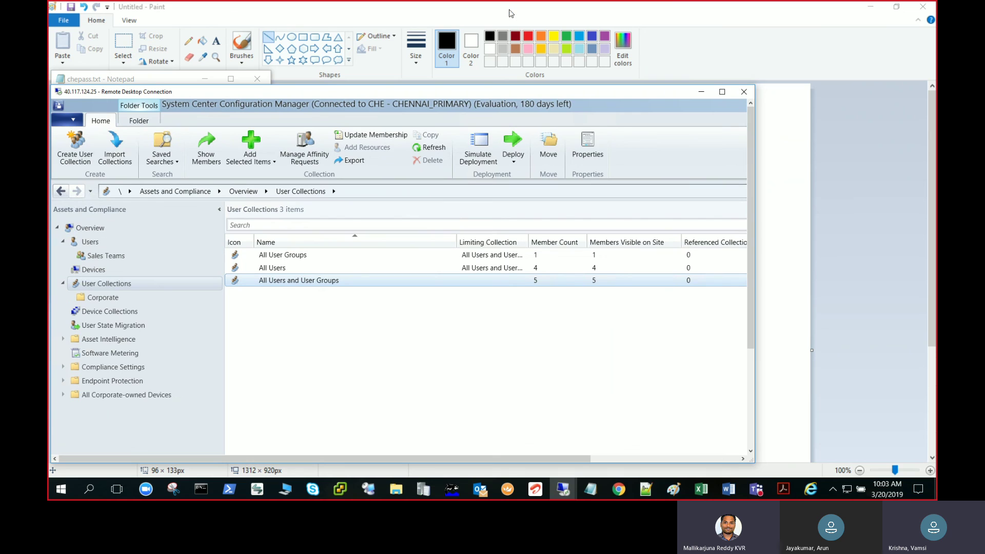
{"action": "double_click", "coordinate": [521, 97]}
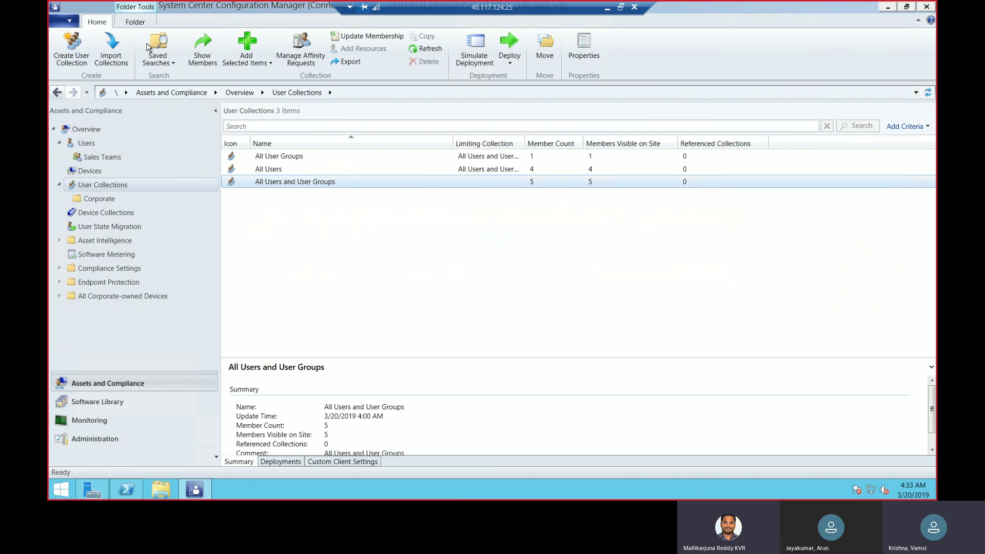
{"action": "left_click", "coordinate": [423, 49]}
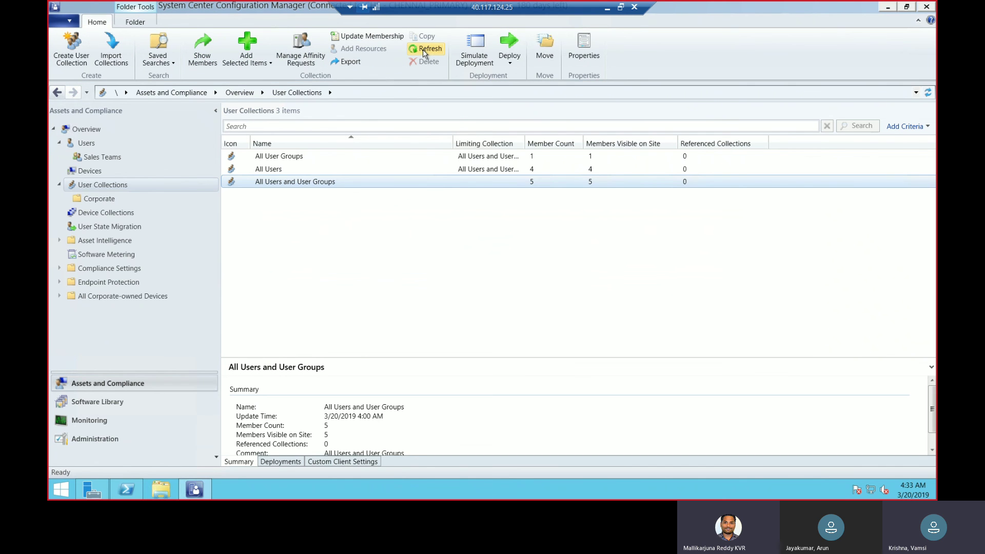
{"action": "left_click", "coordinate": [110, 438]}
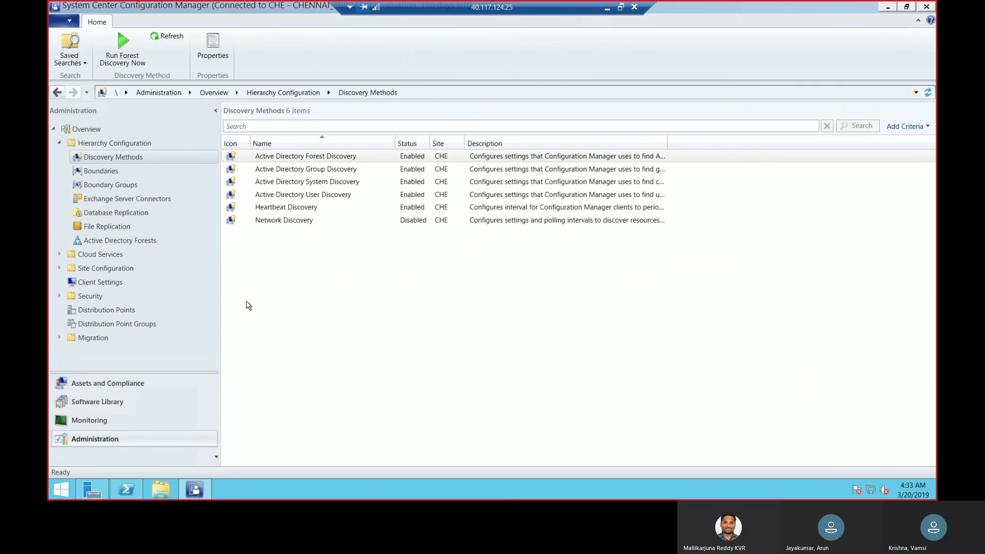
{"action": "right_click", "coordinate": [337, 195]}
- Choose Run Full Discovery Now and open the New Volume (F:) drive in File Explorer
{"action": "left_click", "coordinate": [357, 202]}
{"action": "left_click", "coordinate": [171, 488]}
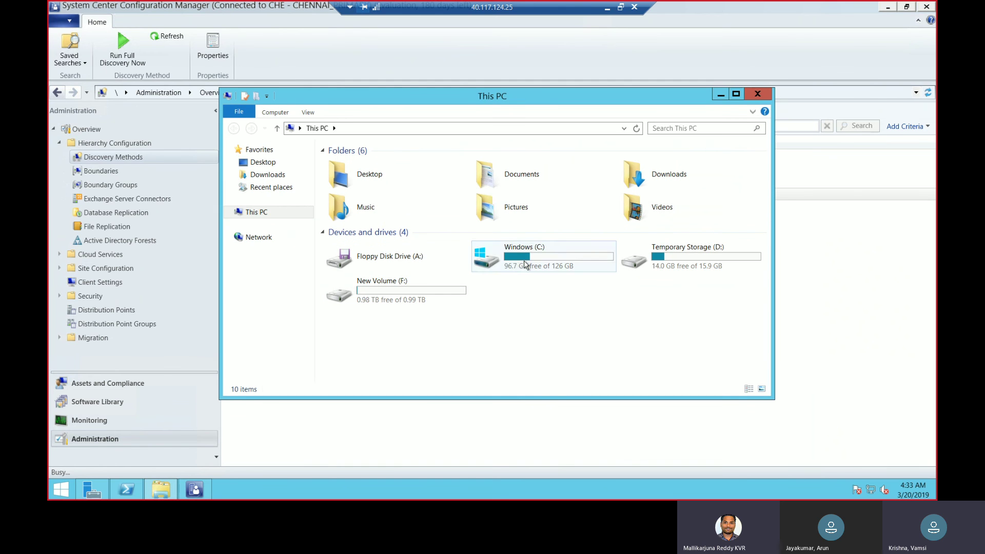
{"action": "left_click", "coordinate": [525, 264]}
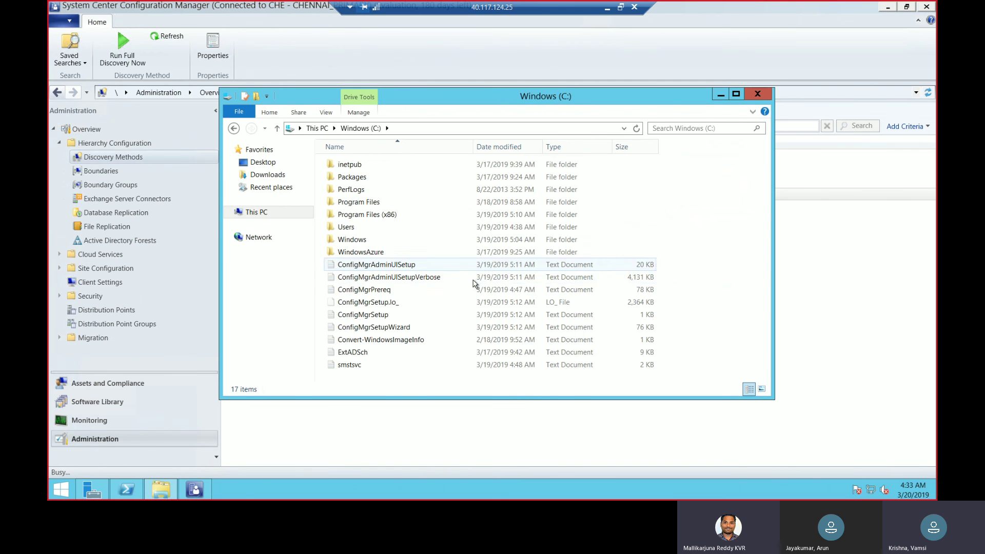
{"action": "key", "text": "BackSpace"}
{"action": "double_click", "coordinate": [418, 302]}
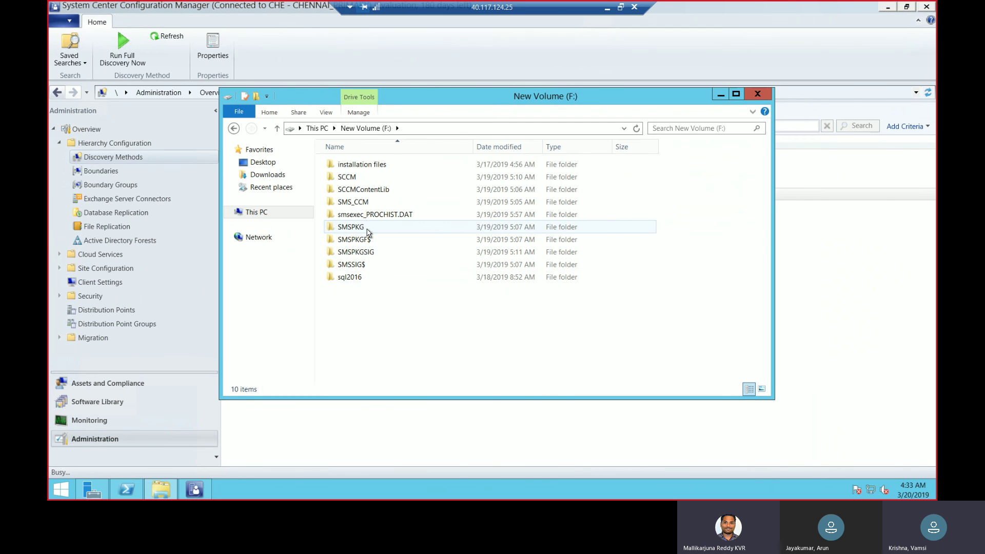
- Browse to F:\SCCM\Logs and select the adusrdis log file
{"action": "double_click", "coordinate": [395, 203]}
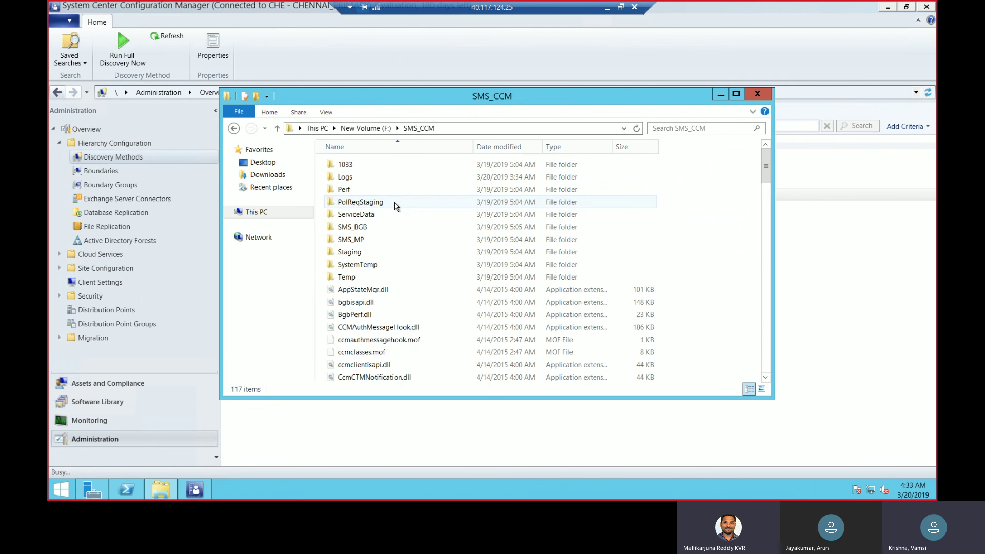
{"action": "key", "text": "BackSpace"}
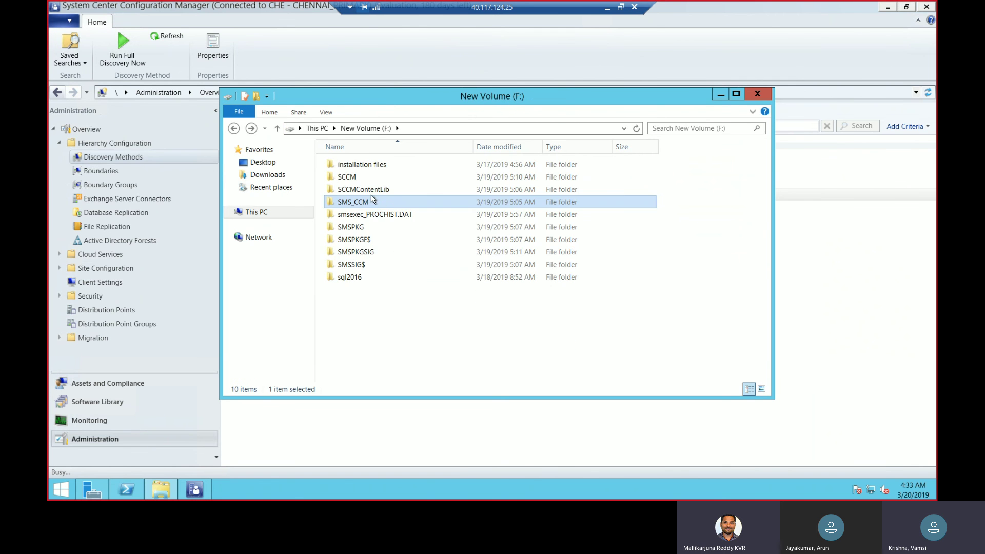
{"action": "double_click", "coordinate": [347, 177]}
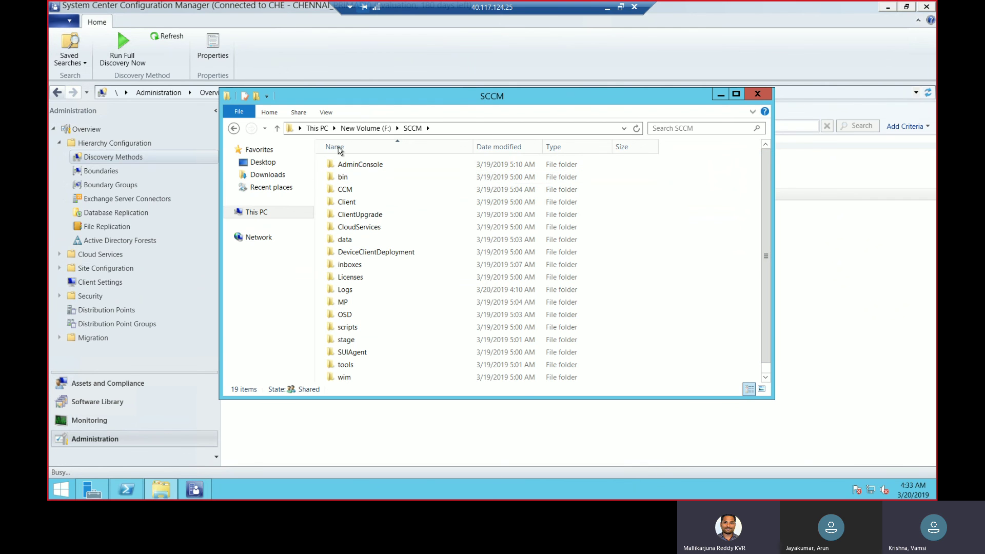
{"action": "left_click", "coordinate": [365, 128]}
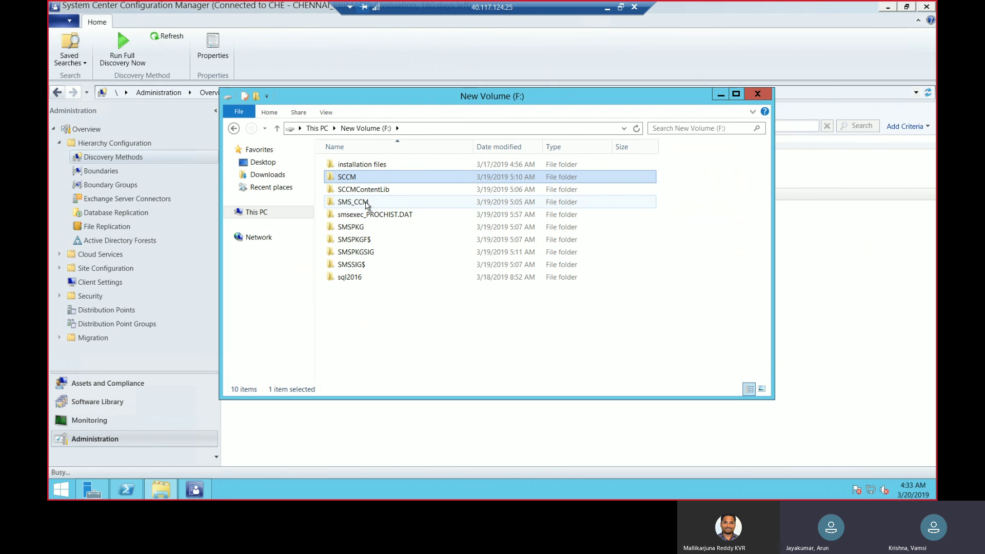
{"action": "mouse_move", "coordinate": [365, 207]}
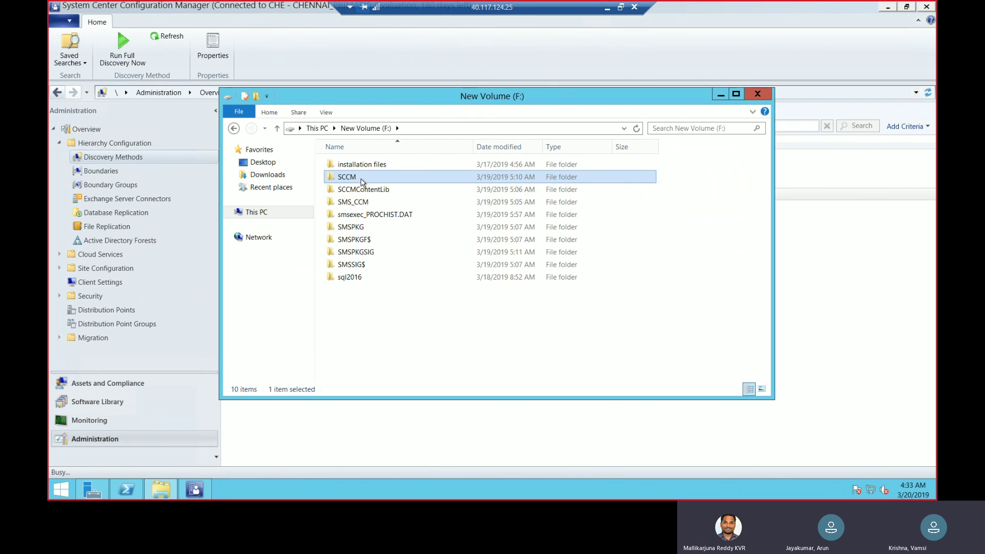
{"action": "double_click", "coordinate": [363, 180]}
{"action": "type", "text": "lo"}
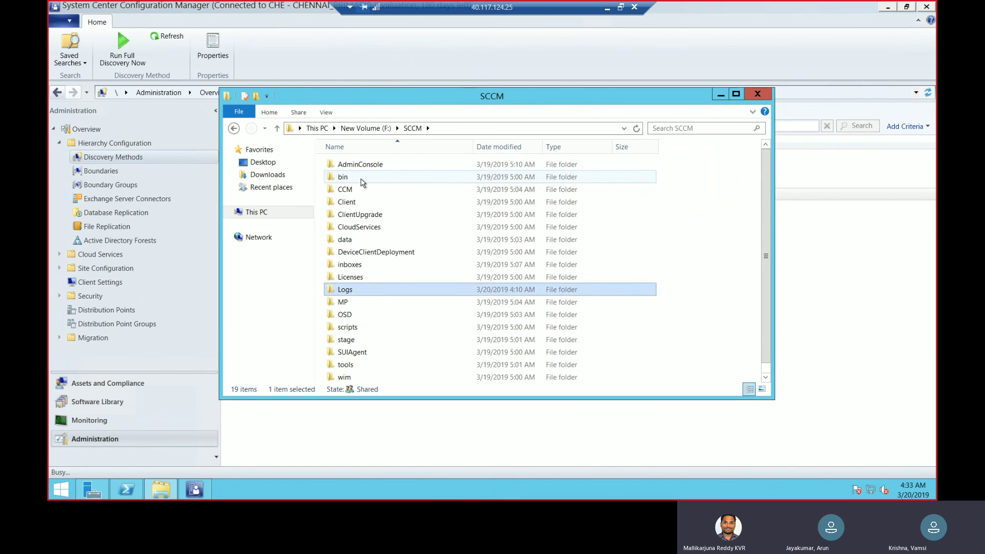
{"action": "key", "text": "Return"}
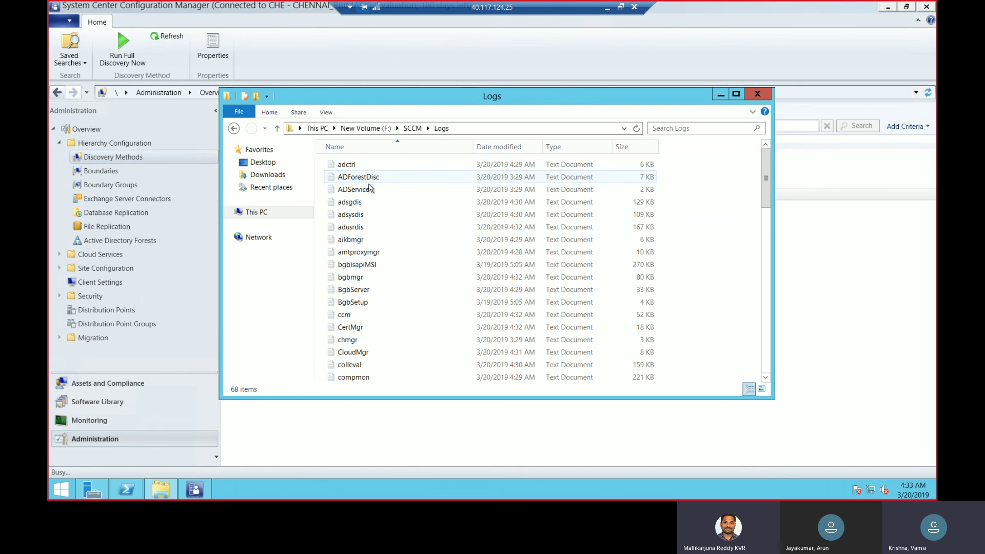
{"action": "type", "text": "adu"}
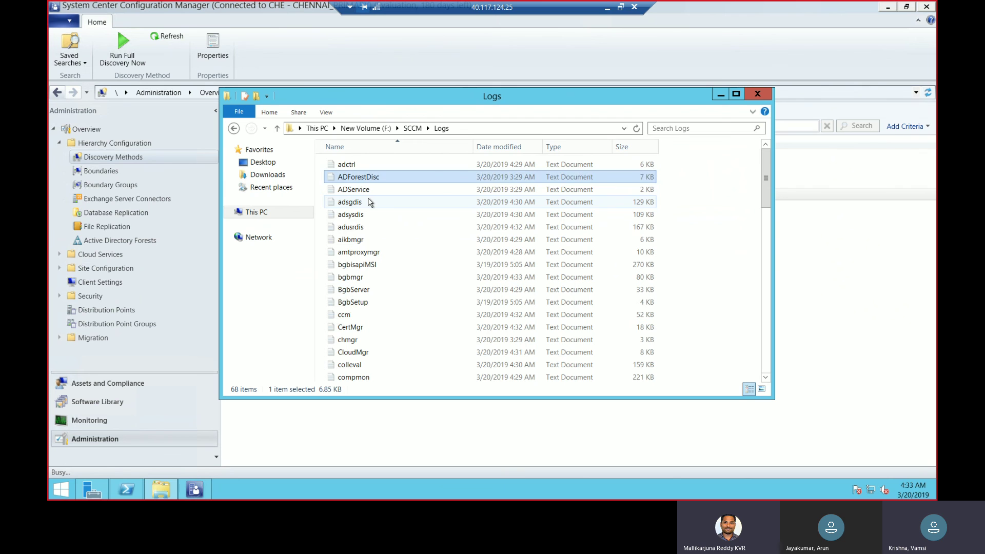
{"action": "left_click", "coordinate": [363, 229]}
{"action": "left_click", "coordinate": [399, 231]}
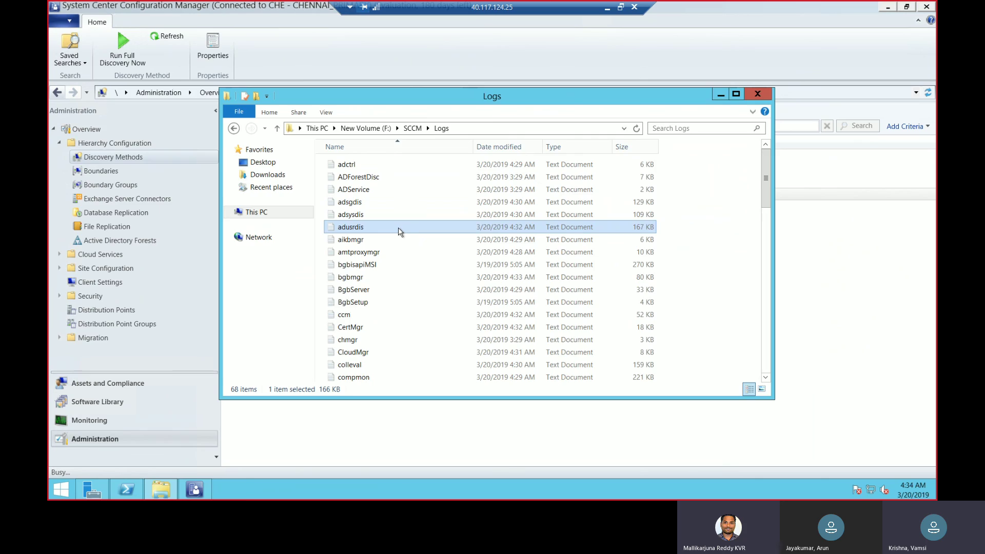
- Open adusrdis in Notepad, read the latest Sales search lines, then return to the discovery confirmation
{"action": "double_click", "coordinate": [400, 232]}
{"action": "left_click_drag", "start_coordinate": [734, 78], "coordinate": [739, 359]}
{"action": "mouse_move", "coordinate": [331, 367]}
{"action": "left_mouse_down"}
{"action": "mouse_move", "coordinate": [470, 381]}
{"action": "mouse_move", "coordinate": [330, 368]}
{"action": "left_mouse_up"}
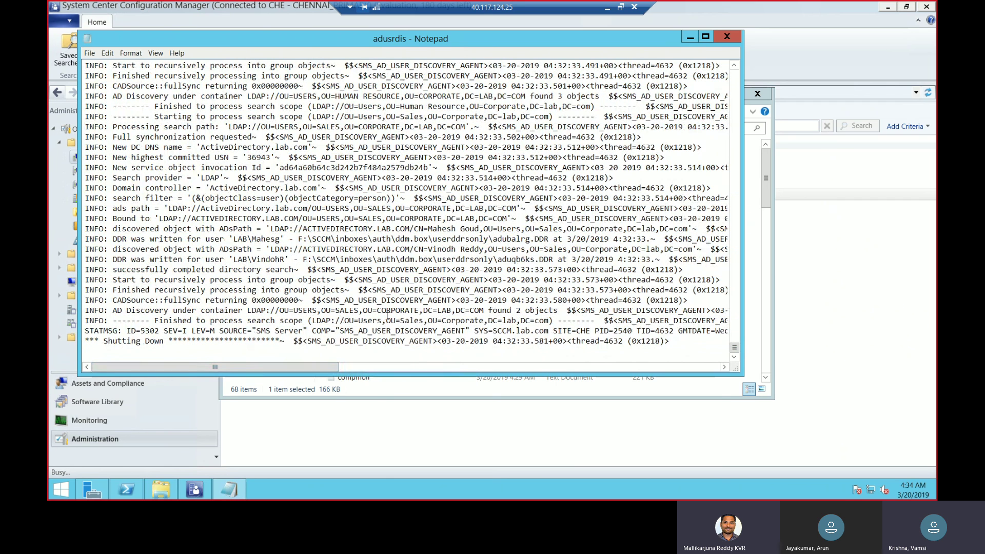
{"action": "left_click_drag", "start_coordinate": [359, 330], "coordinate": [476, 321]}
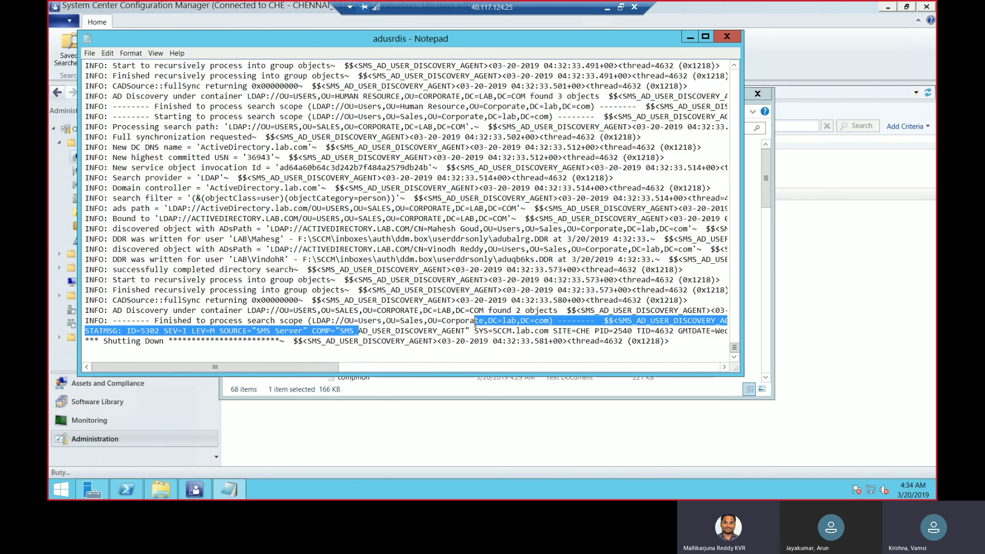
{"action": "left_click", "coordinate": [481, 323]}
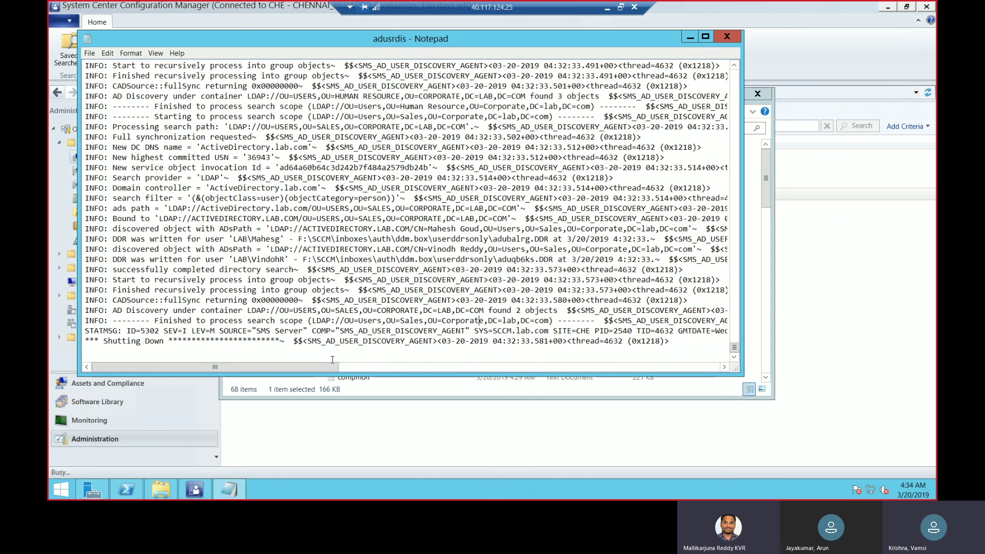
{"action": "left_click", "coordinate": [370, 443]}
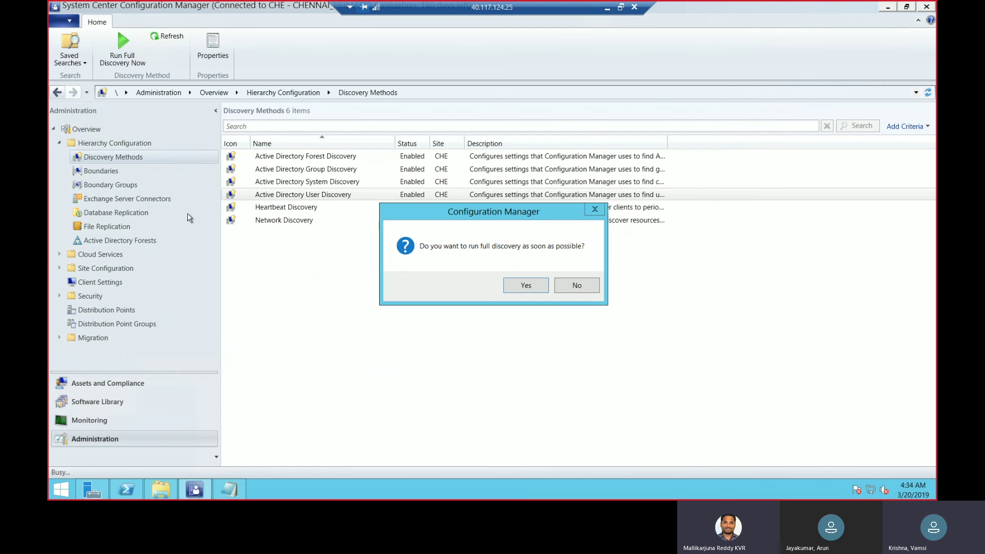
- Confirm full discovery, refresh the user collections and open All Users showing four users
{"action": "left_click", "coordinate": [525, 286]}
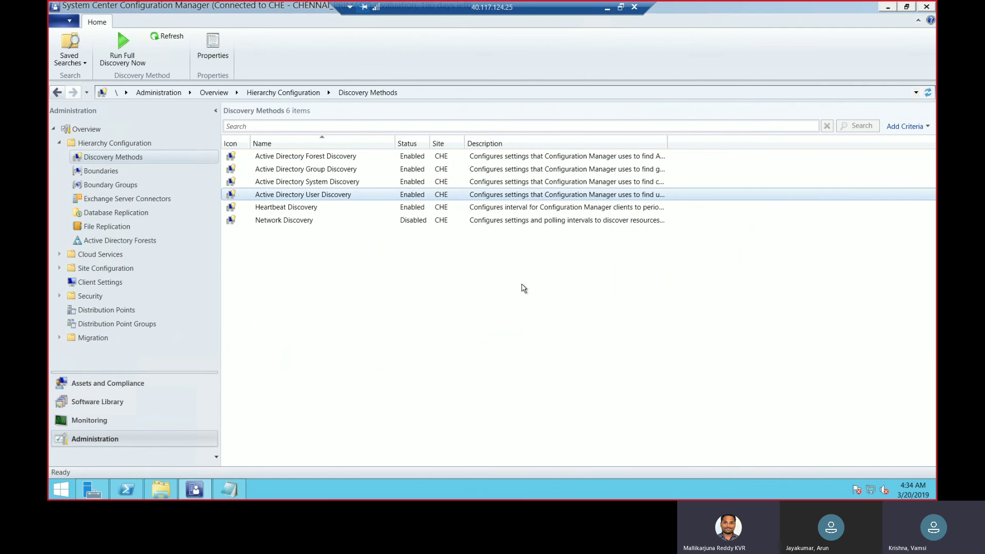
{"action": "left_click", "coordinate": [154, 383]}
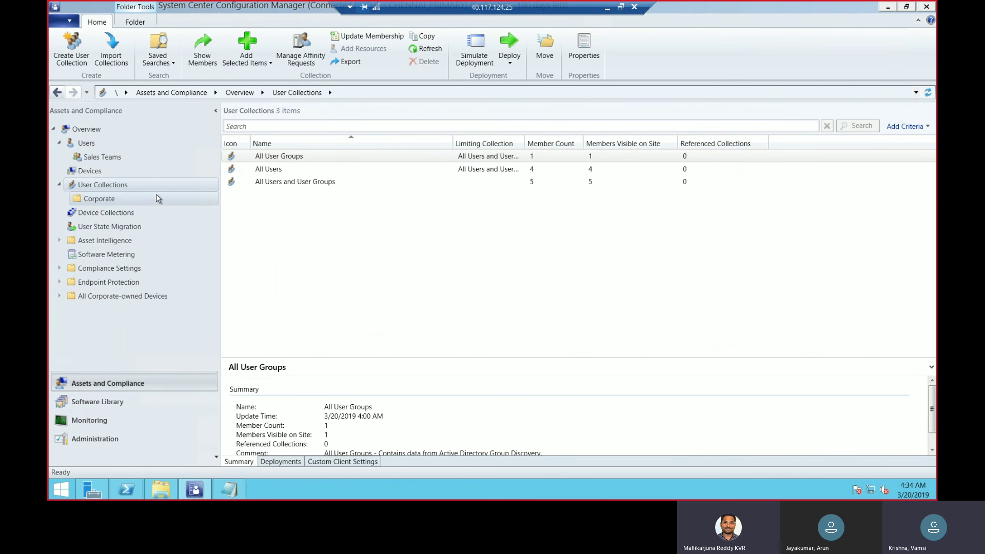
{"action": "left_click", "coordinate": [428, 48]}
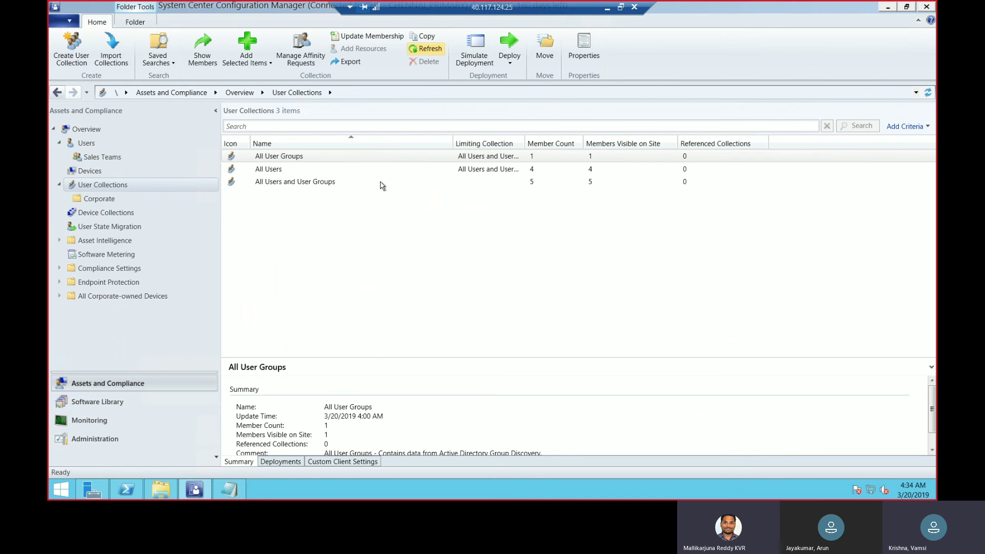
{"action": "double_click", "coordinate": [353, 169]}
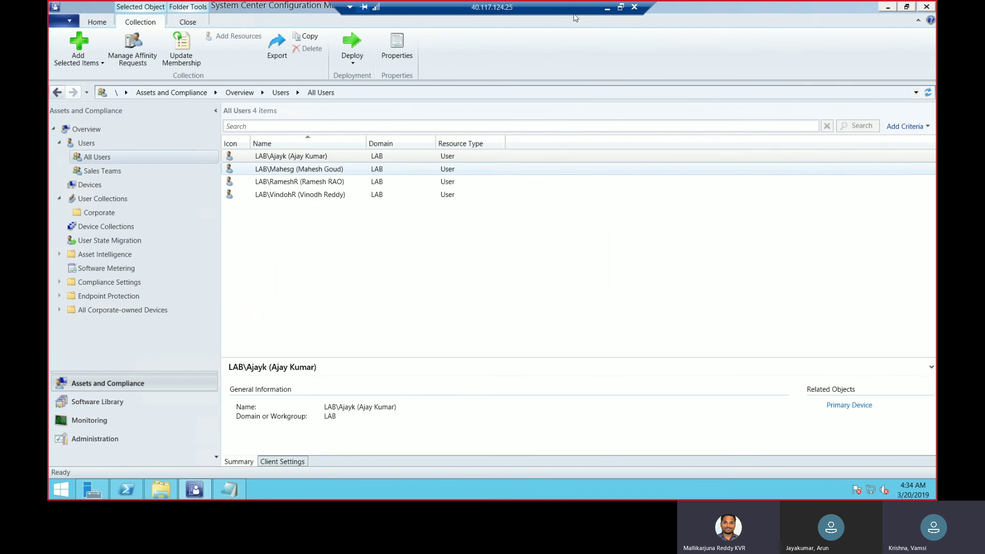
- Minimize the Configuration Manager remote session
{"action": "left_click", "coordinate": [608, 9]}
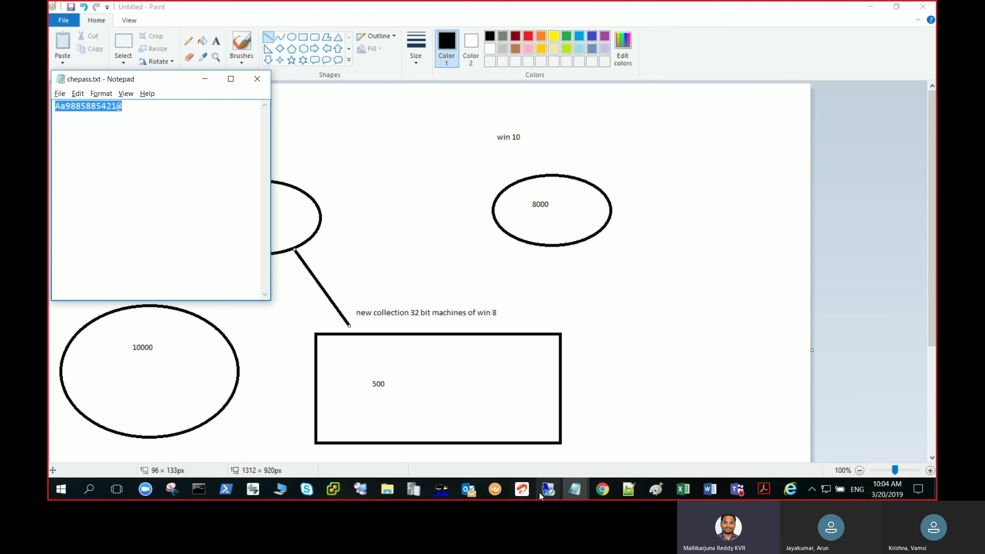
{"action": "mouse_move", "coordinate": [552, 491]}
{"action": "left_click", "coordinate": [488, 460]}
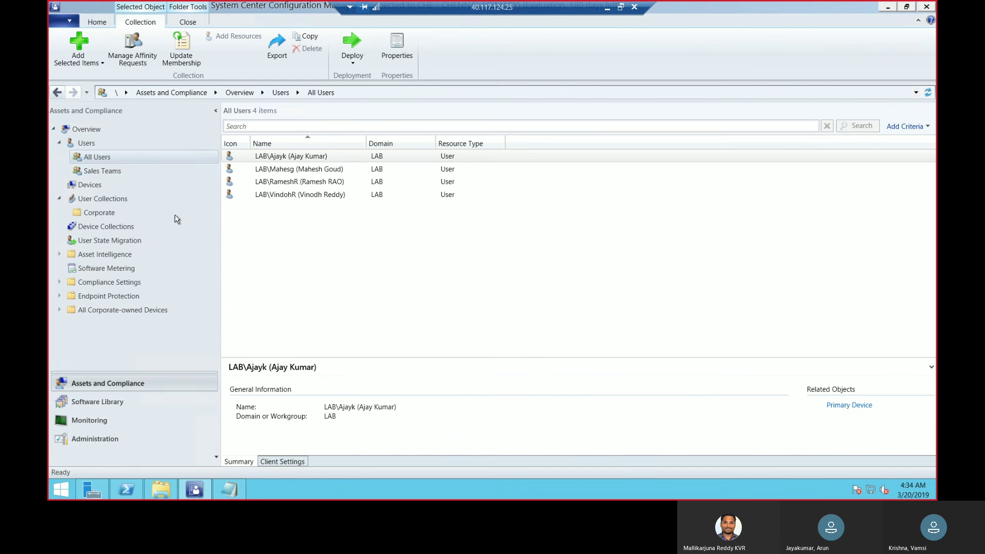
{"action": "left_click", "coordinate": [604, 8]}
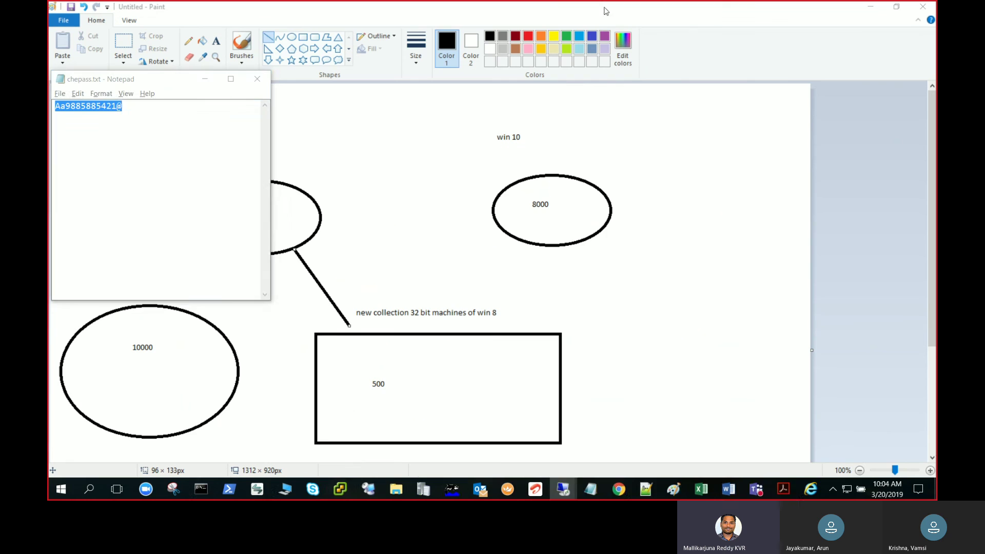
- Refresh the Human Resource users and view the new user's Object tab creation time and USNs
{"action": "mouse_move", "coordinate": [556, 492]}
{"action": "left_click", "coordinate": [639, 453]}
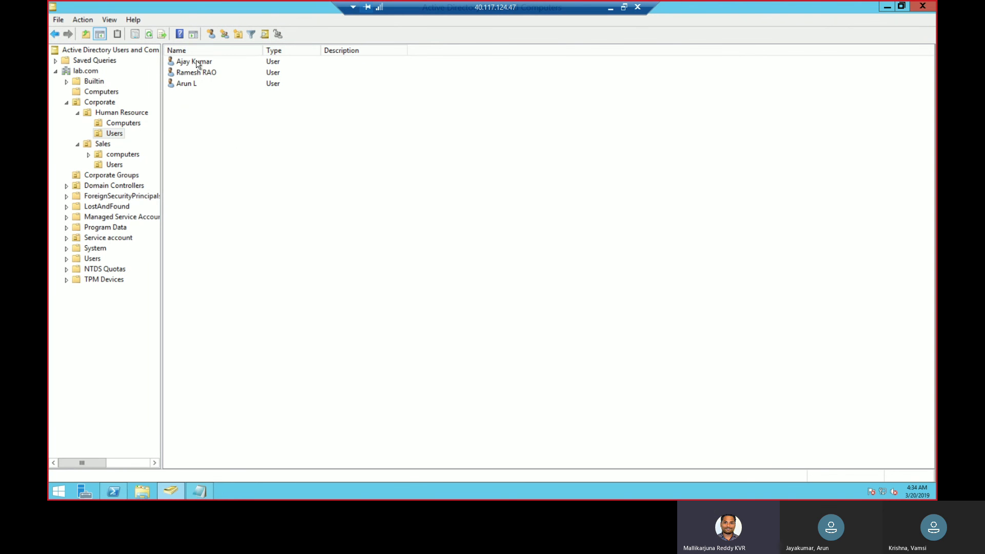
{"action": "left_click", "coordinate": [150, 34]}
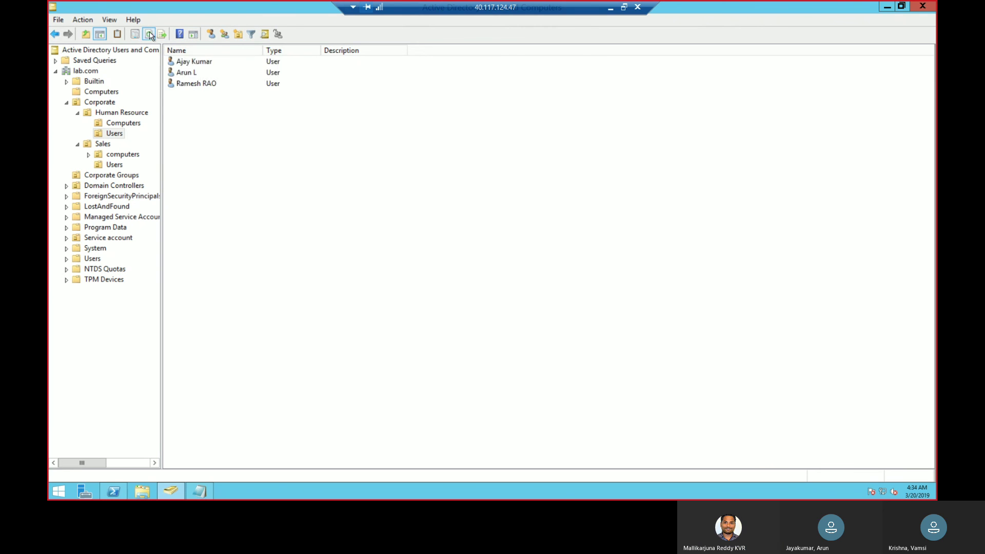
{"action": "double_click", "coordinate": [205, 74]}
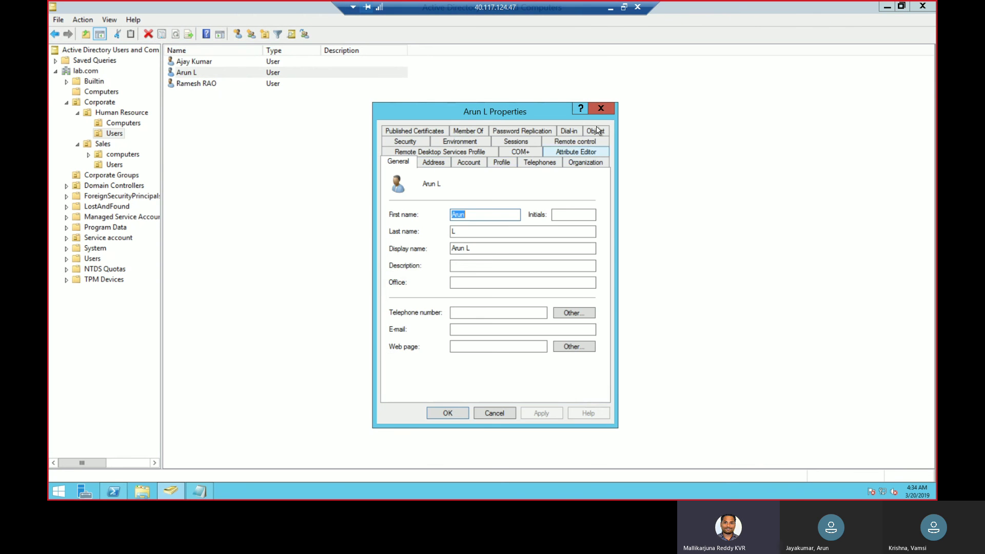
{"action": "left_click", "coordinate": [596, 131]}
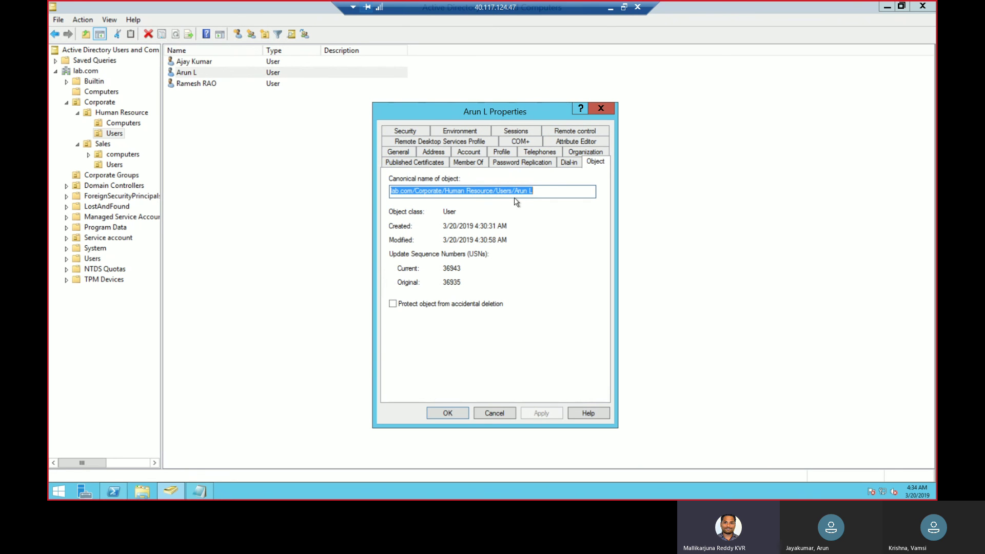
{"action": "left_click", "coordinate": [601, 108]}
{"action": "left_click", "coordinate": [611, 8]}
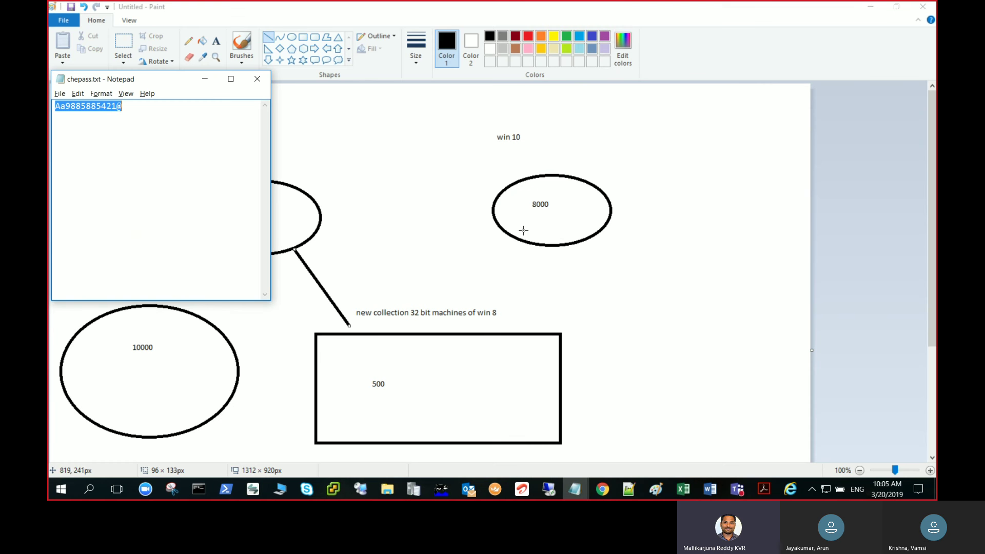
- Back in Configuration Manager, check the Sales Teams members and the All Users list
{"action": "mouse_move", "coordinate": [552, 487]}
{"action": "left_click", "coordinate": [489, 442]}
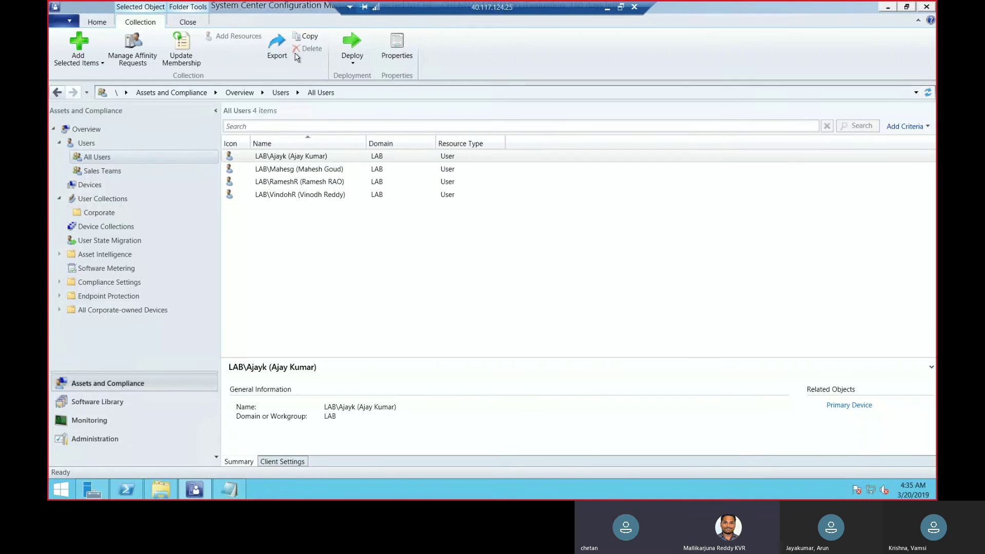
{"action": "left_click", "coordinate": [96, 171]}
{"action": "left_click", "coordinate": [104, 161]}
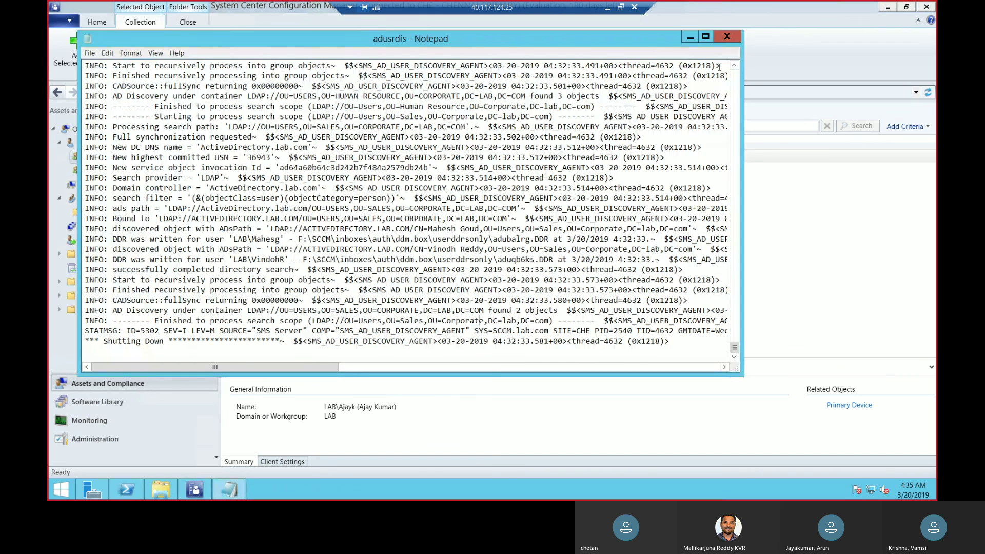
- Reopen the adusrdis log maximized, read it to the end, then close it
{"action": "left_click", "coordinate": [727, 36]}
{"action": "left_click", "coordinate": [166, 489]}
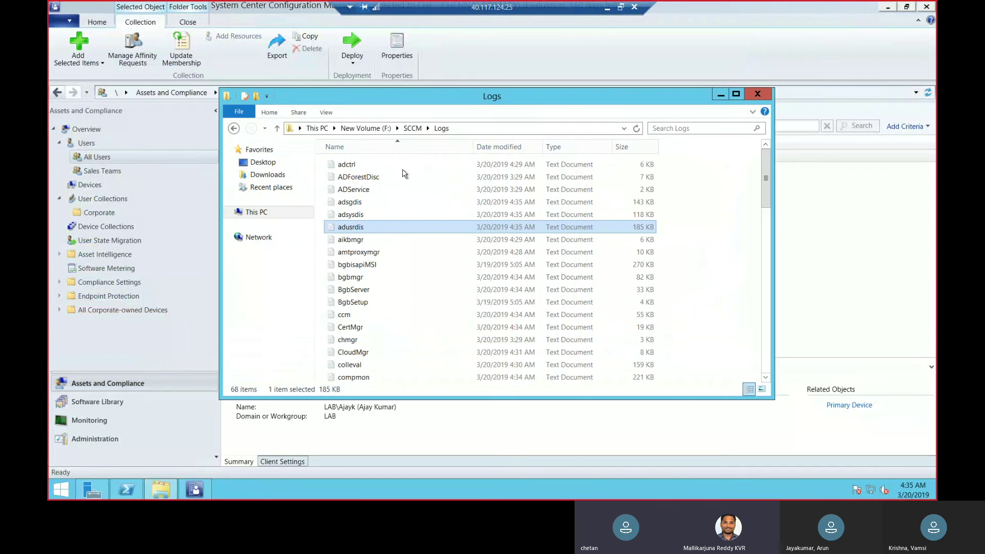
{"action": "double_click", "coordinate": [379, 227]}
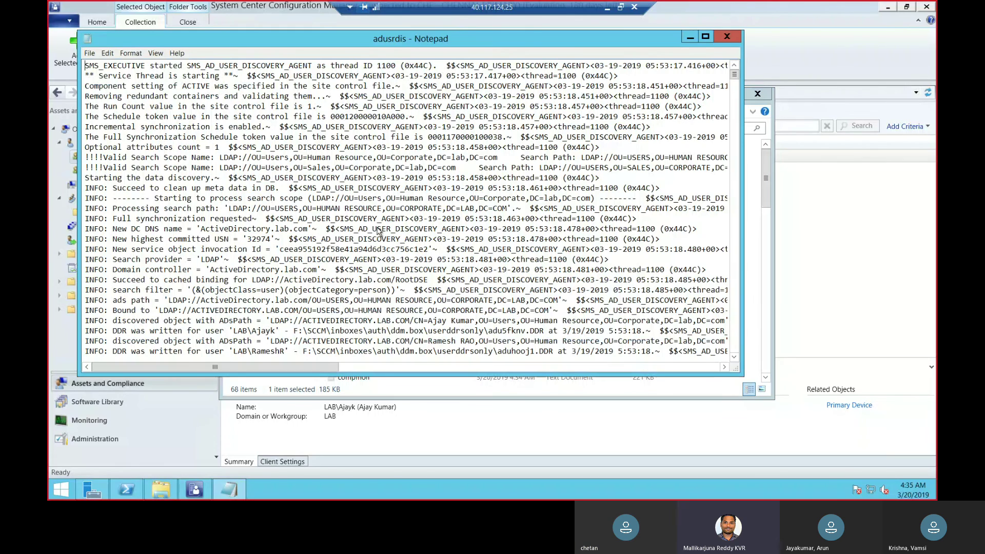
{"action": "left_click", "coordinate": [706, 36]}
{"action": "left_click_drag", "start_coordinate": [931, 43], "coordinate": [935, 464]}
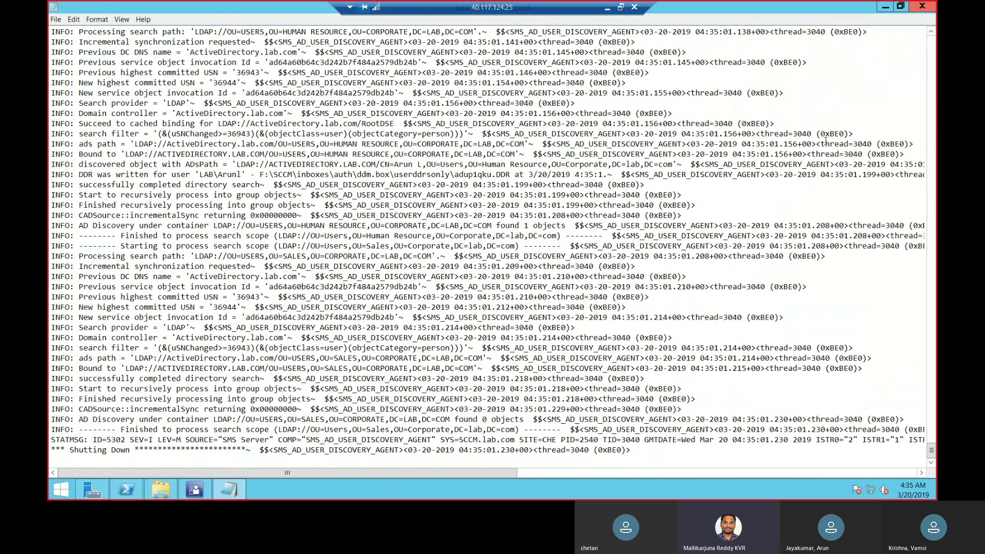
{"action": "left_click", "coordinate": [932, 9]}
{"action": "left_click", "coordinate": [95, 439]}
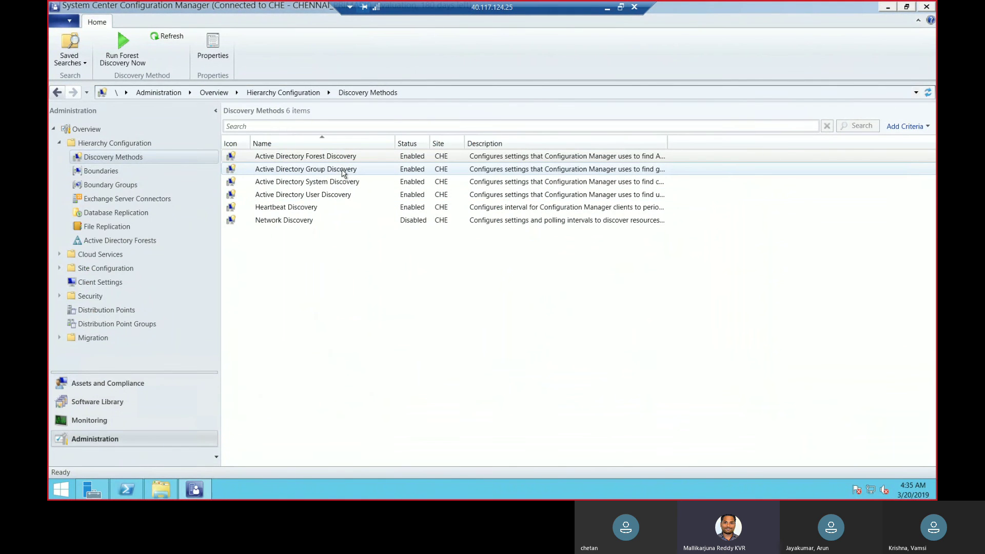
- Open Active Directory User Discovery properties and review the Human Resource container's settings
{"action": "right_click", "coordinate": [331, 194]}
{"action": "left_click", "coordinate": [357, 230]}
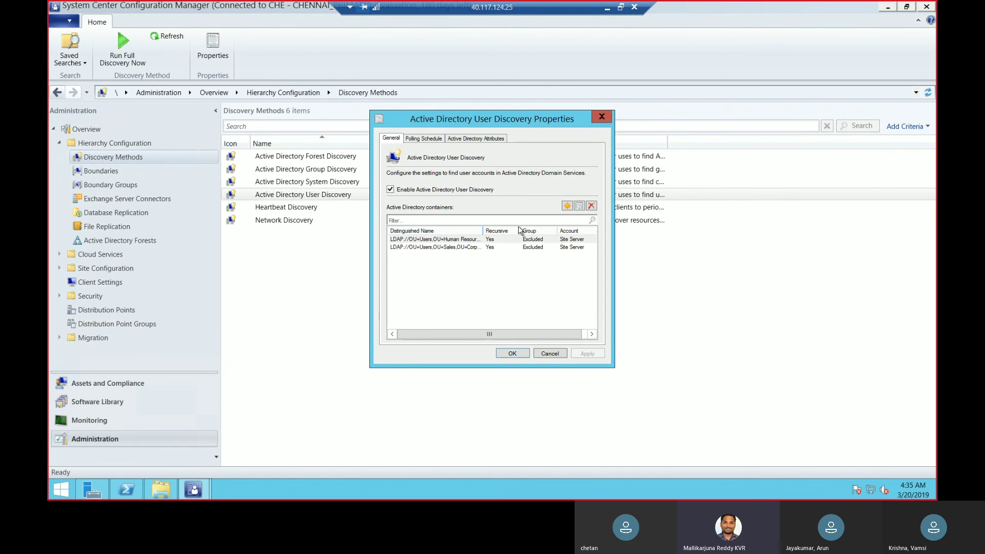
{"action": "left_click", "coordinate": [487, 239]}
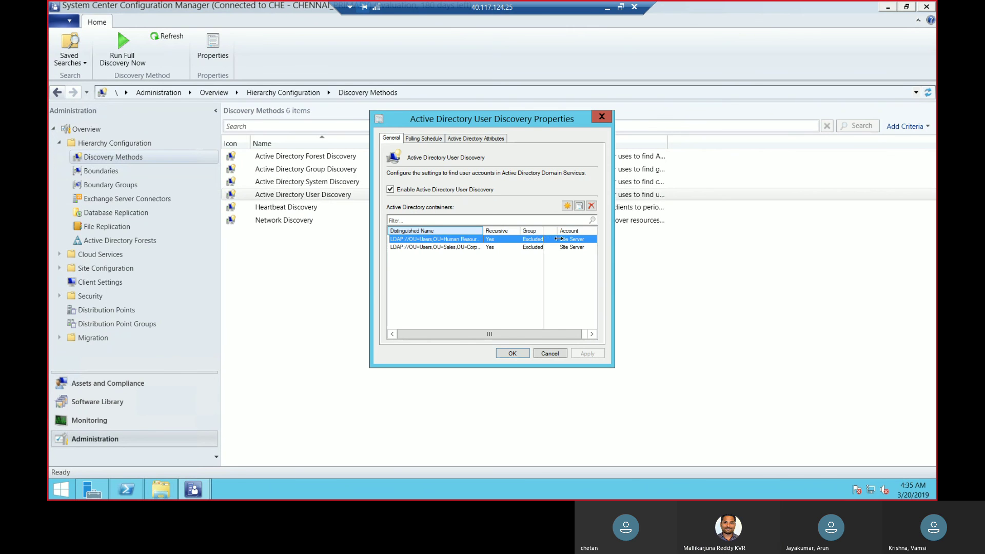
{"action": "left_click_drag", "start_coordinate": [562, 239], "coordinate": [564, 243]}
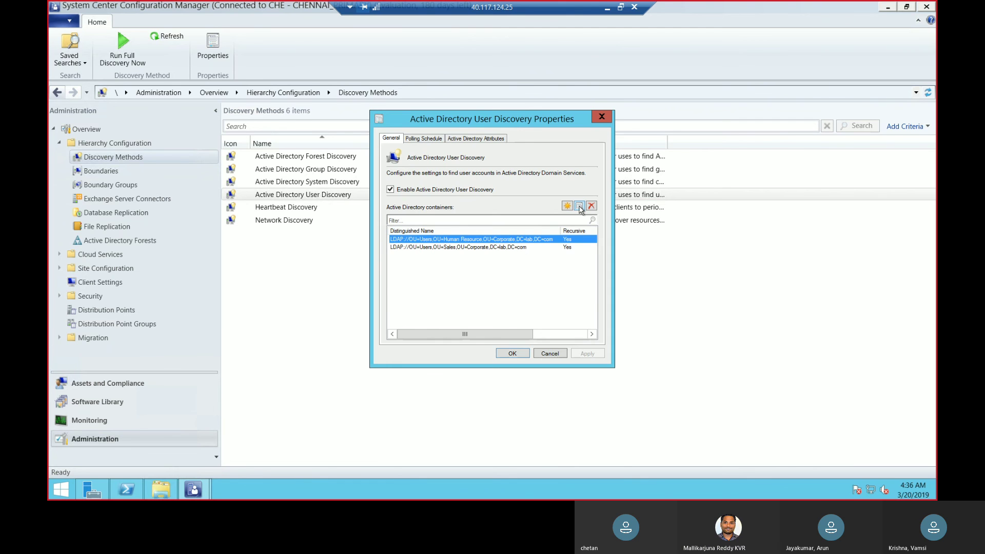
{"action": "left_click", "coordinate": [580, 207]}
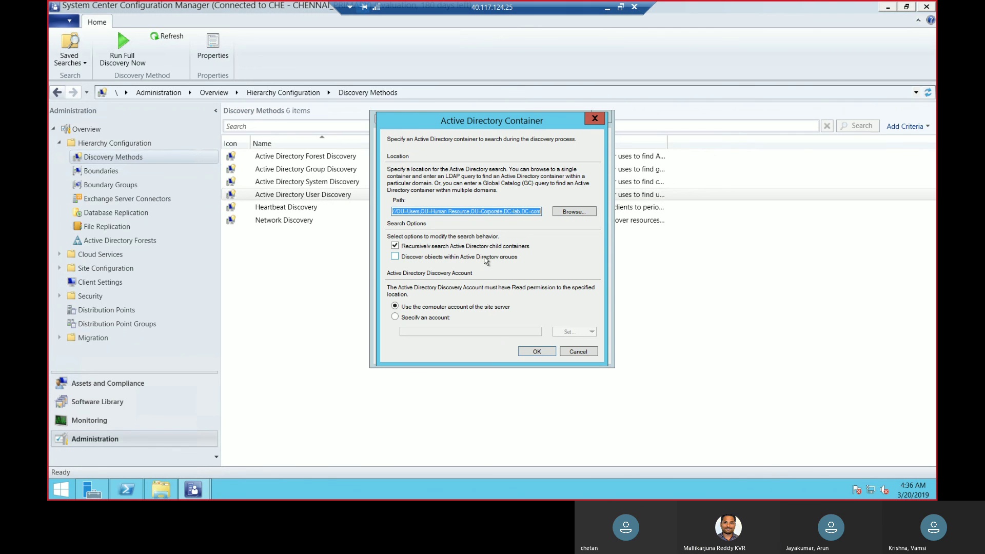
{"action": "left_click", "coordinate": [544, 353]}
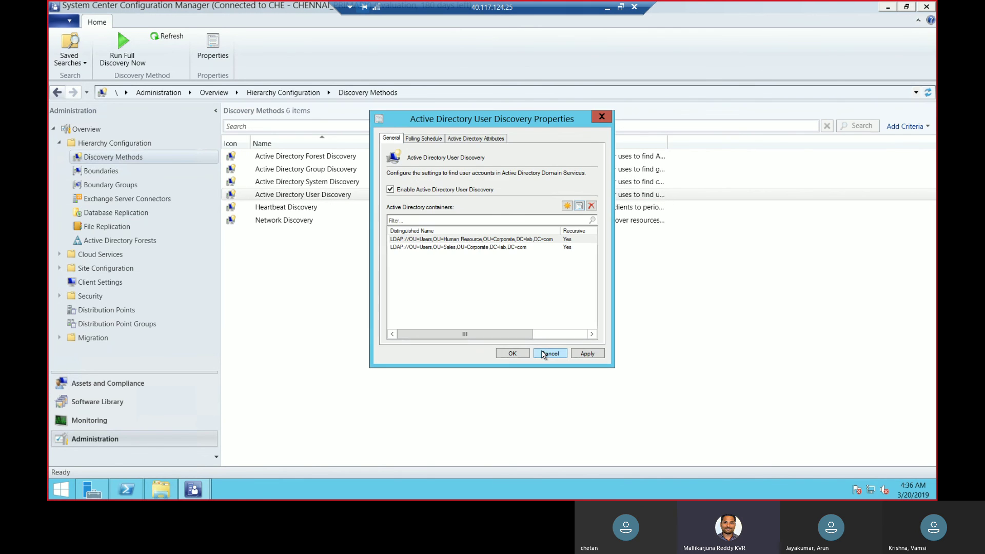
- Check the Sales container, Polling Schedule and Attributes tabs, then close the properties with OK
{"action": "left_click", "coordinate": [464, 249]}
{"action": "left_click", "coordinate": [433, 139]}
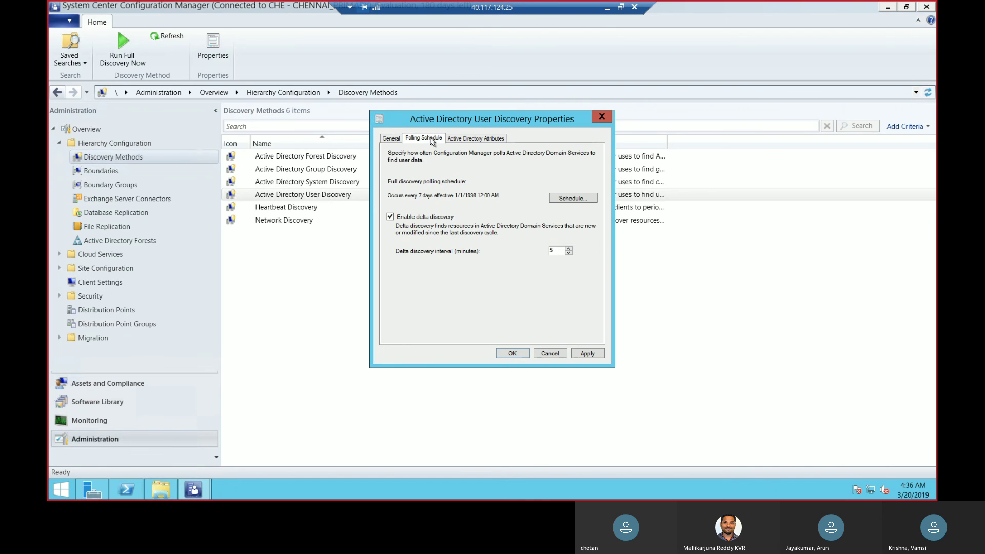
{"action": "left_click", "coordinate": [477, 140]}
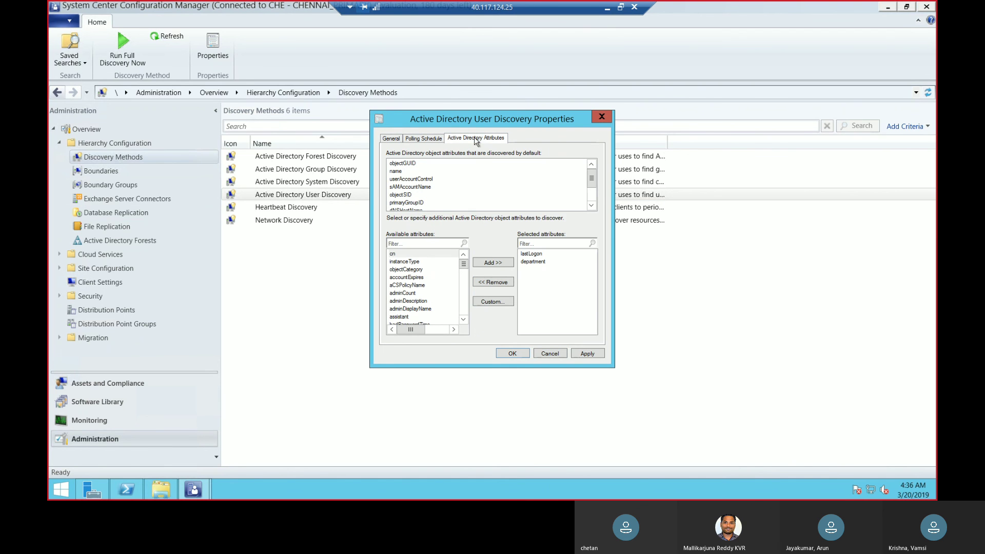
{"action": "left_click", "coordinate": [512, 353]}
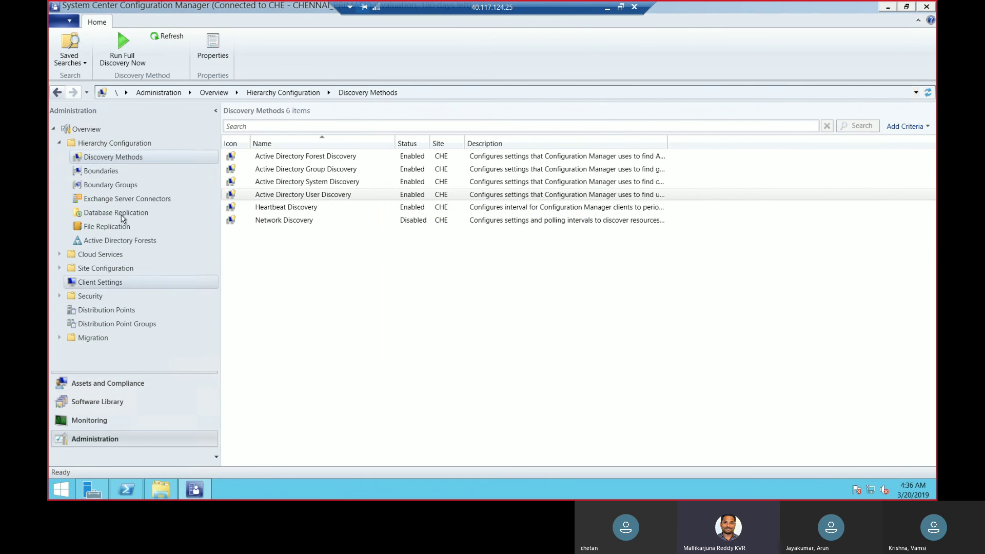
{"action": "left_click", "coordinate": [95, 385]}
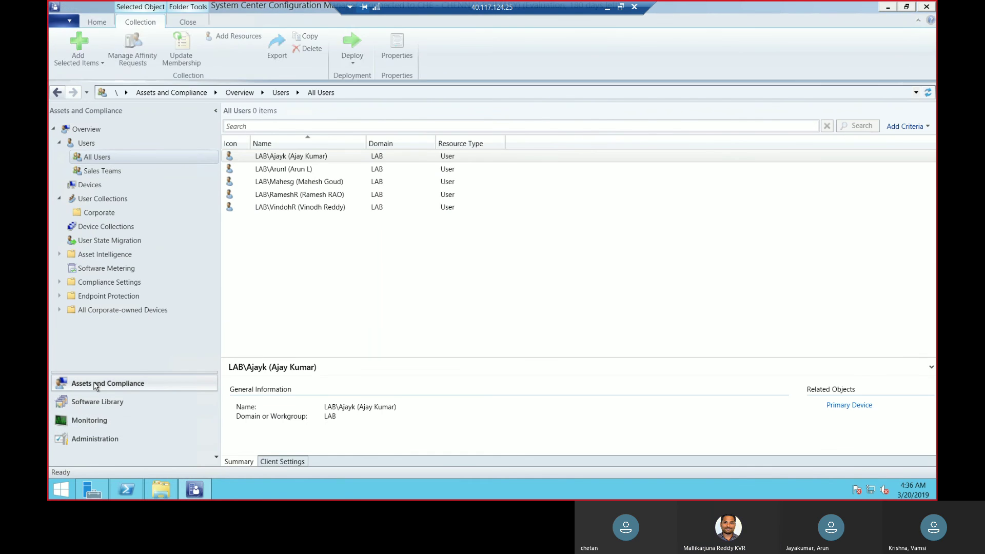
- Inspect the new user, then check the Sales Teams member count in the Corporate folder
{"action": "left_click", "coordinate": [377, 171]}
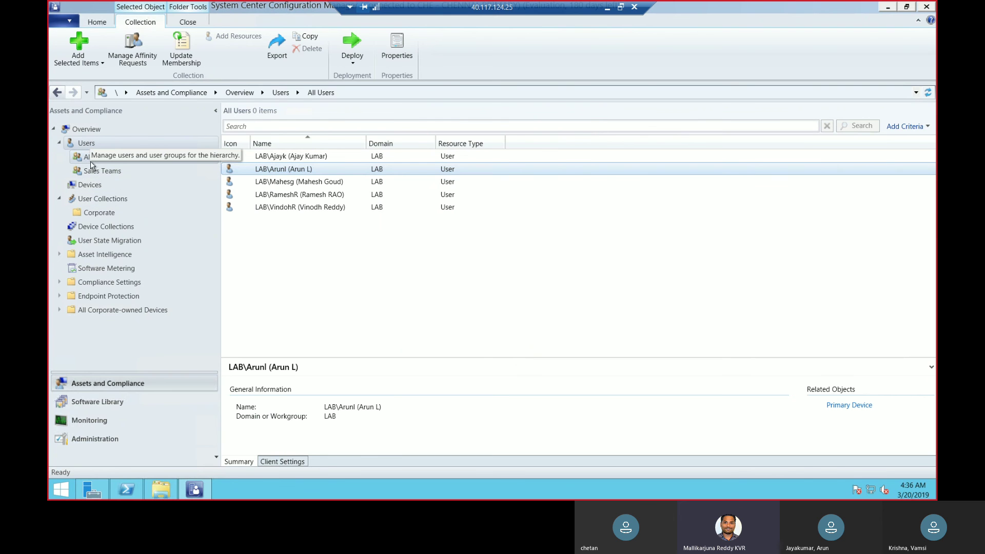
{"action": "left_click", "coordinate": [85, 198]}
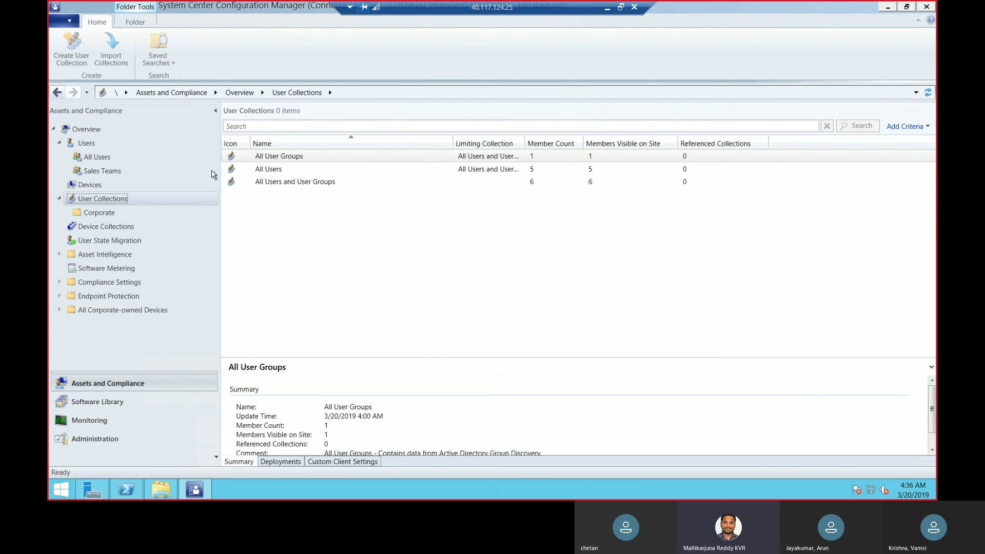
{"action": "left_click", "coordinate": [457, 181]}
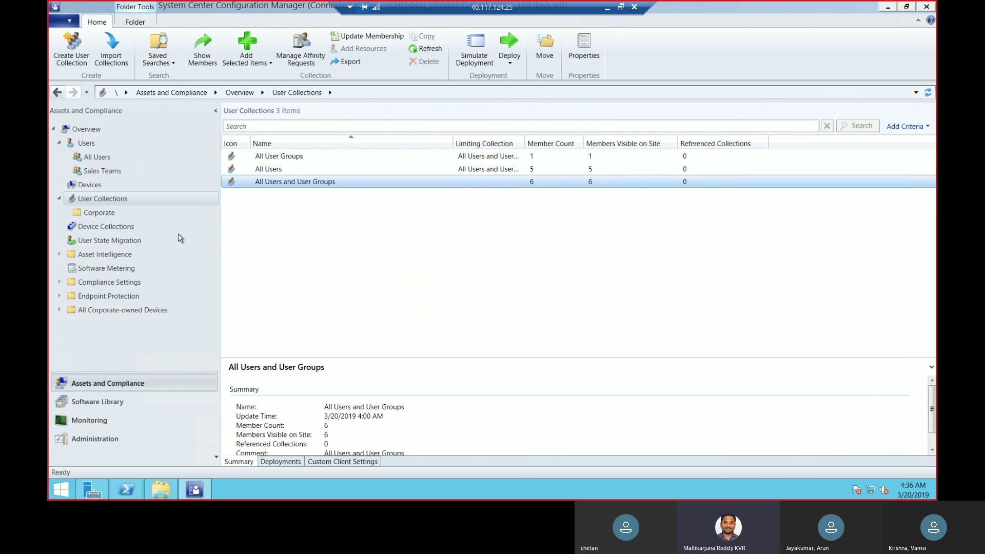
{"action": "left_click", "coordinate": [95, 212]}
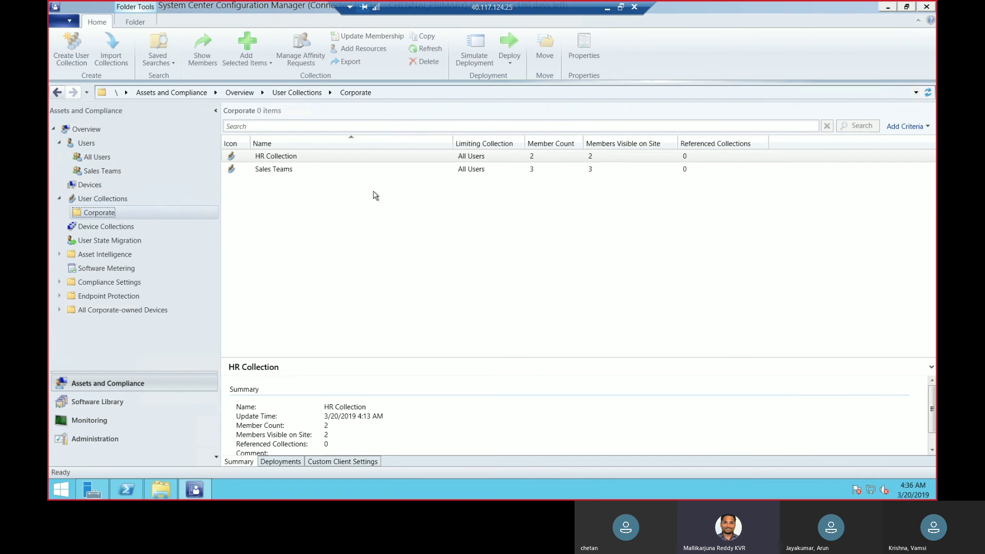
{"action": "left_click", "coordinate": [476, 170]}
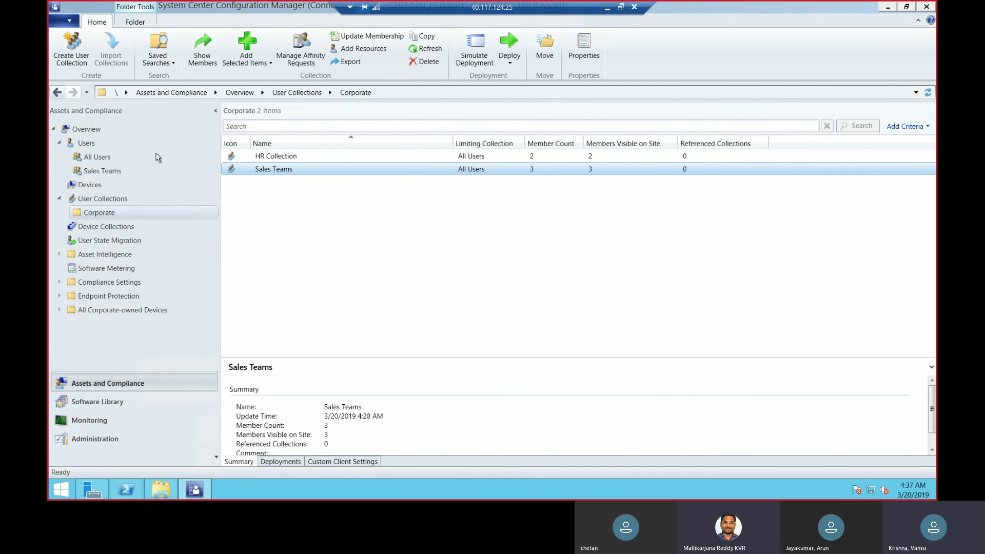
- Start a new user collection under Corporate, discard it, and window the remote session
{"action": "right_click", "coordinate": [144, 215]}
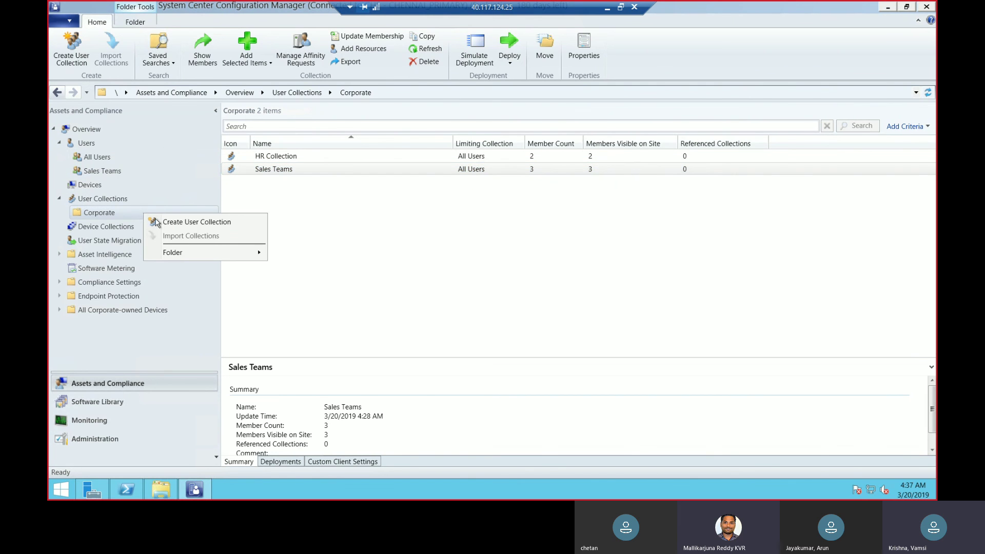
{"action": "left_click", "coordinate": [167, 222]}
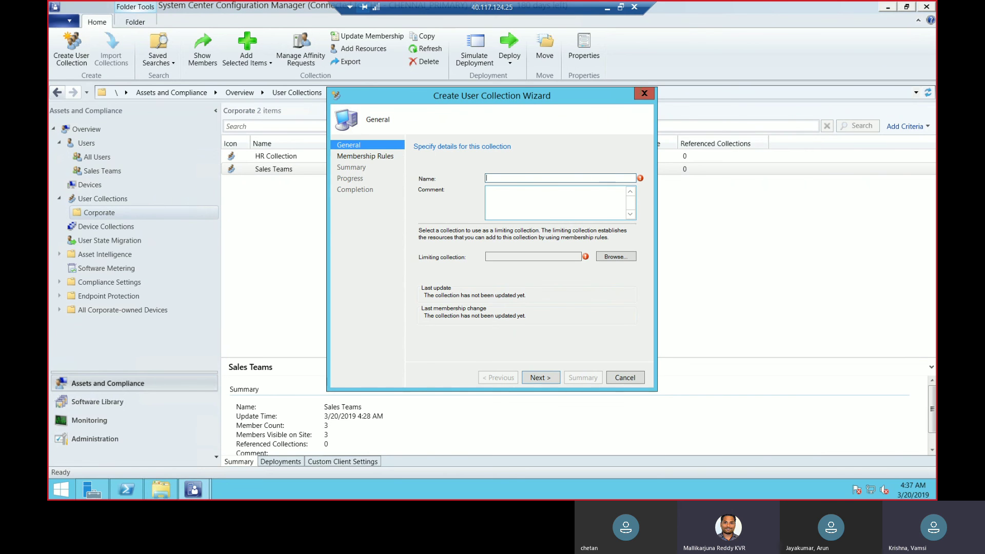
{"action": "left_click", "coordinate": [644, 93]}
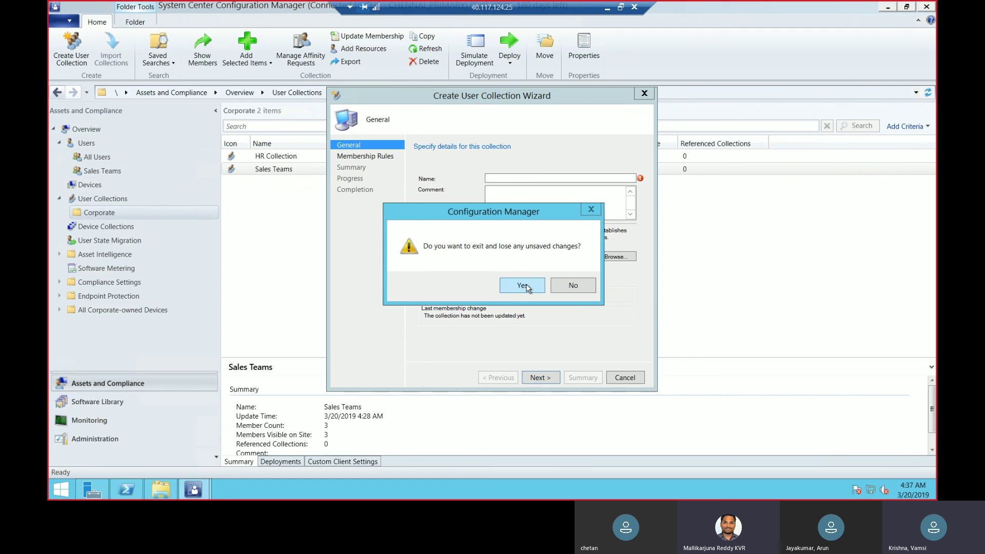
{"action": "left_click", "coordinate": [526, 285]}
{"action": "double_click", "coordinate": [553, 9]}
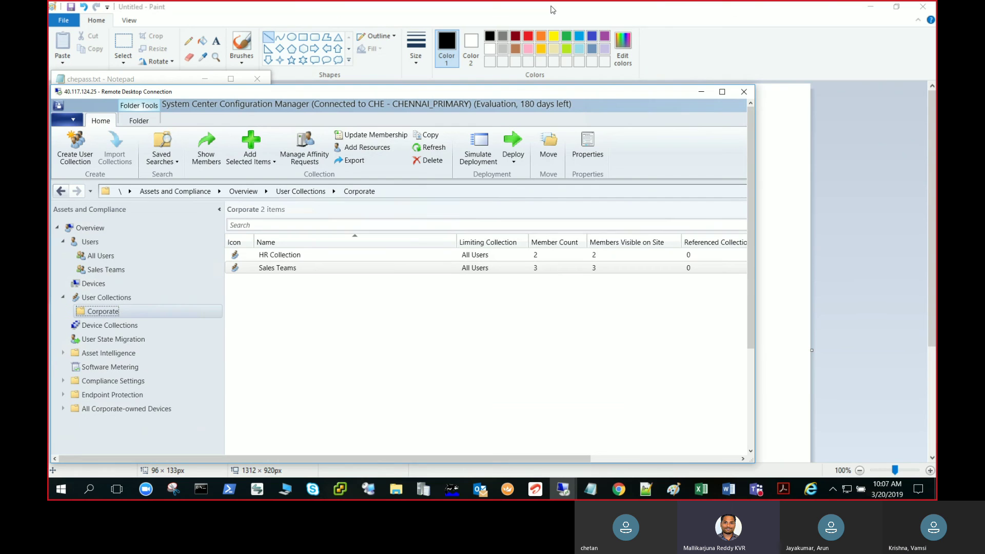
- Window the remote session and move it aside to reveal local windows
{"action": "double_click", "coordinate": [557, 91]}
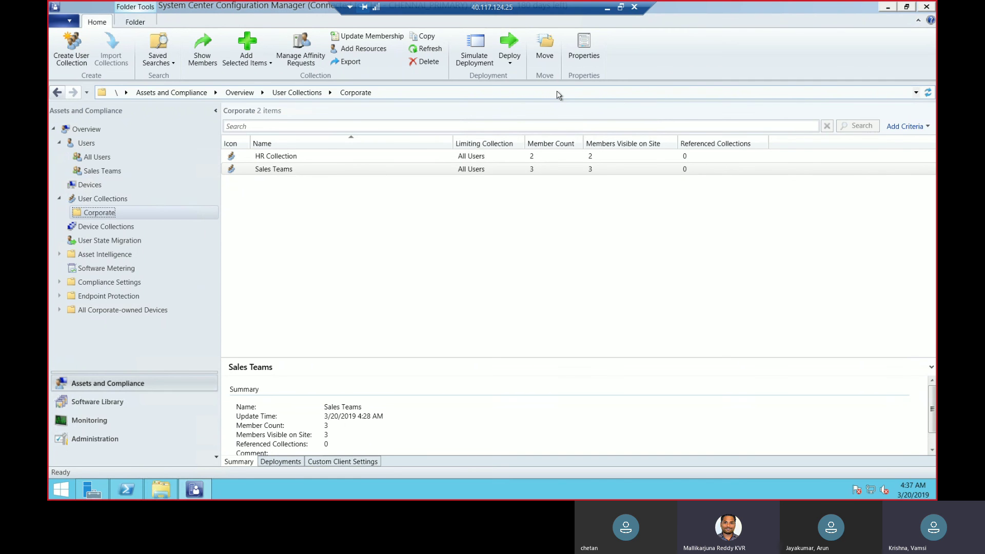
{"action": "double_click", "coordinate": [492, 8]}
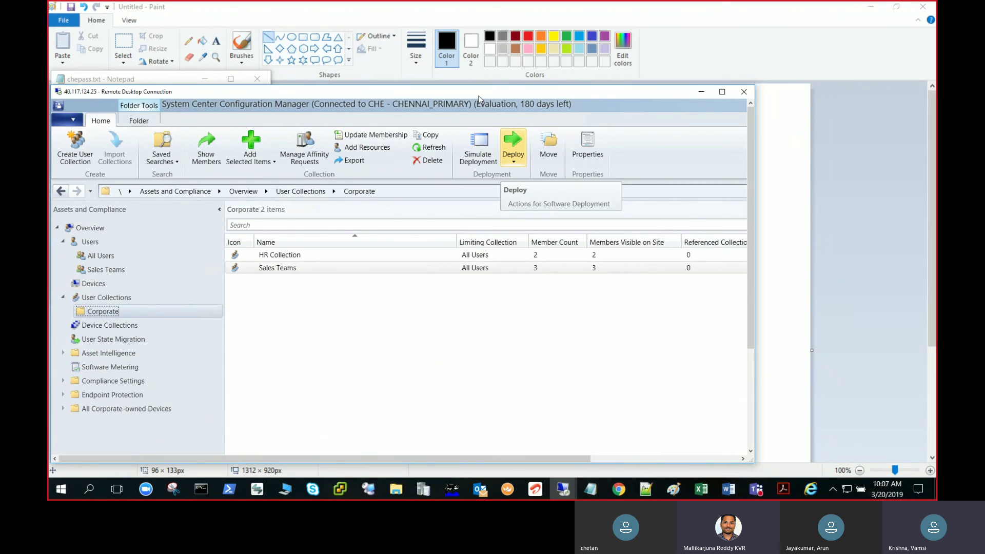
{"action": "left_click_drag", "start_coordinate": [479, 96], "coordinate": [587, 40]}
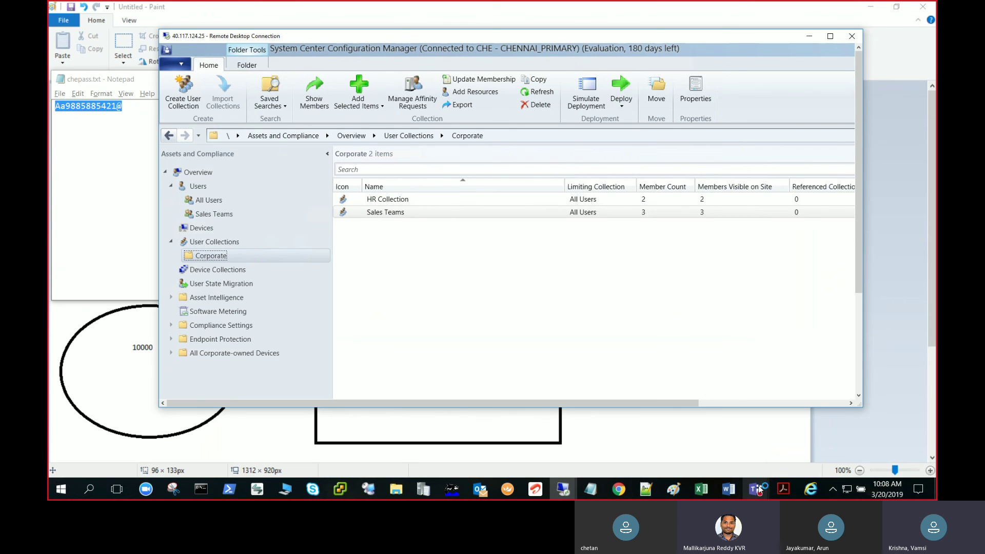
- Bring the Teams meeting to the front and stop sharing the screen
{"action": "mouse_move", "coordinate": [760, 490]}
{"action": "left_click", "coordinate": [676, 407]}
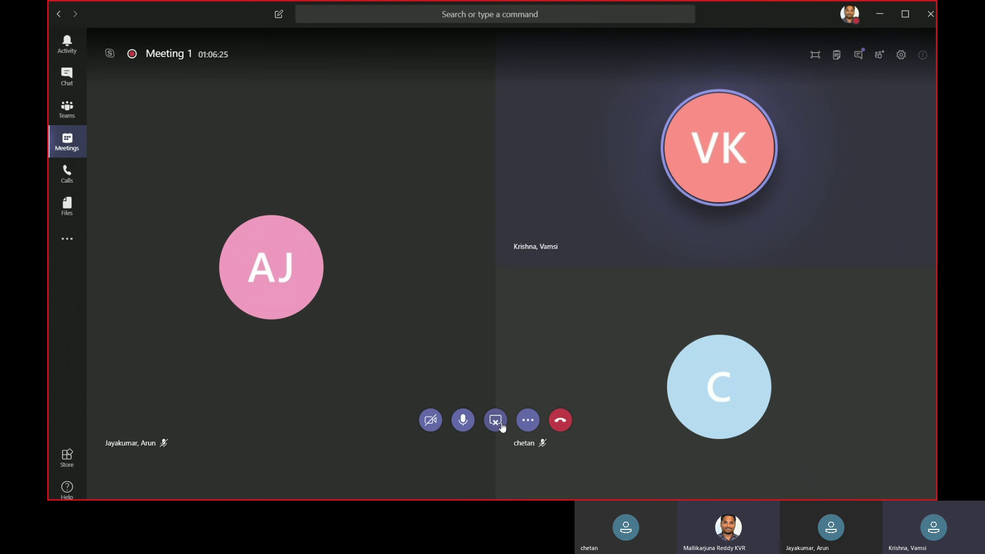
{"action": "left_click", "coordinate": [500, 425]}
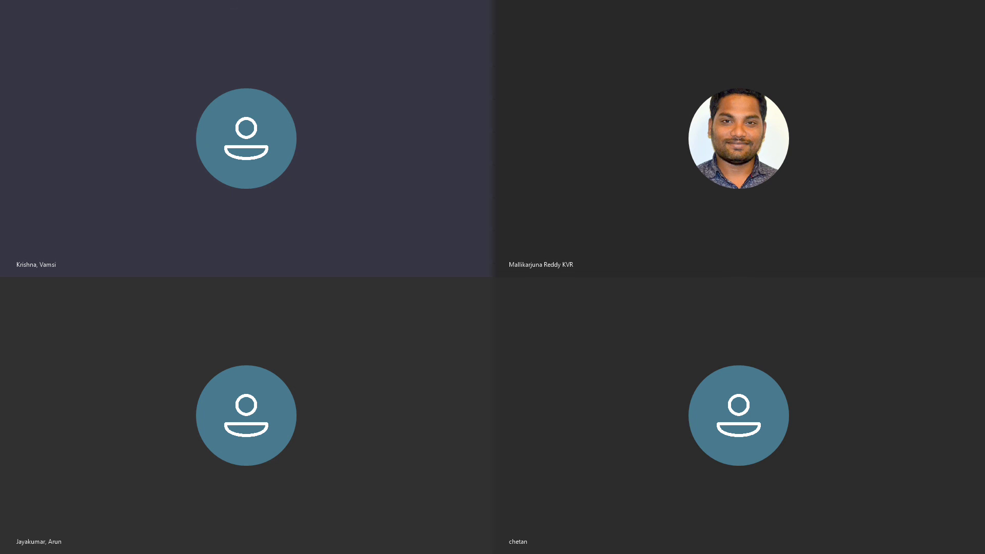